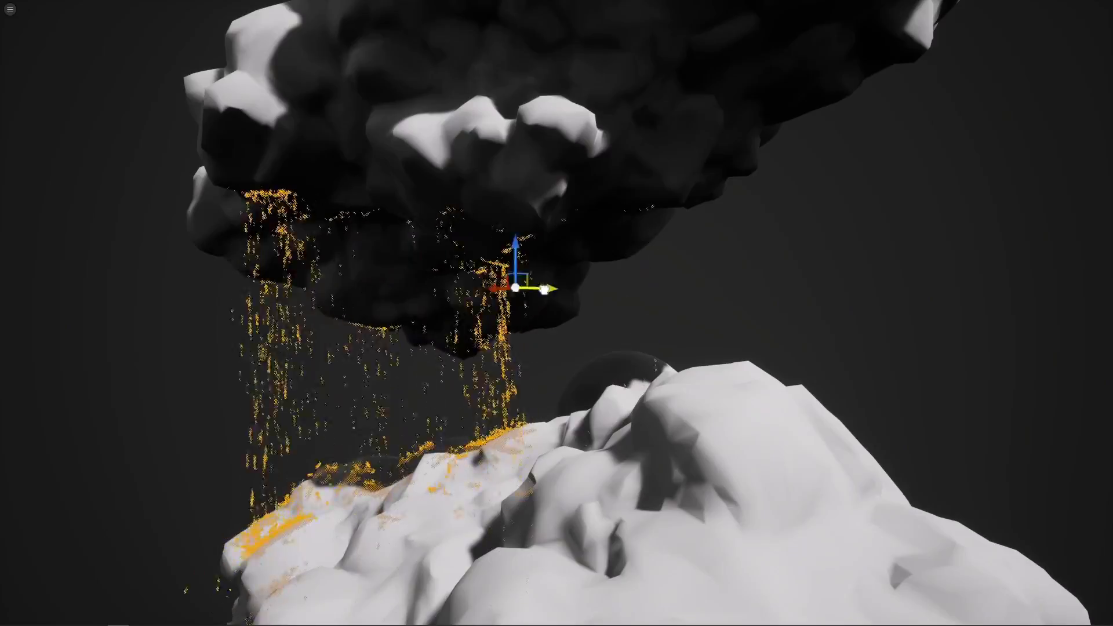
Move the falling-drips effect along its green Y axis beneath the dark overhanging rock.
left_click_drag(544, 289, 672, 292)
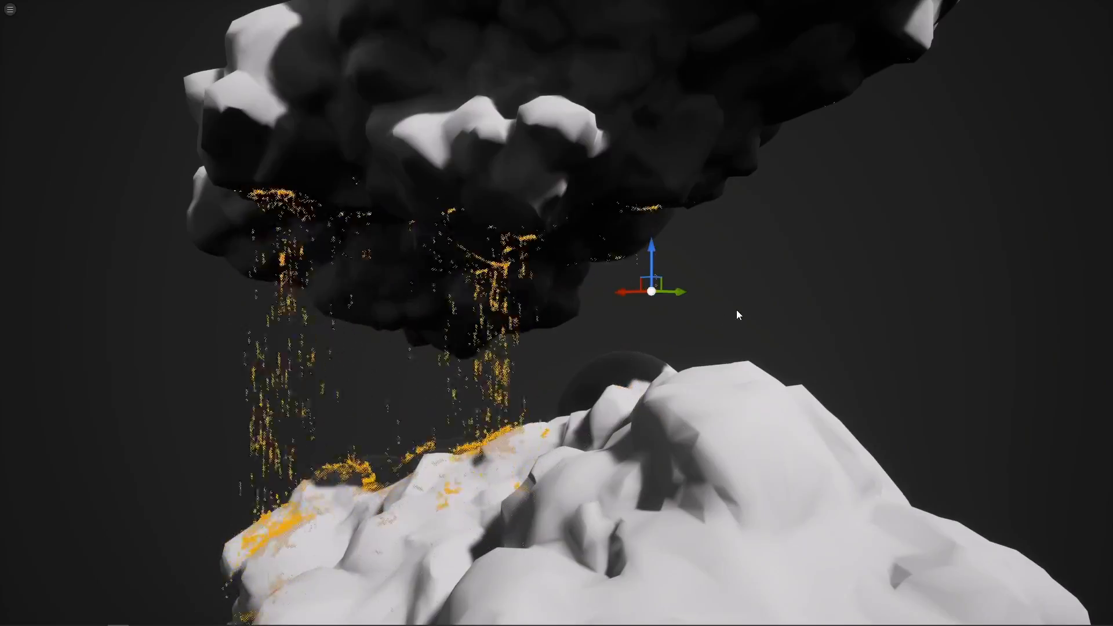
left_click_drag(740, 310, 588, 312, "alt")
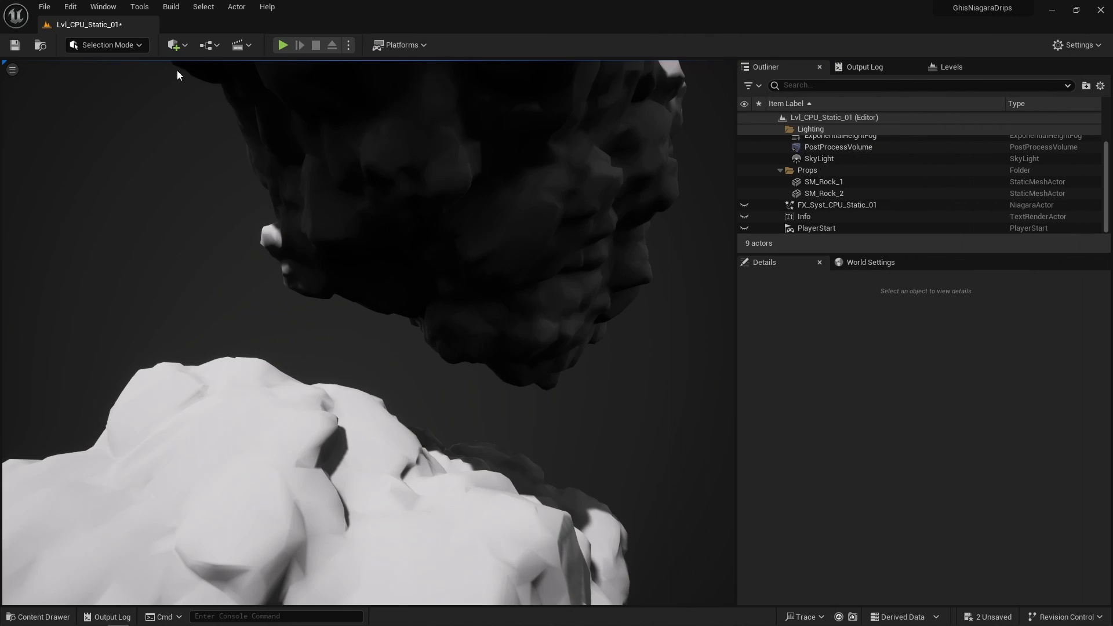
In Scriptable Tools Mode, use the second Drips tool to bake water drips between the rocks with a radius of about 151.
left_click(128, 46)
left_click(136, 150)
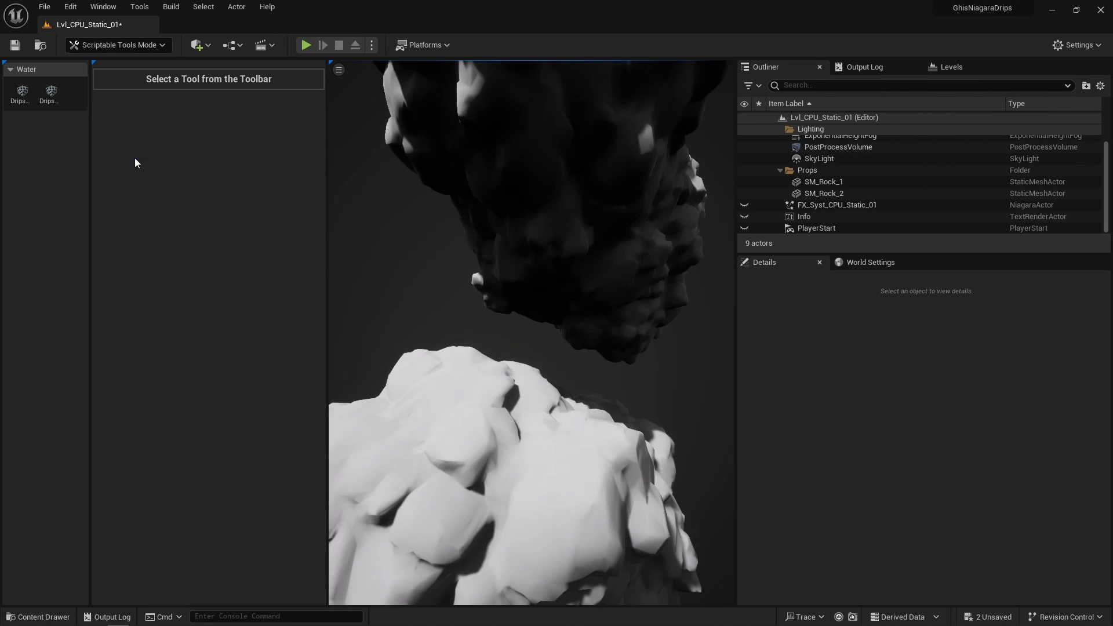
left_click(55, 102)
left_click_drag(528, 196, 494, 109)
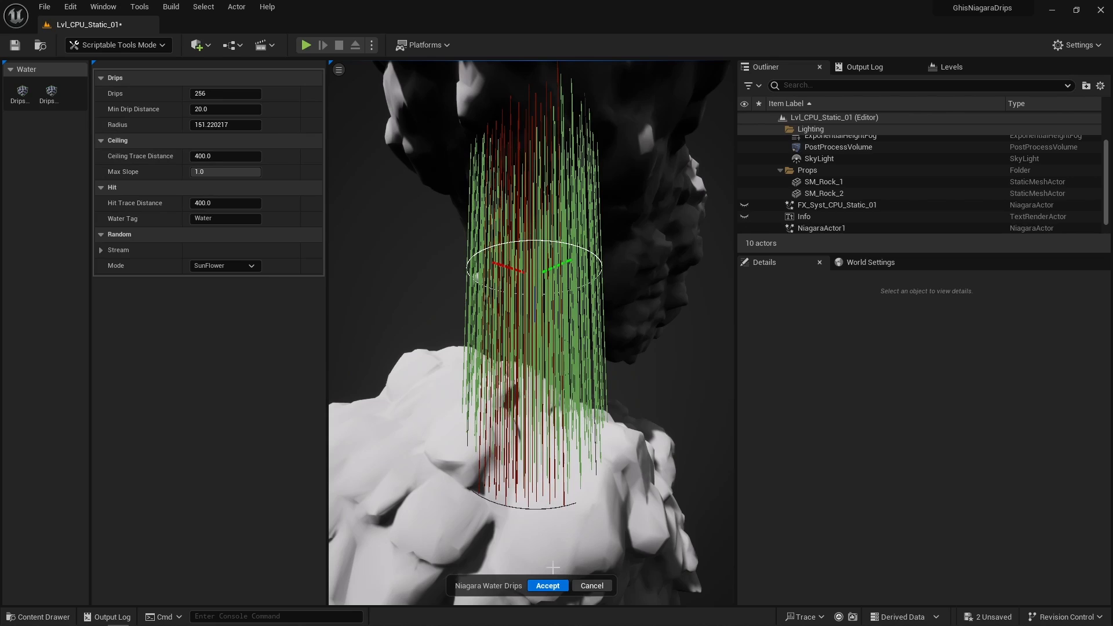
left_click(551, 586)
Select the newly baked drips actor and inspect its falling particles in the full-screen viewport.
right_click_drag(531, 333, 434, 330)
left_click(837, 207)
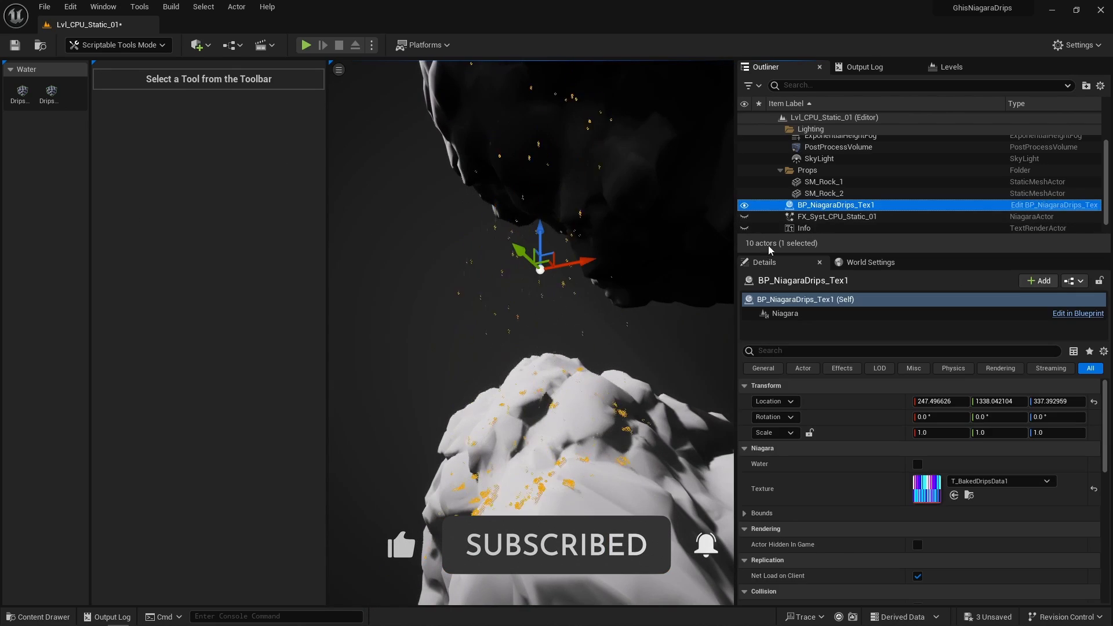
key("F11")
right_click_drag(789, 320, 797, 298)
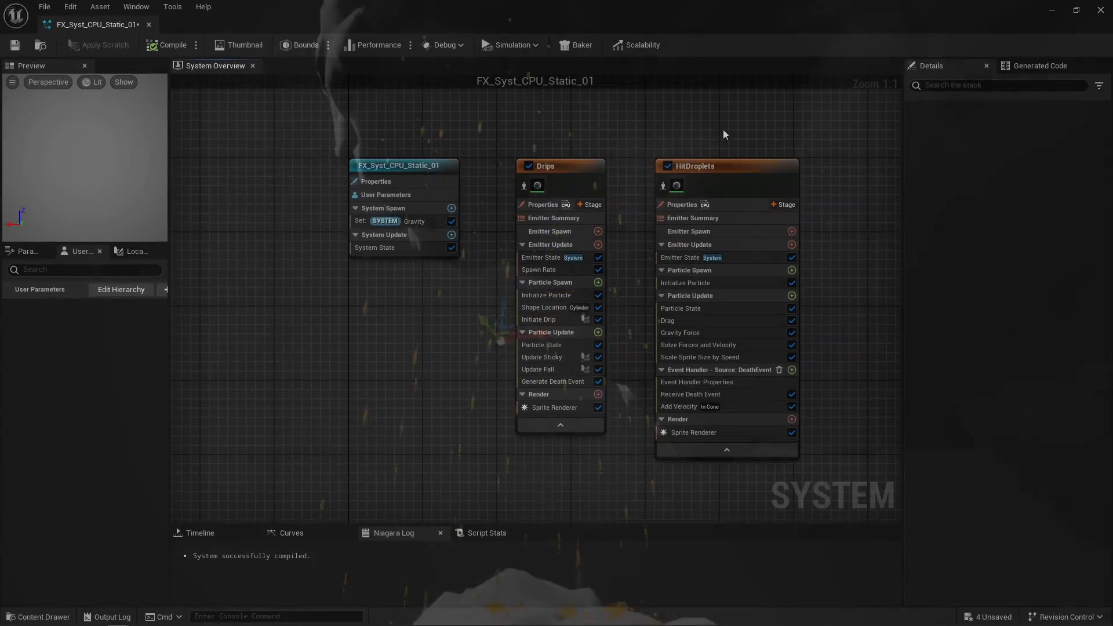
Examine the Drips emitter's properties and its Spawn Rate, Shape Location, Initialize Particle and Initiate Drip settings in FX_Syst_CPU_Static_01.
left_click_drag(752, 109, 379, 207)
left_click(510, 132)
left_click(563, 161)
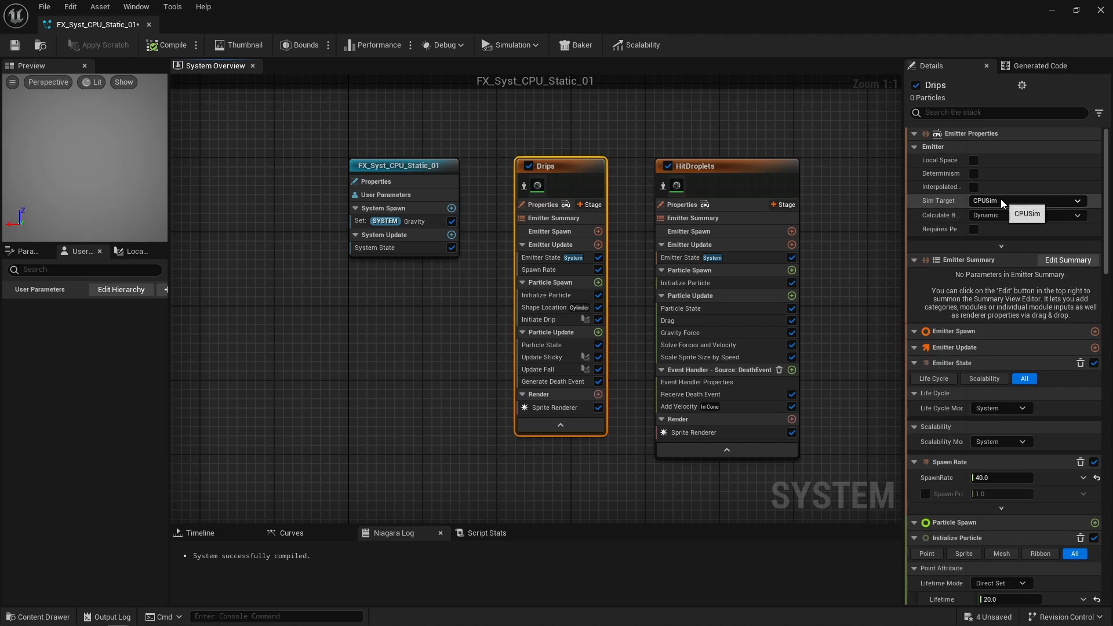
left_click(820, 216)
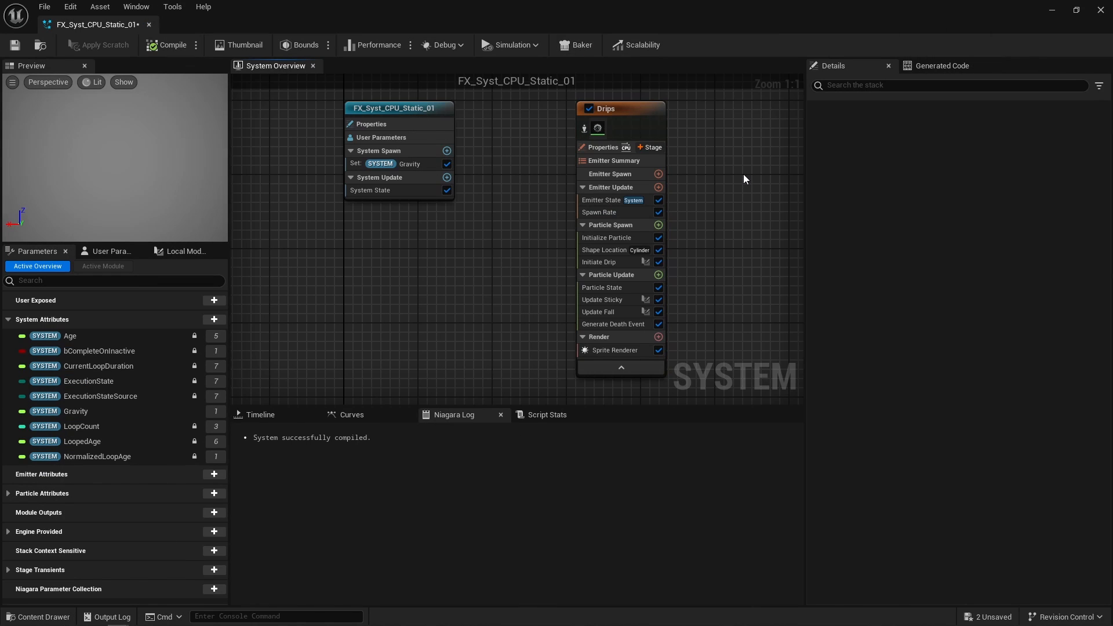
left_click(602, 211)
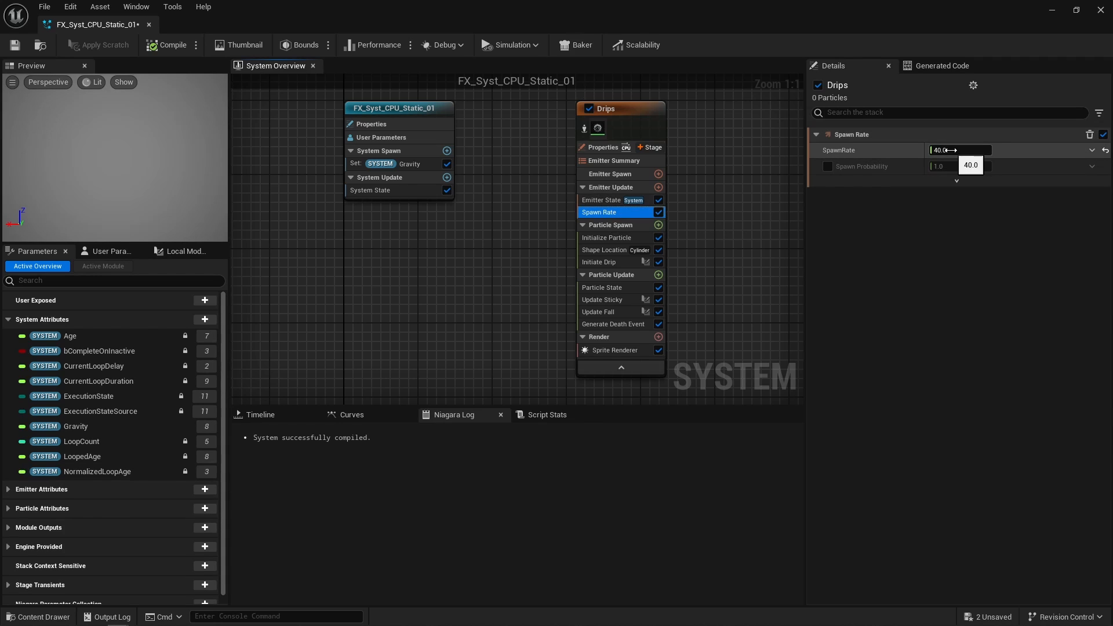
left_click(601, 249)
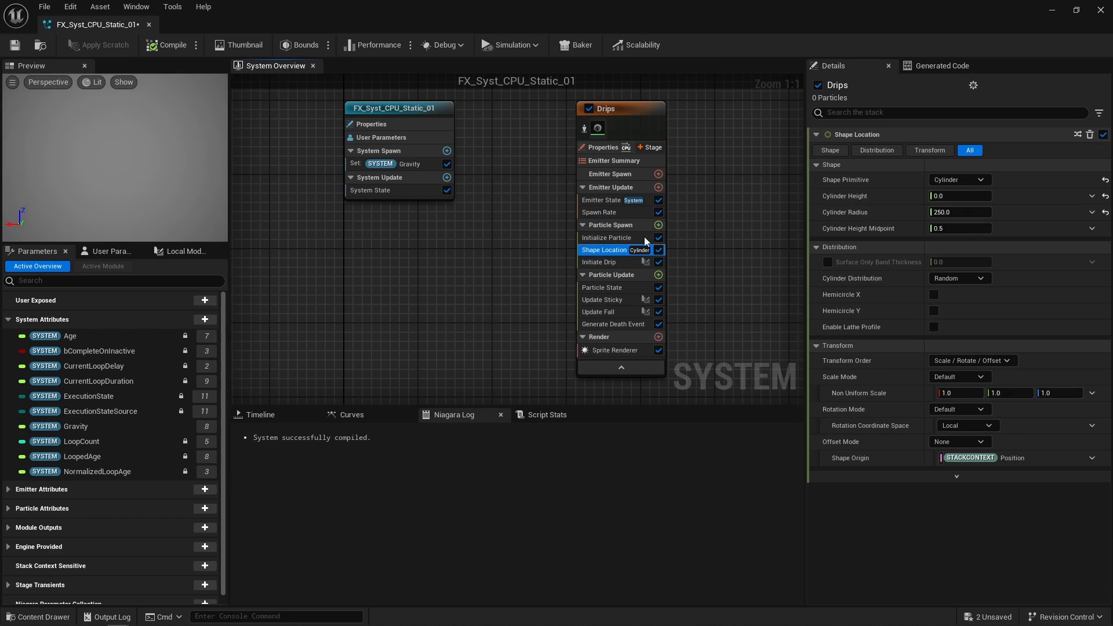
left_click(594, 240)
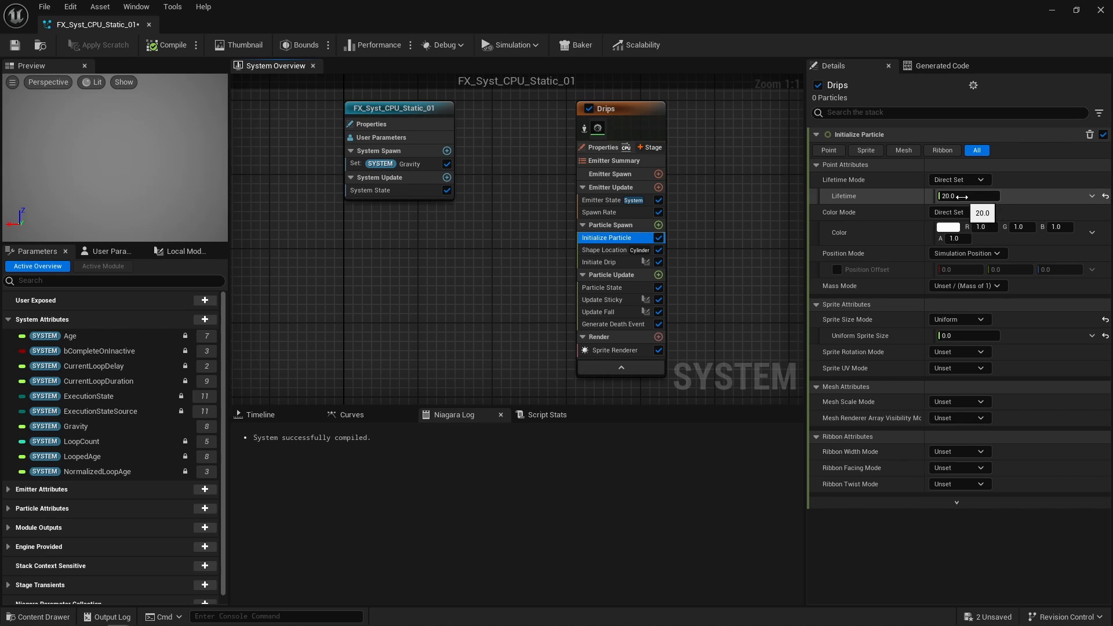
left_click(617, 264)
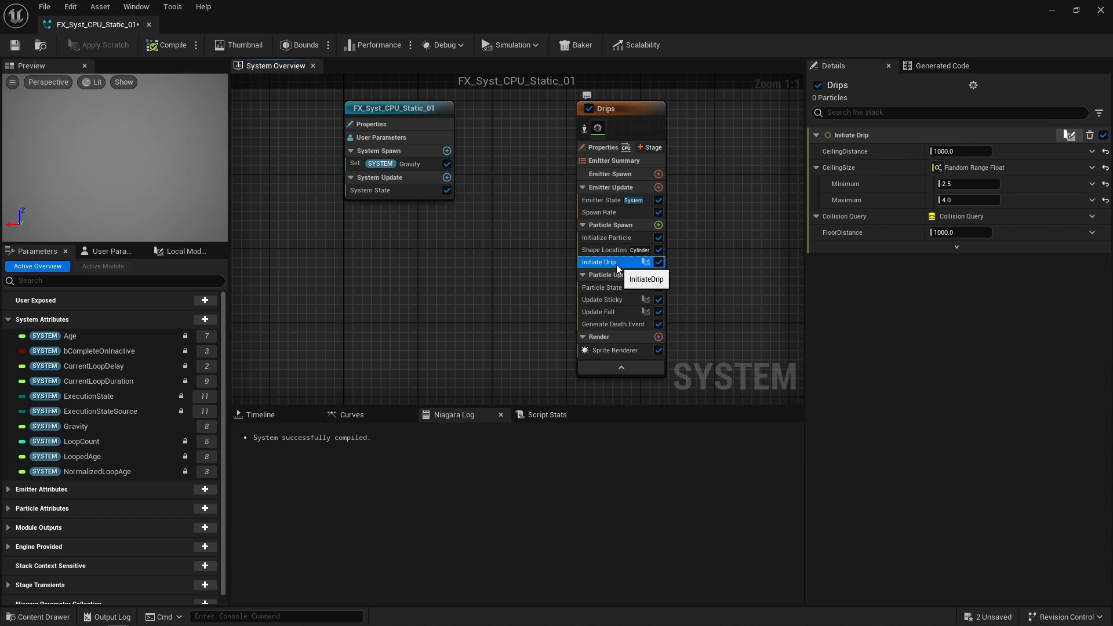
Open the Initiate Drip module's script graph at the ceiling collision query.
double_click(606, 261)
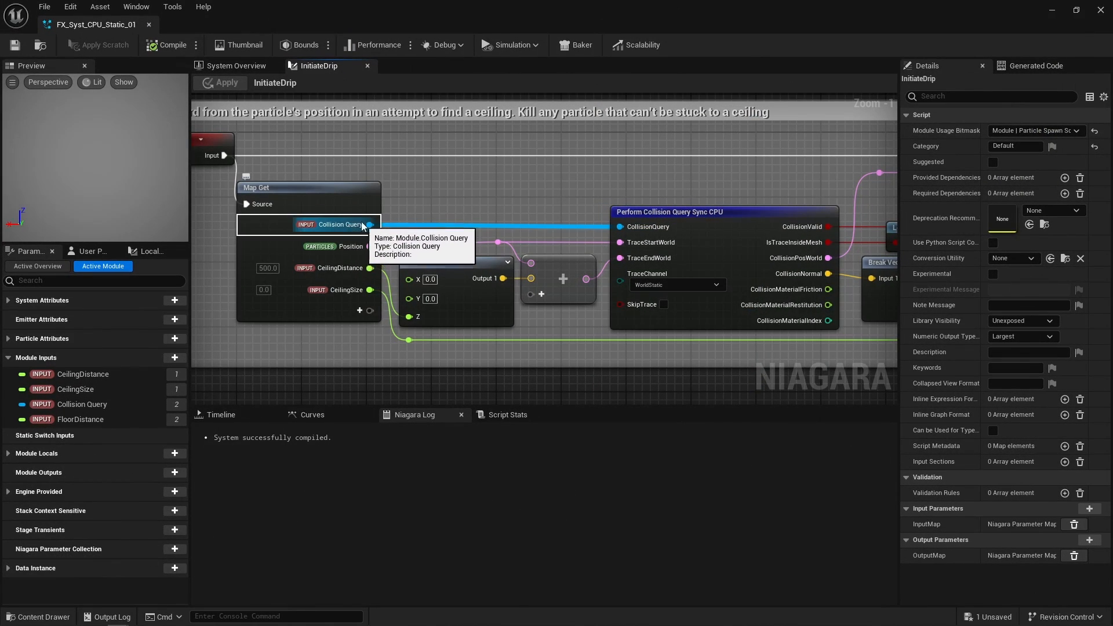
left_click(700, 249)
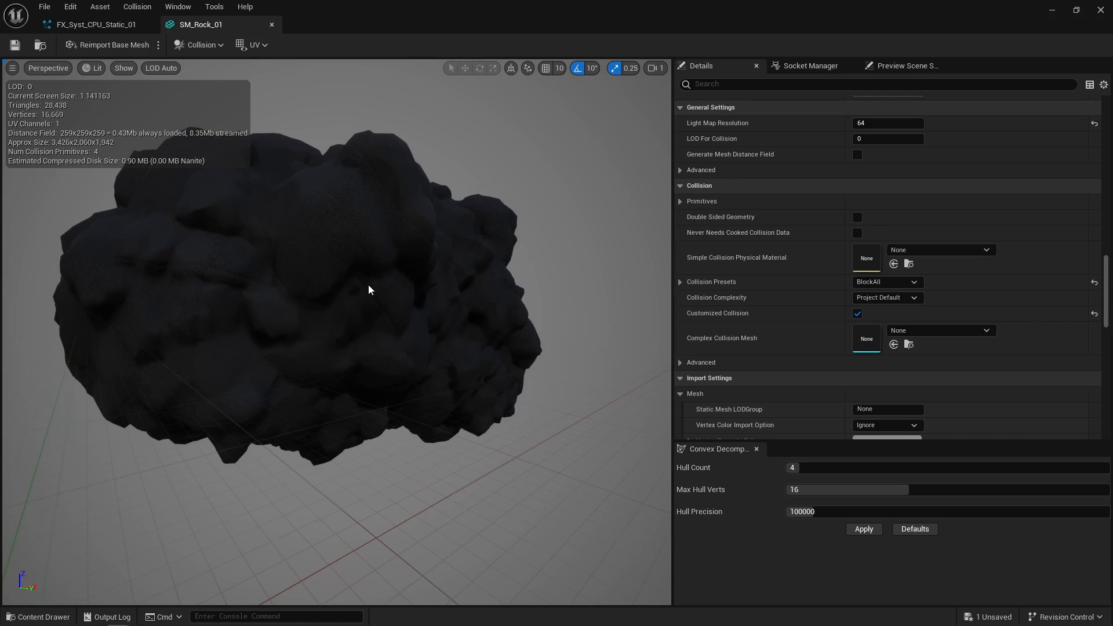
Display the simple collision of the SM_Rock_01 mesh and inspect its convex hulls from several angles.
left_click(201, 45)
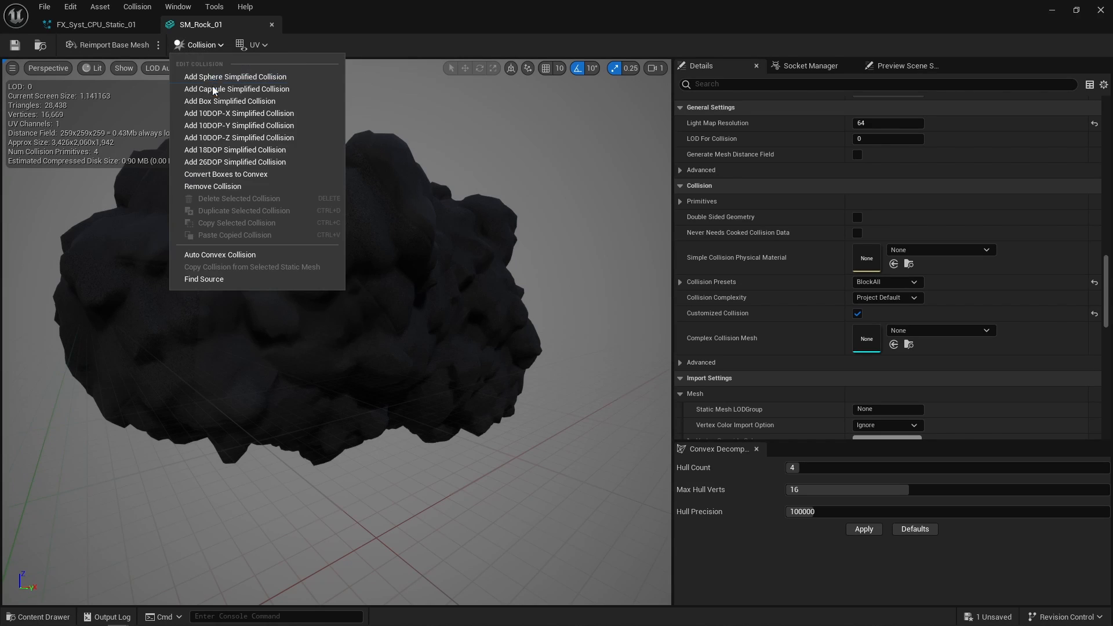
left_click(130, 68)
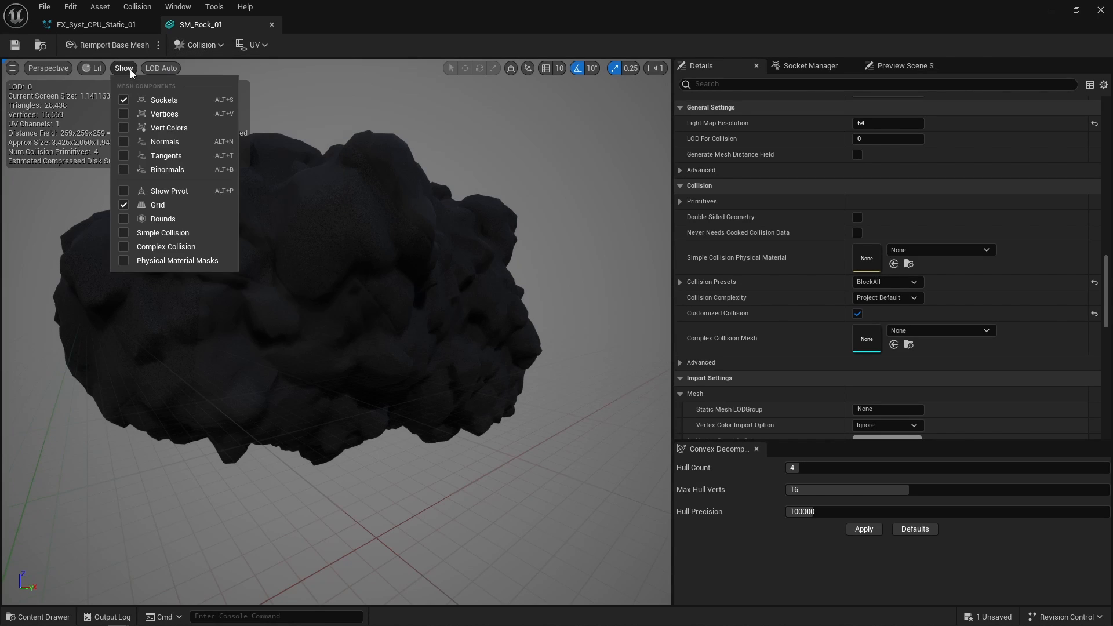
left_click(160, 231)
left_click_drag(165, 240, 349, 346)
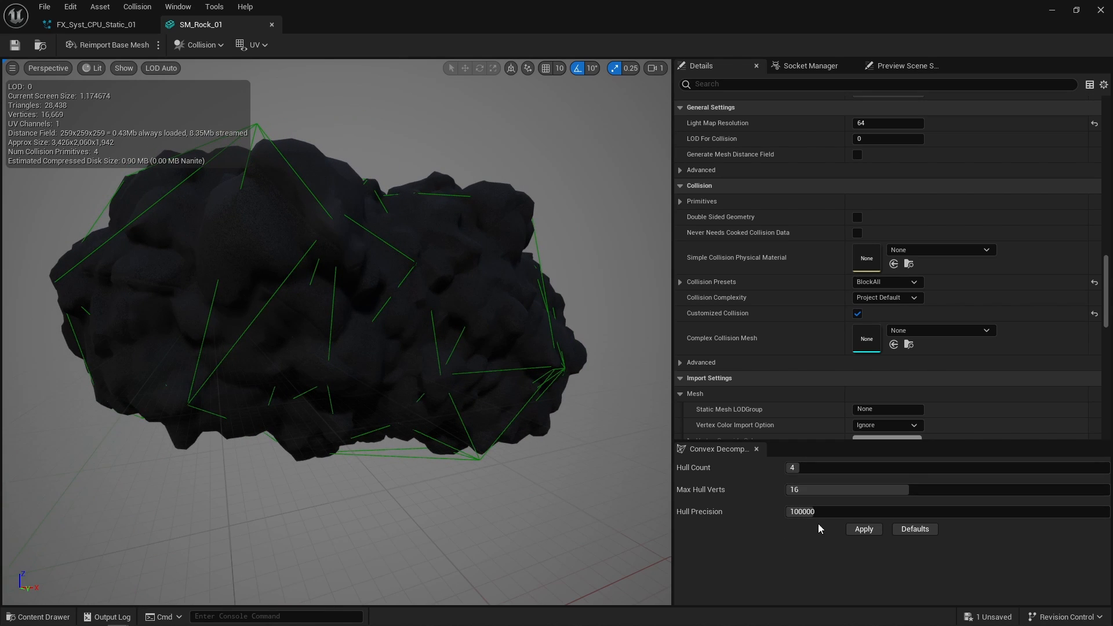
left_click_drag(352, 361, 428, 419)
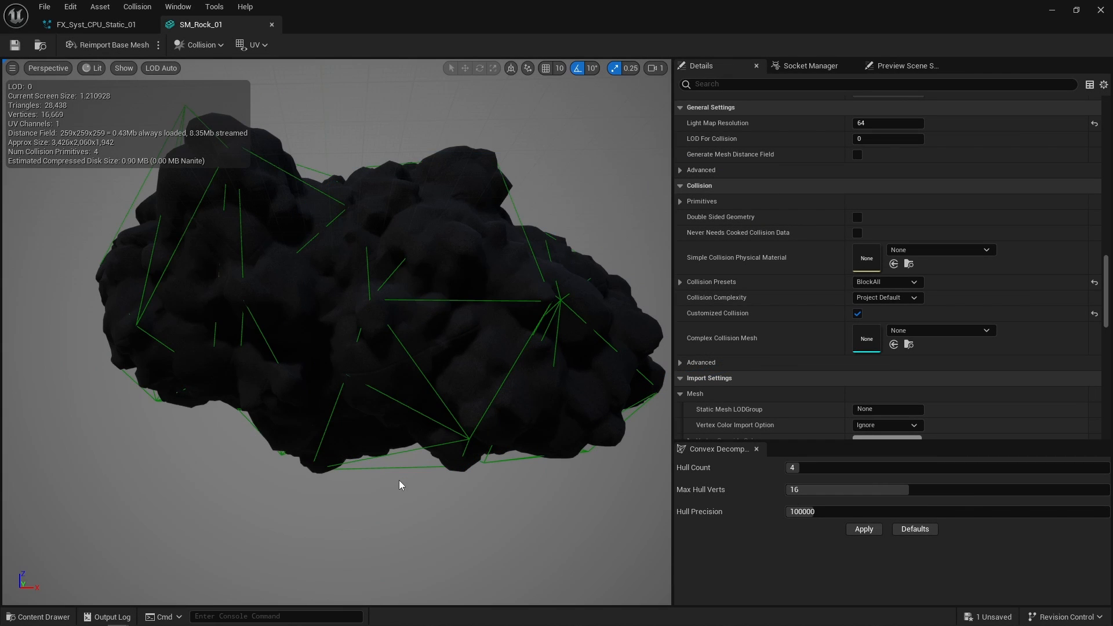
Set SM_Rock_01's Collision Complexity to Use Complex Collision As Simple.
left_click(882, 298)
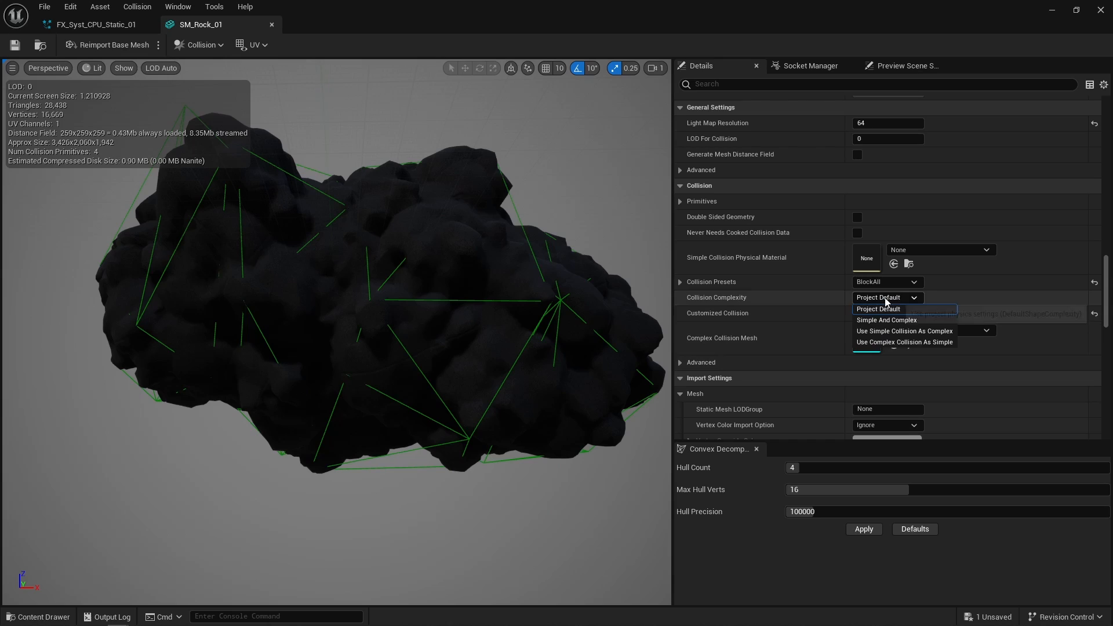
left_click(903, 343)
left_click_drag(521, 360, 437, 372)
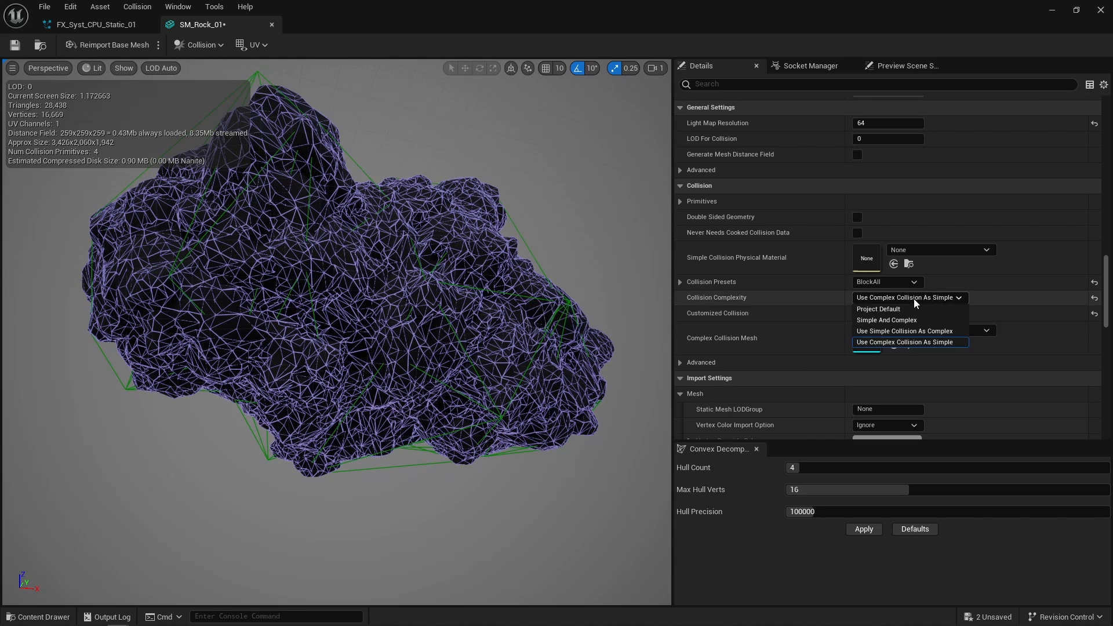
left_click(903, 342)
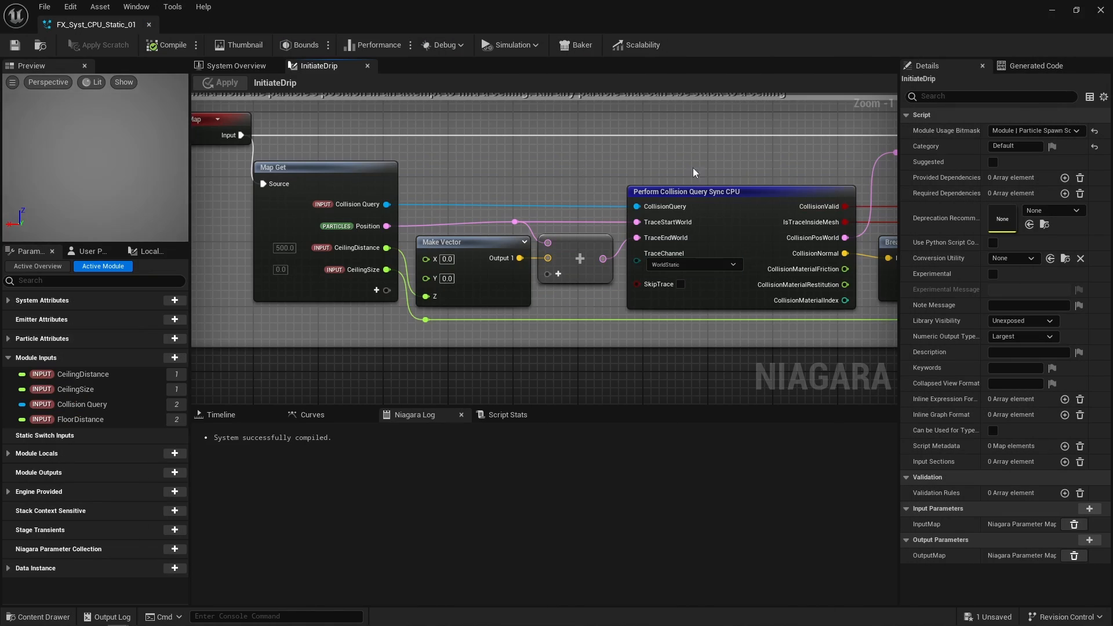
Examine the InitiateDrip ceiling trace, the logic that drives Alive, and the Select nodes that set the particle's position.
left_click(728, 255)
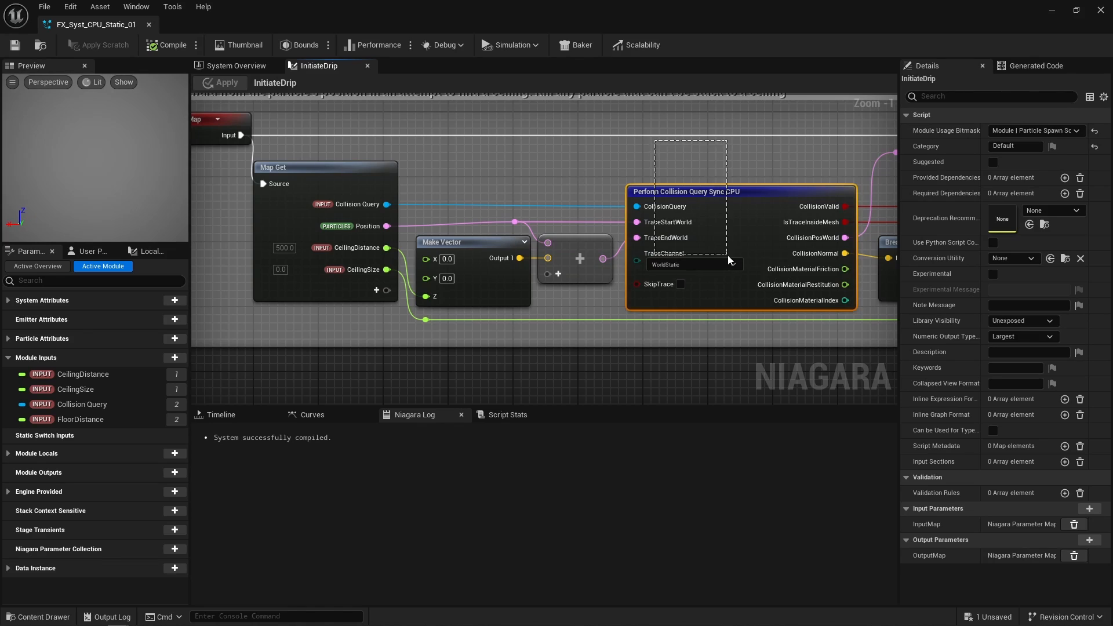
right_click_drag(778, 158, 492, 191)
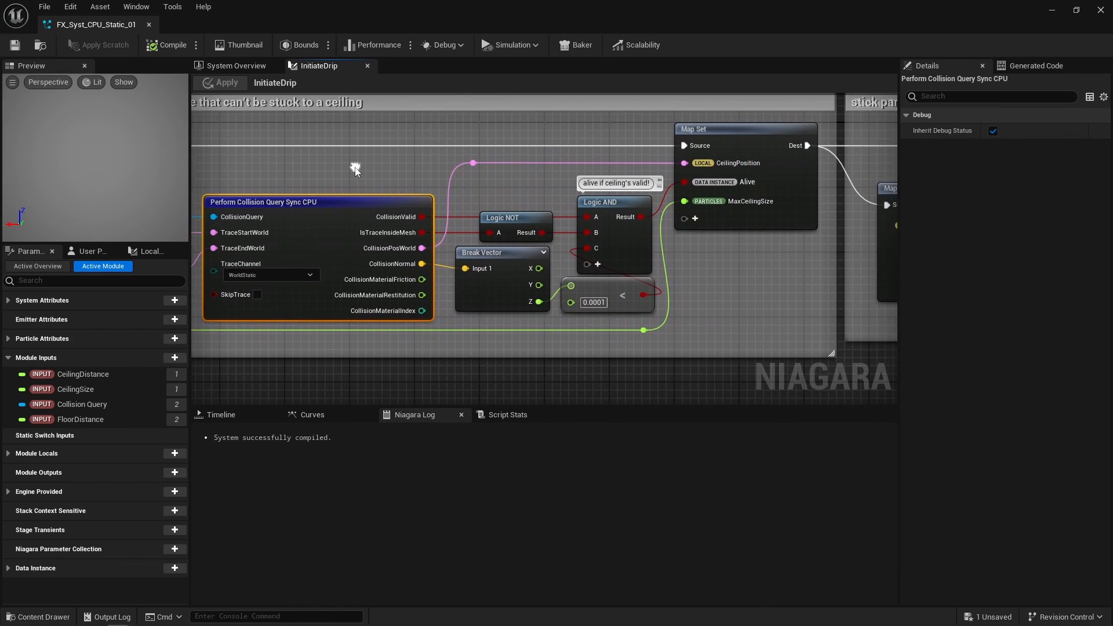
left_click_drag(492, 192, 618, 299)
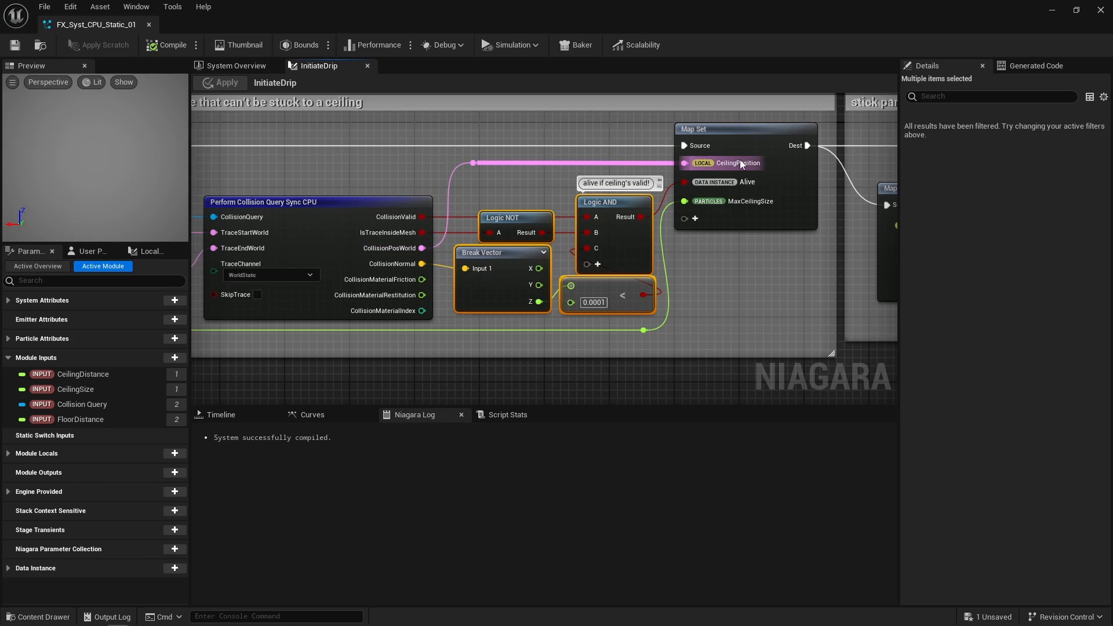
left_click(733, 273)
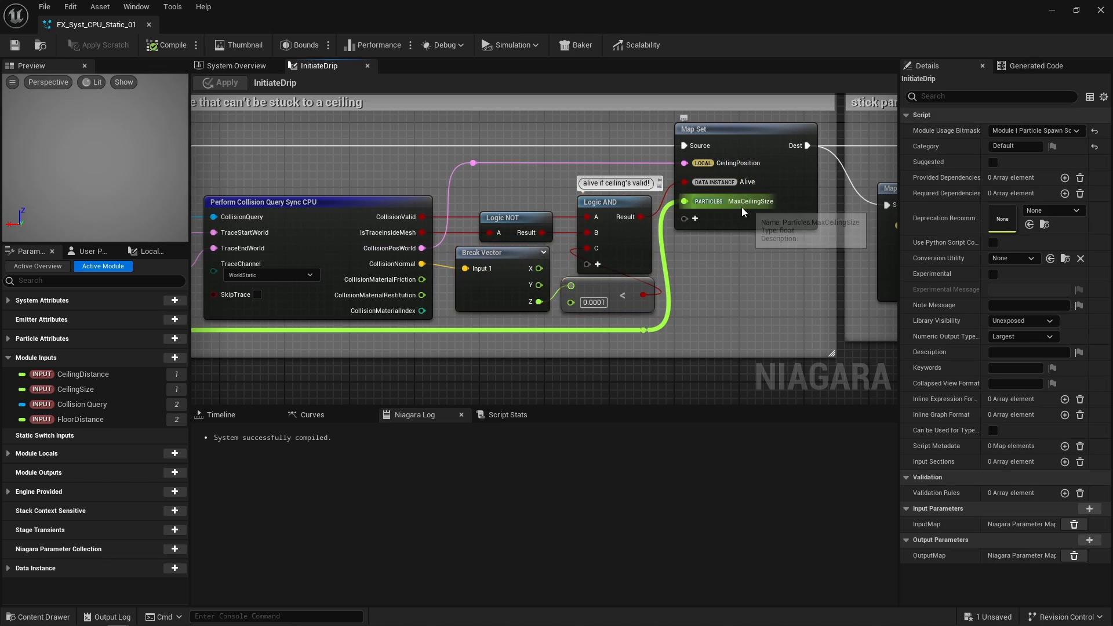
right_click_drag(440, 273, 232, 287)
right_click_drag(674, 281, 379, 273)
left_click_drag(439, 144, 586, 274)
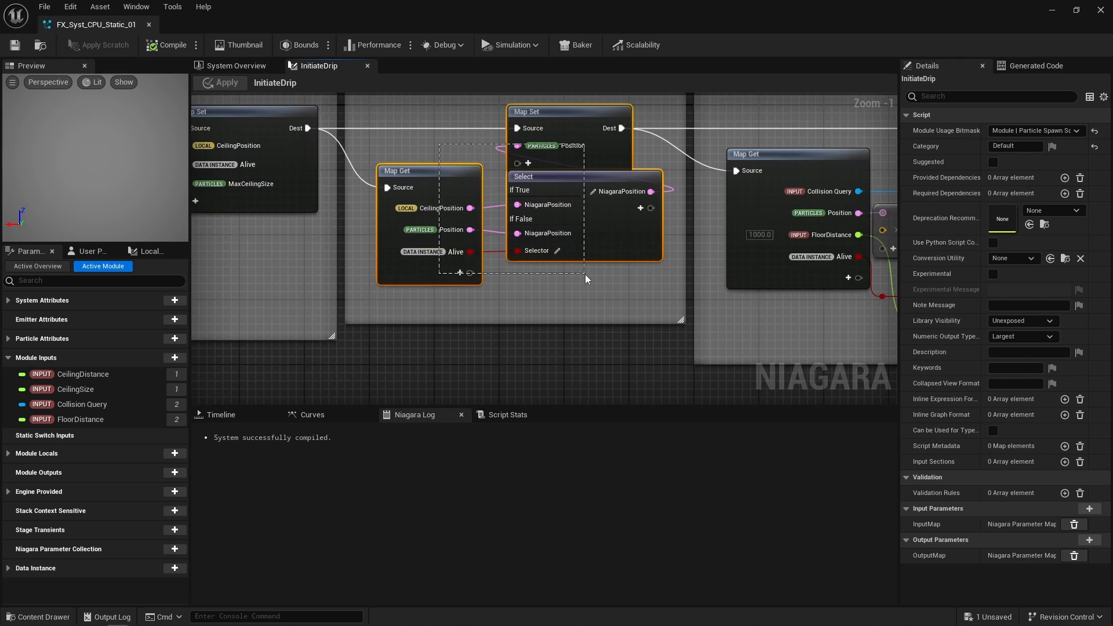
left_click(537, 270)
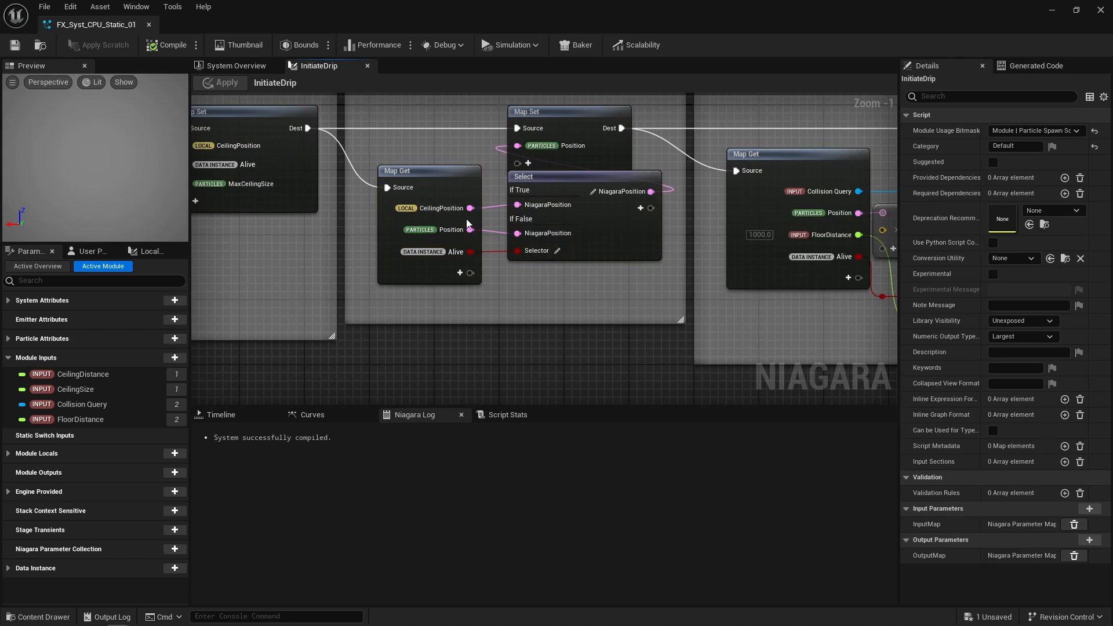
Examine the InitiateDrip floor trace, its offset start and end vectors, and the logic feeding bHit, HitPosition and HitNormal.
right_click_drag(724, 300, 193, 303)
left_click_drag(503, 147, 663, 193)
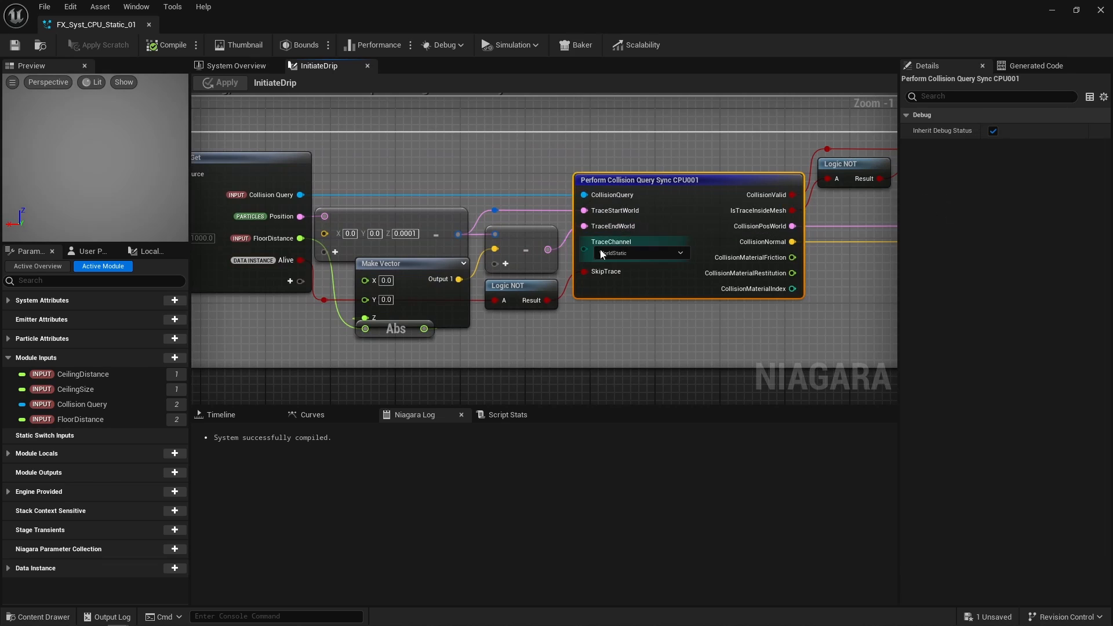
left_click(531, 248)
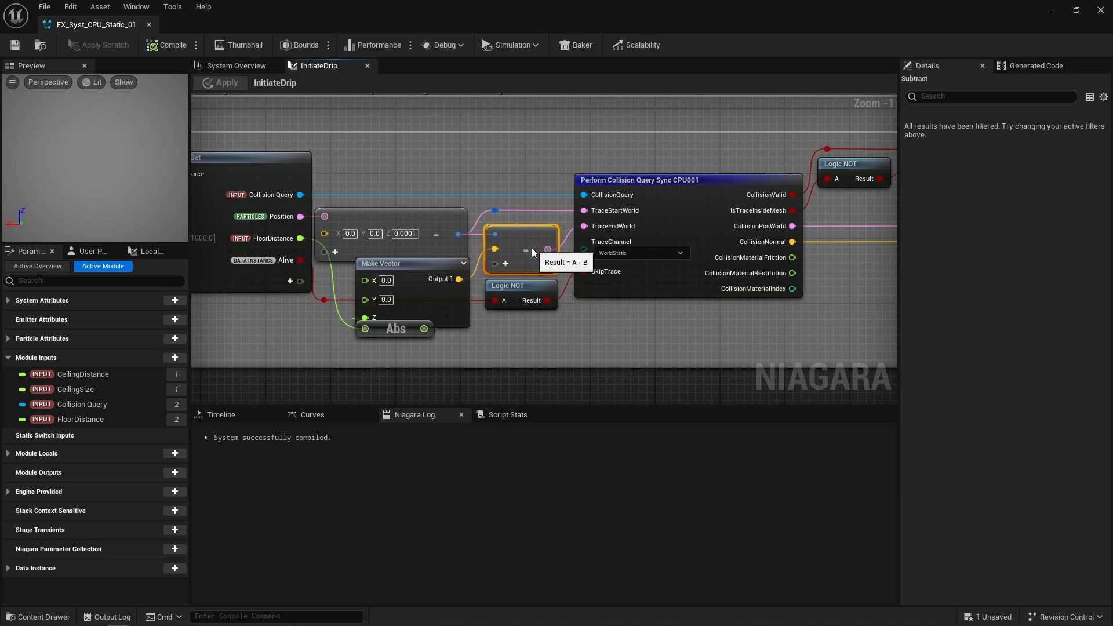
left_click(401, 215)
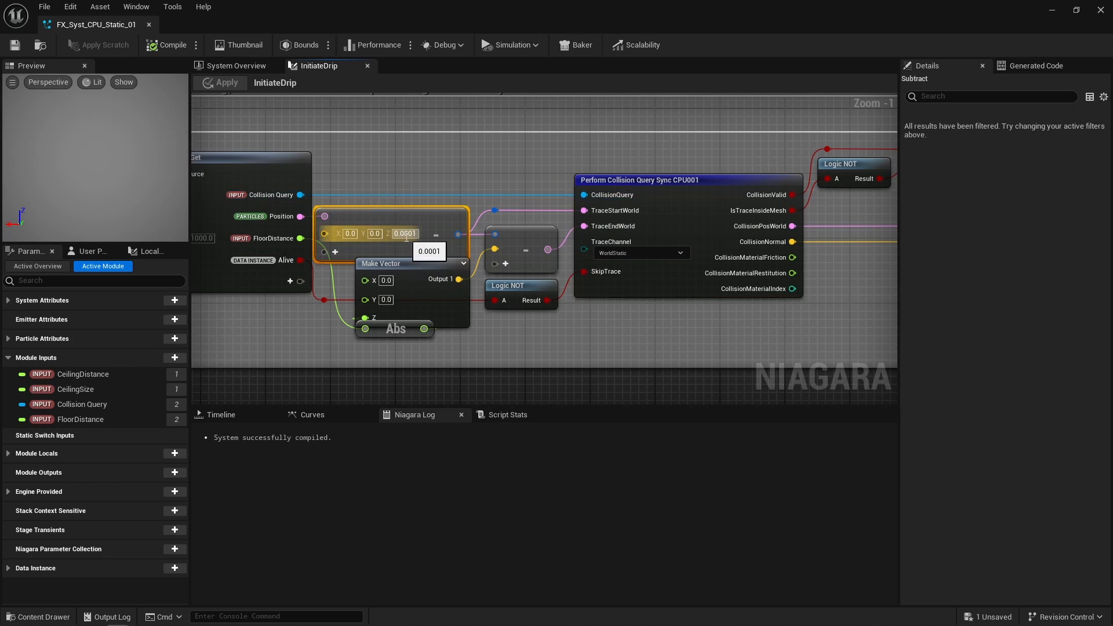
left_click(432, 161)
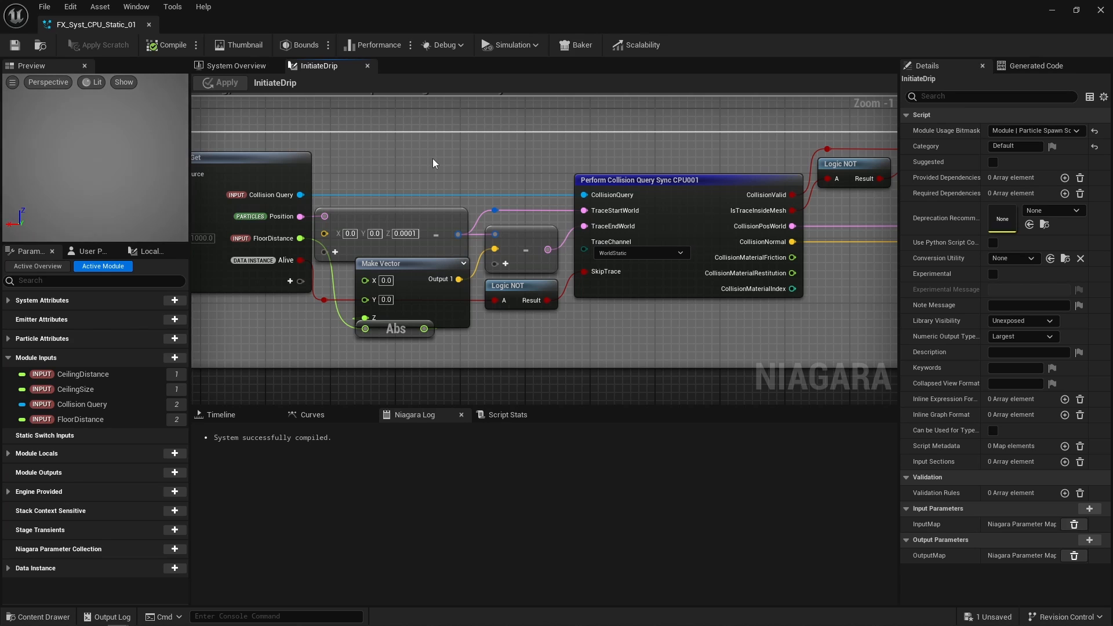
left_click(731, 233)
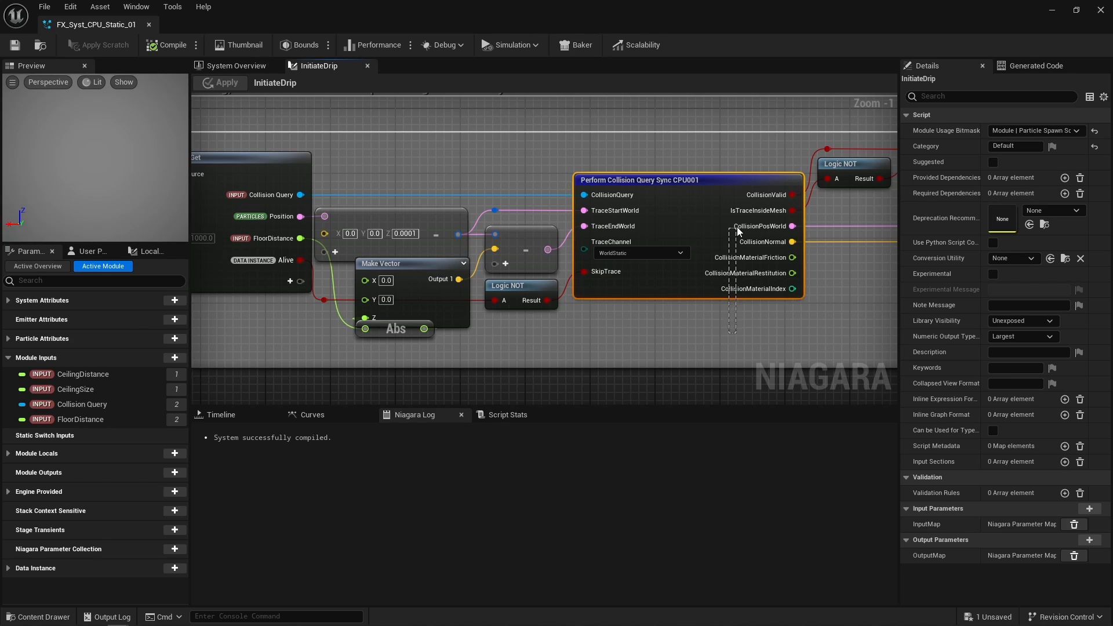
right_click_drag(842, 273, 512, 294)
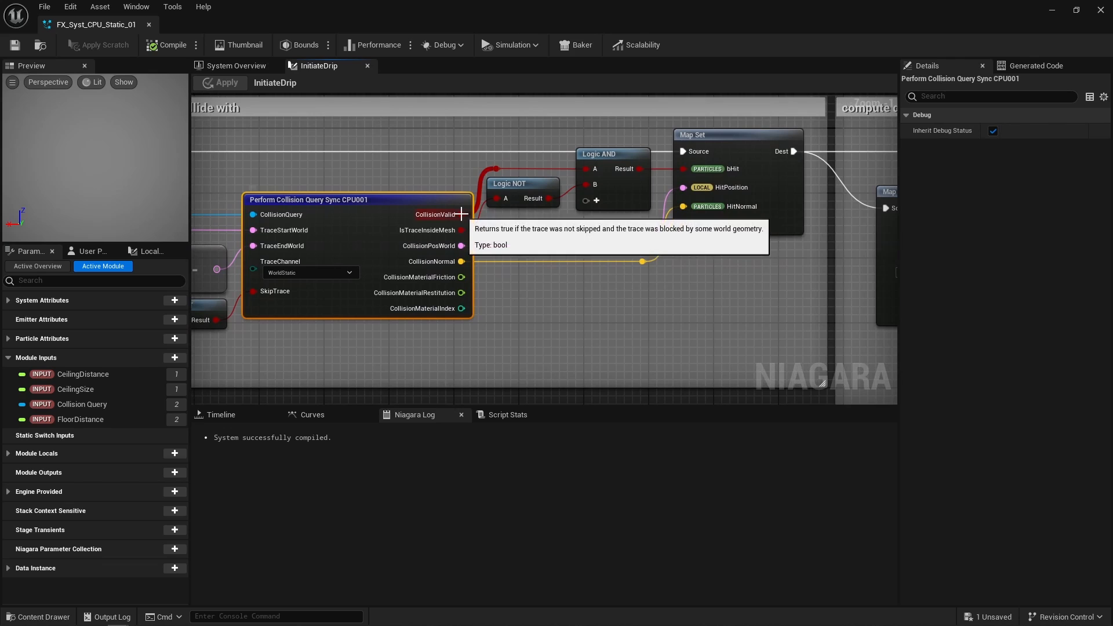
left_click_drag(489, 232, 667, 162)
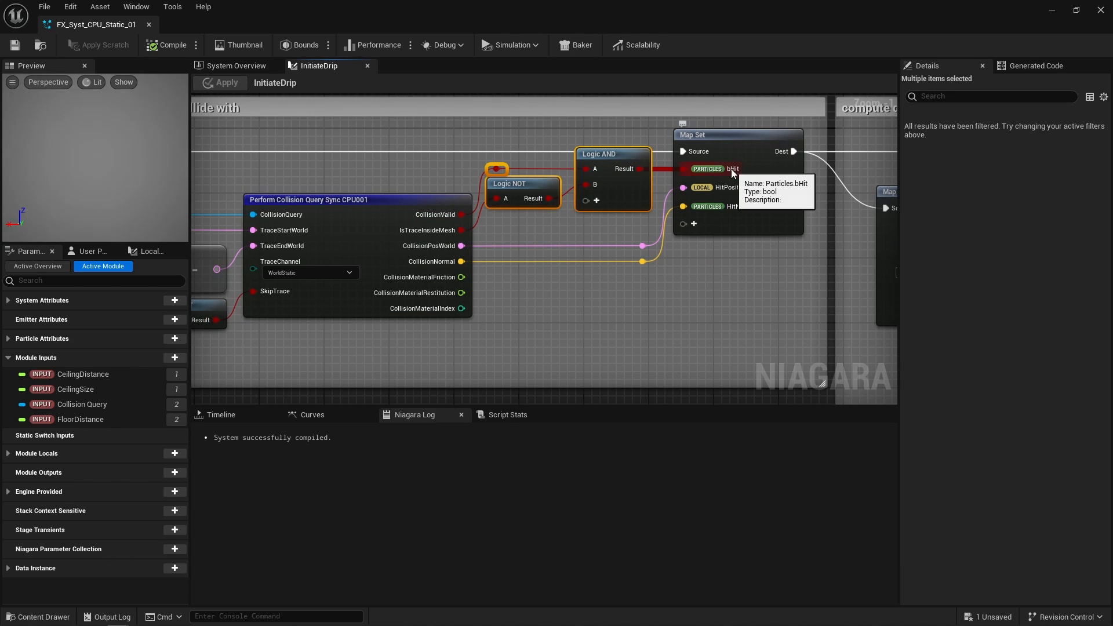
left_click(626, 230)
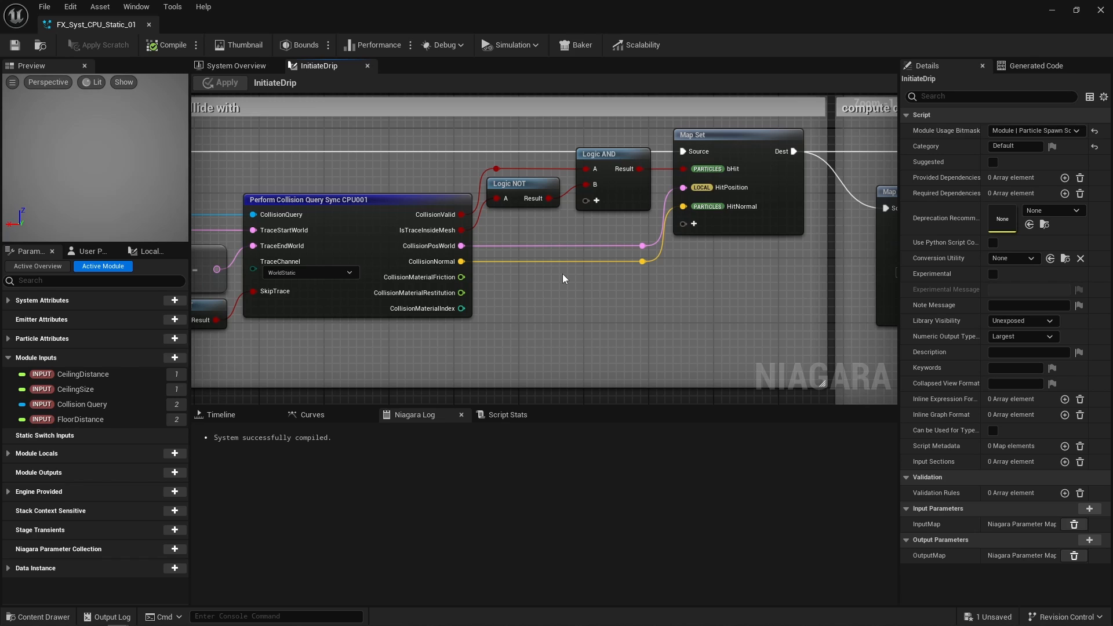
Examine InitiateDrip's floor-trace bHit logic and the fall-distance nodes, including the position difference and the random-range fallback.
left_click_drag(494, 137, 723, 171)
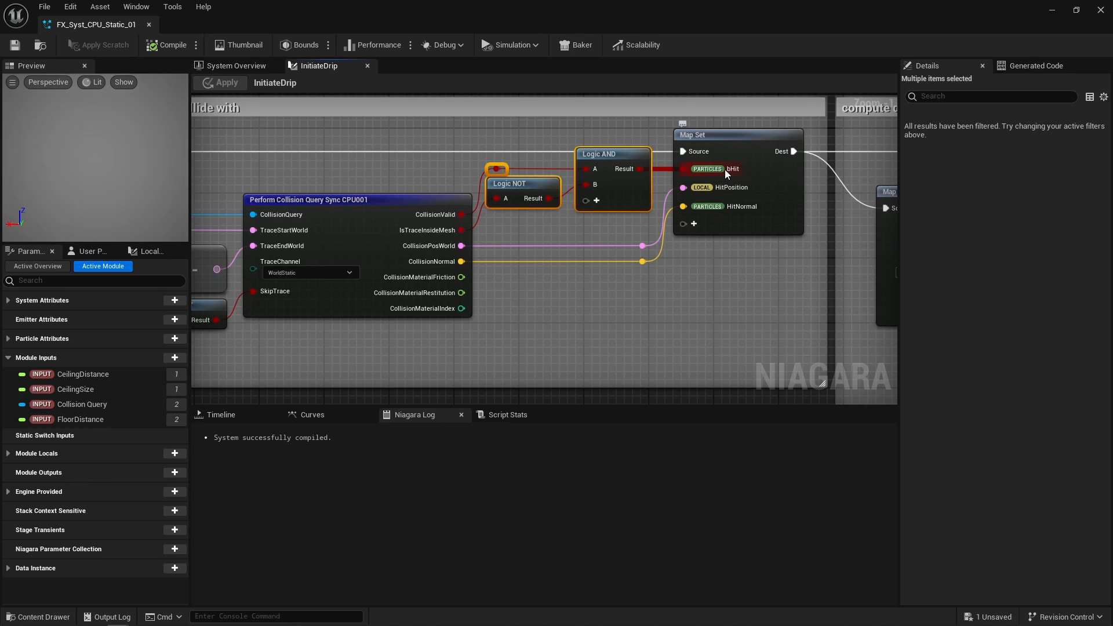
left_click(724, 273)
right_click_drag(724, 272, 59, 244)
left_click_drag(466, 151, 674, 237)
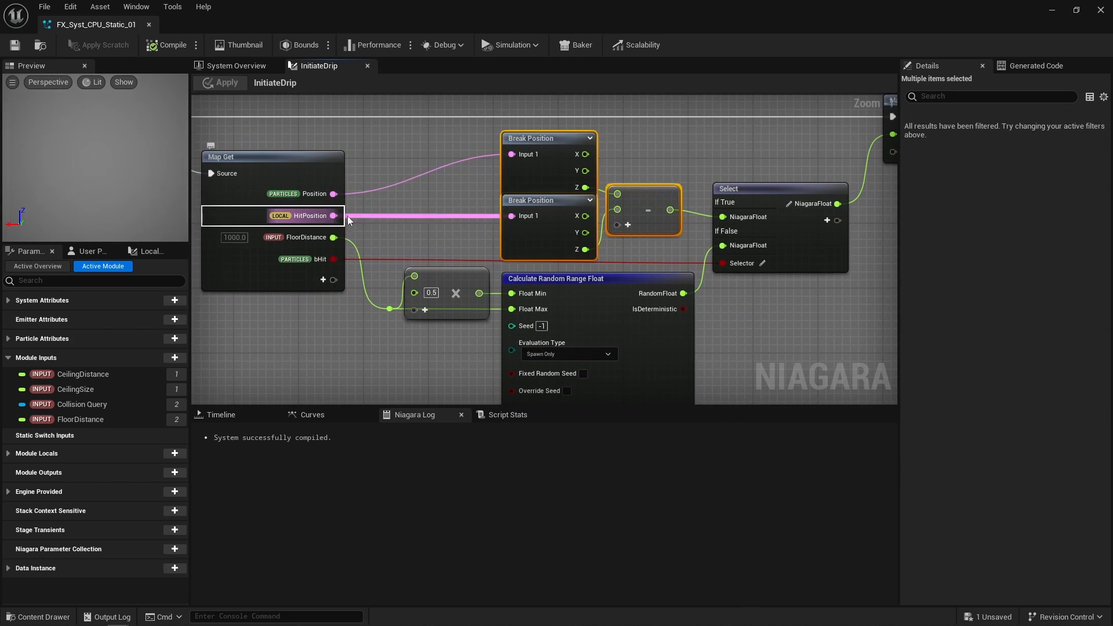
left_click(731, 271)
left_click_drag(715, 283, 389, 288)
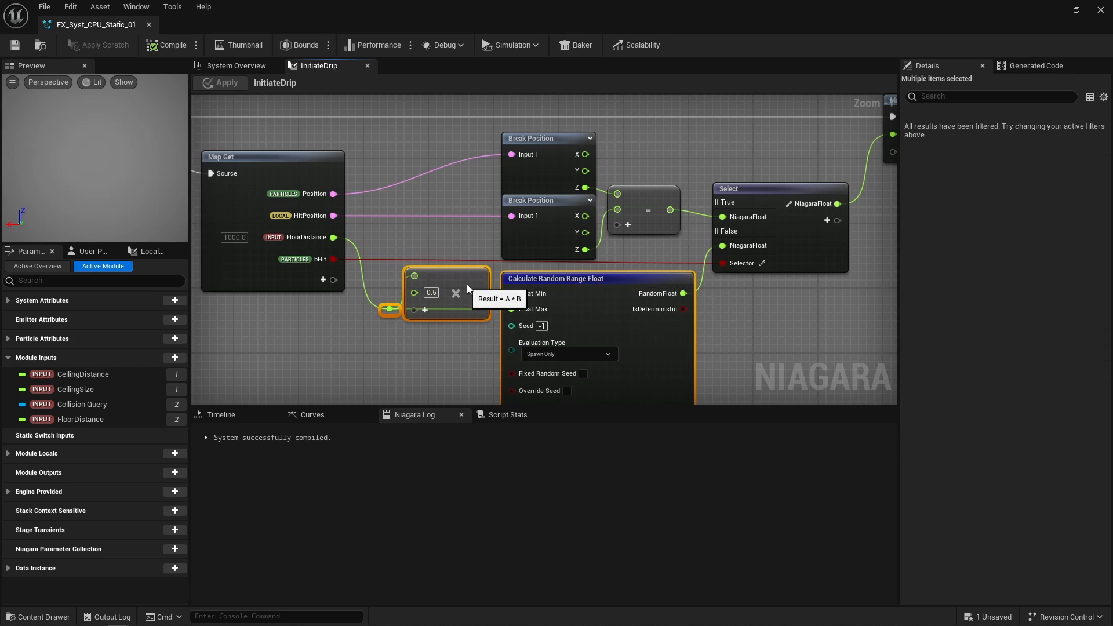
left_click(763, 304)
right_click_drag(763, 304, 333, 325)
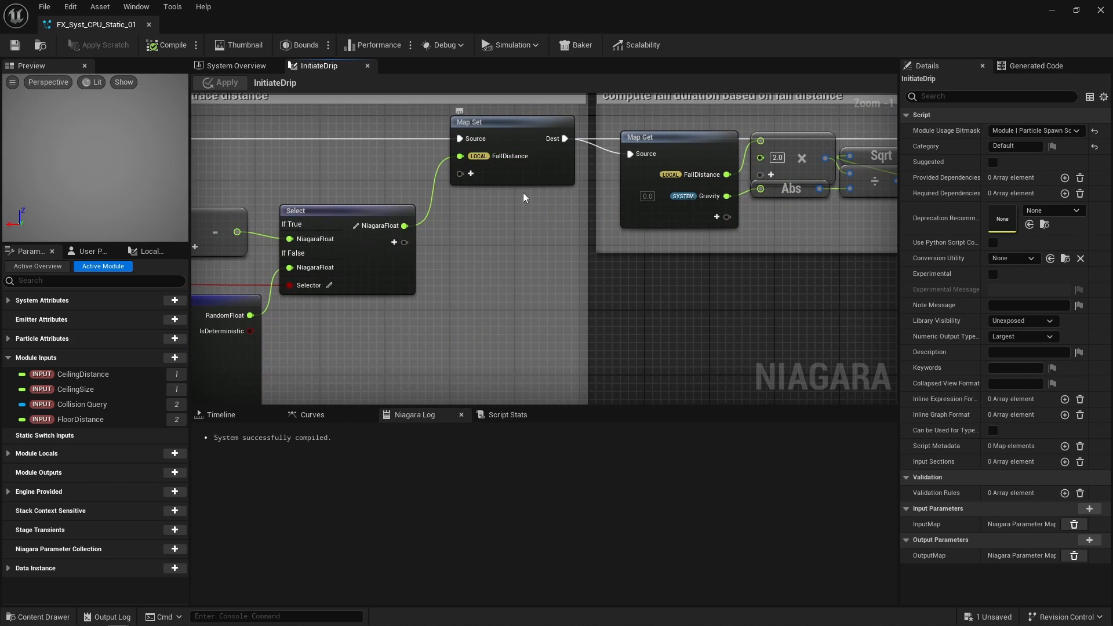
Examine the InitiateDrip nodes that compute FallDuration from FallDistance and Gravity.
right_click_drag(627, 241, 263, 267)
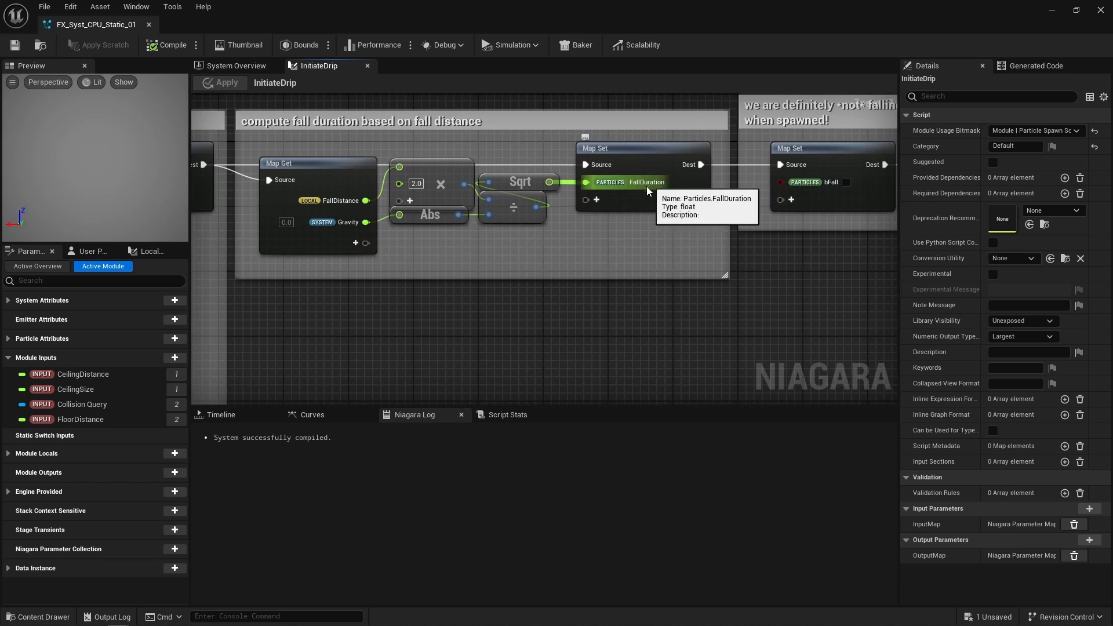
left_click_drag(541, 246, 407, 162)
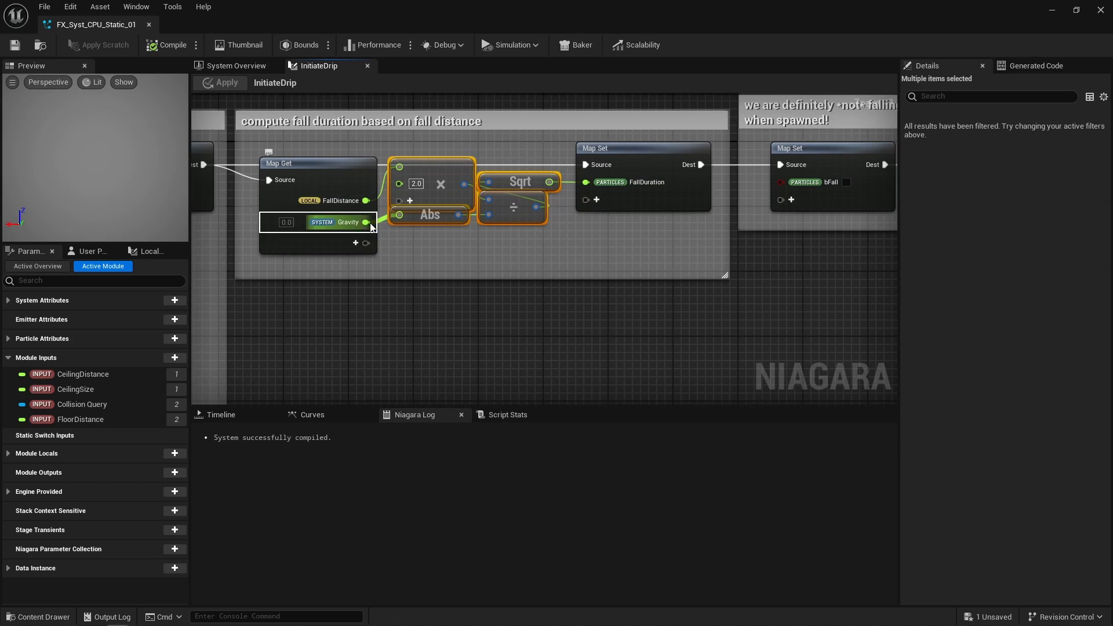
left_click(493, 239)
right_click_drag(712, 236, 464, 245)
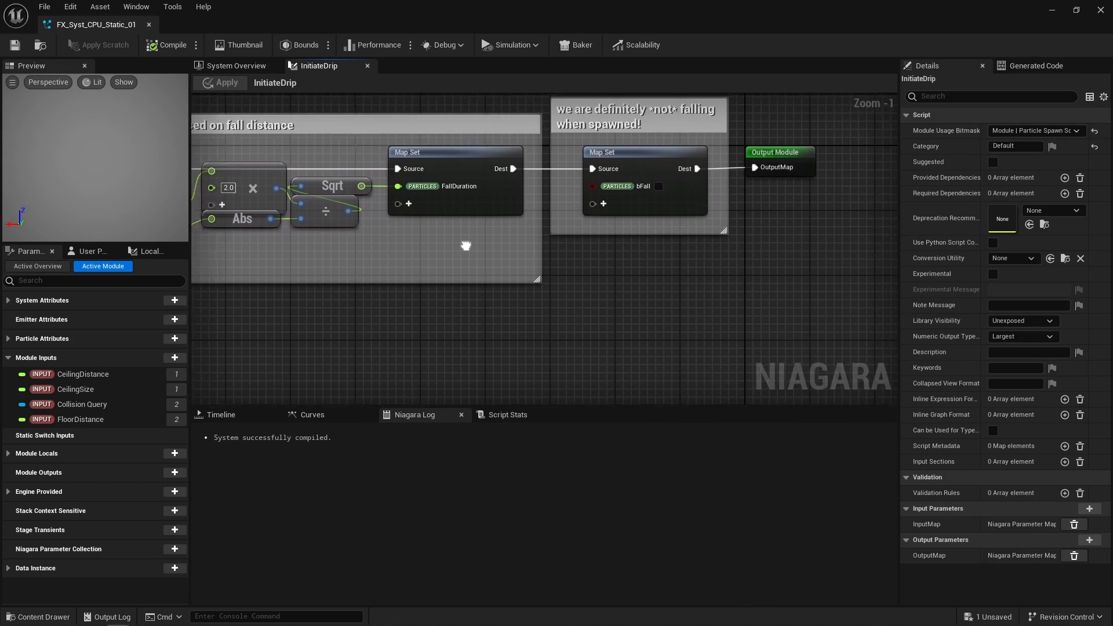
Examine the final Map Set for bFall and trace back through InitiateDrip to the ceiling block's Map Set.
left_click_drag(560, 280, 612, 178)
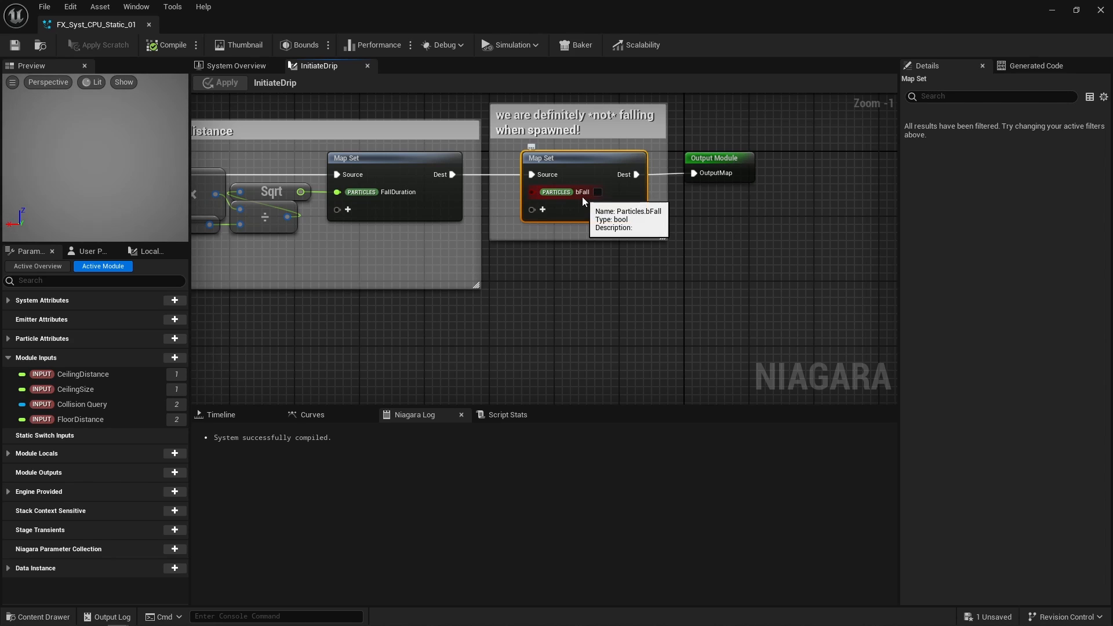
scroll(576, 223, "down", 6)
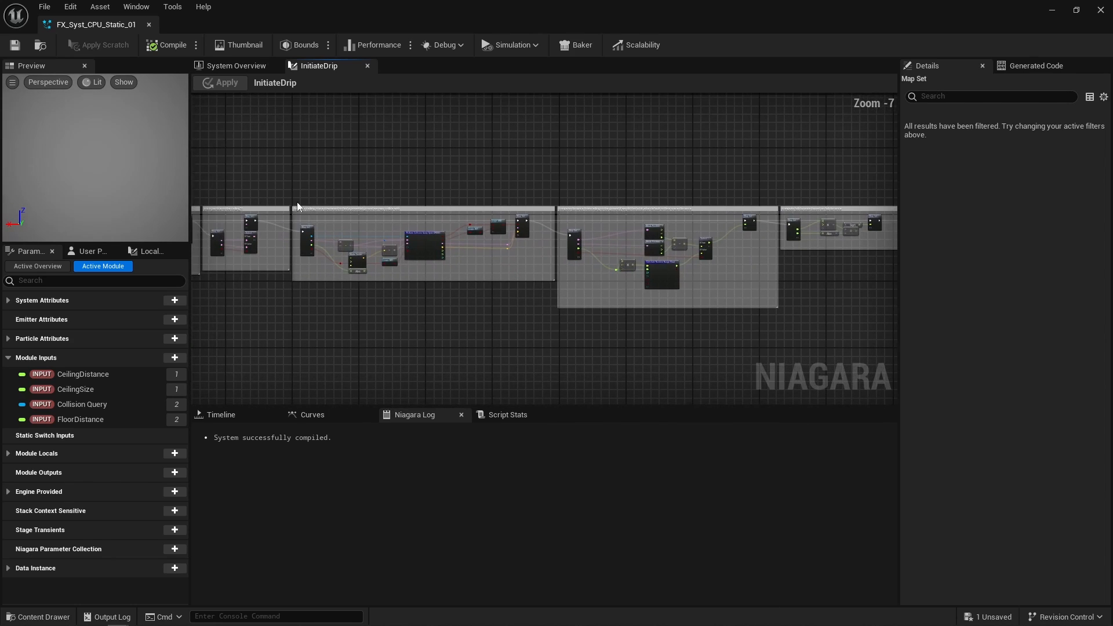
scroll(567, 250, "up", 4)
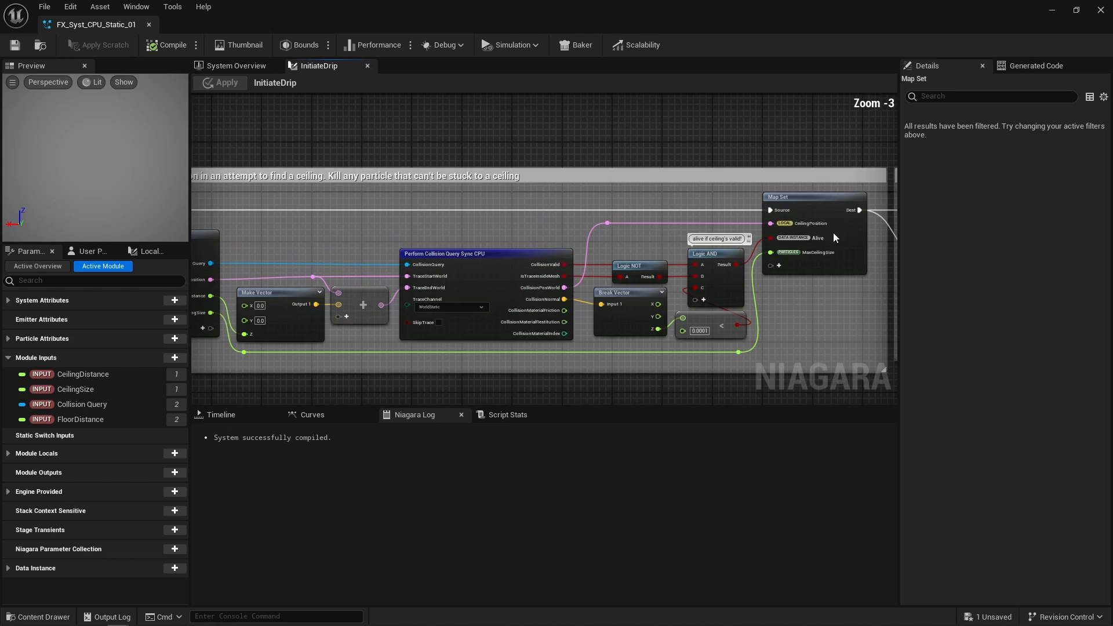
scroll(795, 304, "down", 3)
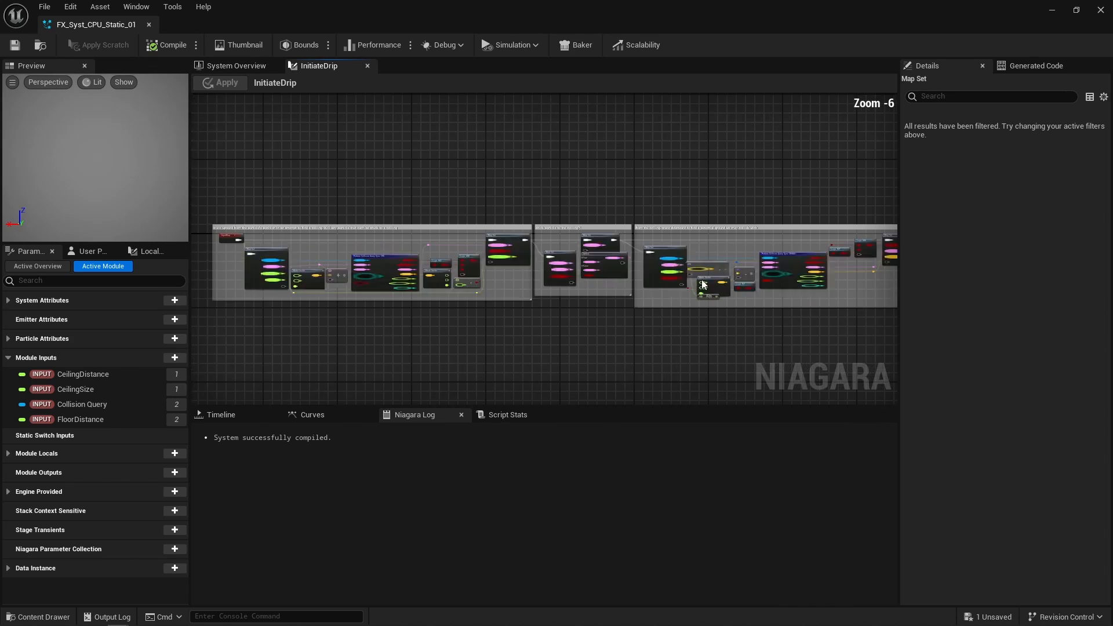
scroll(734, 238, "up", 5)
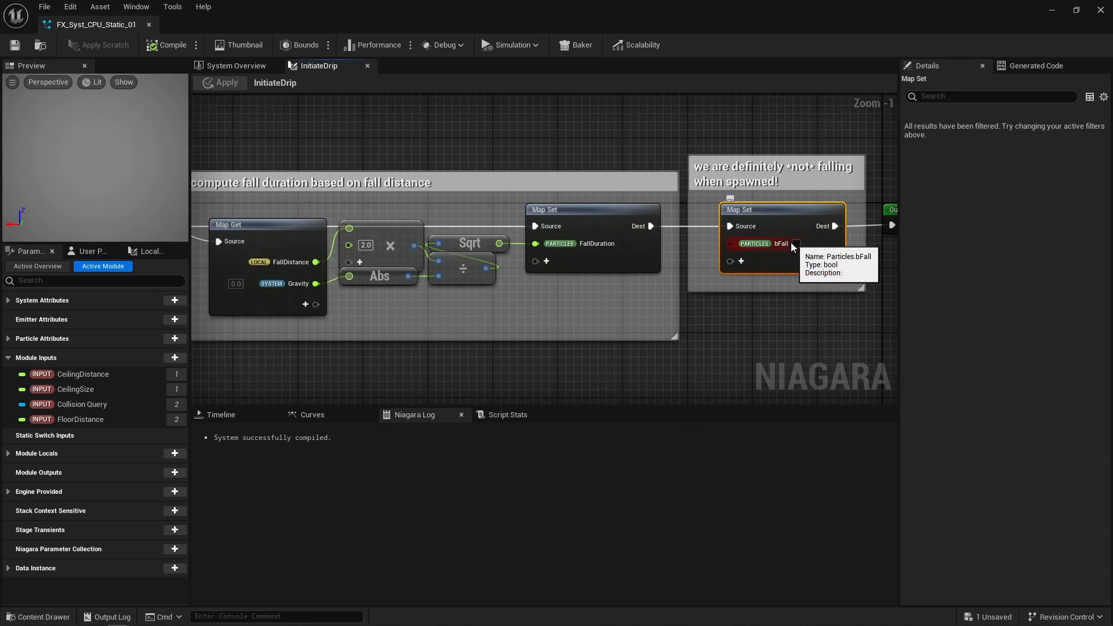
Return to the system overview and open the Drips emitter's Update Sticky module graph.
left_click(244, 64)
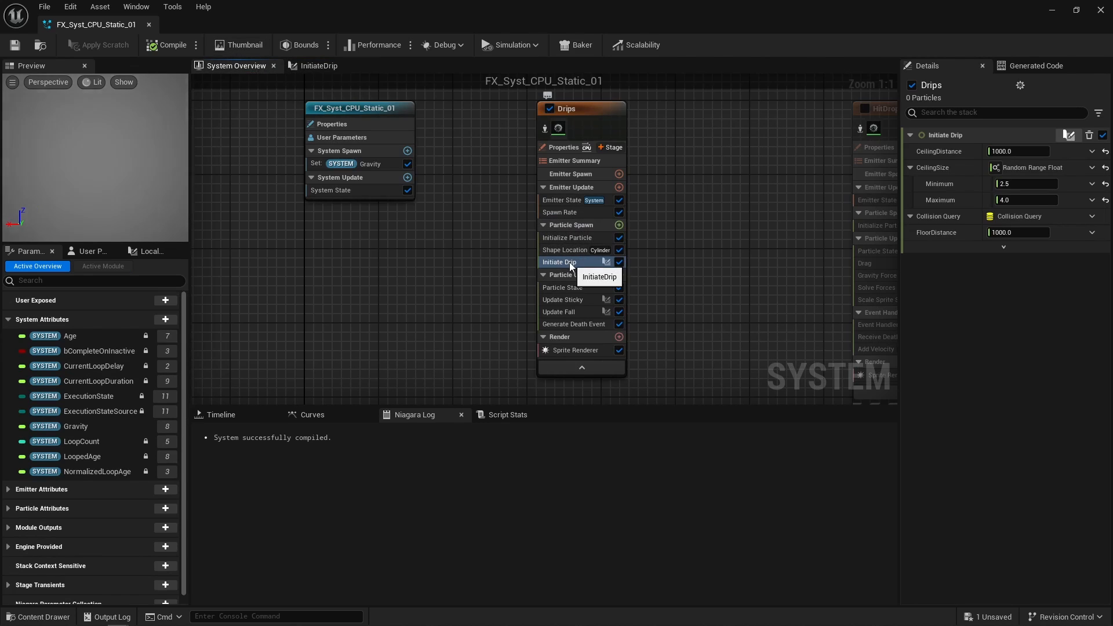
left_click(576, 301)
left_click(569, 313)
left_click(582, 302)
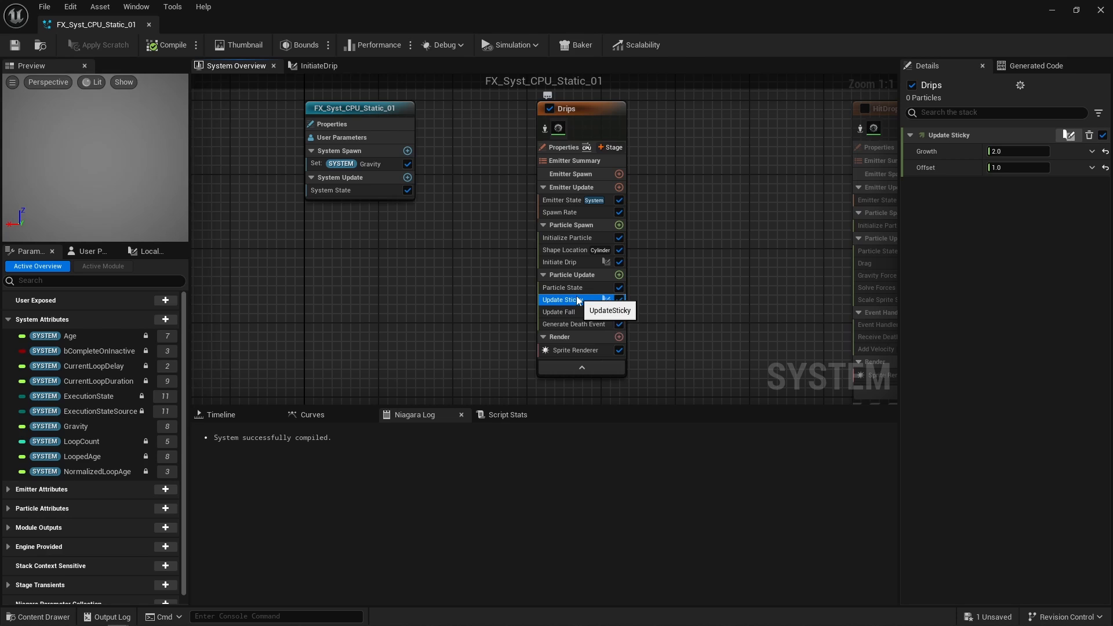
left_click(617, 316)
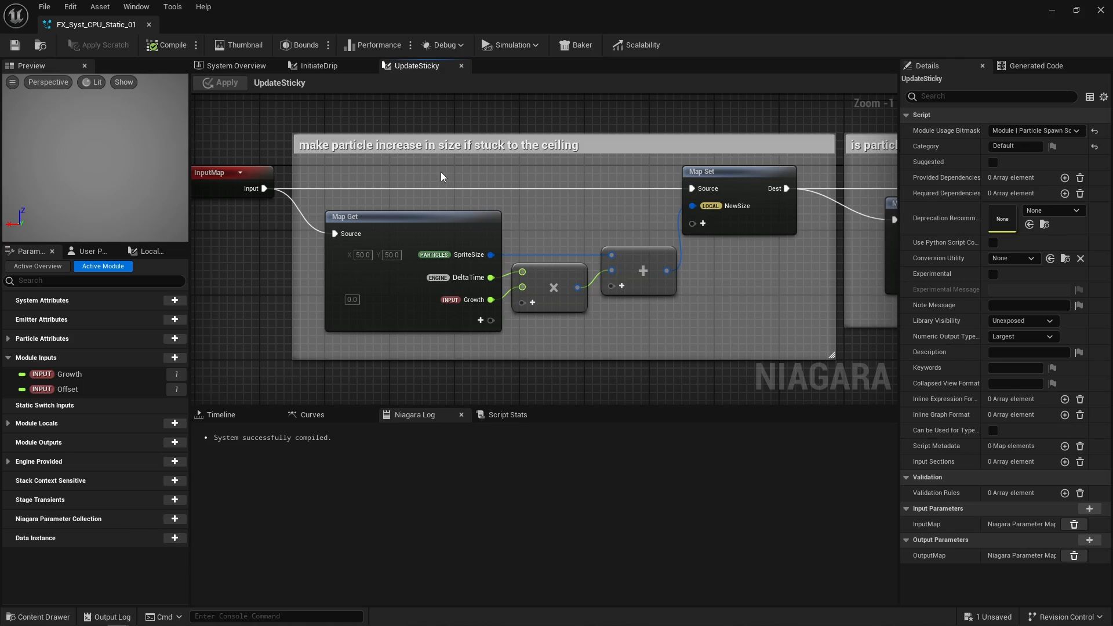
Examine the UpdateSticky nodes that multiply DeltaTime by Growth and add the result to SpriteSize for NewSize.
left_click_drag(440, 172, 651, 306)
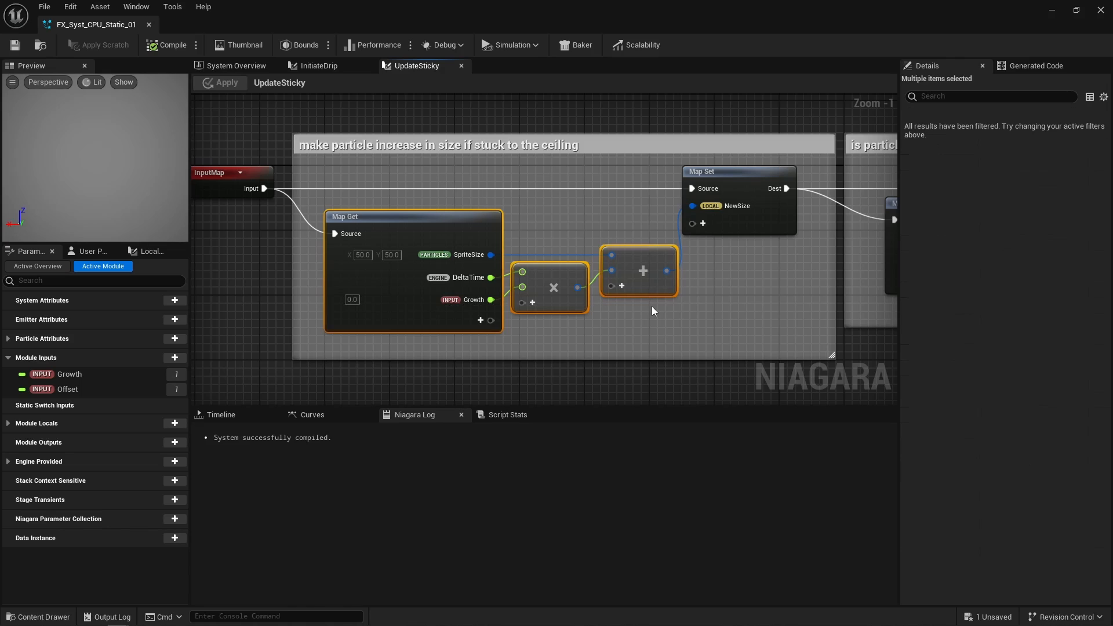
left_click(651, 306)
left_click(621, 277)
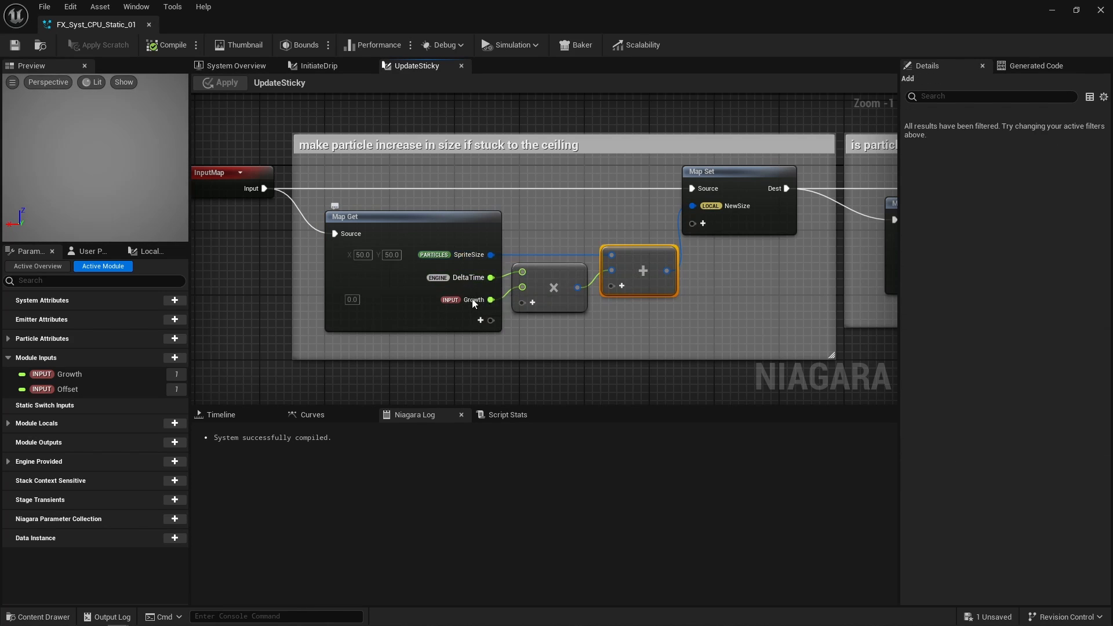
left_click(620, 335)
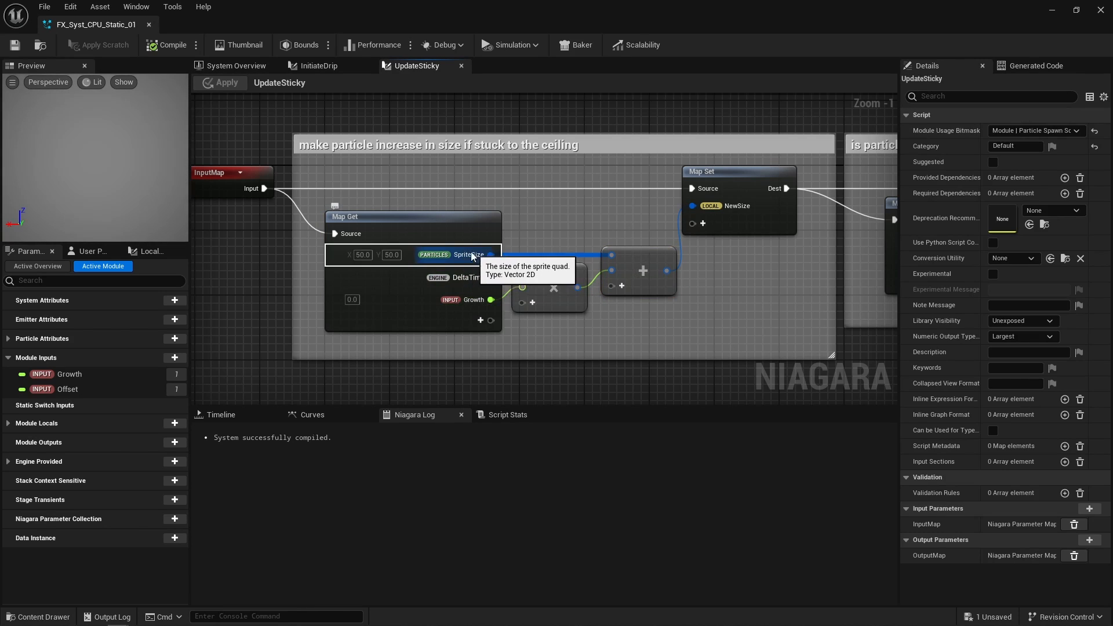
left_click(727, 228)
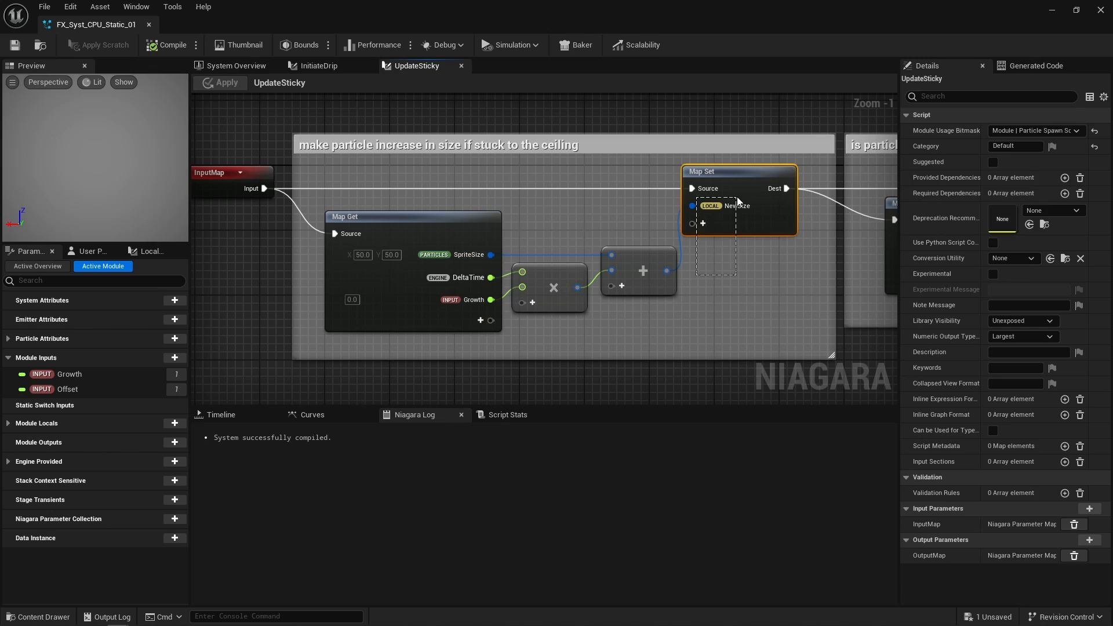
left_click(724, 265)
left_click_drag(566, 218, 634, 284)
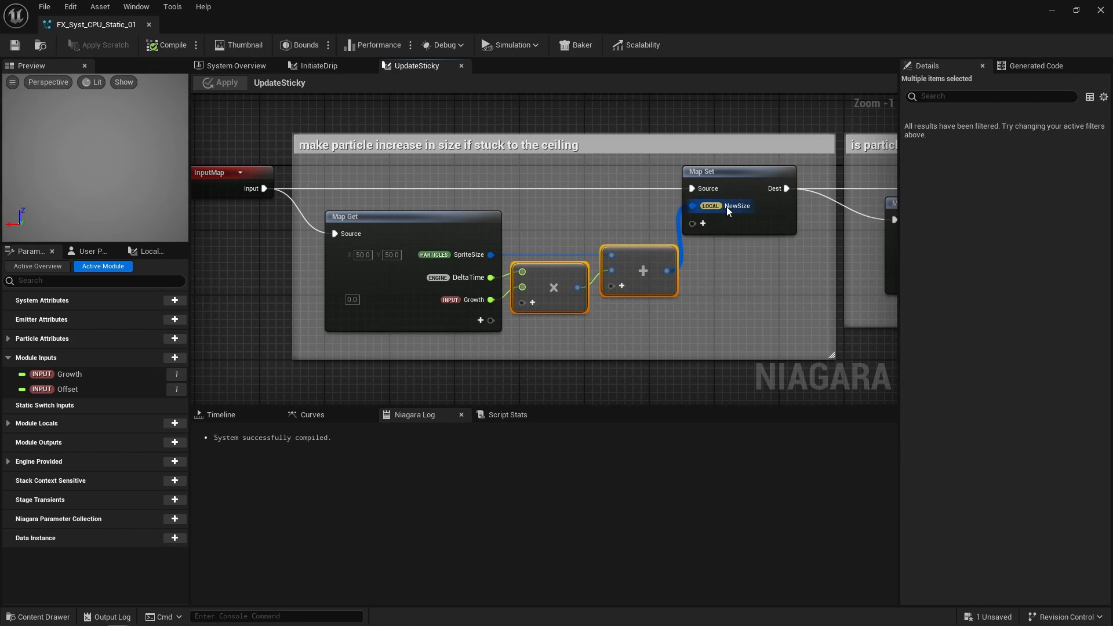
left_click(741, 287)
Examine the bOversized comparison of NewSize with MaxCeilingSize, checking where InitiateDrip sets MaxCeilingSize.
right_click_drag(767, 278, 232, 292)
left_click(544, 238)
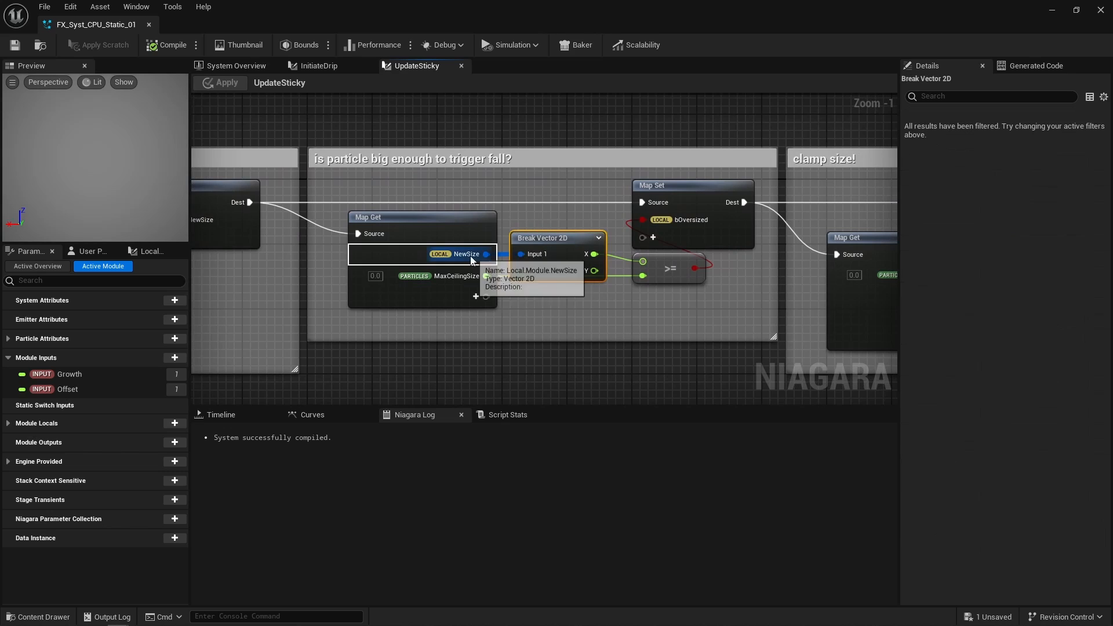
left_click(673, 268)
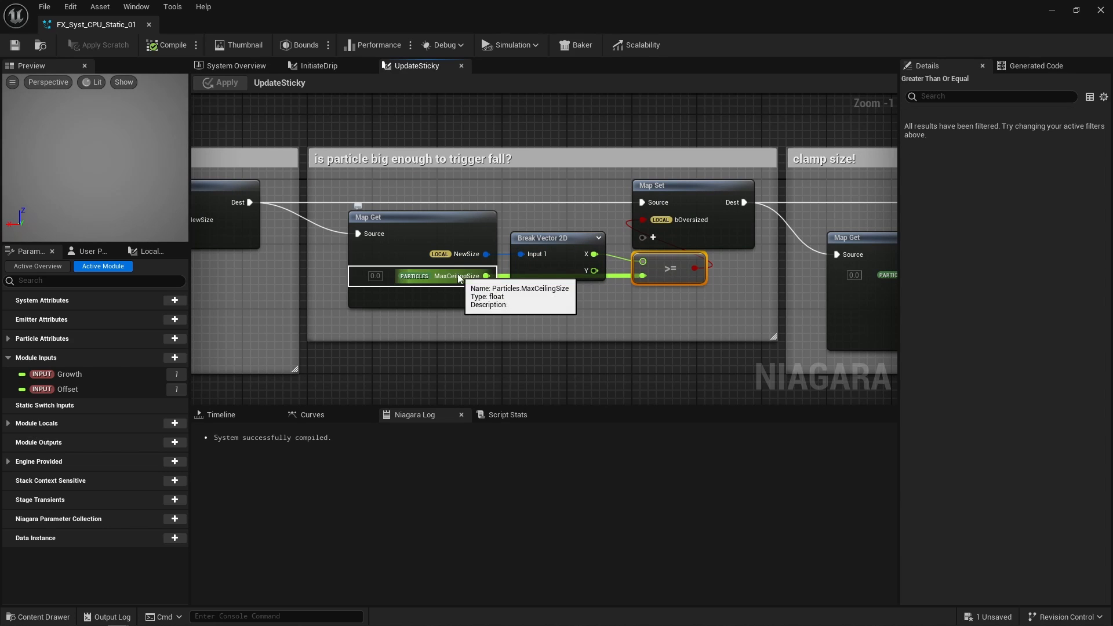
left_click(318, 66)
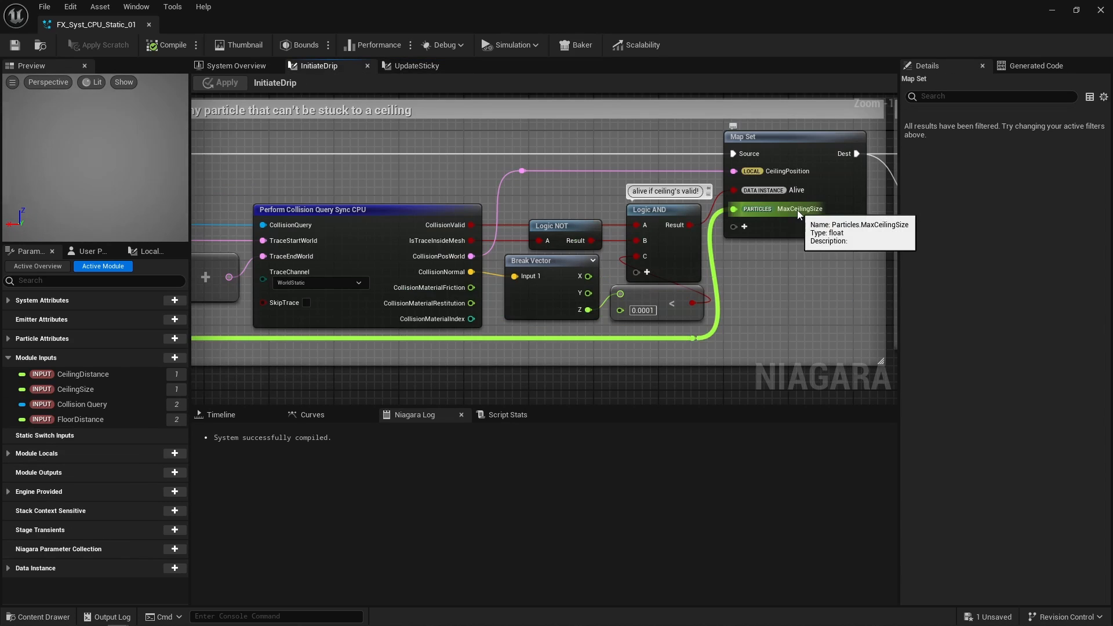
left_click(416, 66)
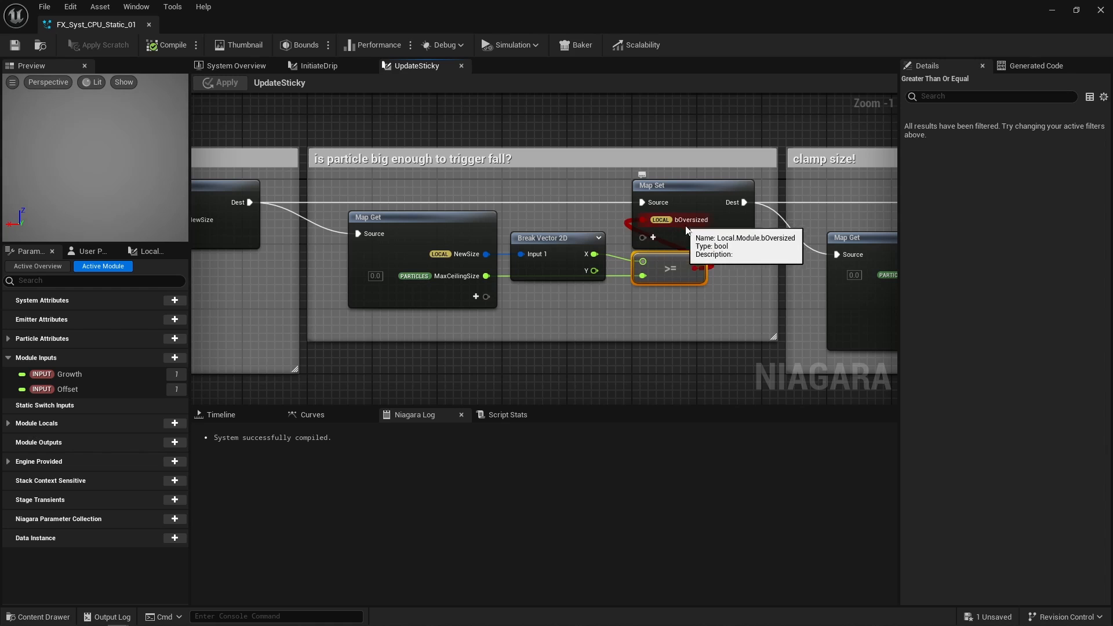
Examine how UpdateSticky clamps NewSize with a Select node and applies the sprite size depending on bFall.
right_click_drag(759, 290, 281, 270)
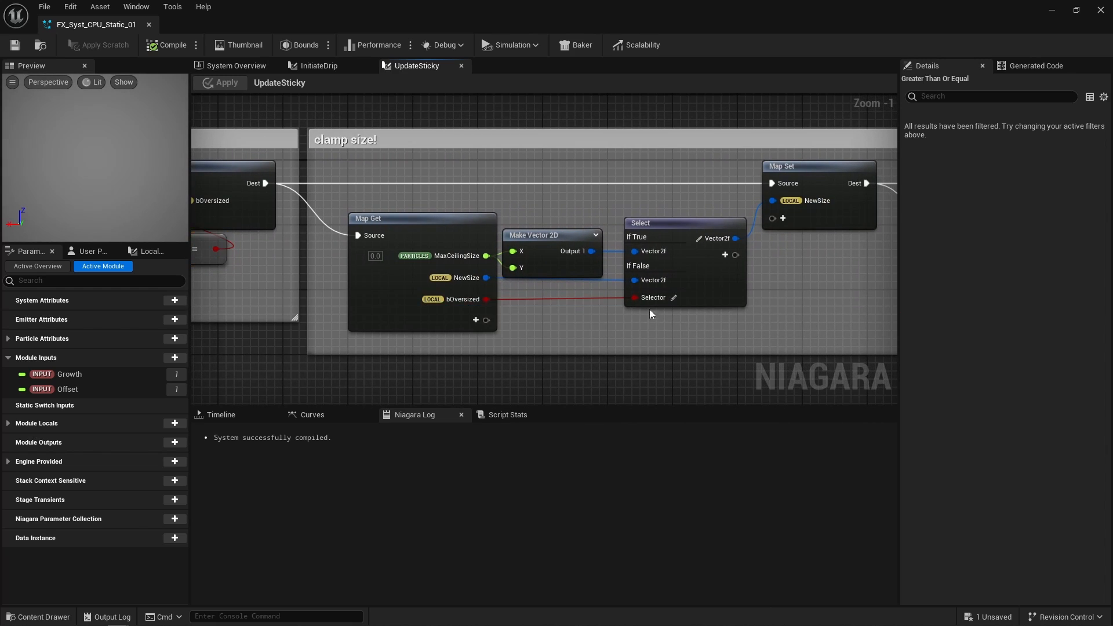
left_click_drag(649, 309, 531, 248)
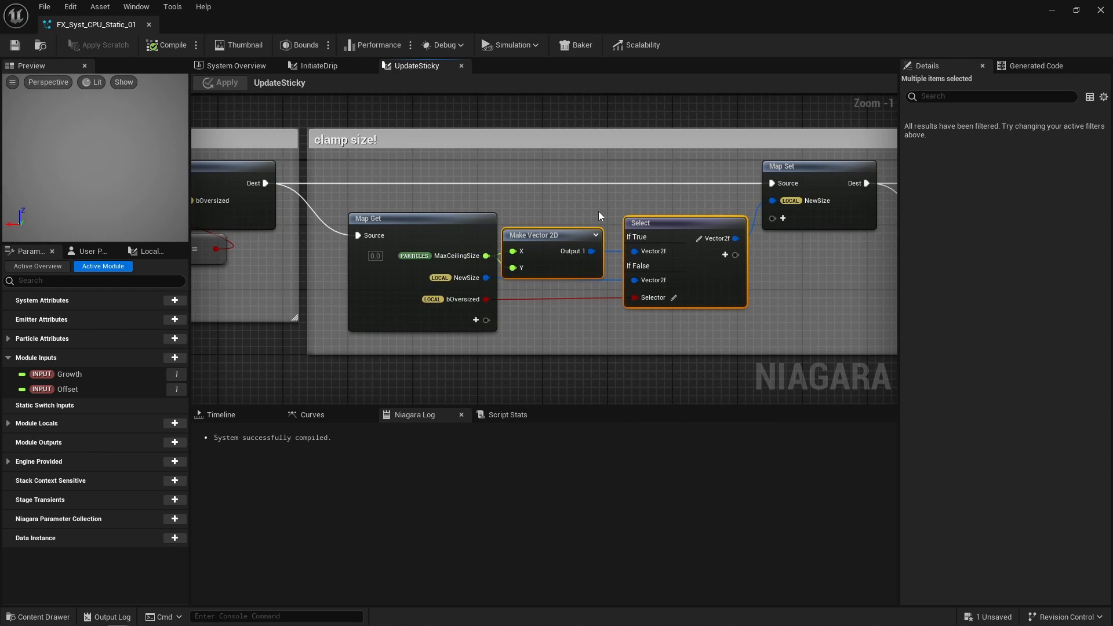
right_click_drag(864, 281, 258, 266)
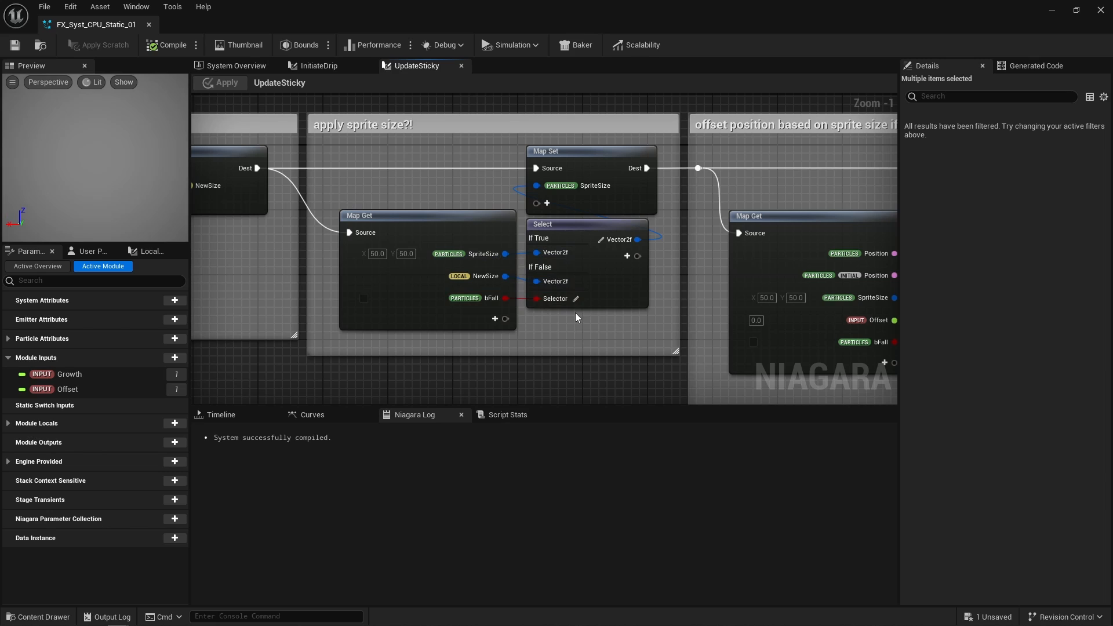
Inspect the Update Fall module's offset and stretch settings in the Drips emitter.
left_click(236, 66)
left_click(670, 306)
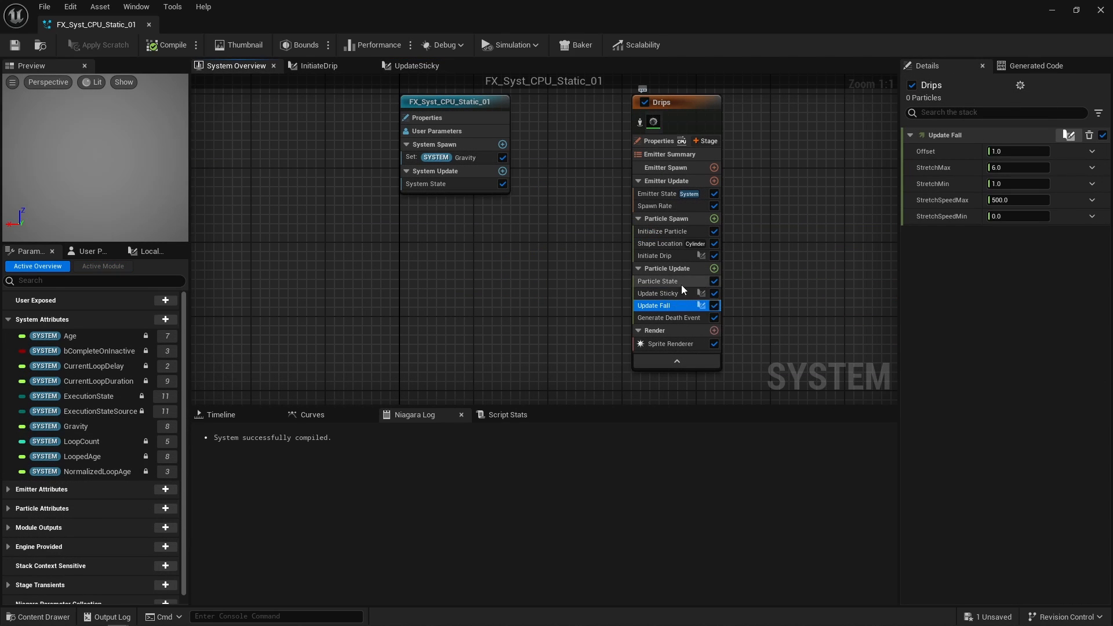
left_click(748, 305)
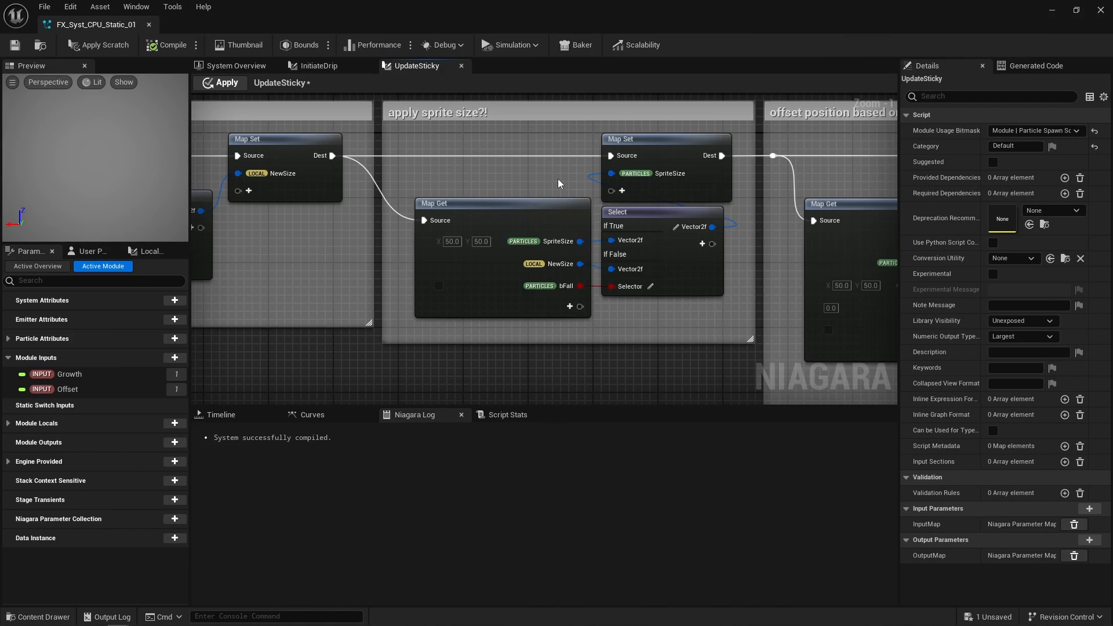
Examine the UpdateSticky nodes that offset the particle's position by sprite size while it is stuck to the ceiling.
scroll(557, 178, "up", 3)
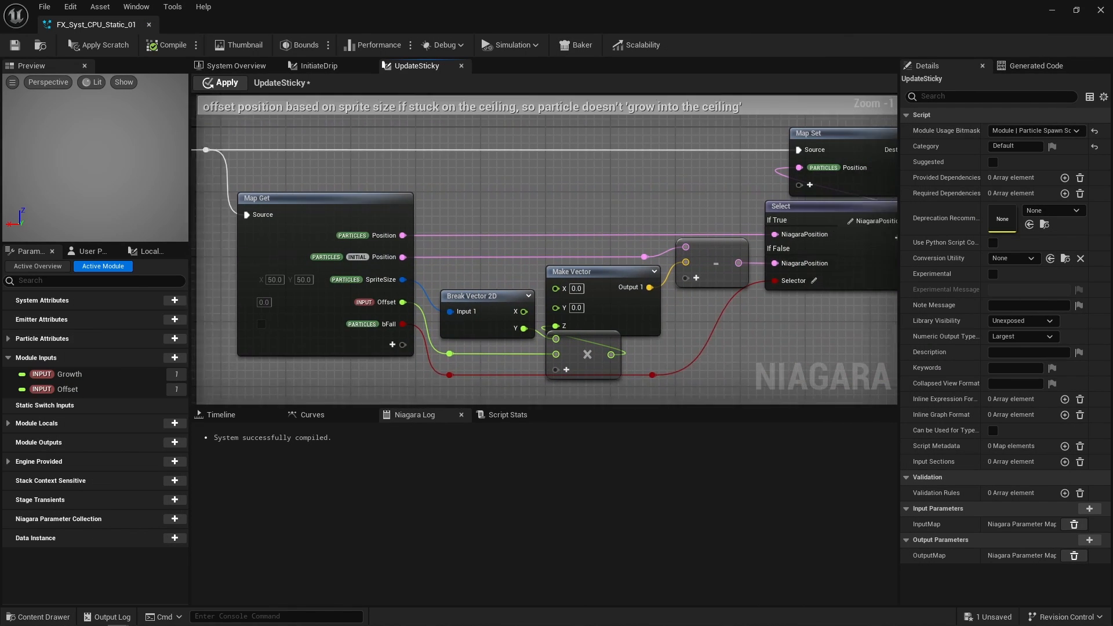
right_click_drag(557, 179, 478, 175)
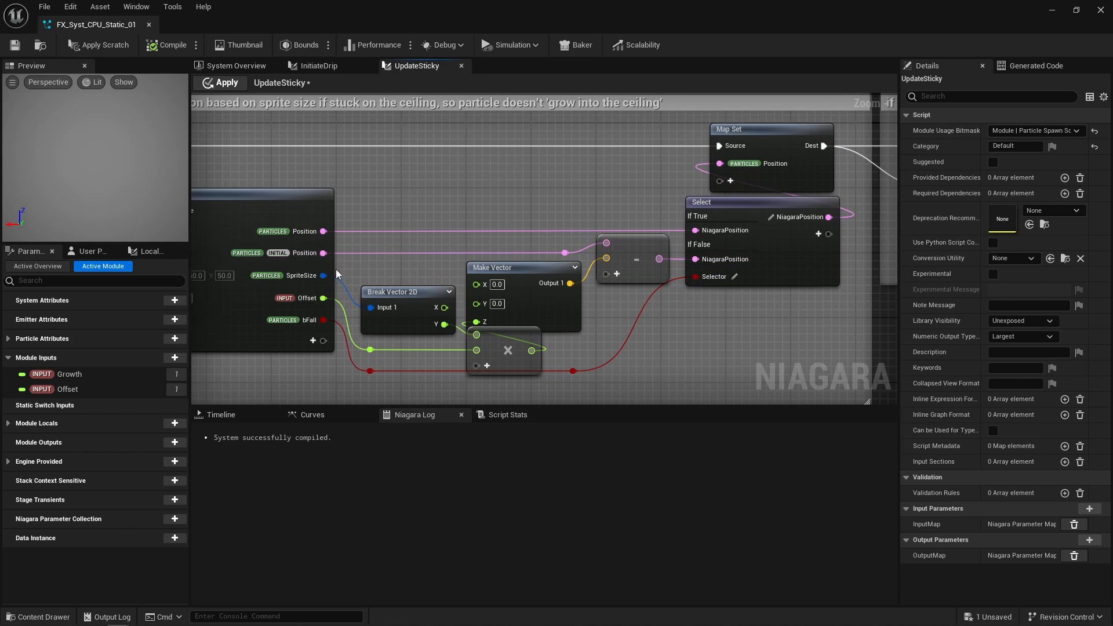
left_click_drag(364, 254, 583, 335)
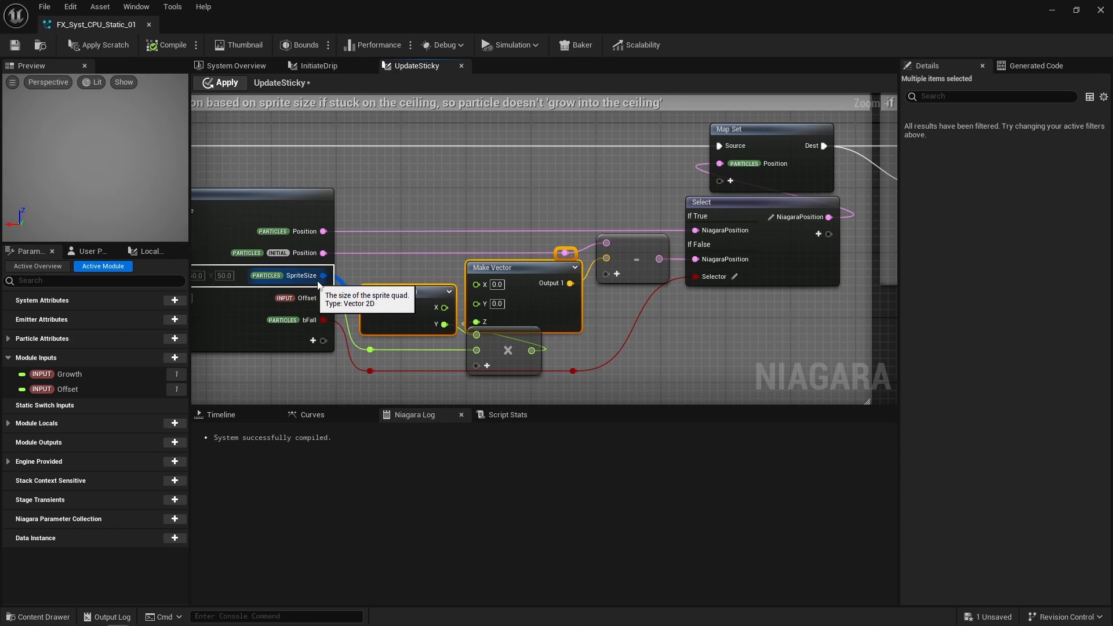
left_click(396, 280)
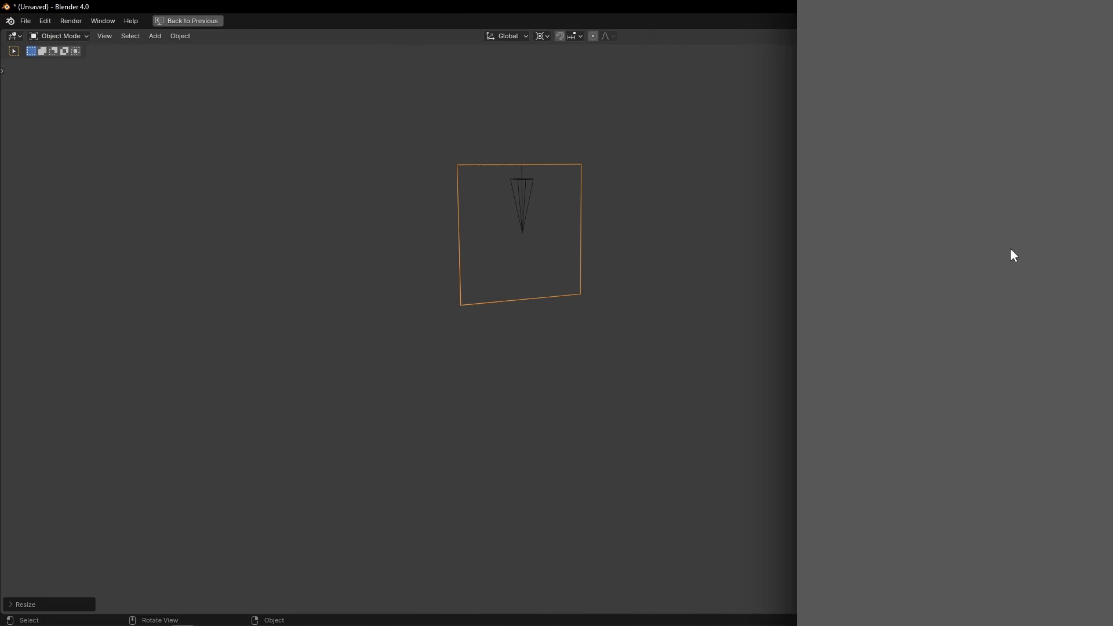
Scale the plane in Blender to illustrate sprite growth, and select the Drips emitter's Sprite Renderer in Unreal Engine.
key("s")
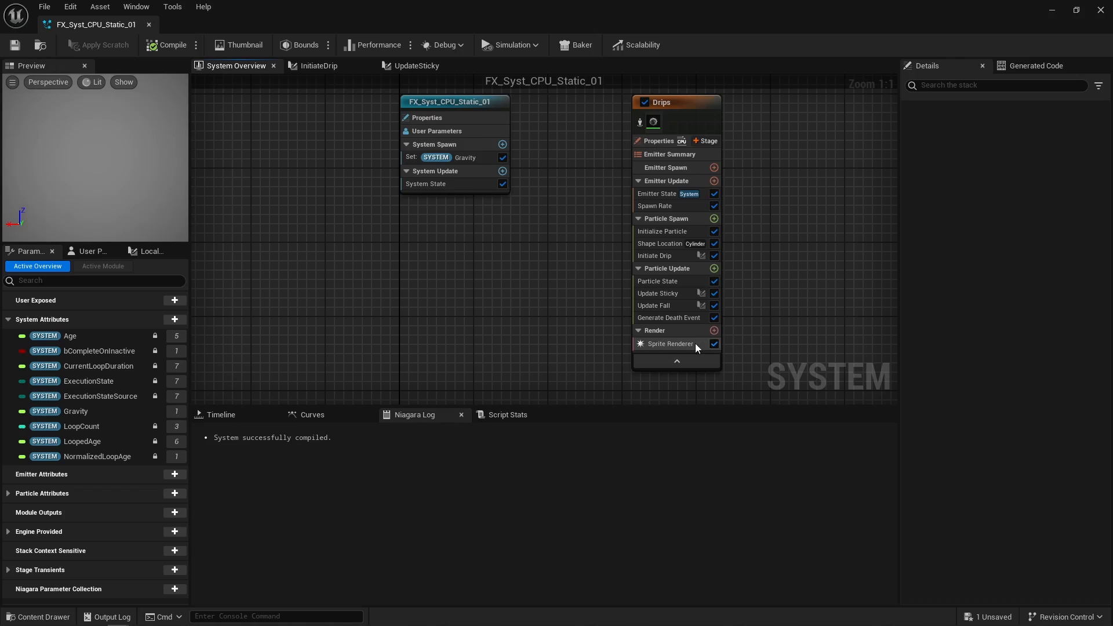
left_click(695, 343)
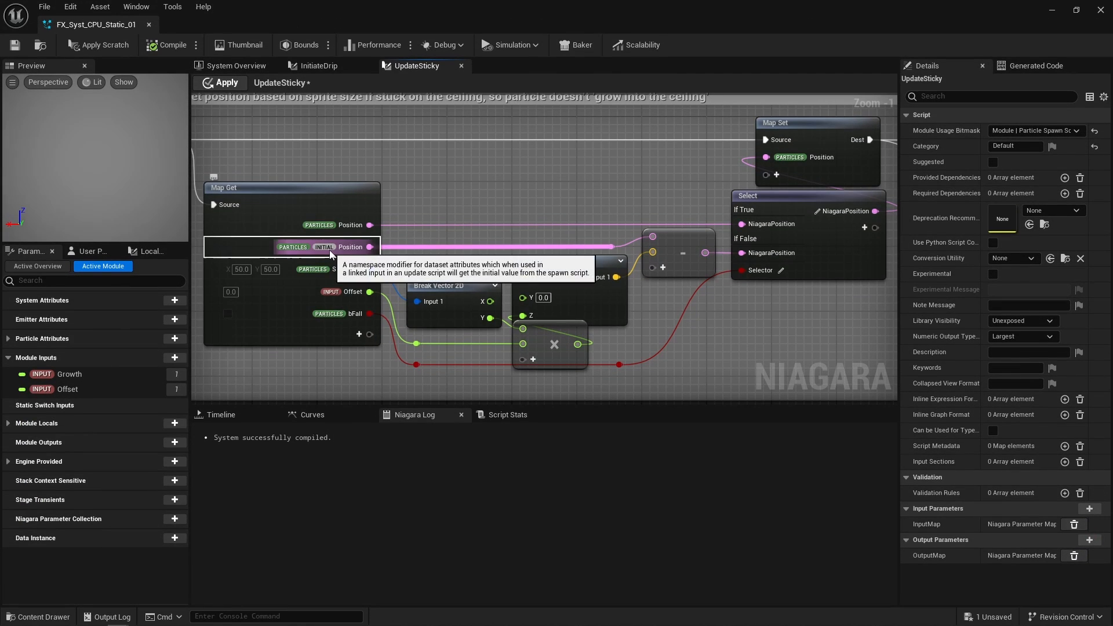
Try feeding the current Particles Position into UpdateSticky's subtract node, and reconnect the Initial Position instead.
left_click_drag(329, 249, 367, 226)
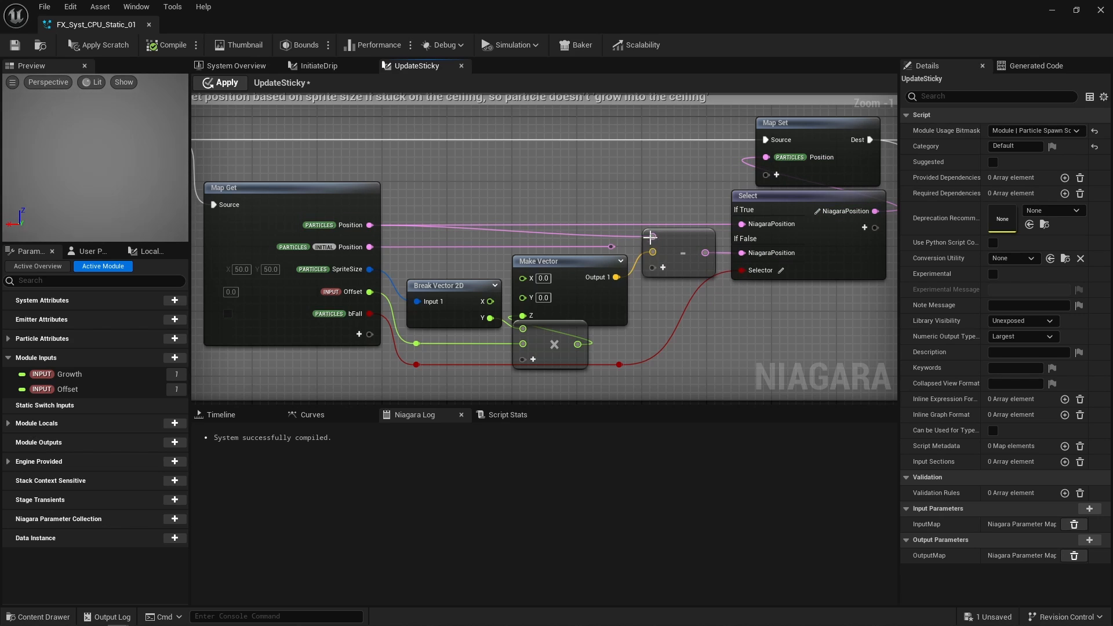
left_click_drag(653, 237, 609, 246)
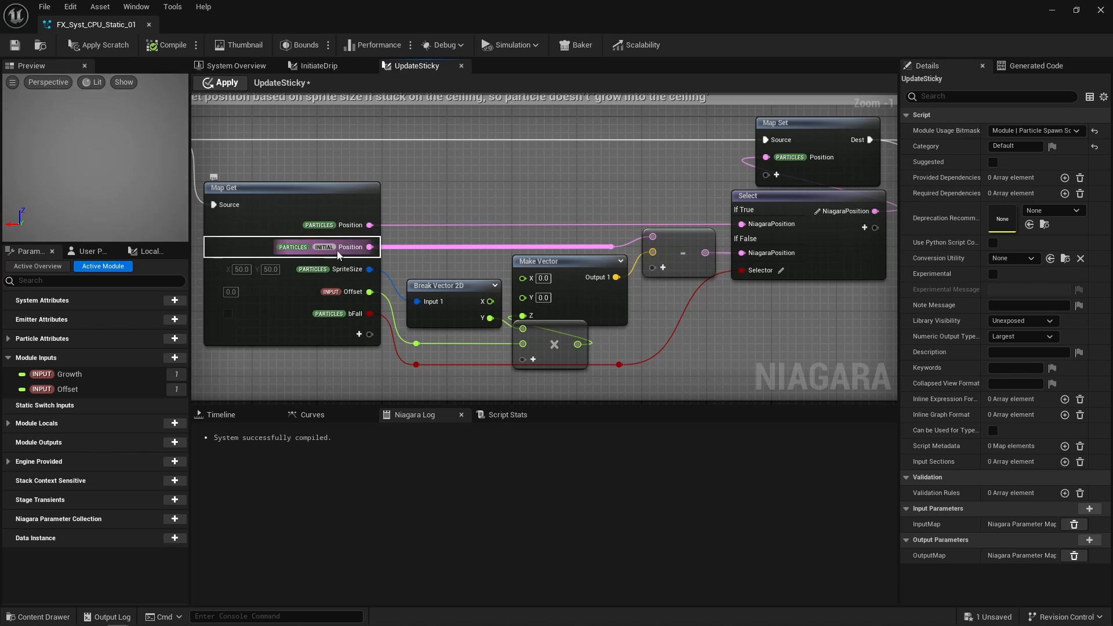
Examine the UpdateSticky nodes that combine bOversized and bFall with Logic OR to set the particle's bFall.
right_click_drag(425, 254, 192, 257)
right_click_drag(424, 305, 445, 342)
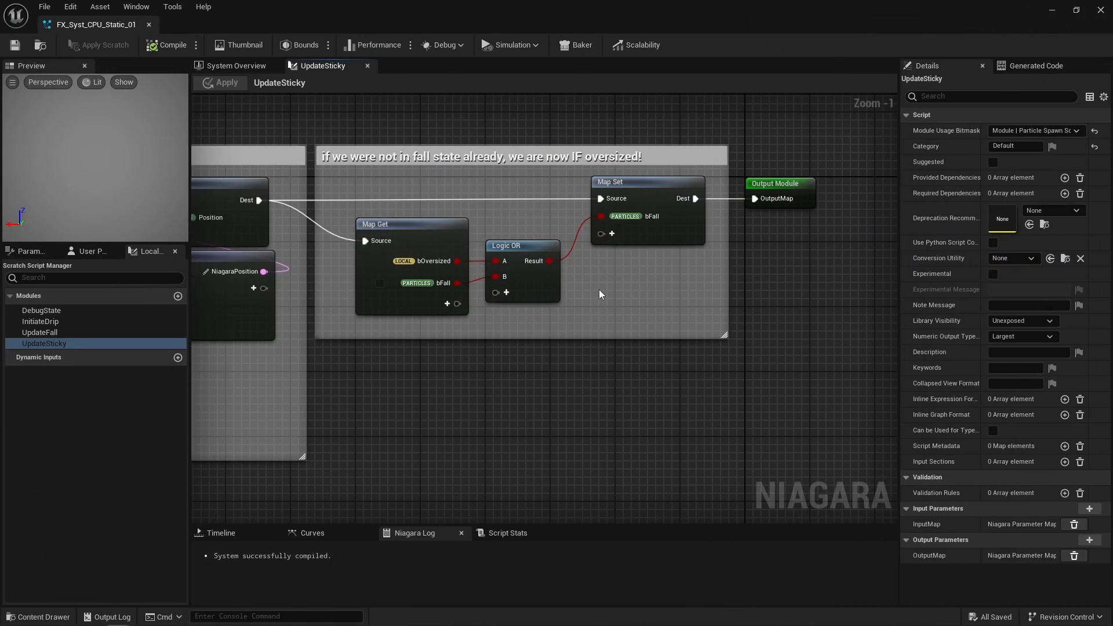
left_click(675, 205)
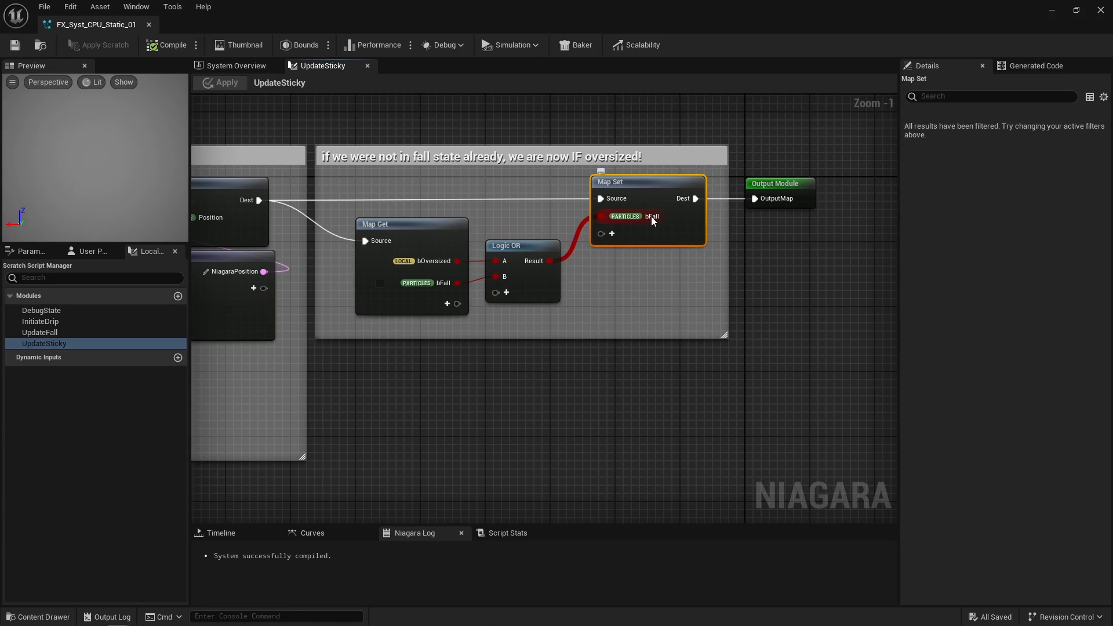
Review how bFall drives the Select nodes in UpdateSticky's position offset and sprite size sections.
right_click_drag(621, 293, 896, 287)
left_click_drag(658, 207, 788, 253)
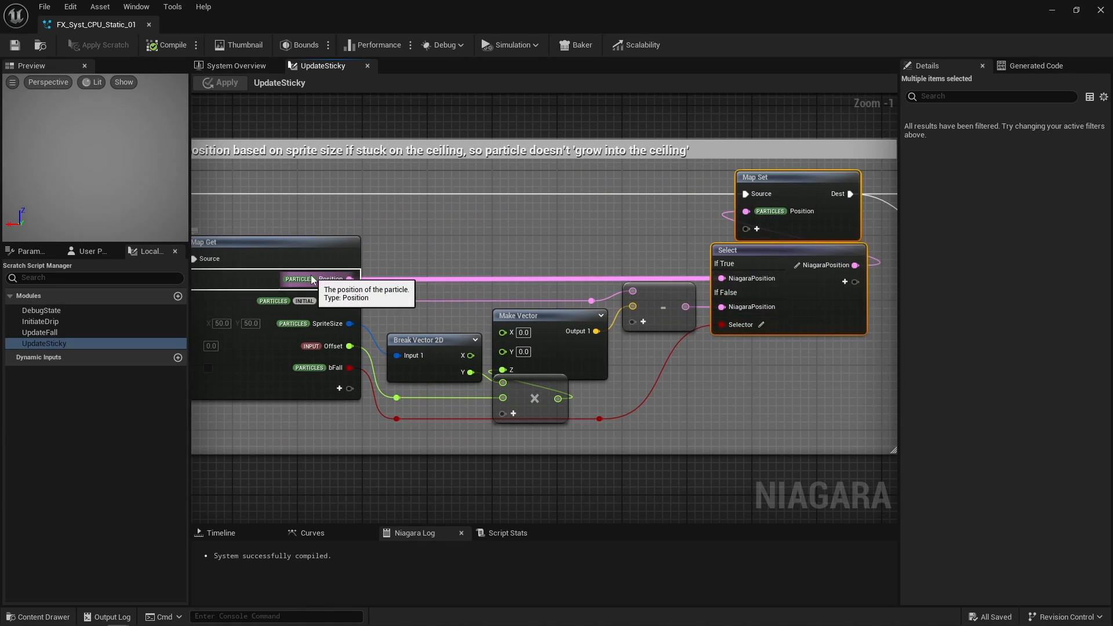
right_click_drag(472, 240, 896, 241)
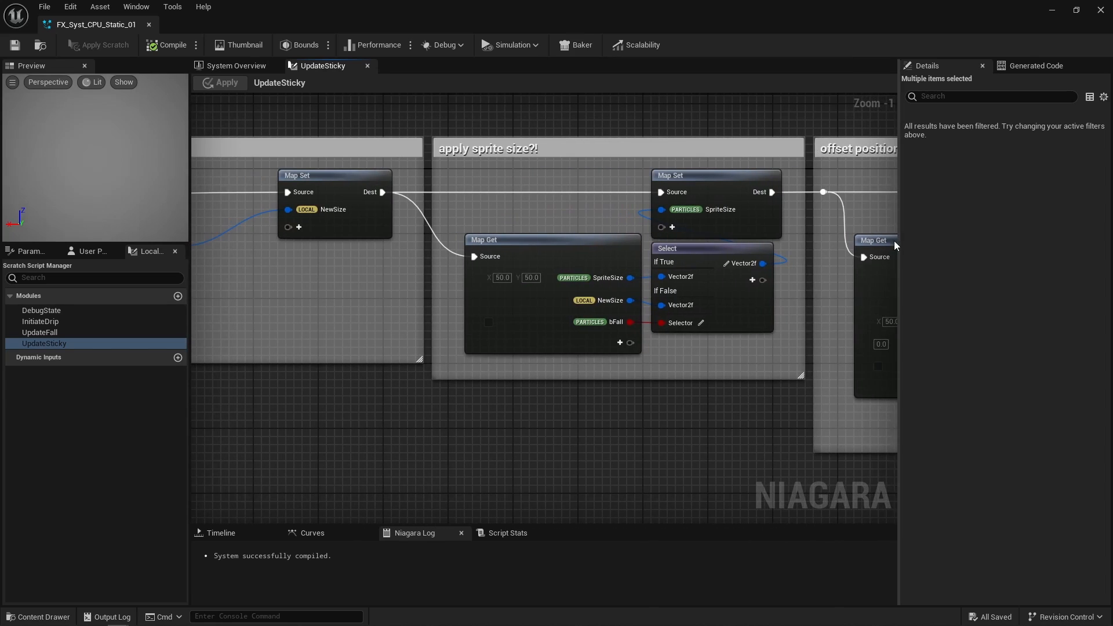
left_click_drag(638, 225, 739, 281)
left_click(704, 359)
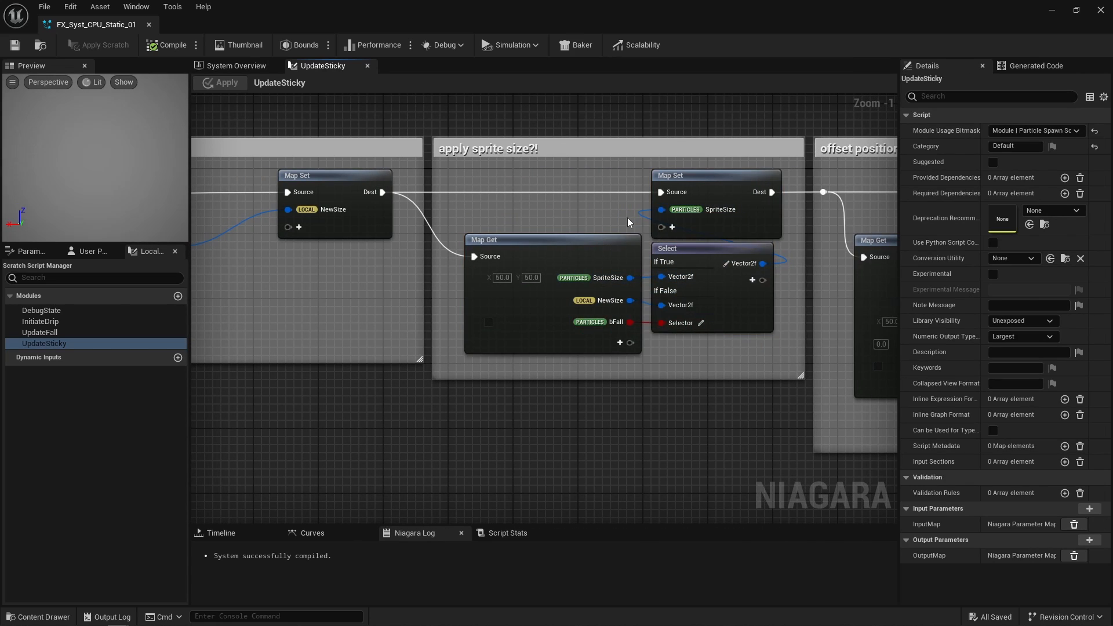
scroll(627, 217, "down", 6)
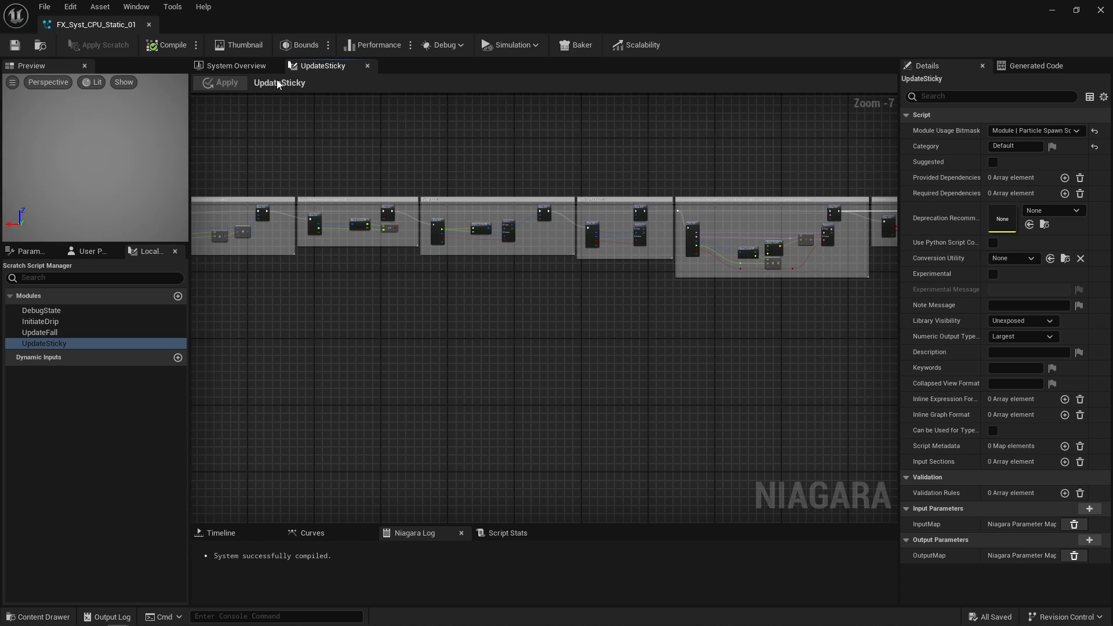
Open the Drips emitter's Update Fall module and examine the nodes that increment FallTime by DeltaTime while bFall is true.
left_click(249, 67)
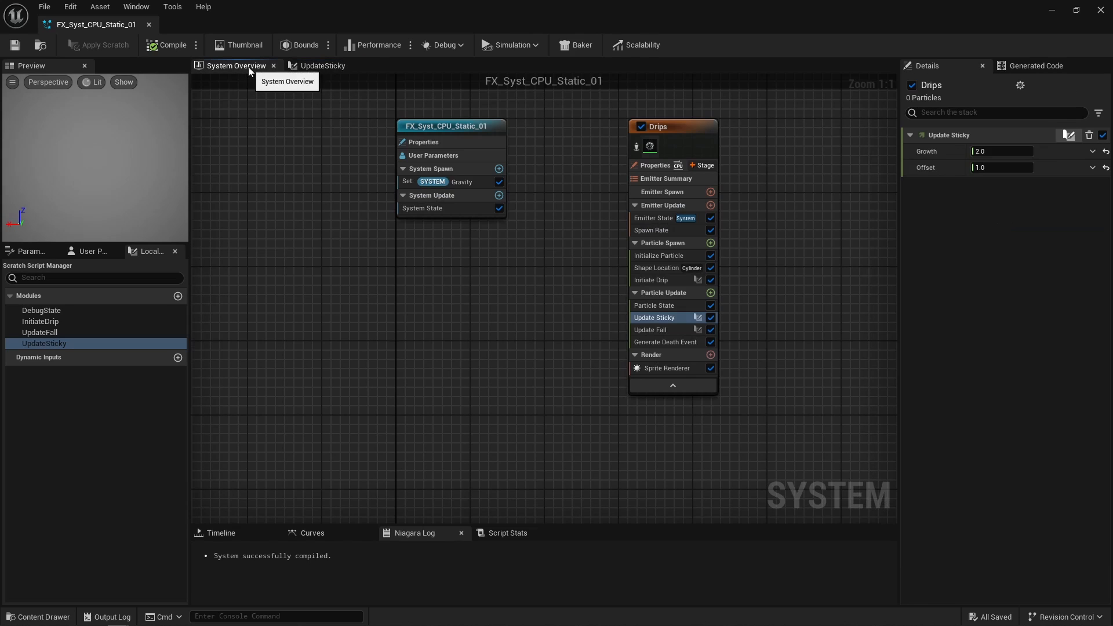
left_click(656, 330)
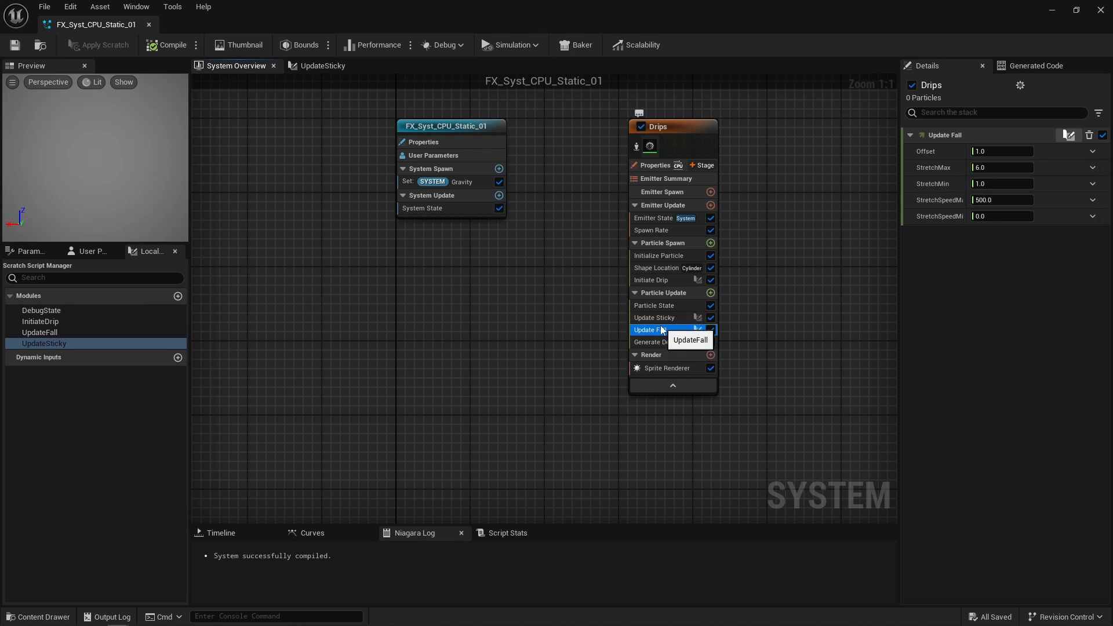
double_click(661, 330)
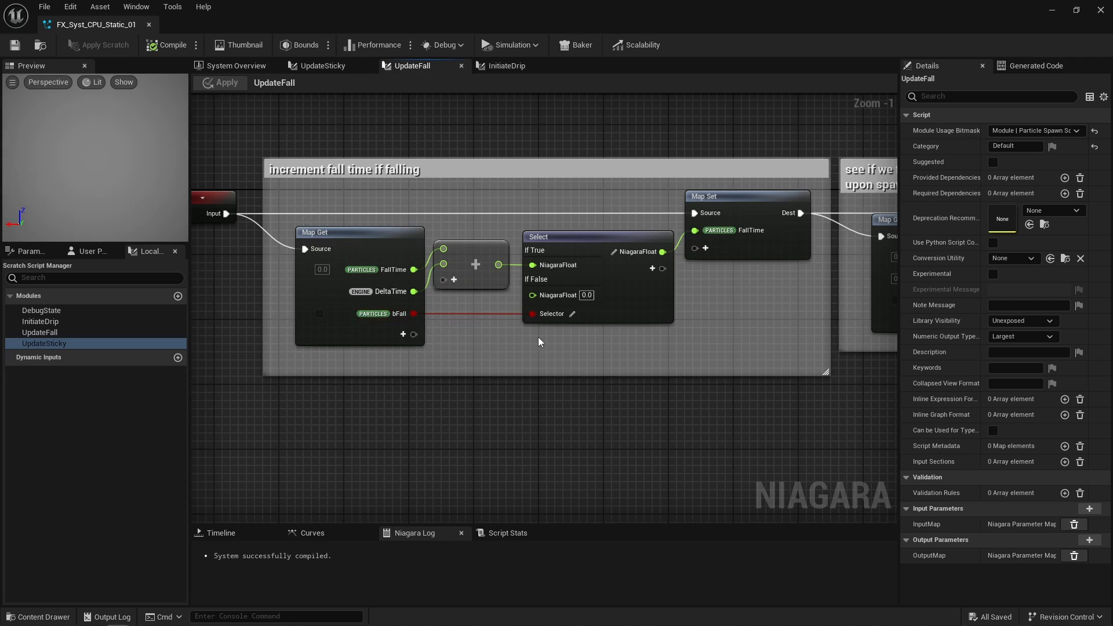
left_click_drag(538, 336, 469, 262)
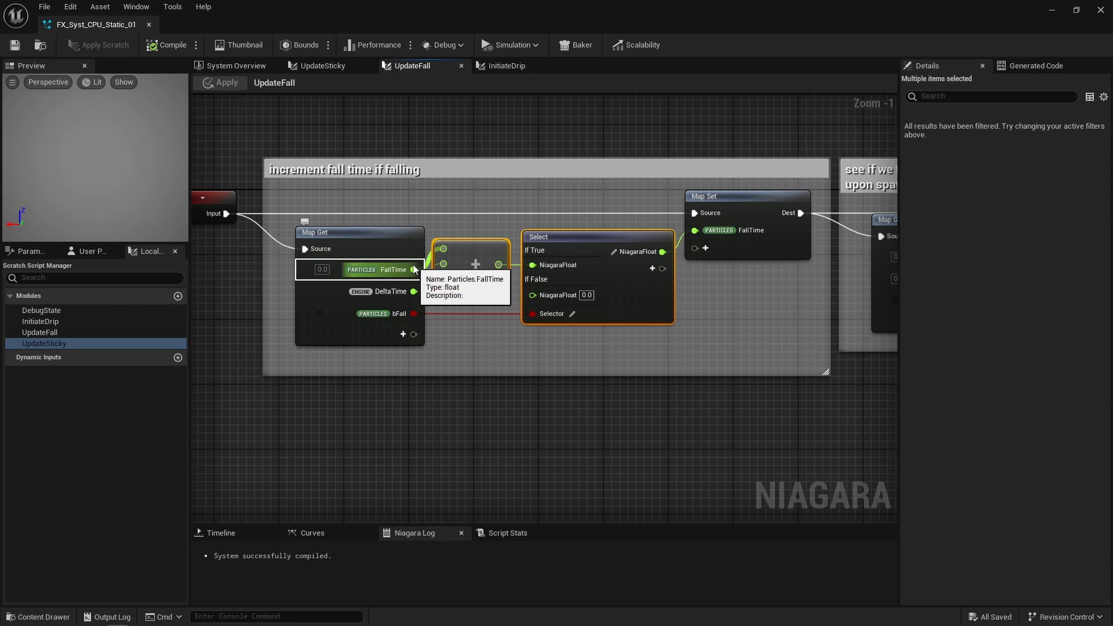
left_click(459, 309)
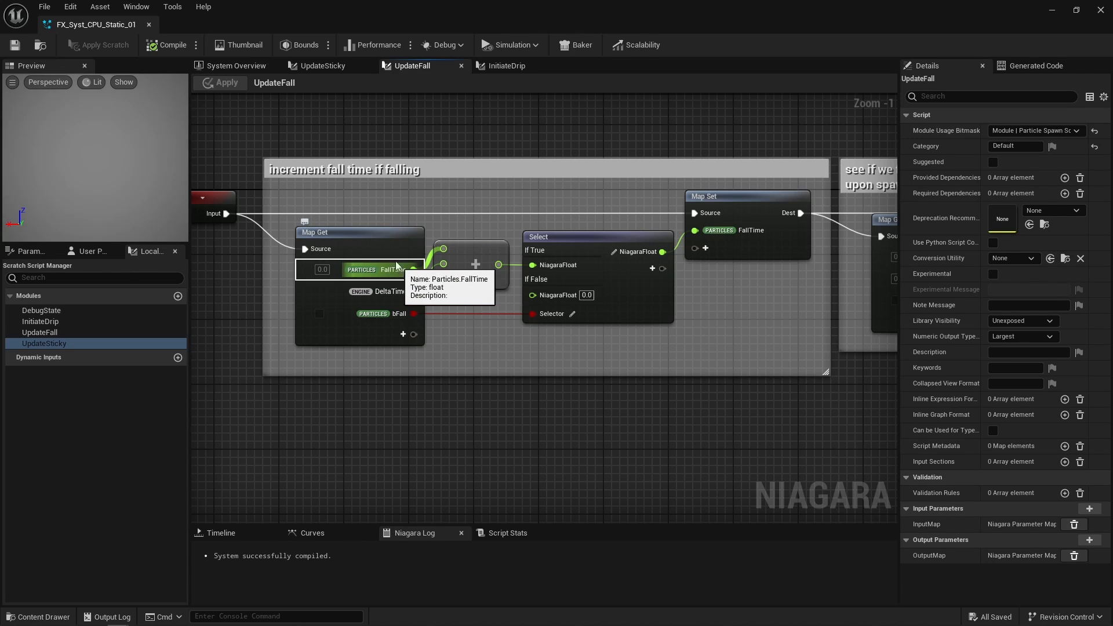
Look over the InitiateDrip and UpdateSticky module graphs from the system overview.
left_click(252, 65)
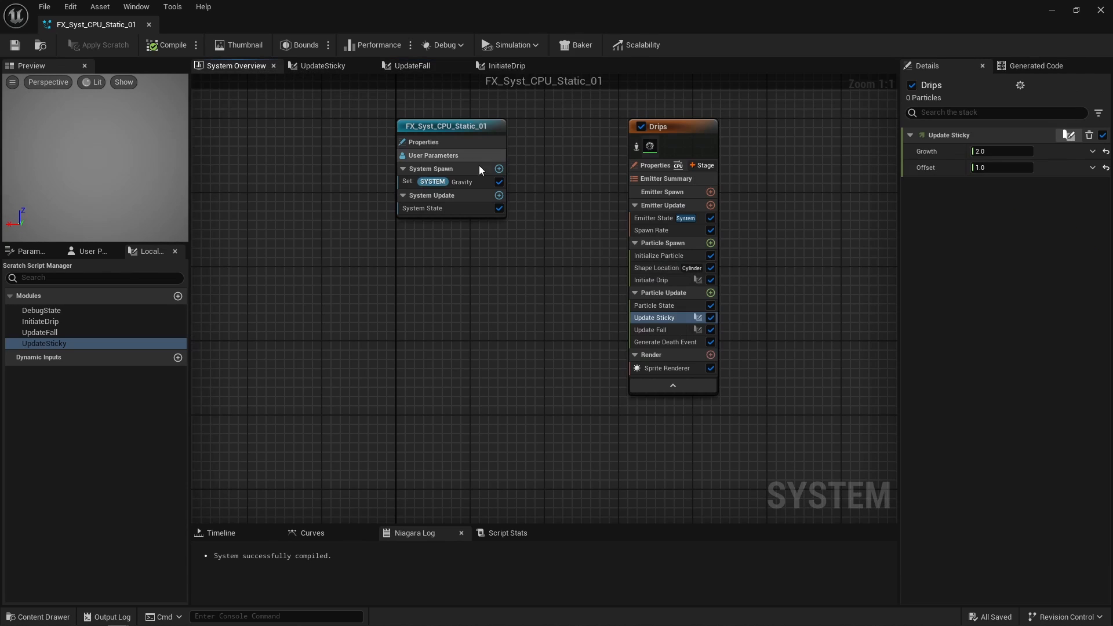
double_click(649, 278)
left_click_drag(435, 219, 734, 361)
left_click(734, 358)
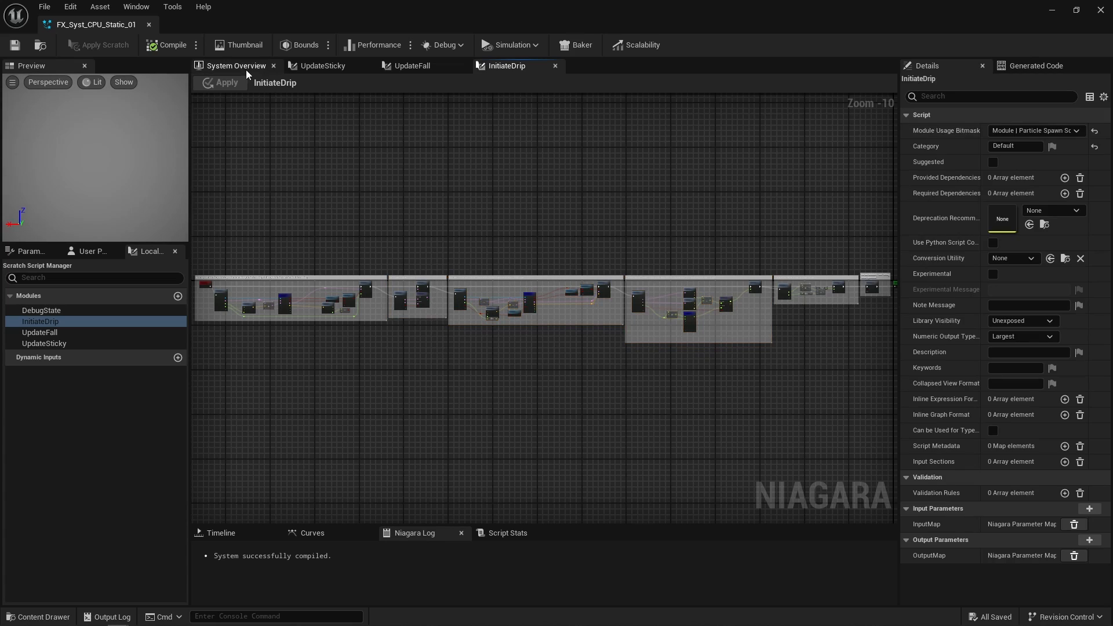
left_click(243, 66)
double_click(665, 321)
left_click(745, 318)
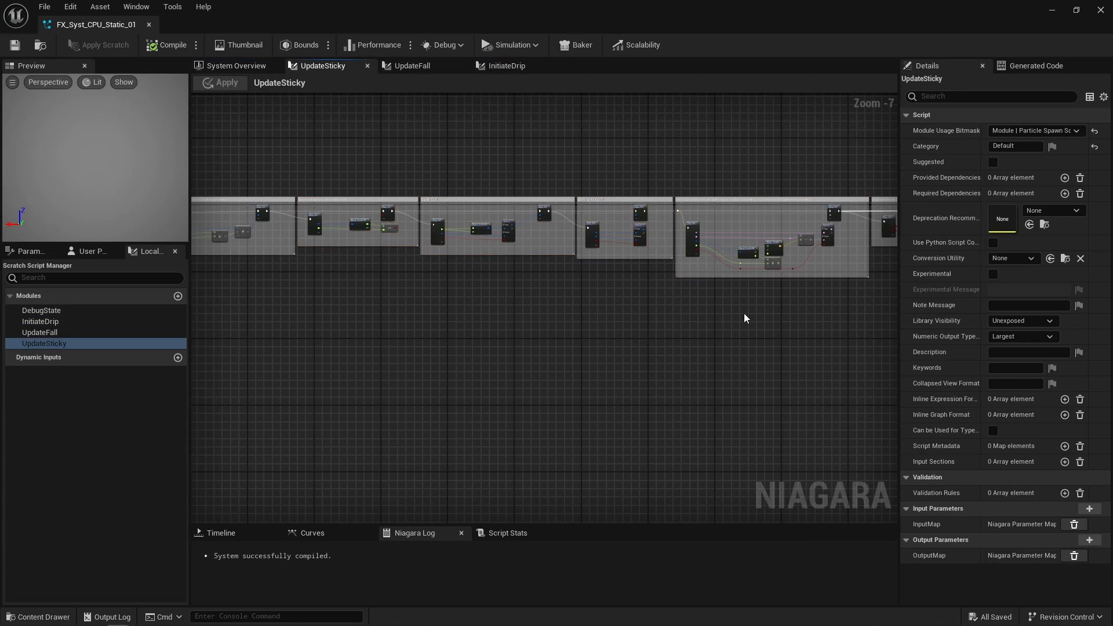
left_click(251, 67)
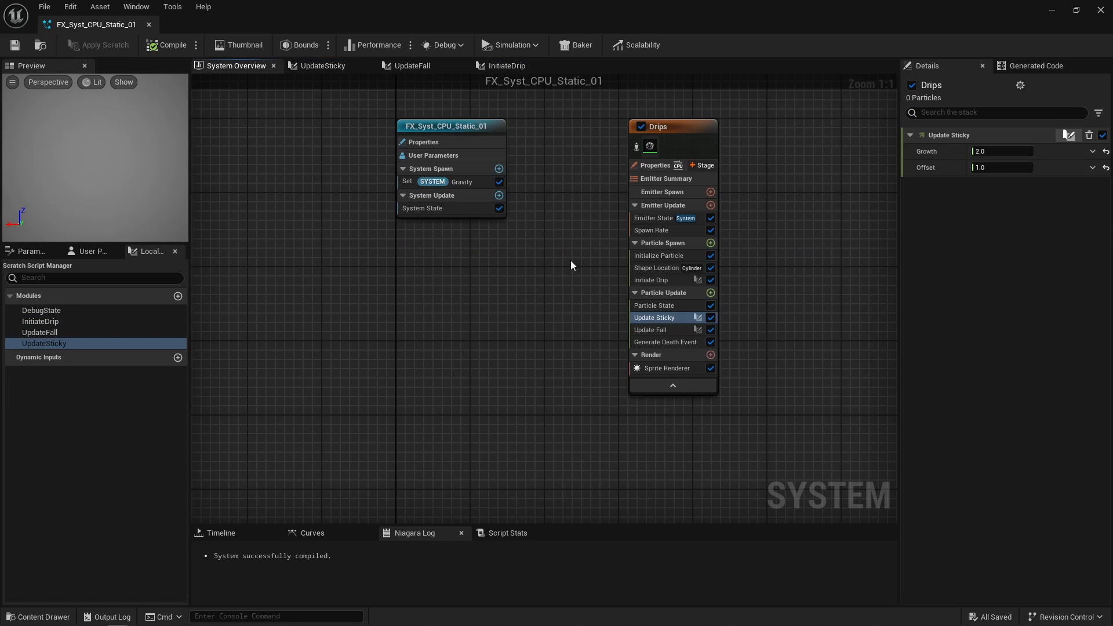
In UpdateFall, set the FallTime attribute's default mode to Fail if Previously Not Set and apply the script.
double_click(656, 330)
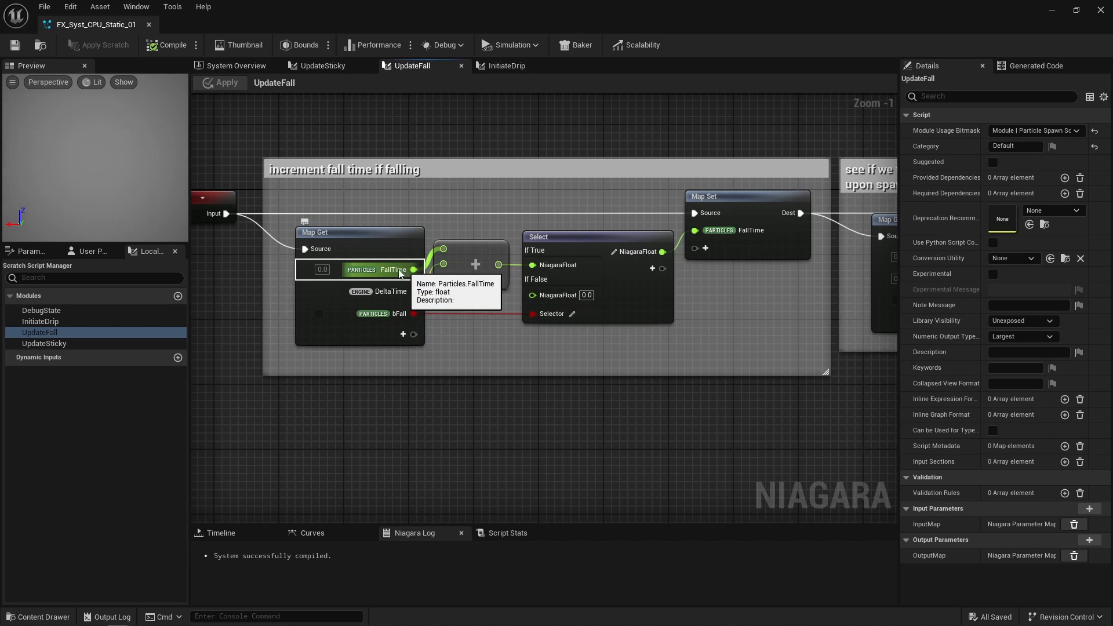
left_click(27, 253)
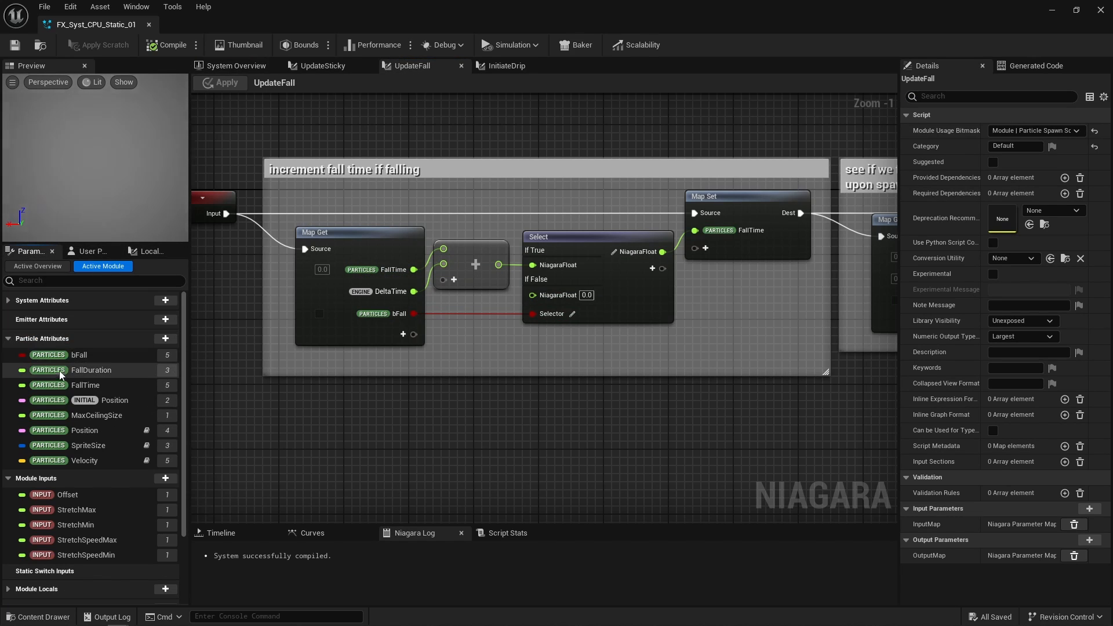
left_click(105, 387)
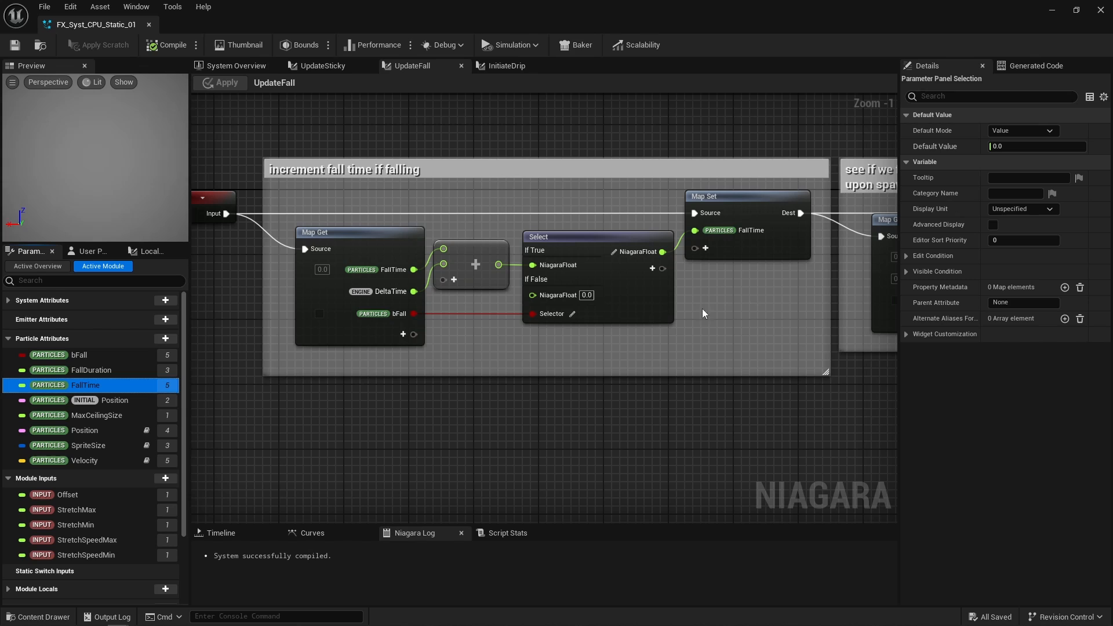
left_click(1021, 131)
left_click(1021, 173)
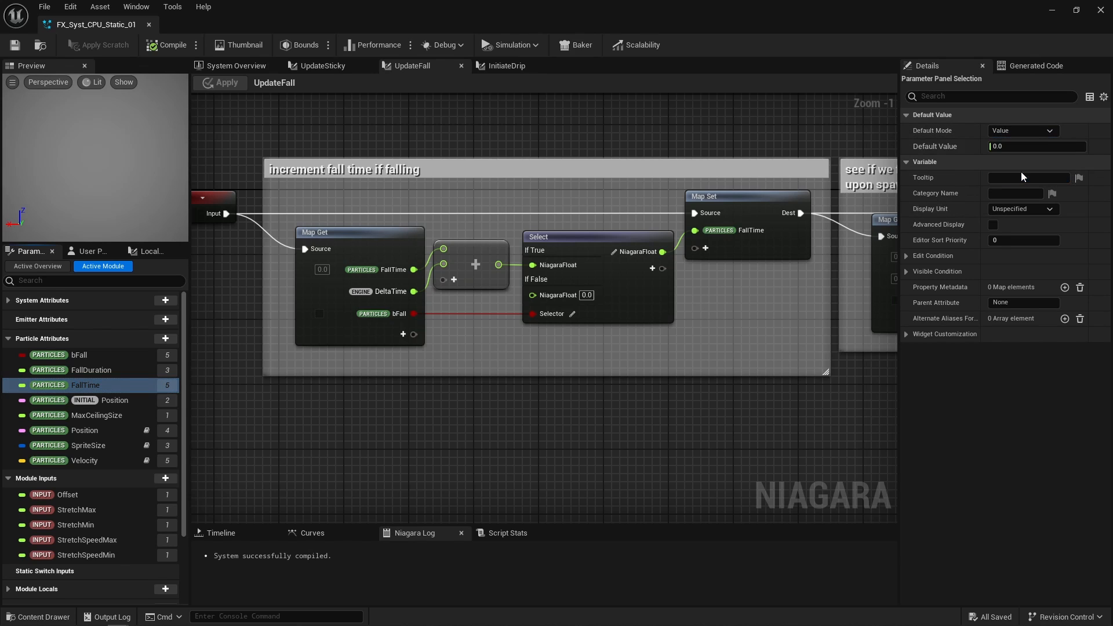
left_click(229, 84)
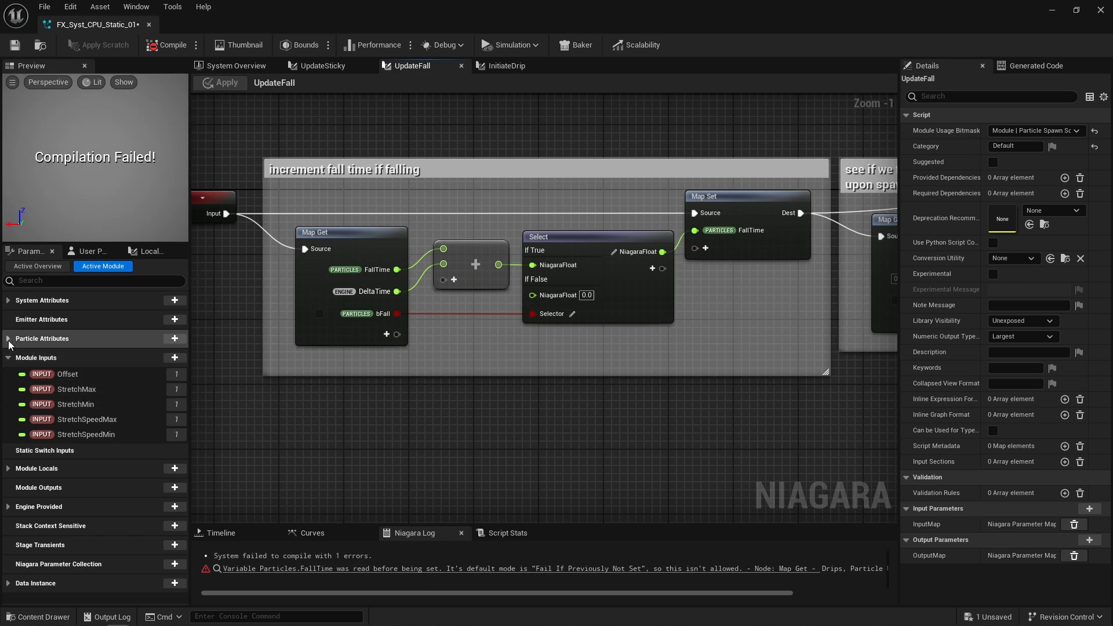
Set the FallTime attribute's default mode to Value with a default of 0.0 and apply the UpdateFall script.
left_click(63, 338)
left_click(87, 386)
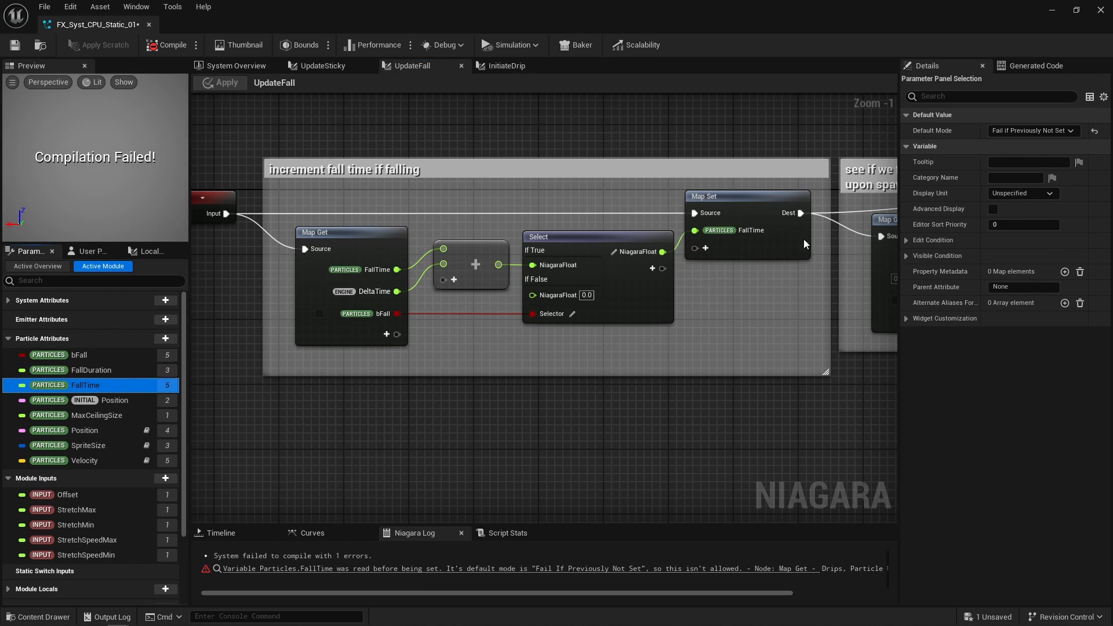
left_click(1020, 130)
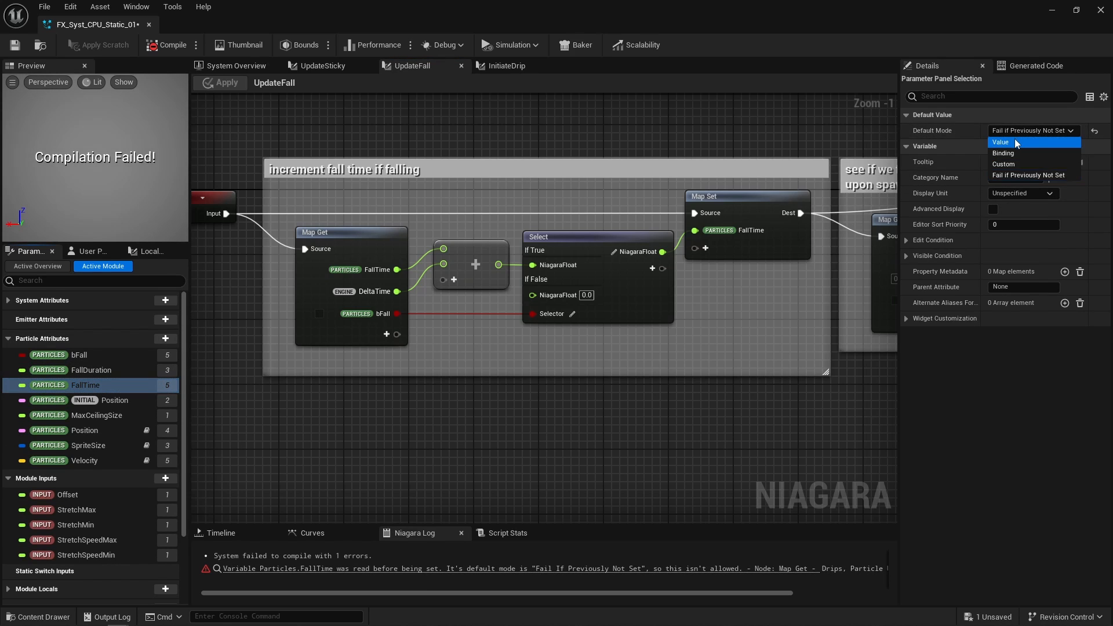
left_click(1015, 143)
left_click(1001, 146)
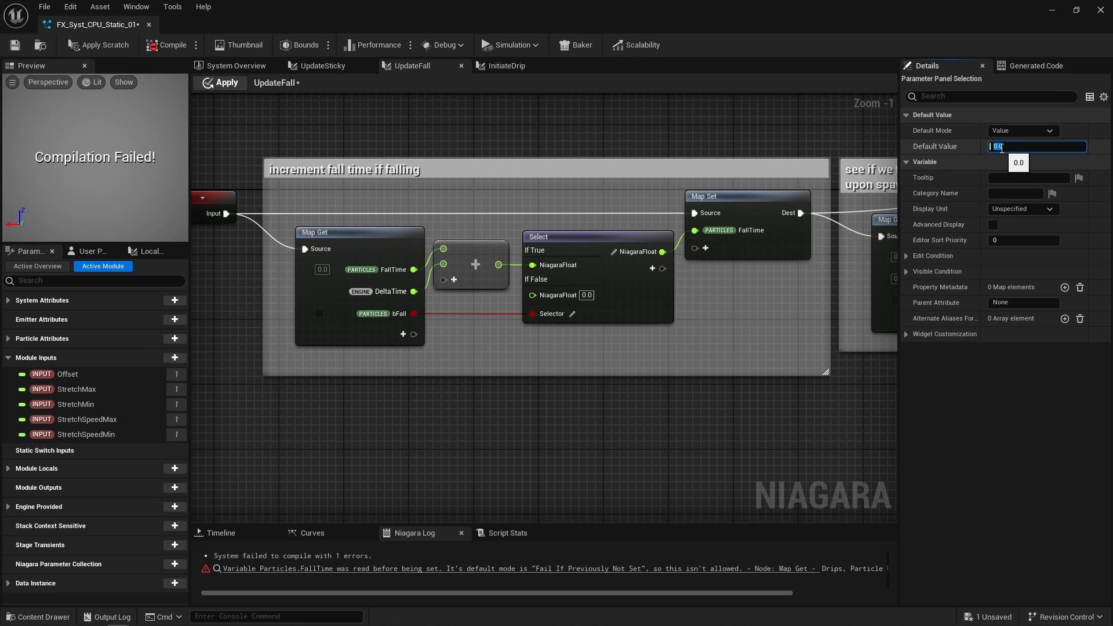
left_click(783, 144)
left_click(221, 89)
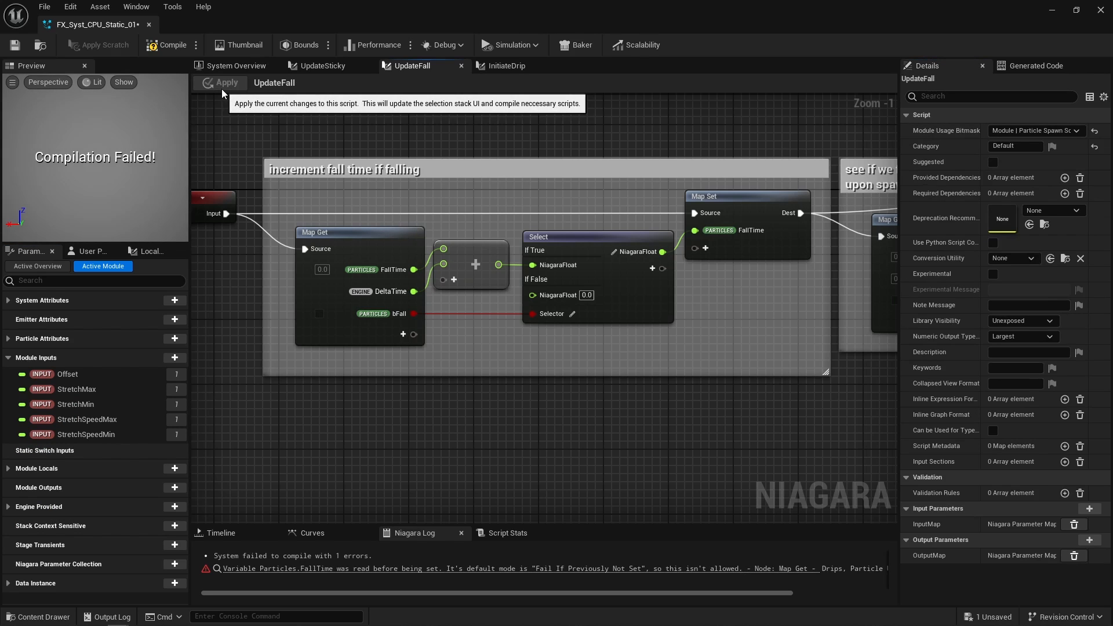
Examine how UpdateFall compares FallTime with the FallDuration from InitiateDrip and combines it with bFall to set bEndFall.
right_click_drag(771, 296, 237, 273)
left_click(529, 245)
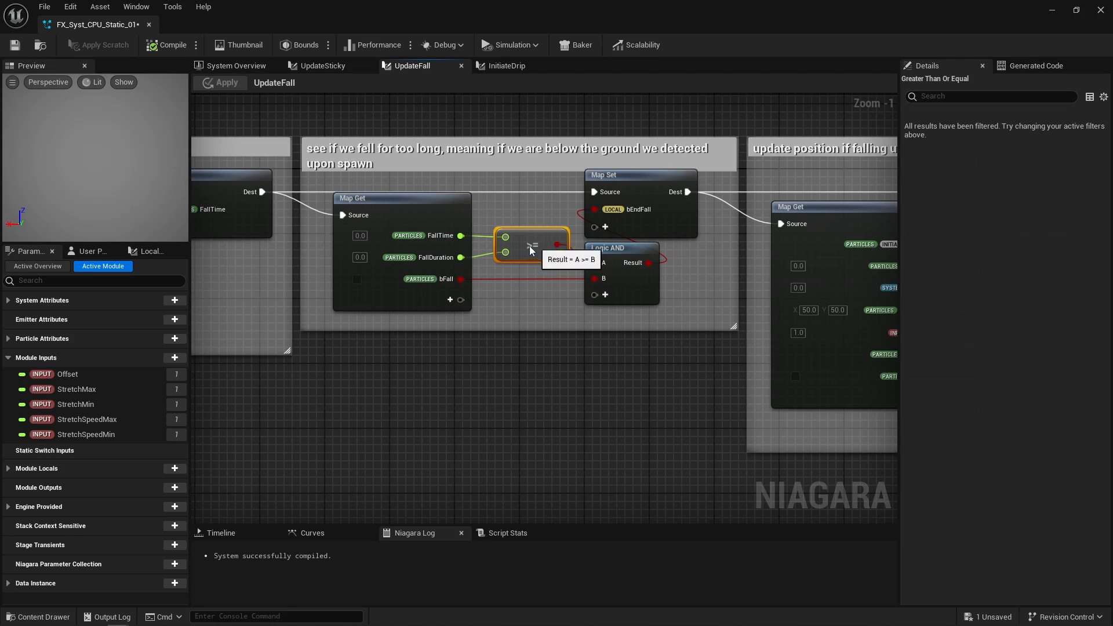
left_click(509, 65)
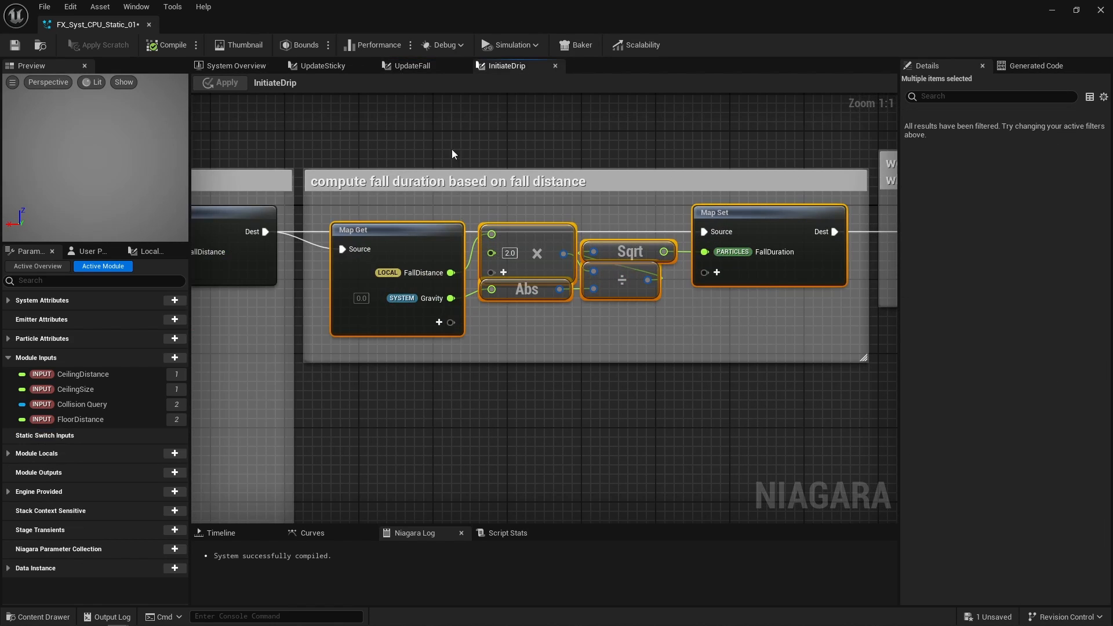
left_click(413, 66)
left_click(544, 200)
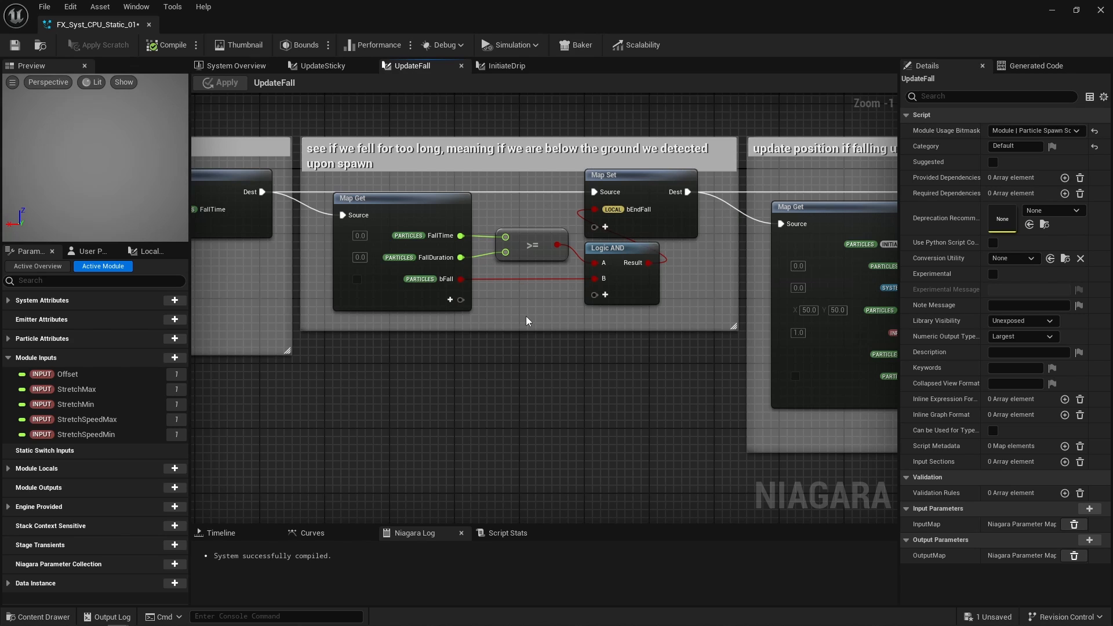
left_click_drag(528, 311, 641, 260)
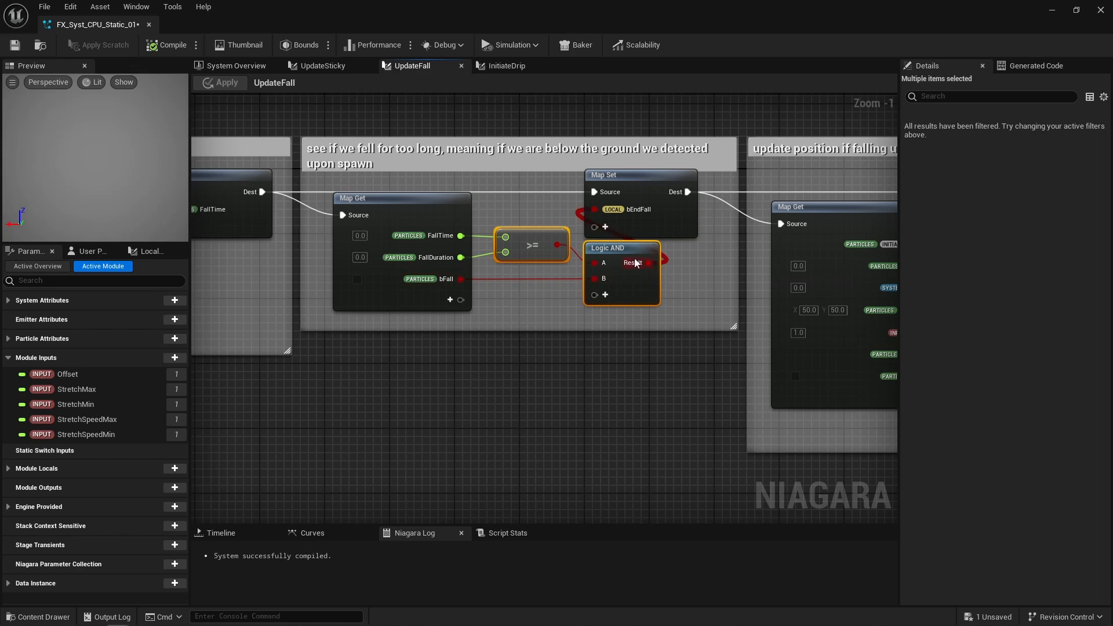
left_click(690, 280)
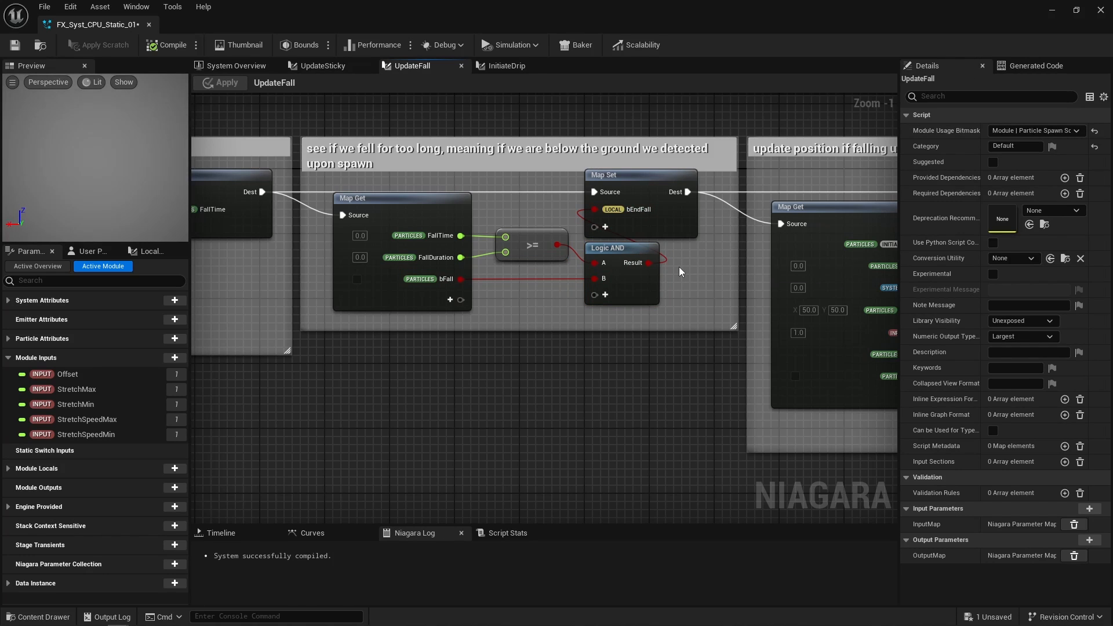
Review the InitiateDrip nodes that compute the ceiling-to-ground distance and derive FallDuration from FallDistance and Gravity.
scroll(679, 266, "down", 9)
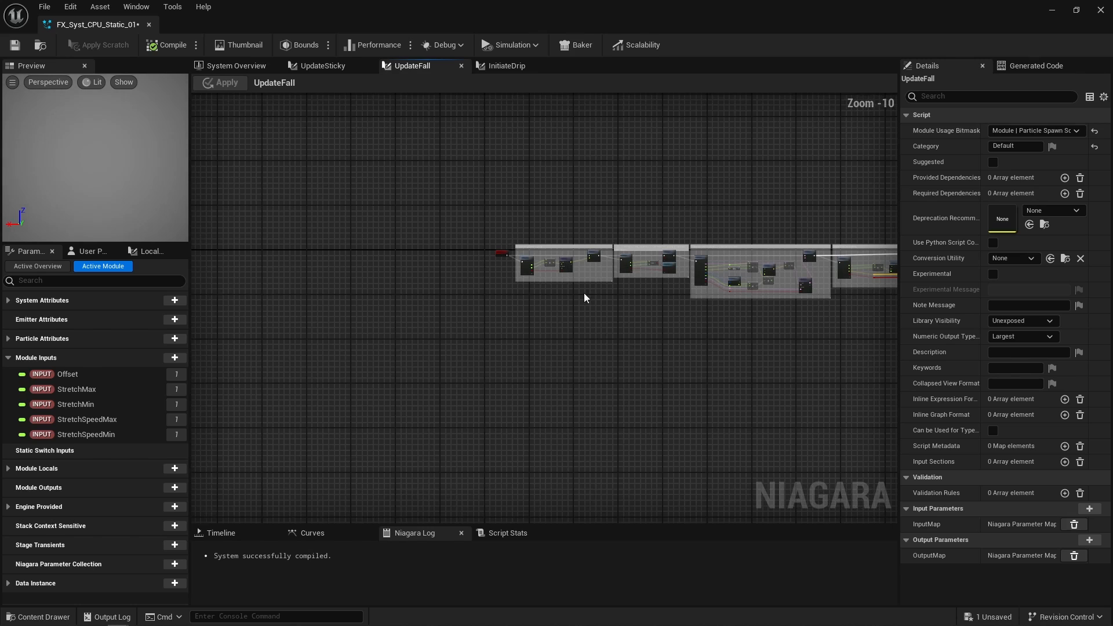
left_click(524, 67)
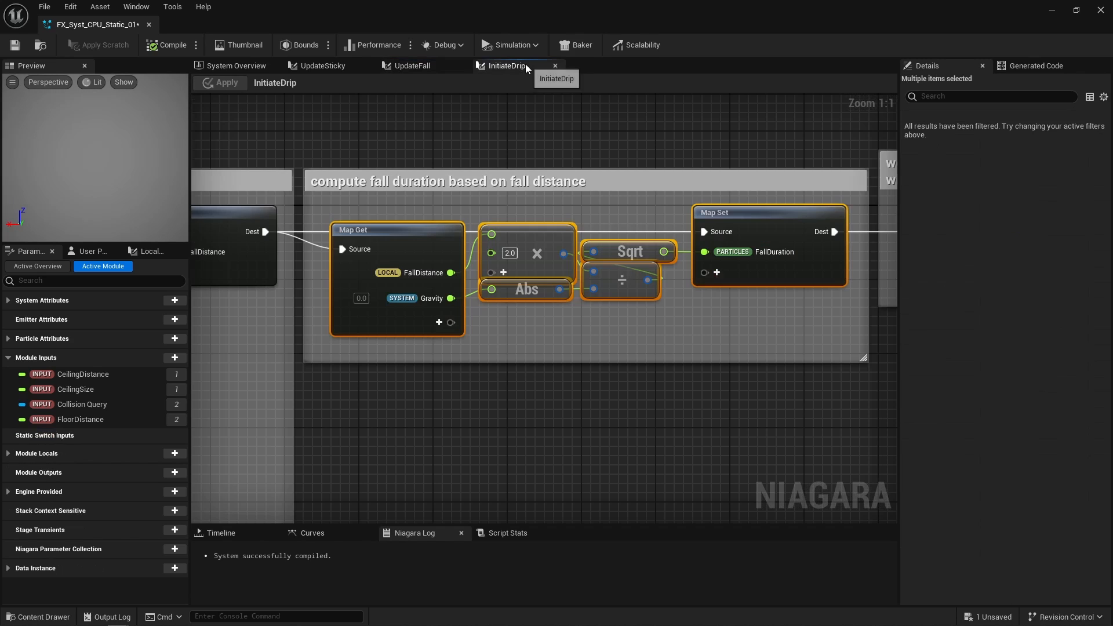
right_click_drag(501, 352, 814, 318)
scroll(814, 318, "down", 3)
right_click_drag(367, 312, 605, 290)
scroll(523, 271, "up", 2)
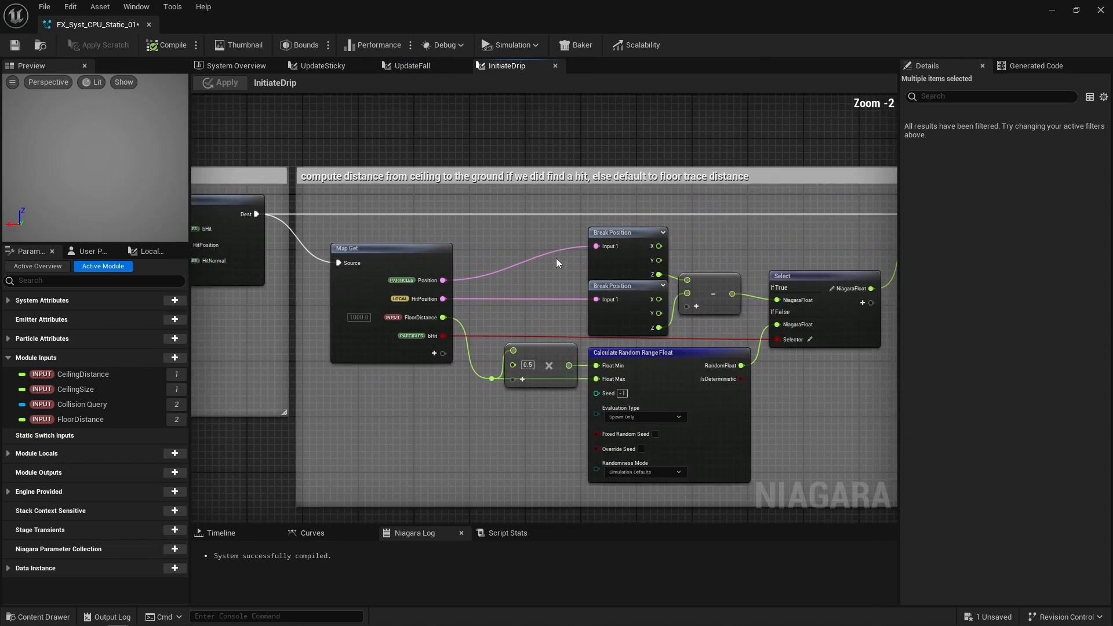
left_click_drag(548, 232, 722, 316)
right_click_drag(741, 336, 292, 320)
left_click_drag(536, 293, 588, 228)
right_click_drag(623, 291, 249, 283)
left_click(732, 204)
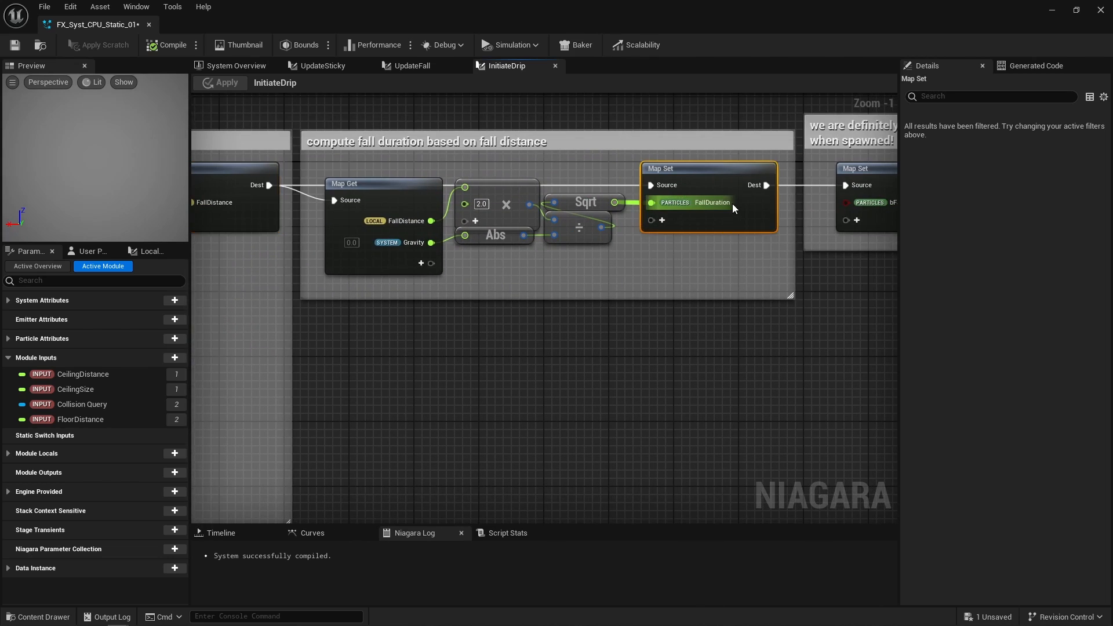
Review the InitiateDrip collision queries that trace down to the ground and up to the ceiling, including the Logic AND node for Alive.
left_click(657, 272)
left_click(420, 69)
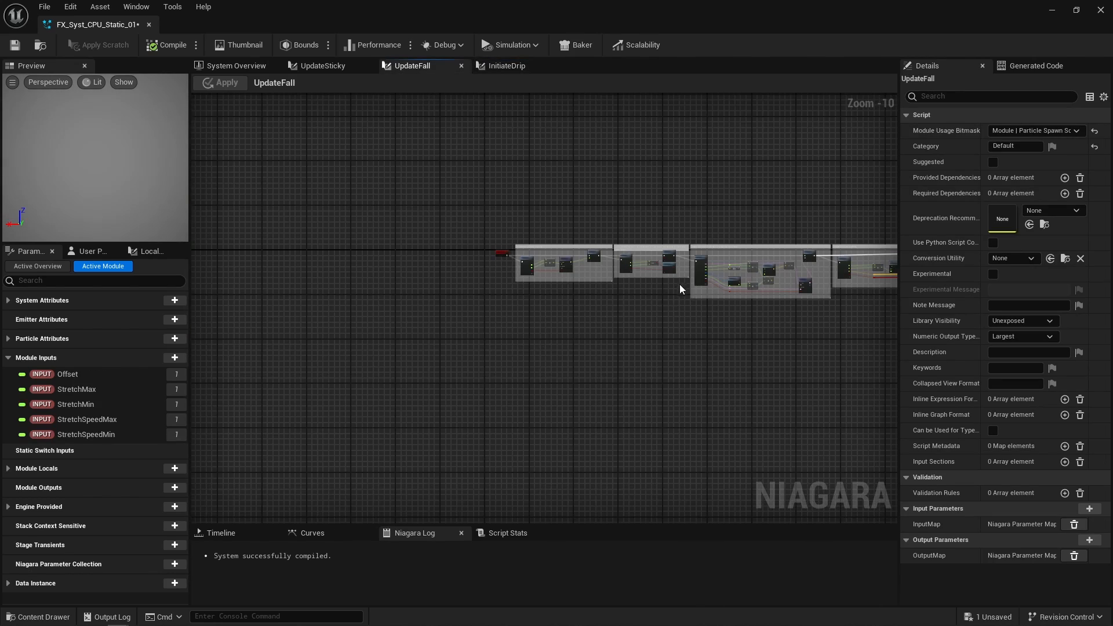
scroll(679, 284, "up", 5)
left_click(737, 226)
left_click(507, 65)
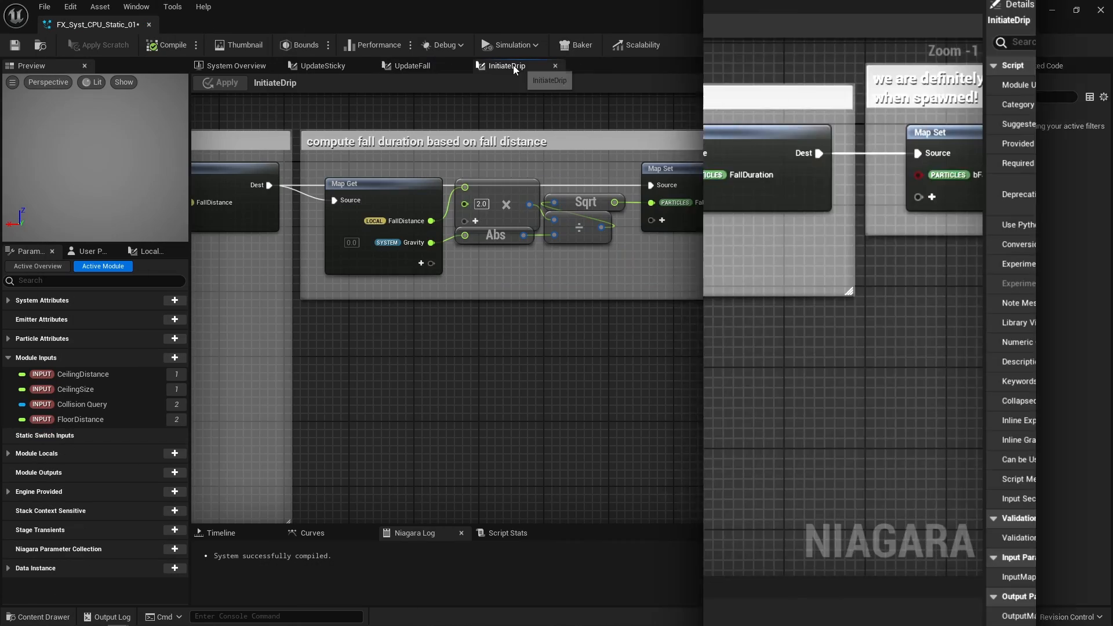
scroll(652, 291, "down", 3)
right_click_drag(514, 329, 780, 324)
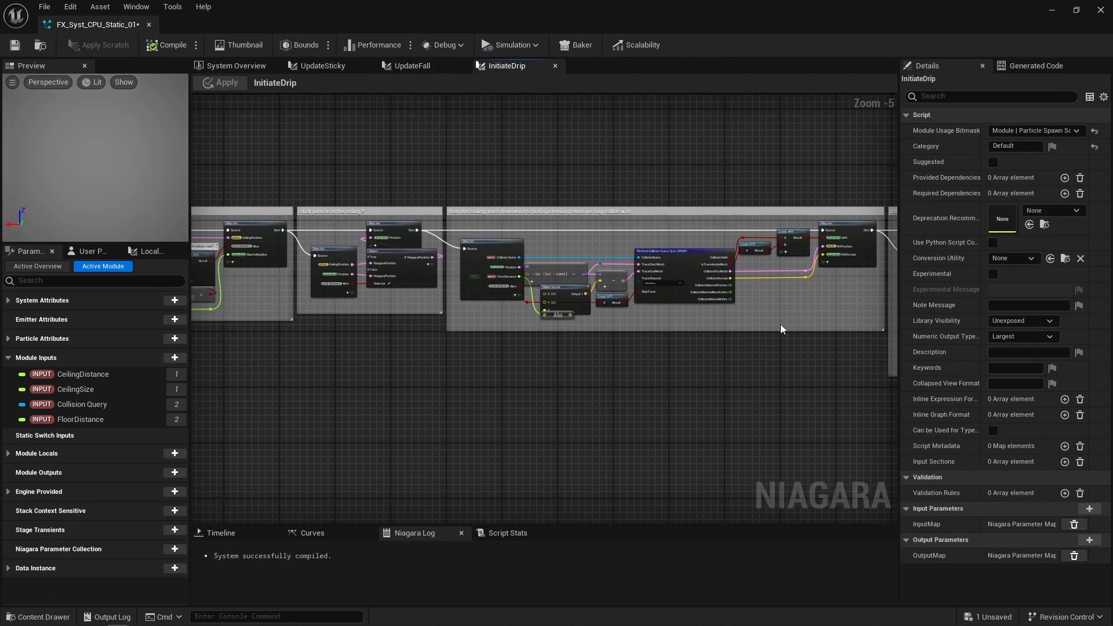
scroll(743, 317, "up", 3)
left_click(591, 274)
scroll(539, 284, "down", 2)
right_click_drag(362, 310, 874, 342)
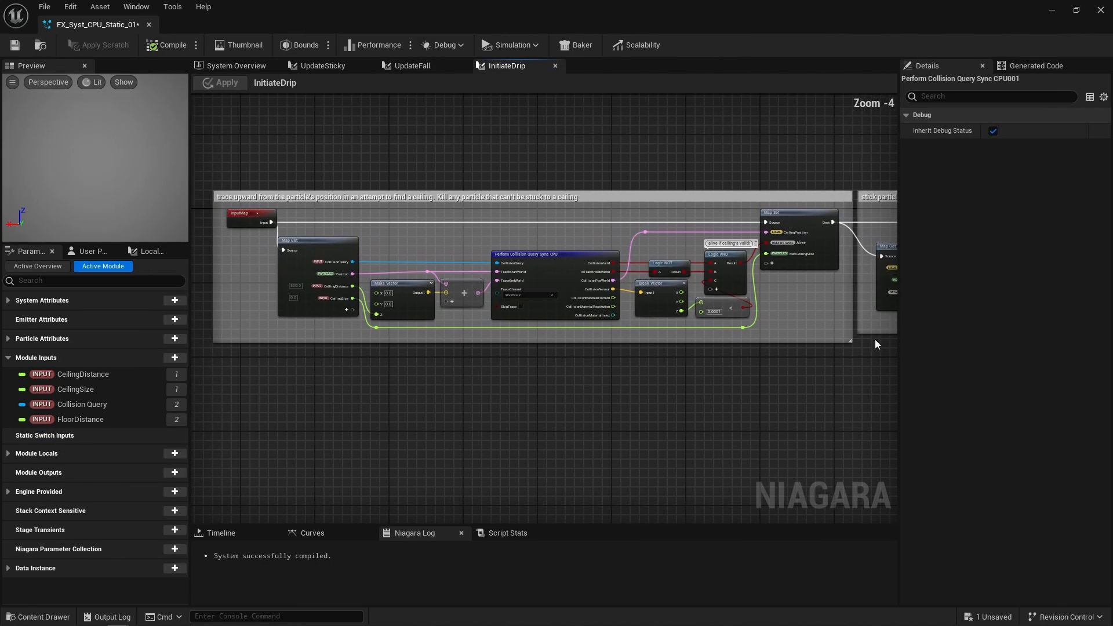
right_click_drag(420, 346, 612, 341)
scroll(674, 231, "up", 2)
left_click(773, 276)
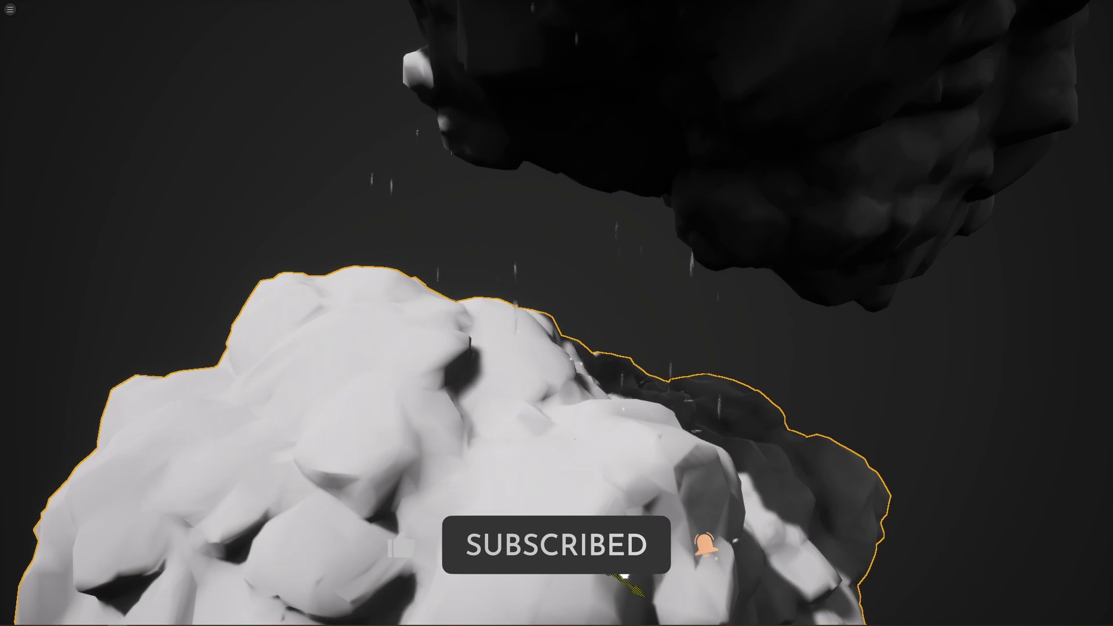
left_click_drag(534, 572, 319, 526)
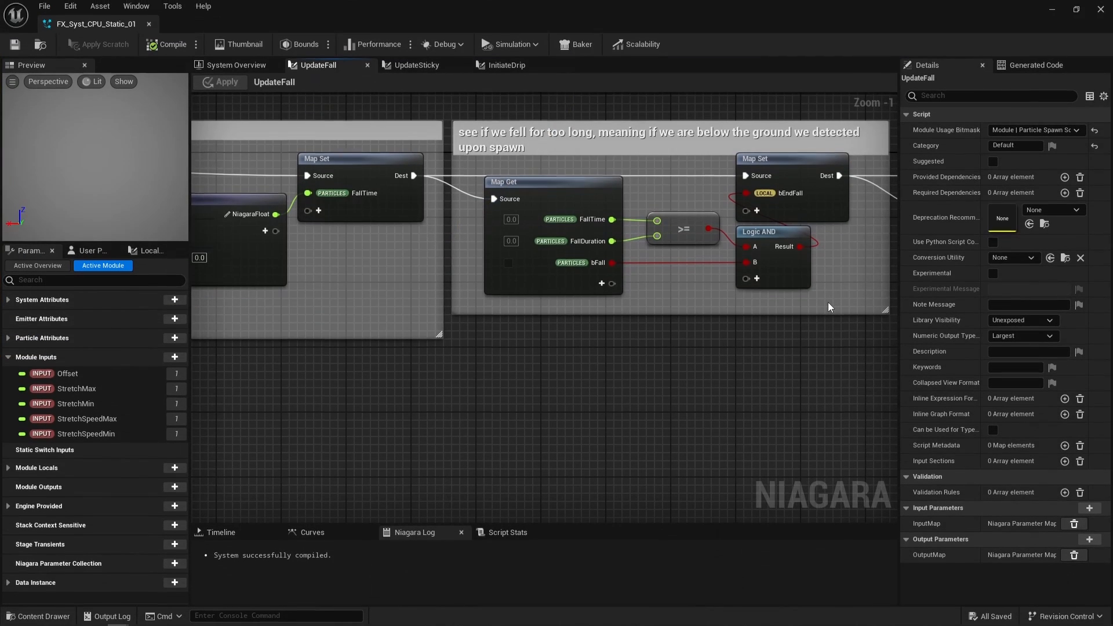
Examine the UpdateFall nodes that compute the falling particle's Position using a ballistic trajectory and a Select on bFall.
scroll(827, 302, "down", 2)
scroll(827, 302, "up", 2)
right_click_drag(706, 363, 584, 354)
left_click(825, 377)
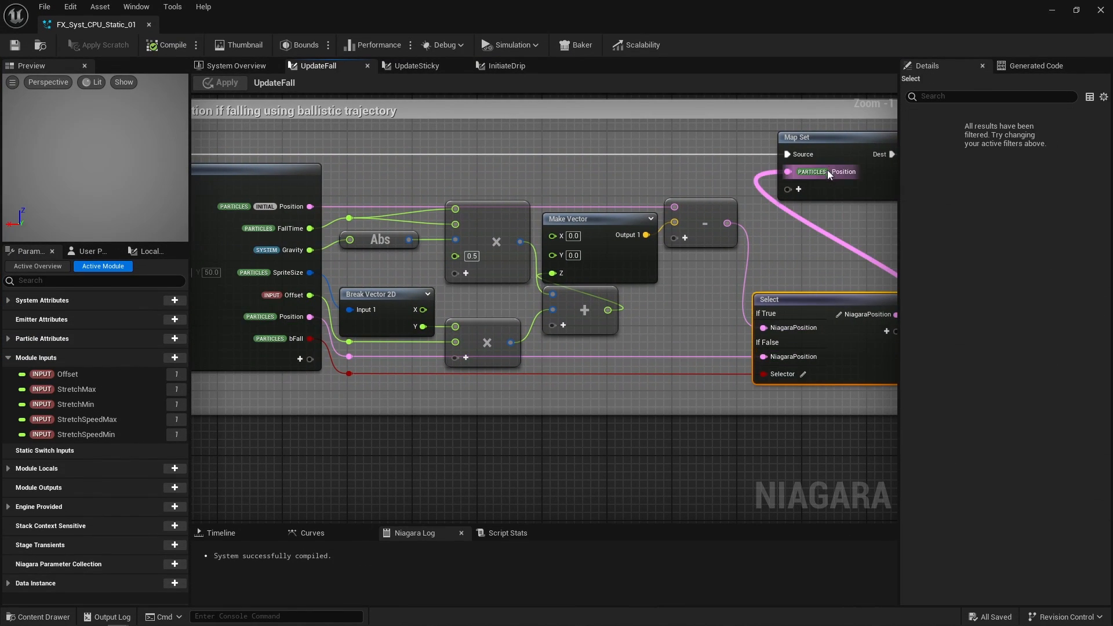
left_click_drag(721, 170, 328, 412)
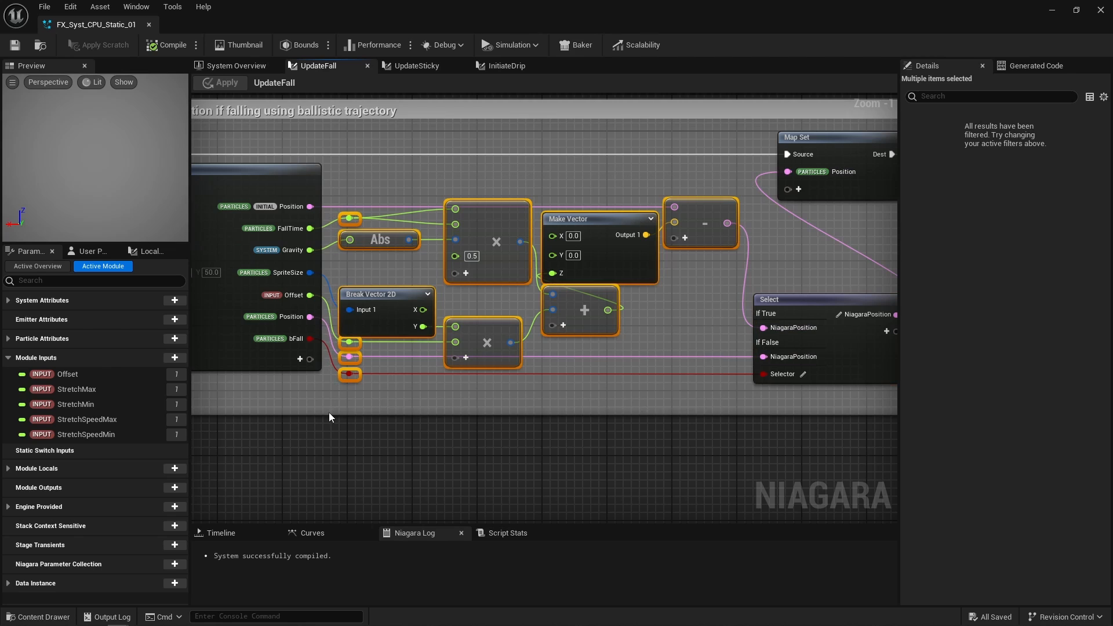
Revisit InitiateDrip, then inspect how UpdateFall multiplies FallTime squared, absolute Gravity and 0.5 and adds the sprite-size offset.
left_click(235, 66)
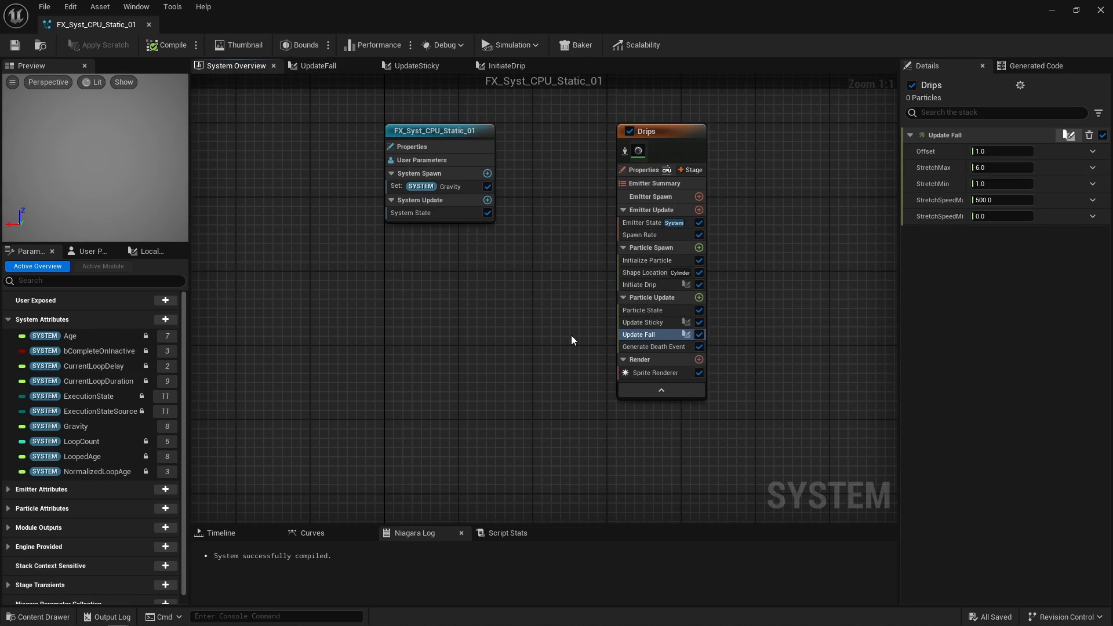
double_click(637, 284)
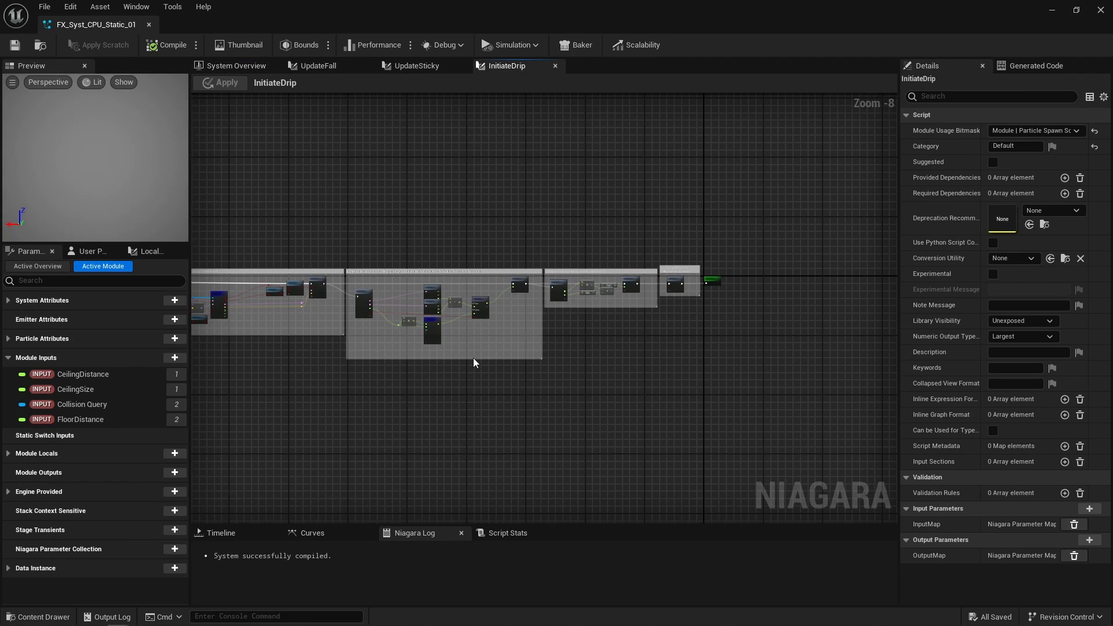
left_click(247, 67)
double_click(644, 334)
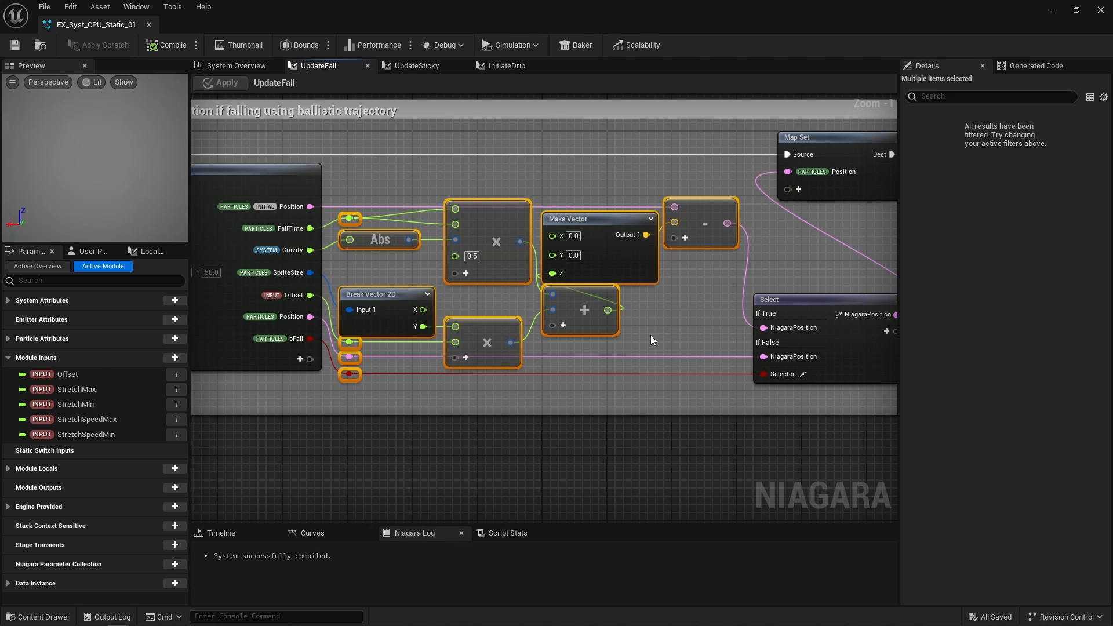
left_click(650, 336)
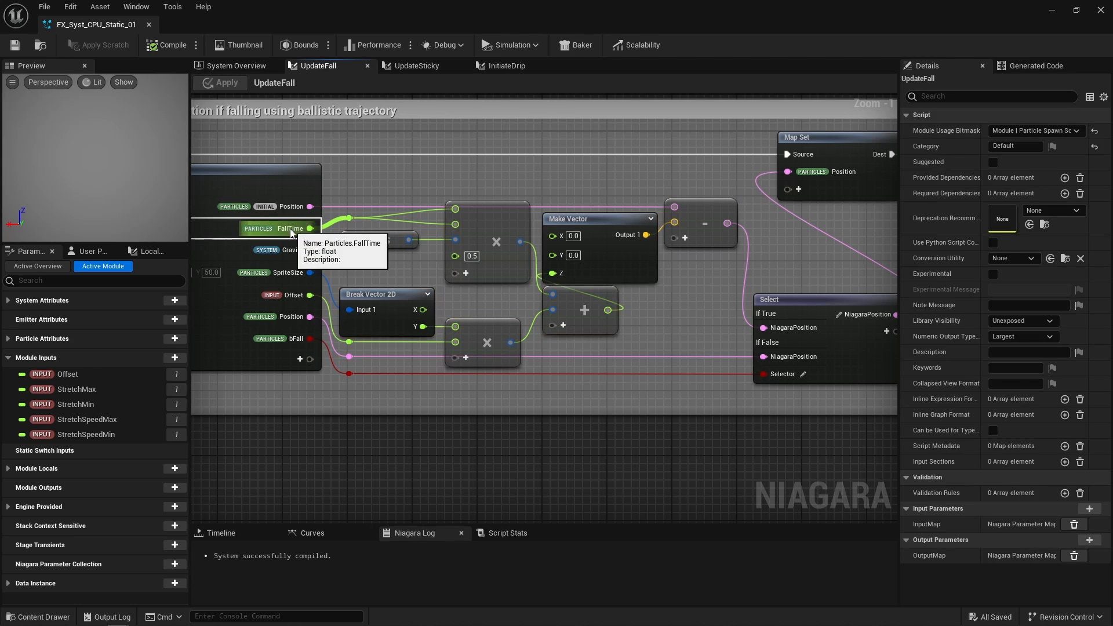
left_click(350, 219)
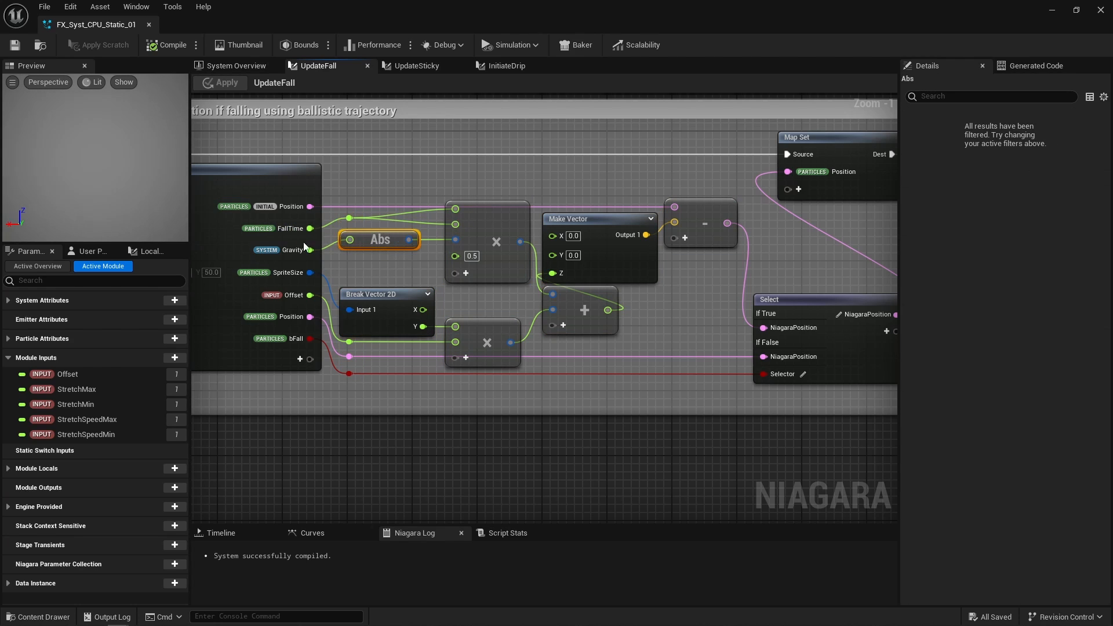
left_click(476, 256)
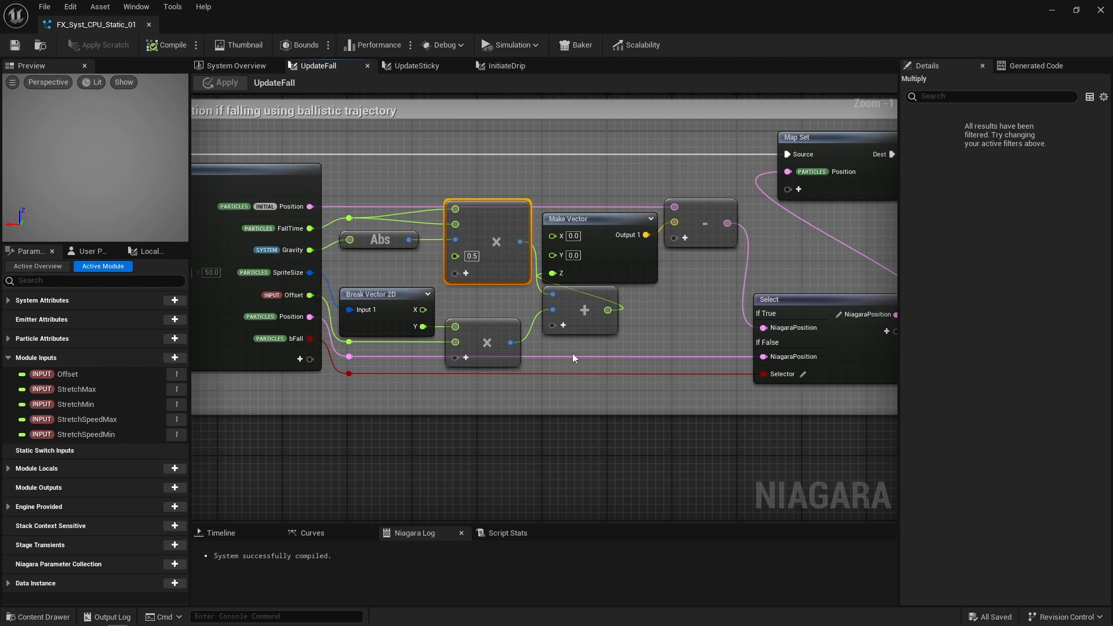
left_click_drag(579, 349, 376, 294)
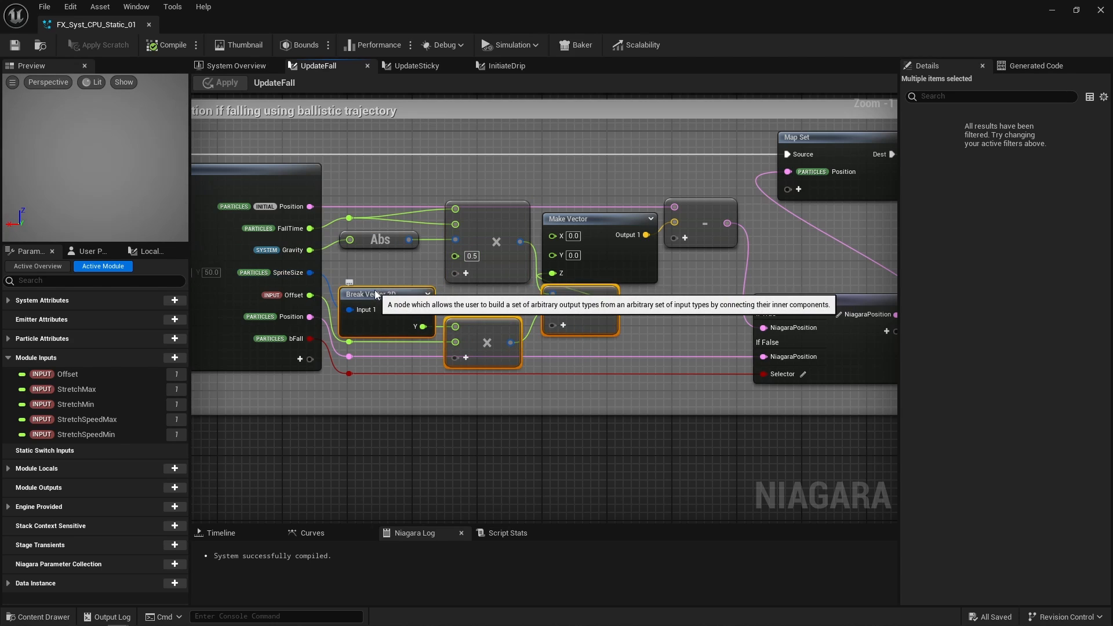
Compare UpdateSticky's ceiling offset based on SpriteSize and Offset with the FallTime and Gravity multiplication in UpdateFall.
left_click(233, 65)
double_click(643, 323)
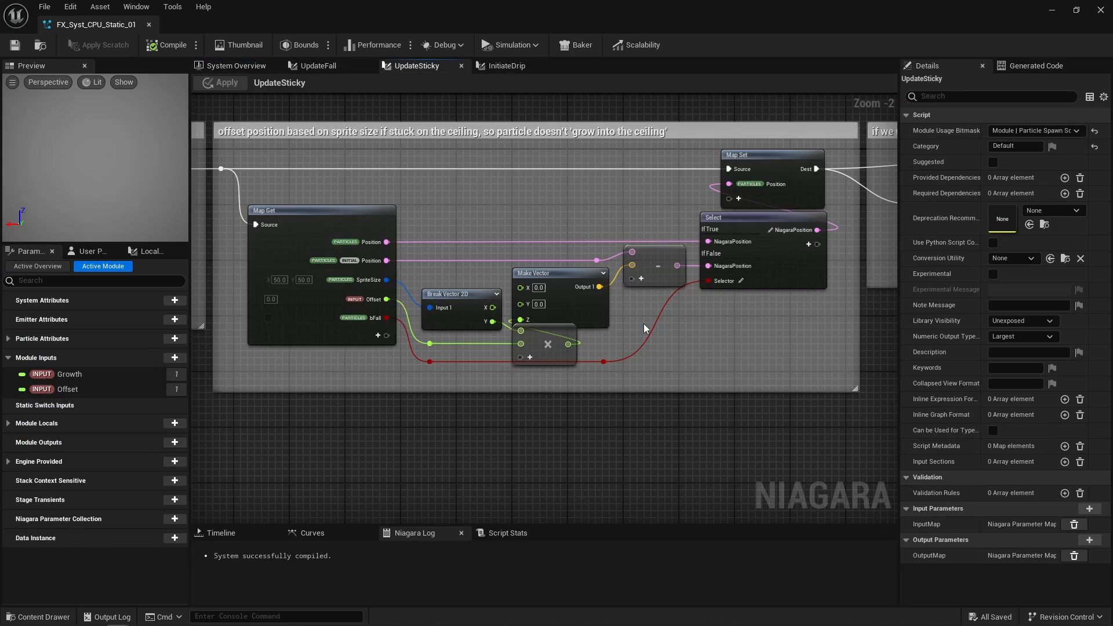
left_click_drag(427, 211, 487, 328)
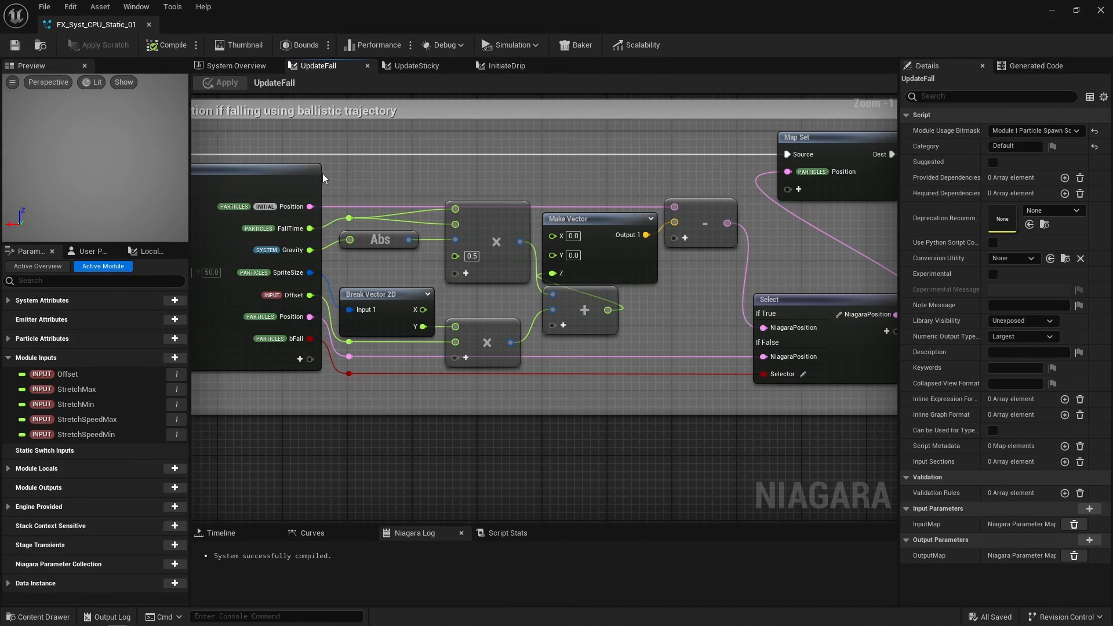
left_click_drag(323, 173, 476, 274)
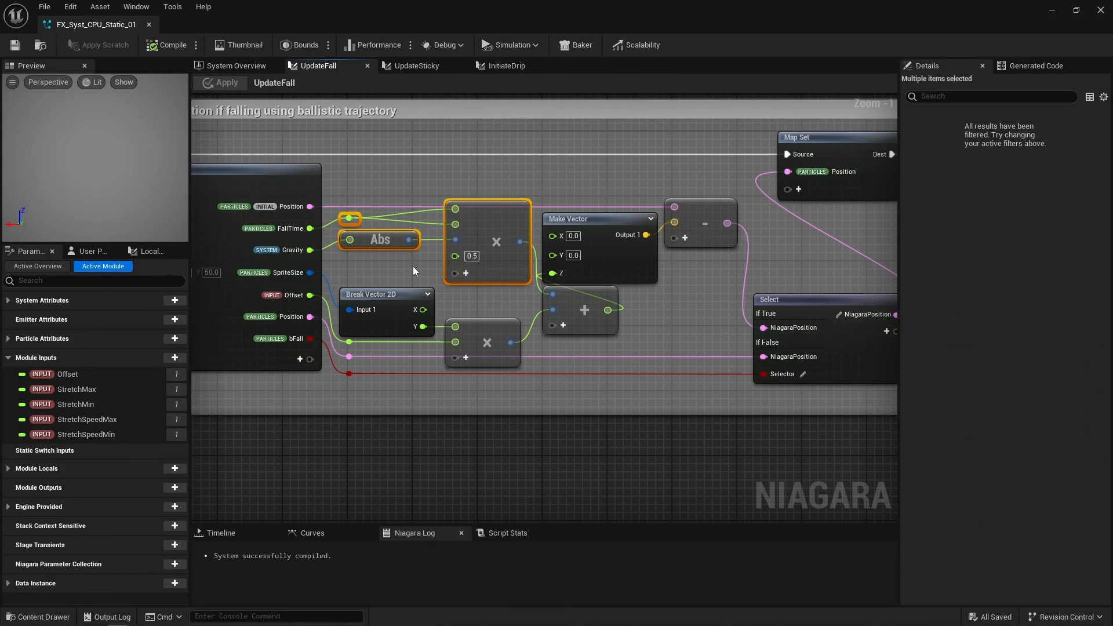
Examine how UpdateFall multiplies Gravity by FallTime into a vector and selects it as Velocity based on bFall.
right_click_drag(413, 266, 383, 266)
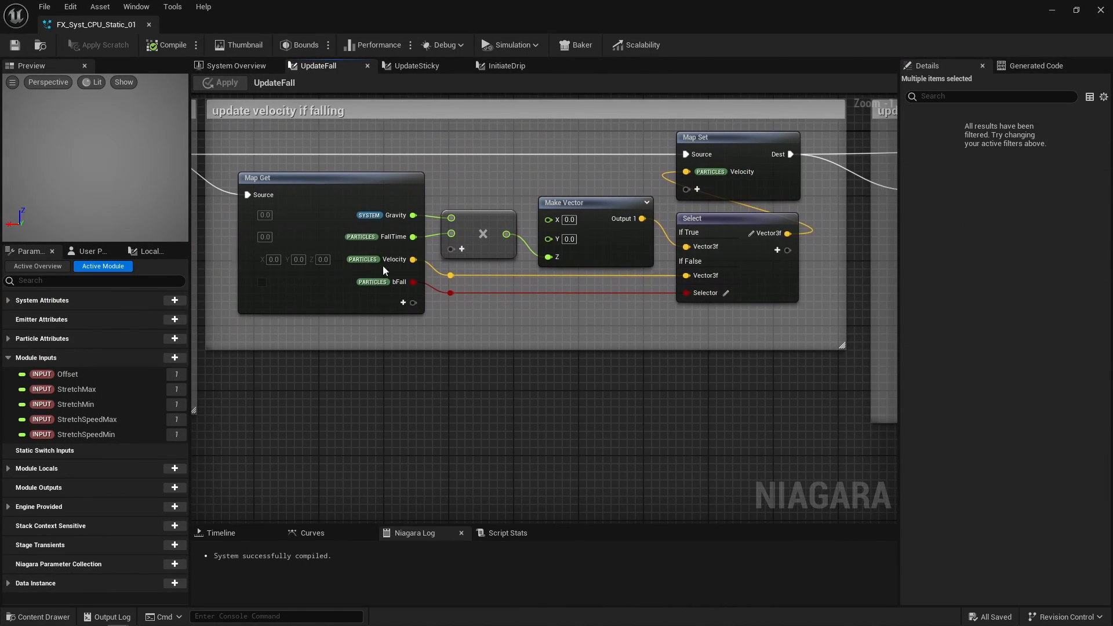
left_click_drag(504, 171, 623, 277)
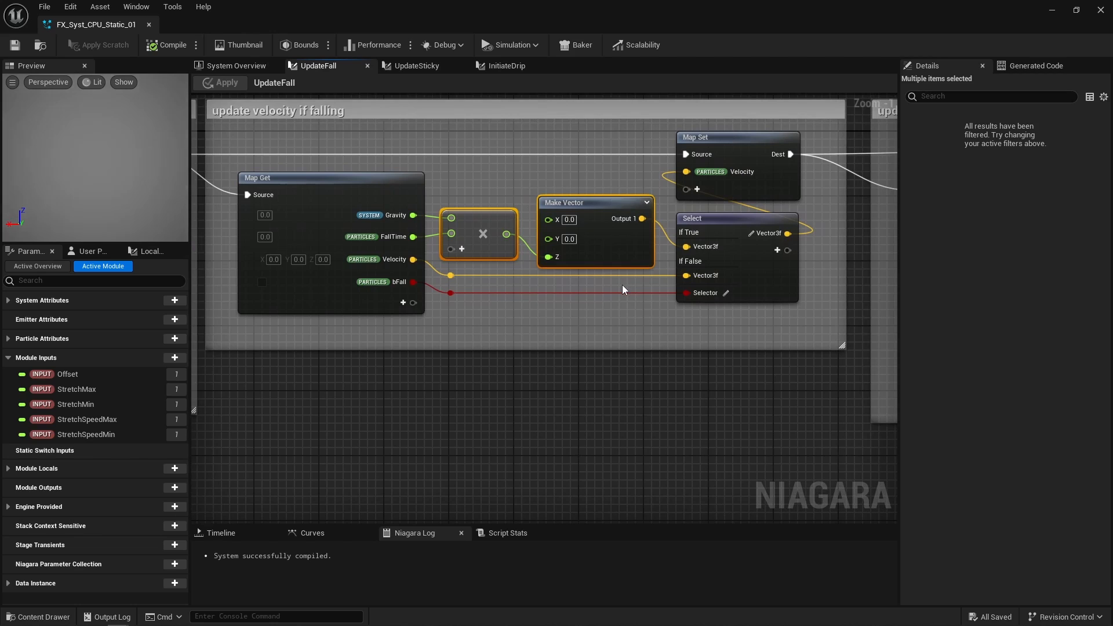
left_click(622, 285)
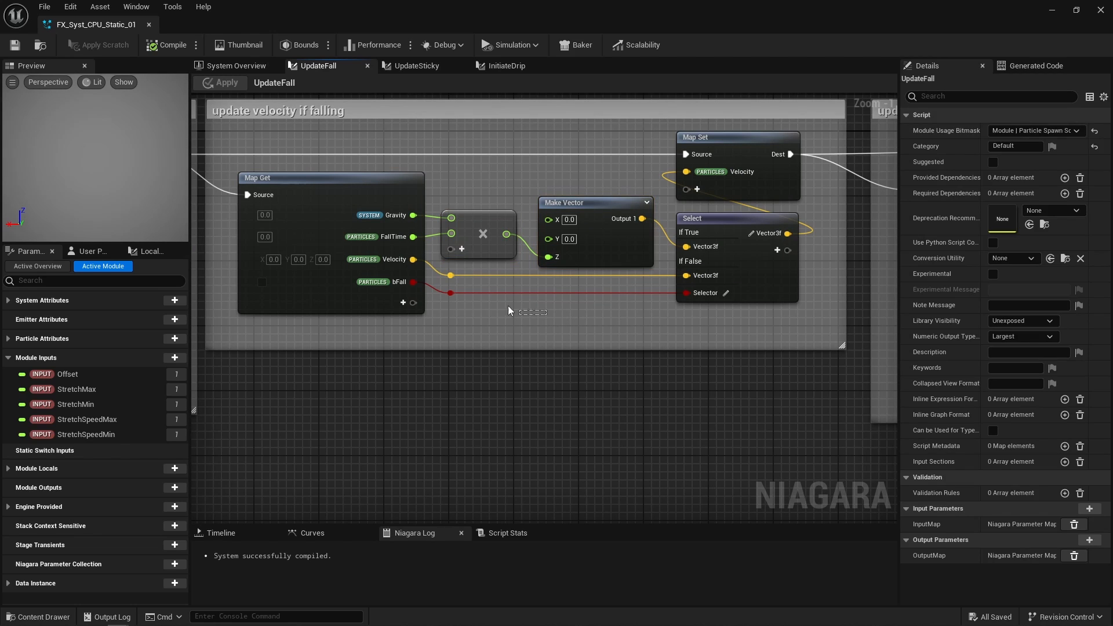
left_click_drag(546, 314, 456, 285)
left_click(696, 269)
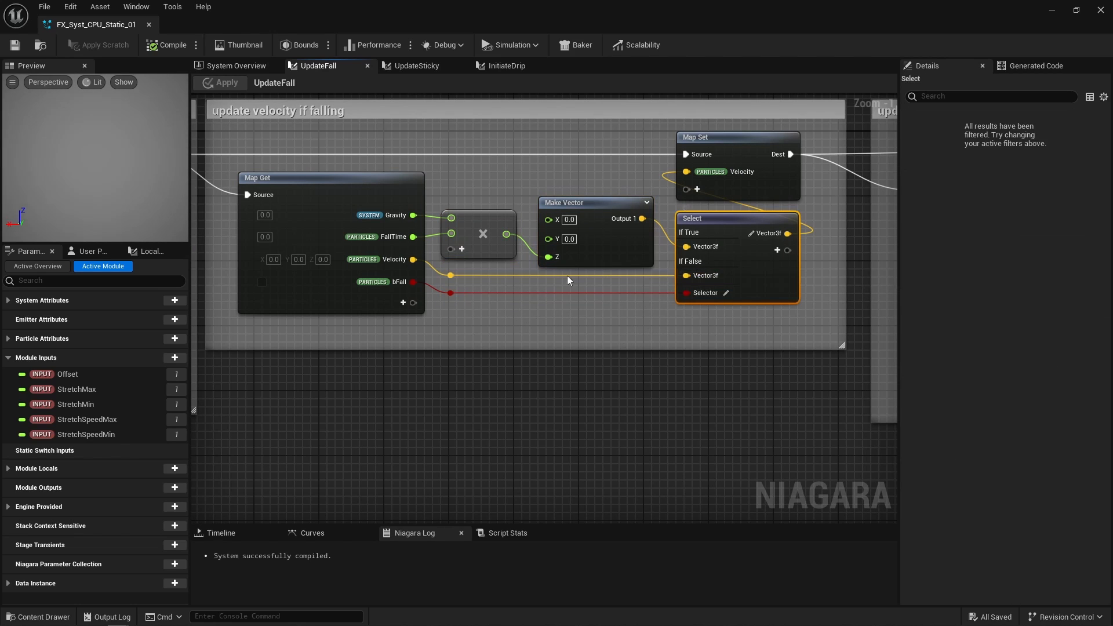
left_click(555, 334)
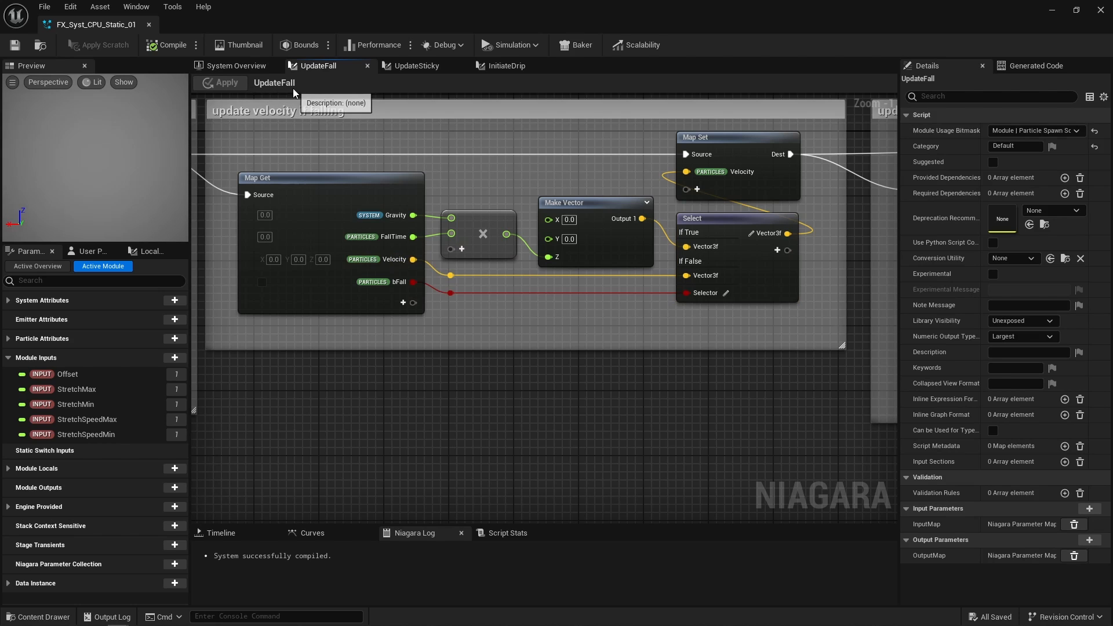
Inspect the UpdateFall nodes that set SpriteSize and trace the MaxCeilingSize attribute to the Map Set in InitiateDrip.
right_click_drag(822, 280, 196, 288)
left_click(837, 180)
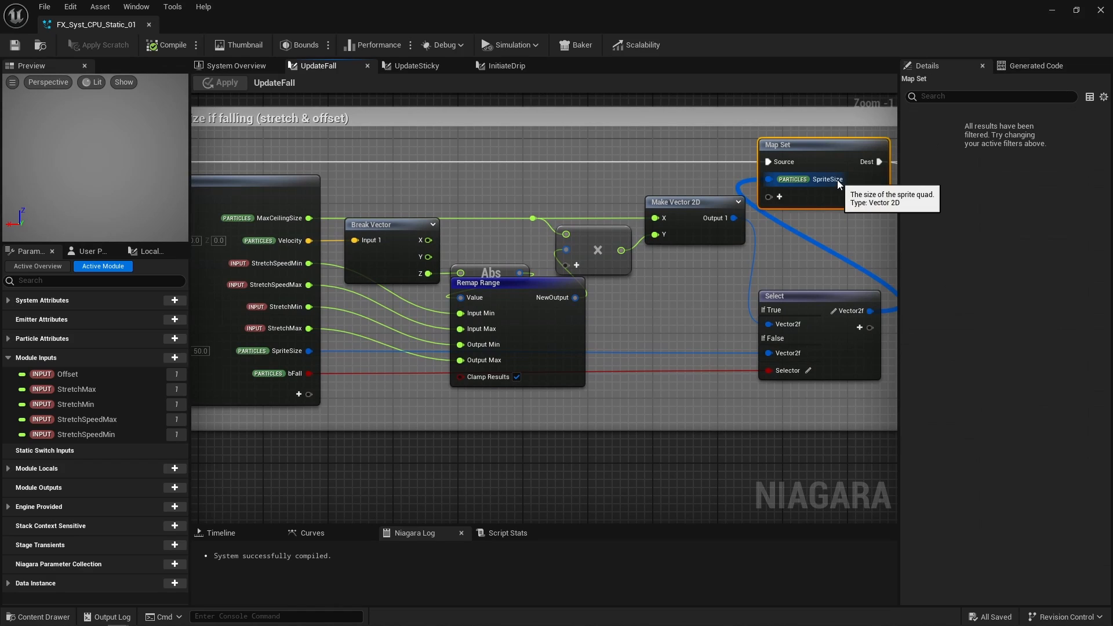
left_click(393, 189)
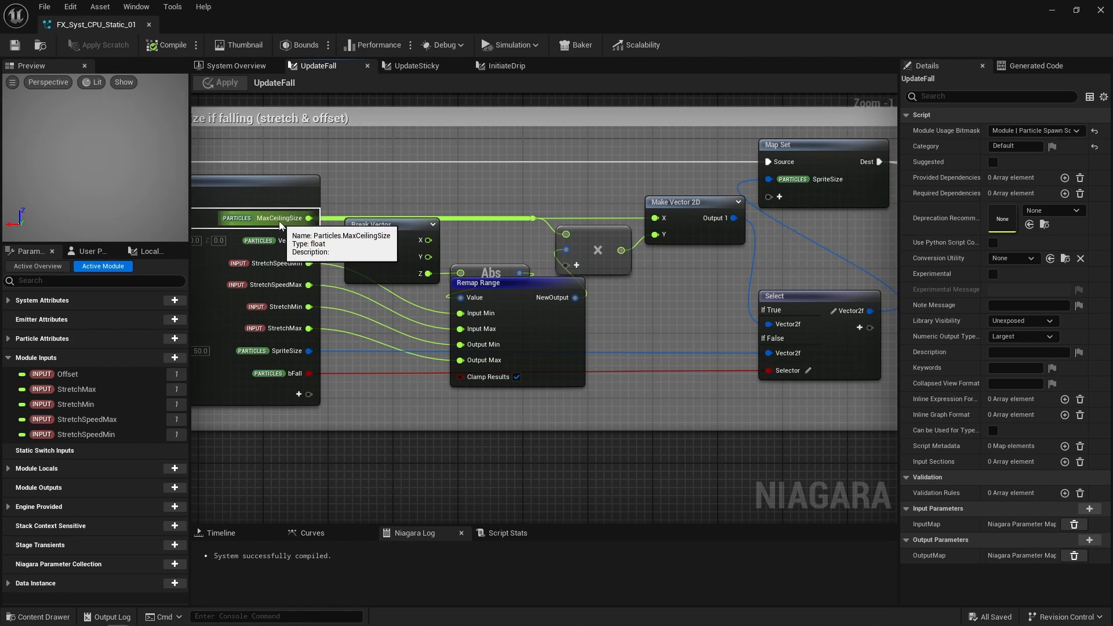
left_click(507, 65)
right_click_drag(412, 267, 719, 243)
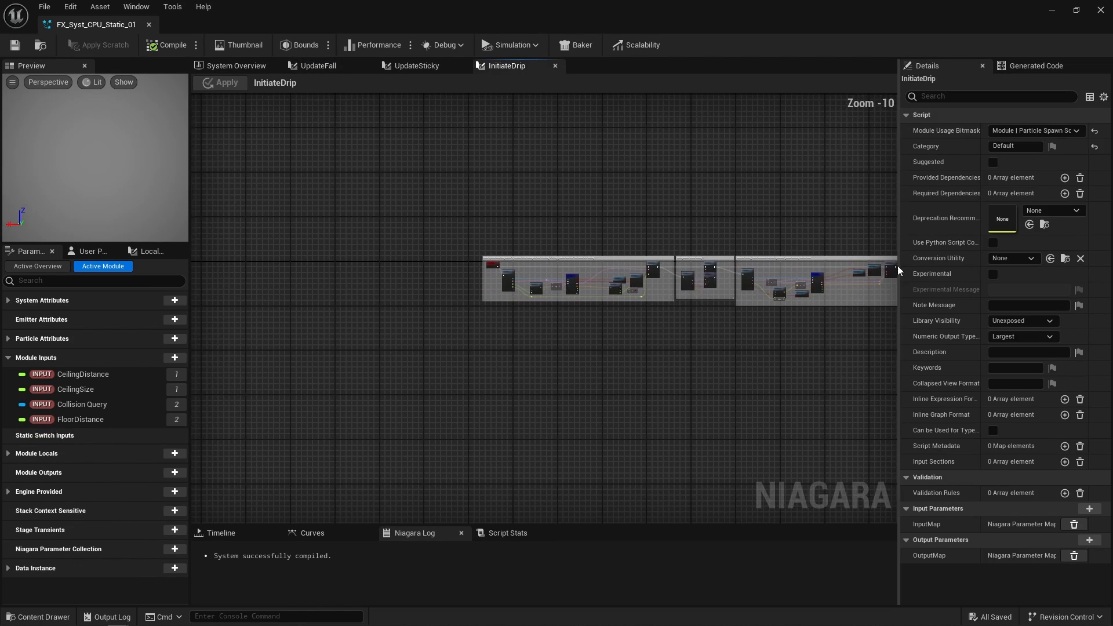
scroll(728, 222, "up", 9)
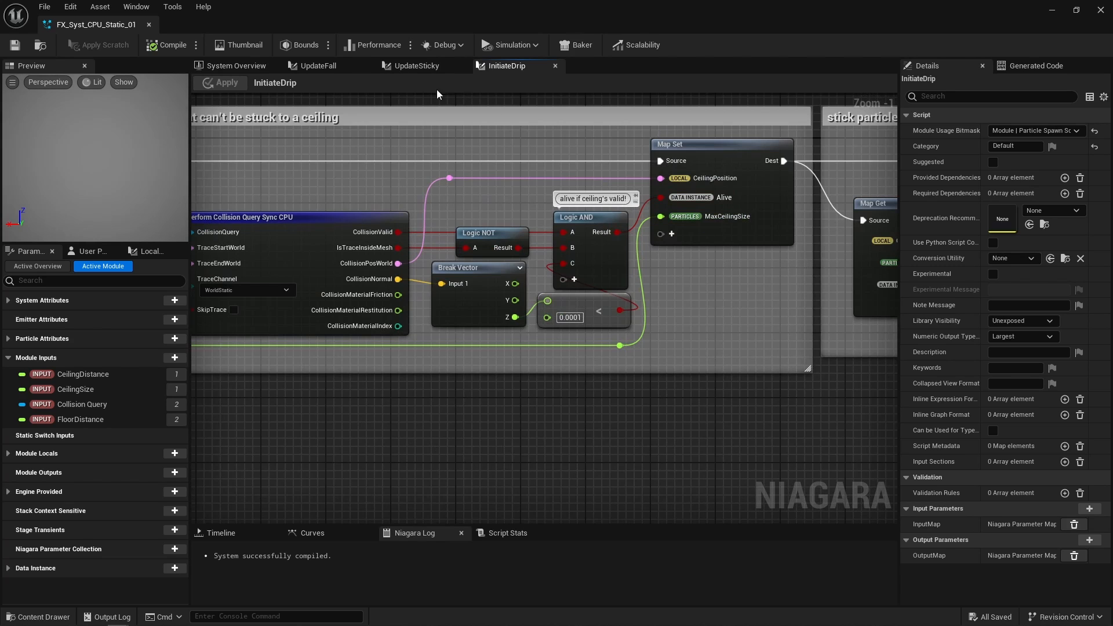
Check in UpdateSticky how NewSize is compared with MaxCeilingSize to set bOversized for triggering the fall.
left_click(417, 66)
scroll(658, 280, "down", 7)
scroll(655, 267, "up", 8)
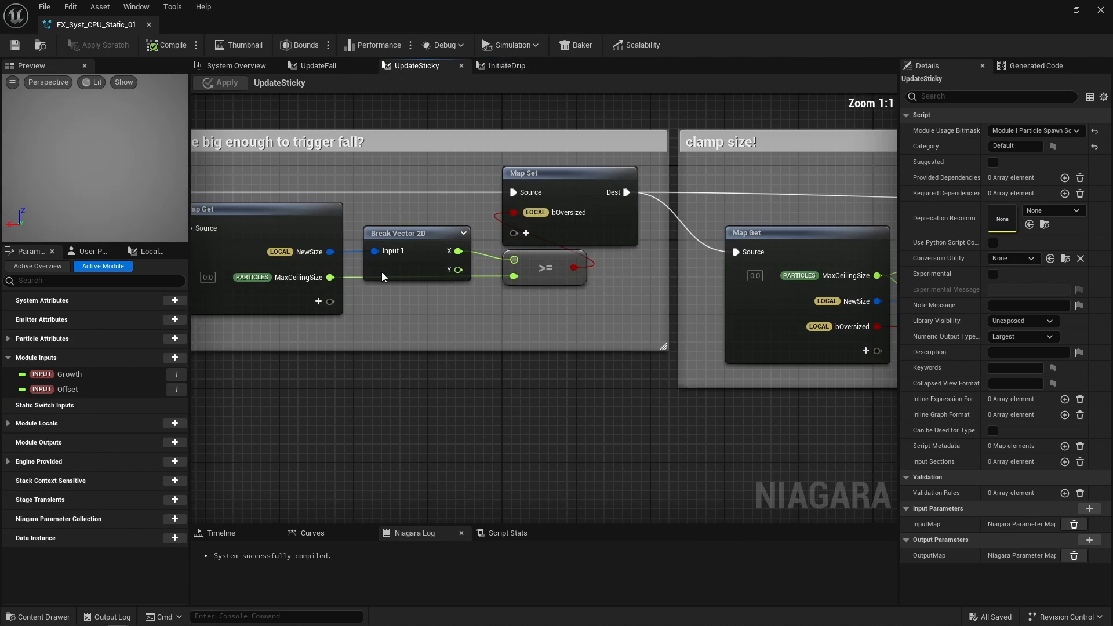
right_click_drag(383, 279, 451, 281)
left_click_drag(497, 308, 643, 280)
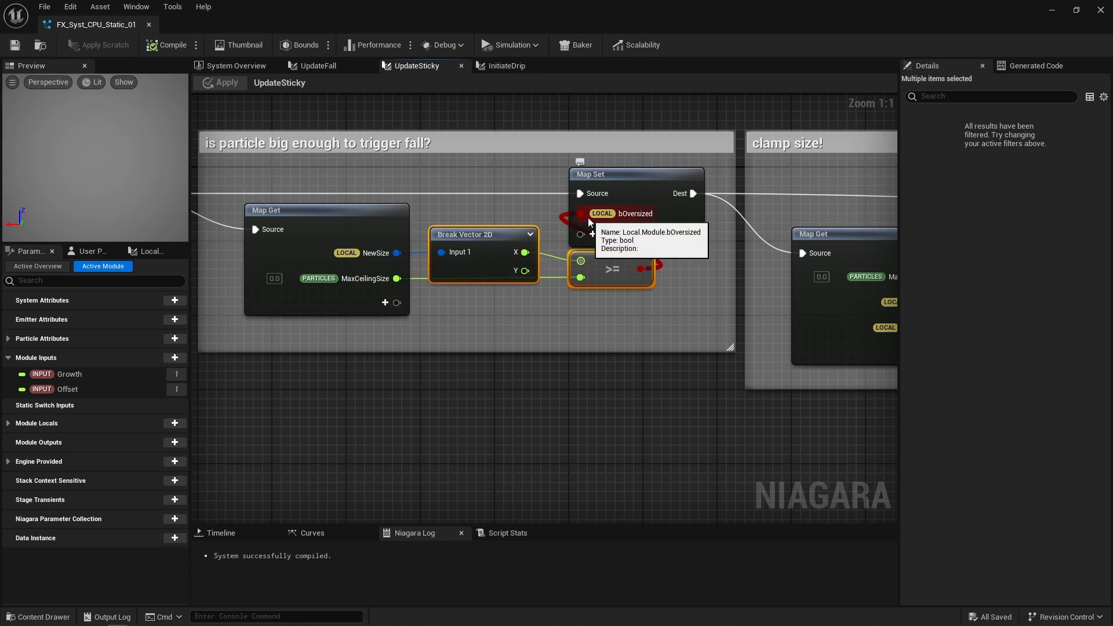
Examine how UpdateFall remaps the absolute vertical velocity to a stretch factor and multiplies it with MaxCeilingSize for the sprite's height.
left_click(319, 67)
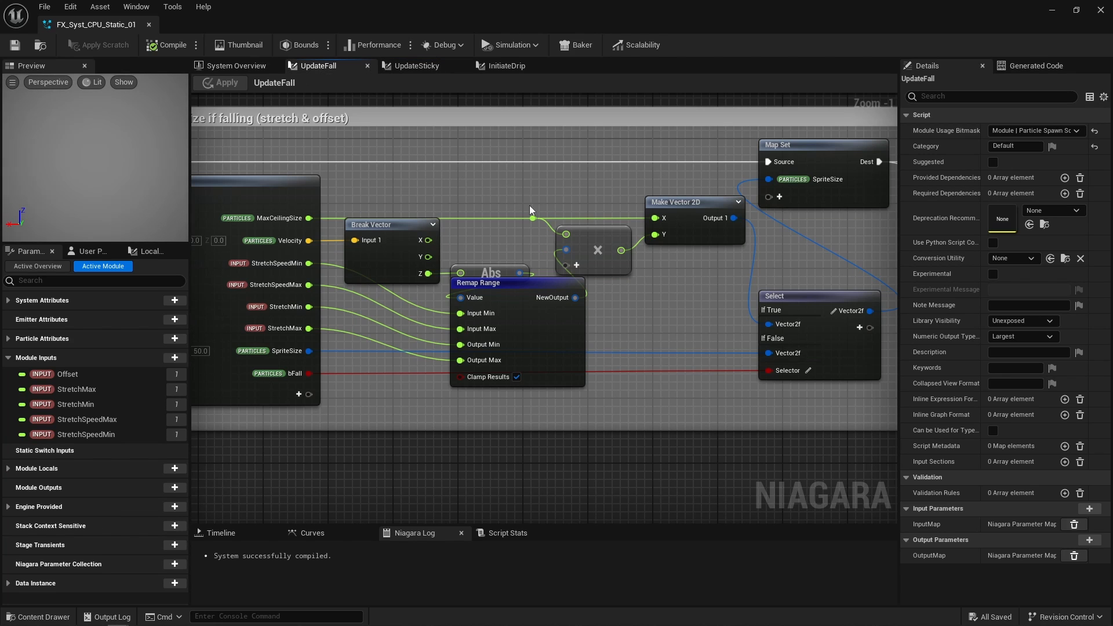
left_click(664, 237, "alt")
left_click(602, 260)
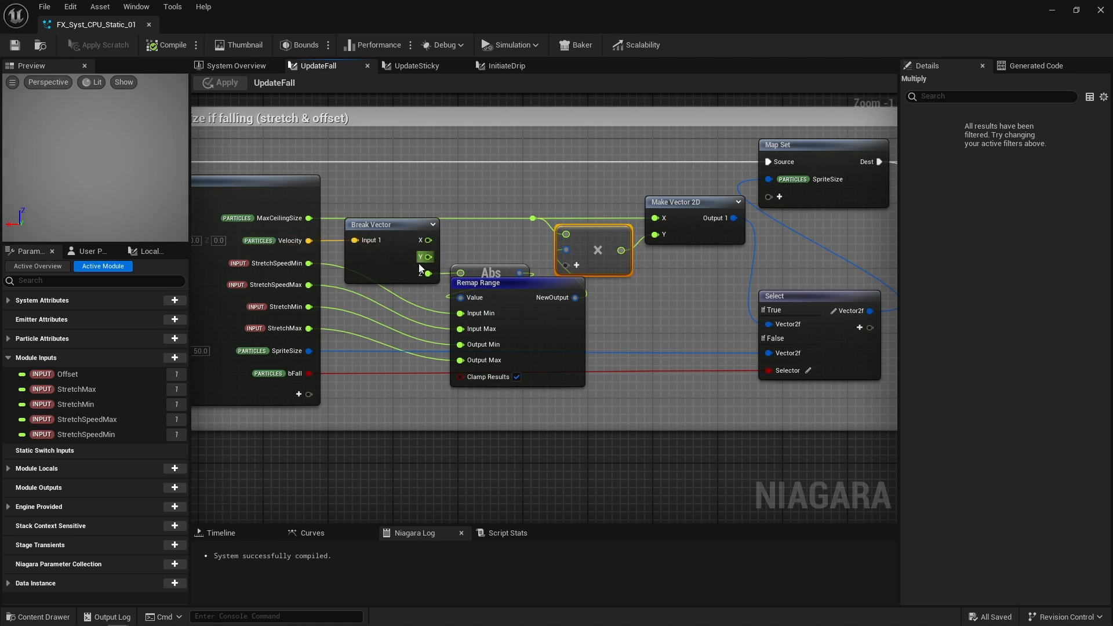
left_click(709, 336)
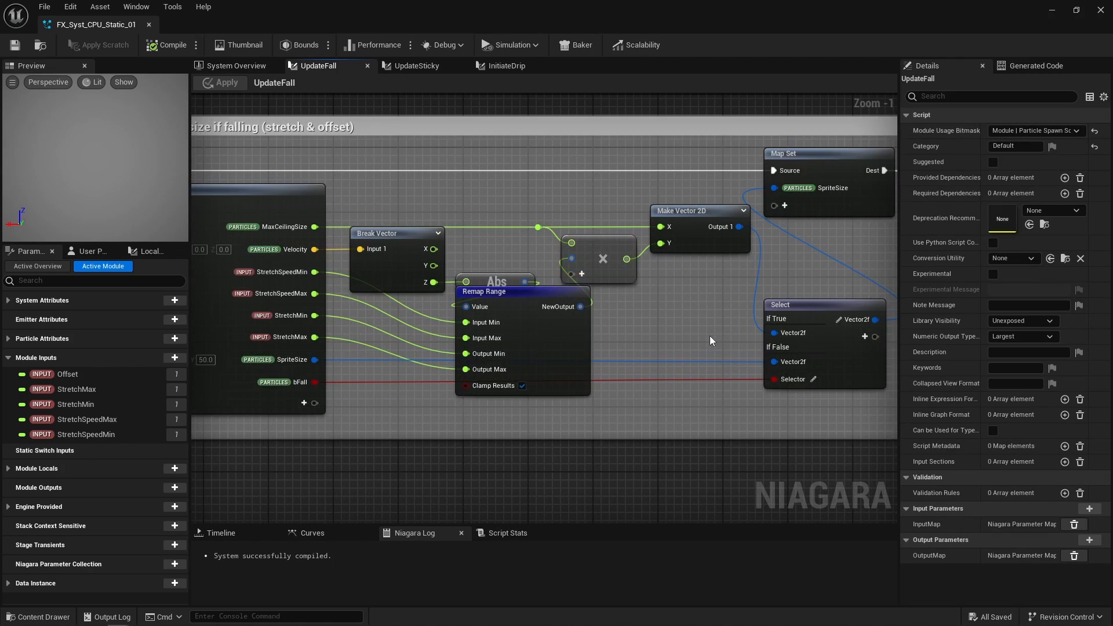
Review the UpdateFall ground-snapping nodes and trace bEndFall to the FallTime, FallDuration and bFall comparison.
right_click_drag(709, 335, 193, 348)
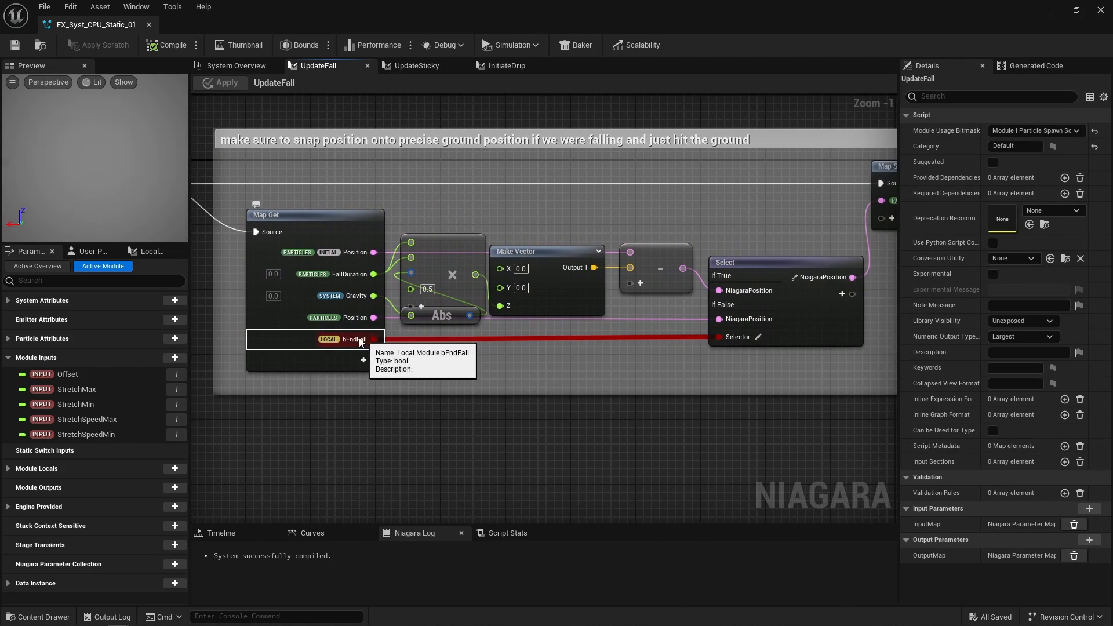
scroll(362, 343, "down", 4)
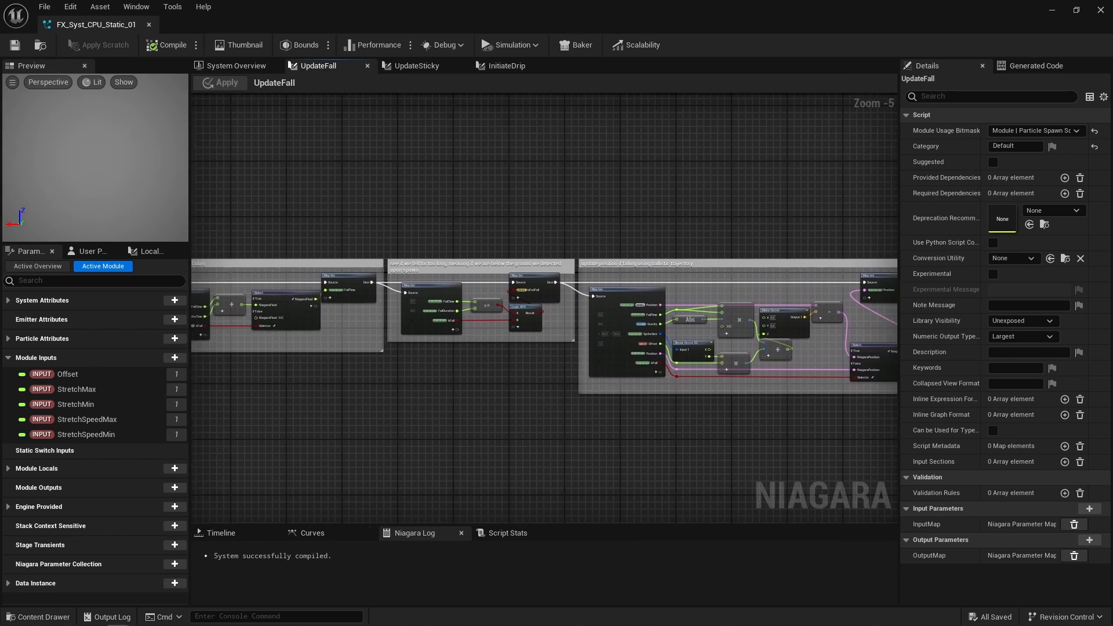
scroll(548, 315, "up", 4)
left_click_drag(501, 251, 660, 347)
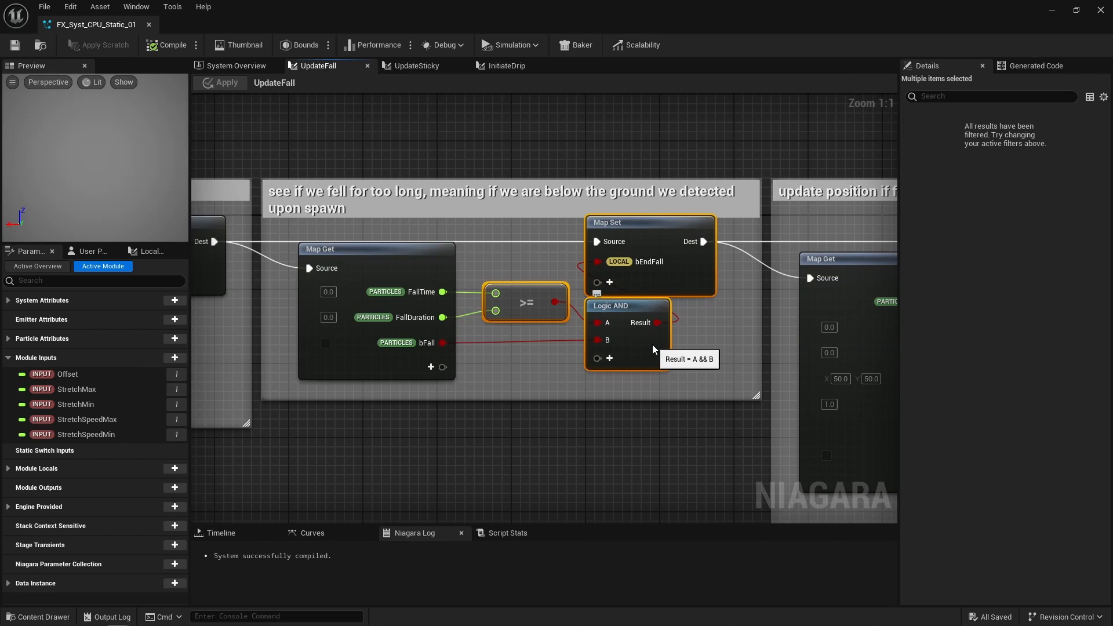
Trace in UpdateFall how FallTime is incremented by DeltaTime, compared with FallDuration, and used to compute the ballistic Position.
right_click_drag(717, 346, 28, 310)
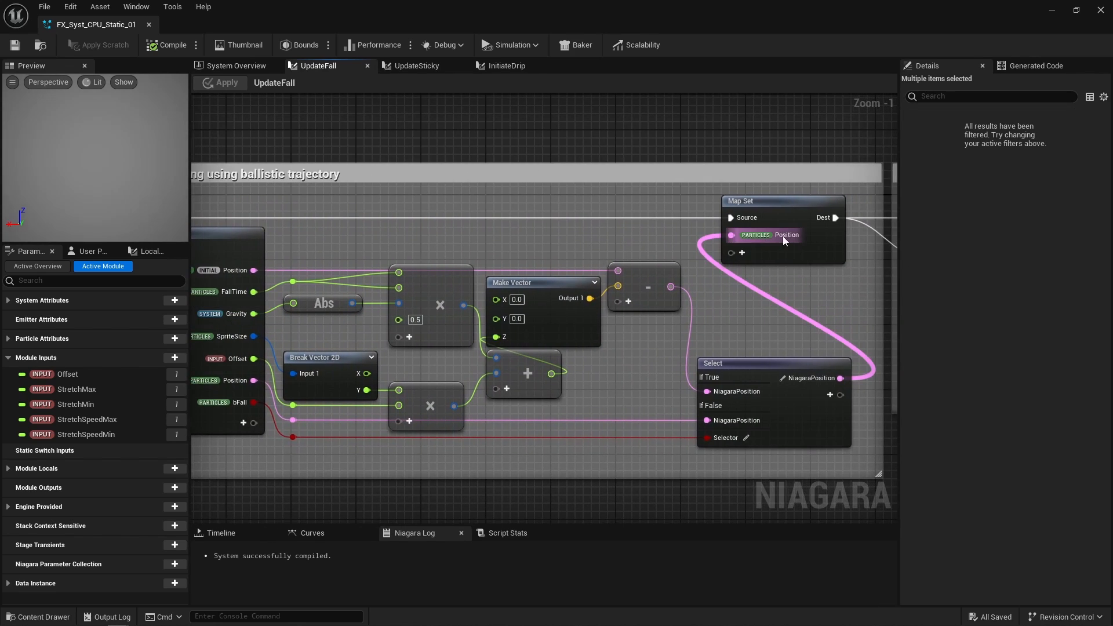
right_click_drag(442, 241, 507, 231)
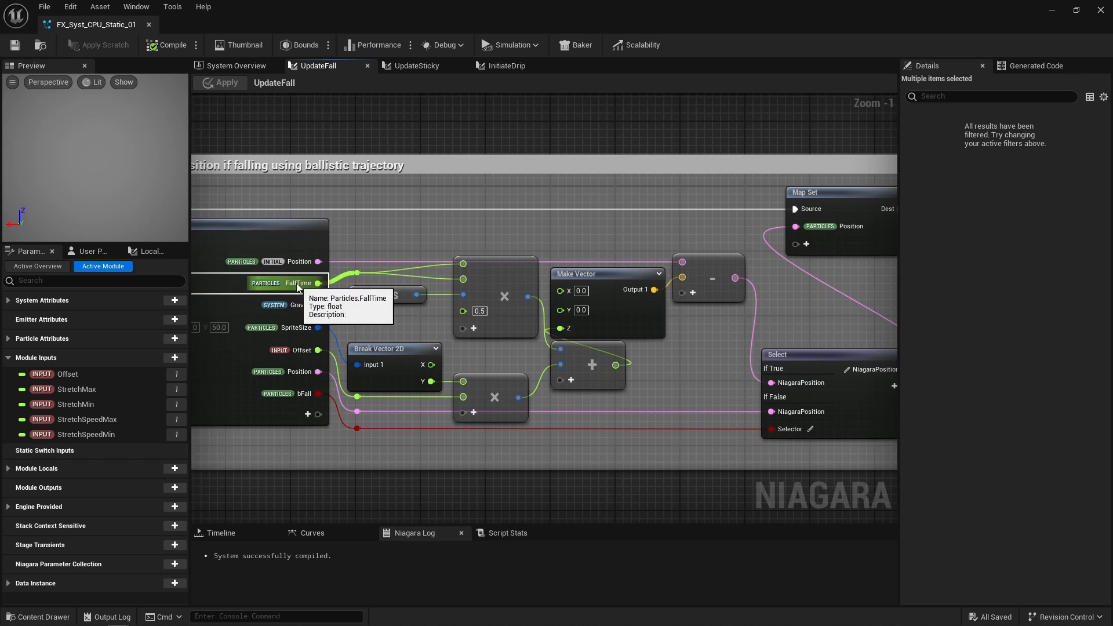
right_click_drag(297, 286, 893, 295)
right_click_drag(197, 274, 491, 282)
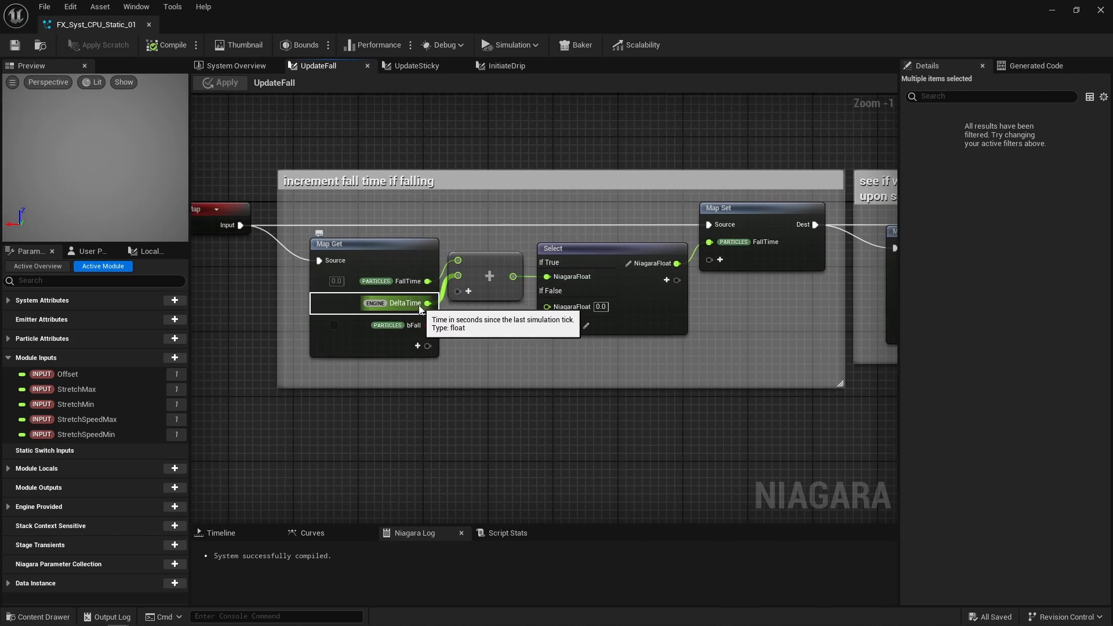
right_click_drag(418, 308, 415, 299)
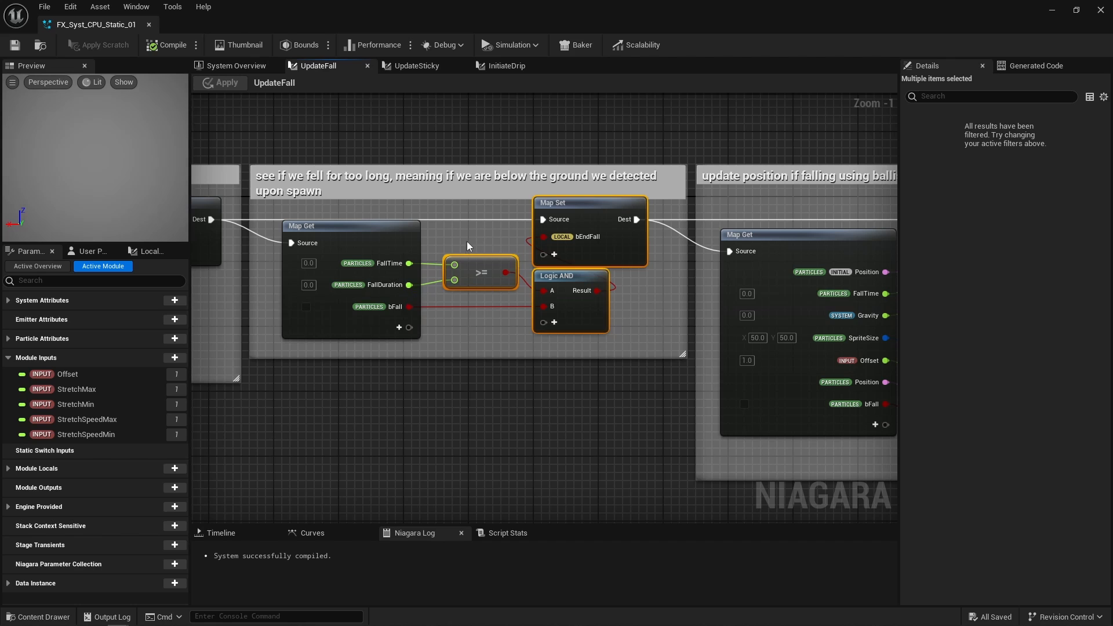
left_click(474, 270)
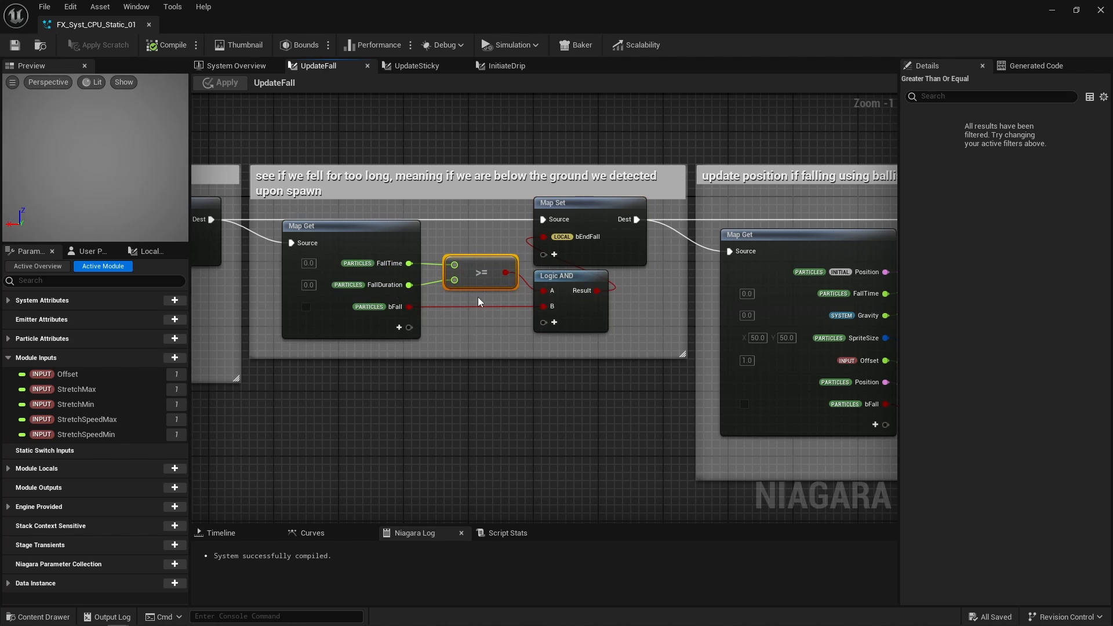
right_click_drag(477, 297, 475, 295)
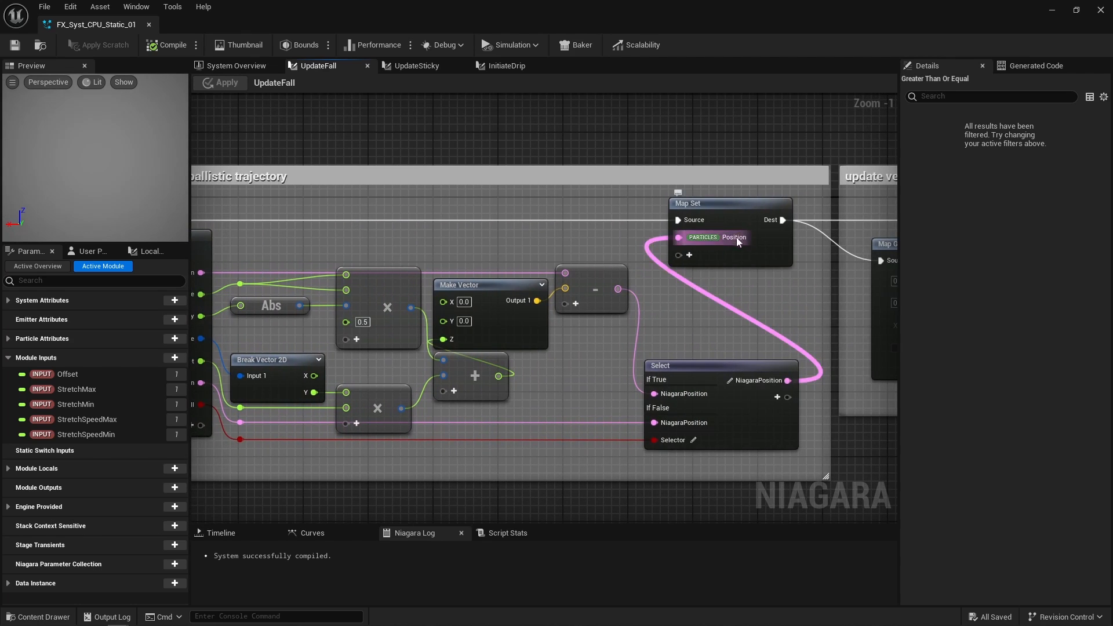
right_click_drag(736, 238, 712, 220)
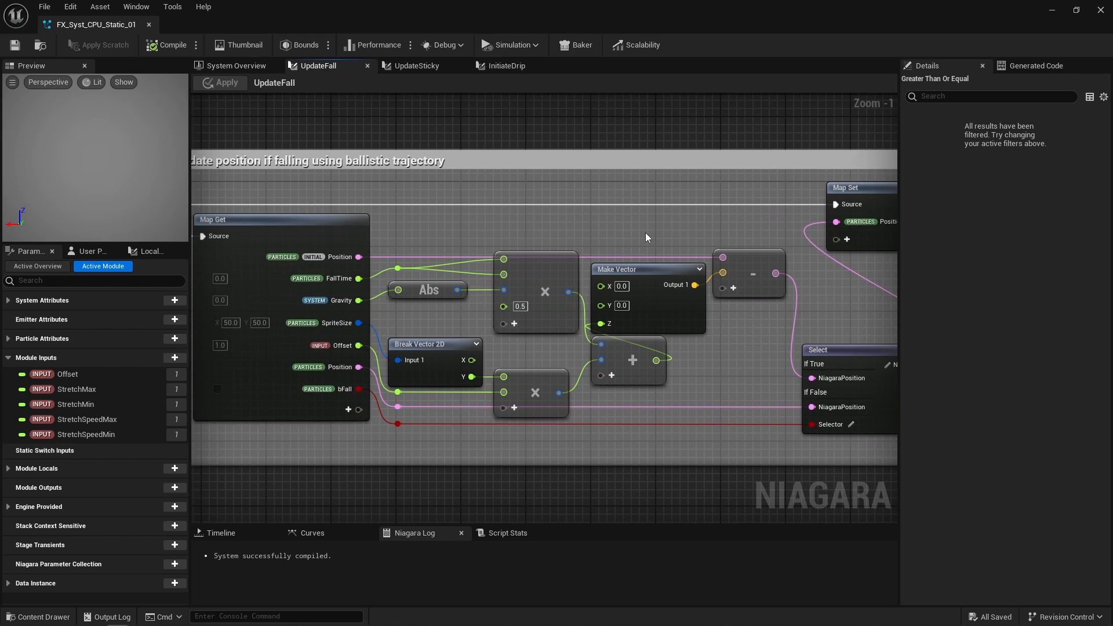
Examine how the ground-snapping nodes compute the precise Position from FallDuration and Gravity and select it with bEndFall.
scroll(645, 232, "down", 2)
right_click_drag(665, 233, 417, 239)
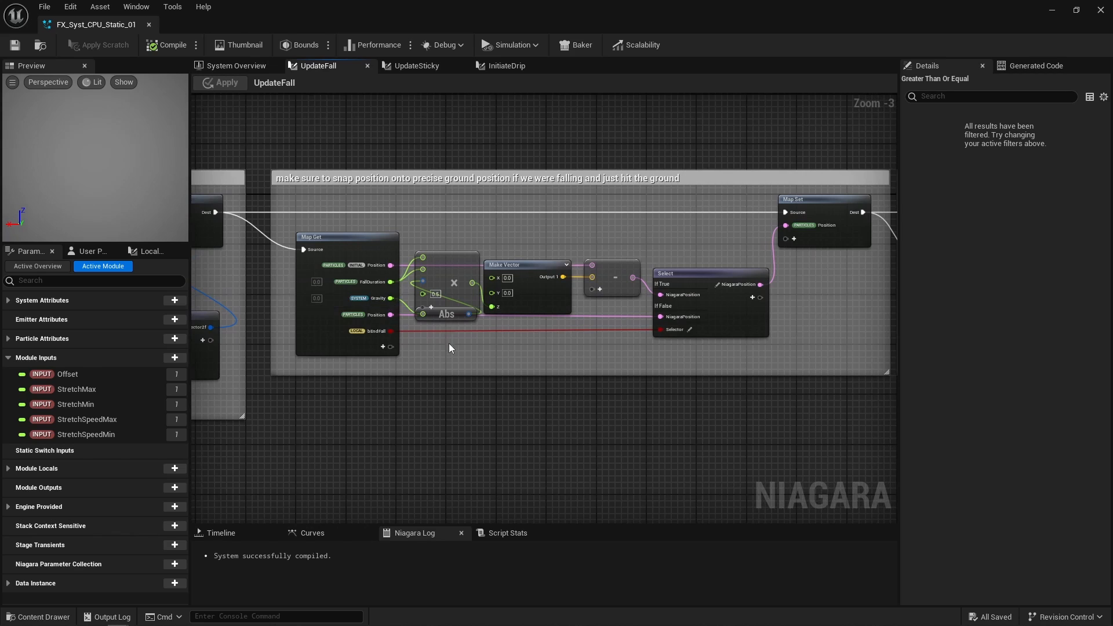
scroll(449, 347, "up", 3)
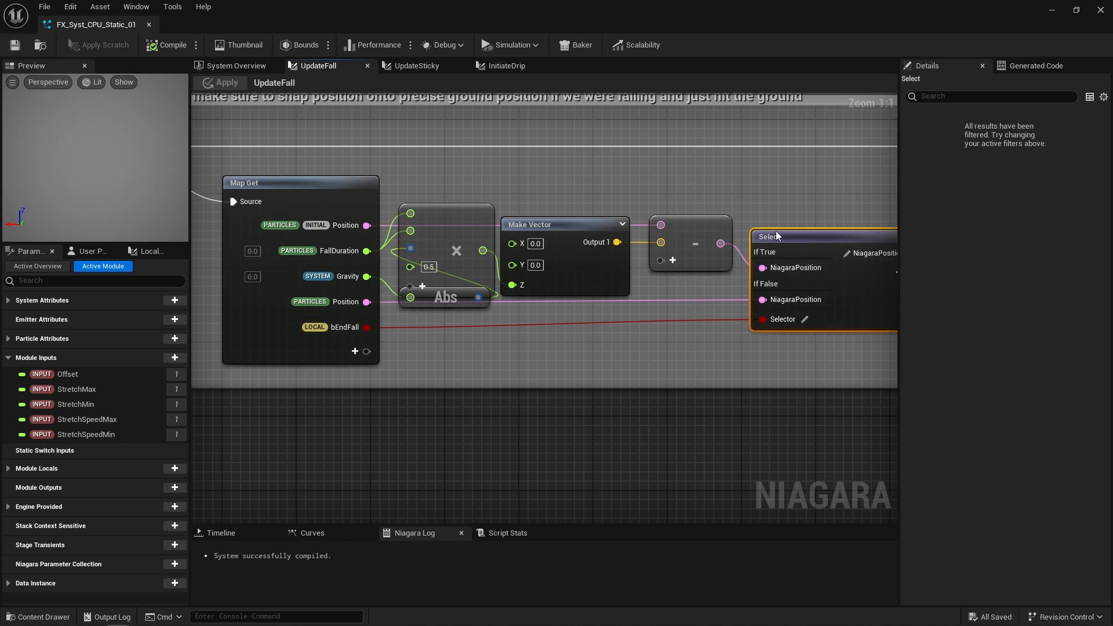
left_click_drag(742, 232, 356, 256)
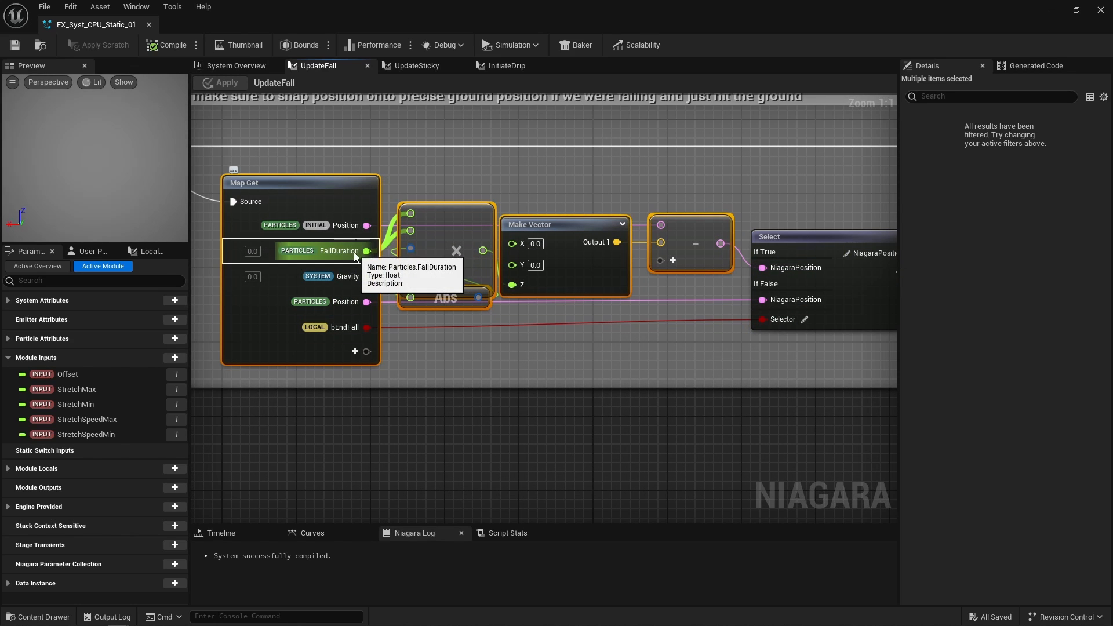
right_click_drag(797, 177, 319, 195)
left_click(554, 207)
Inspect the nodes that recompute Velocity at ground impact by multiplying FallDuration and Gravity.
right_click_drag(703, 205, 270, 198)
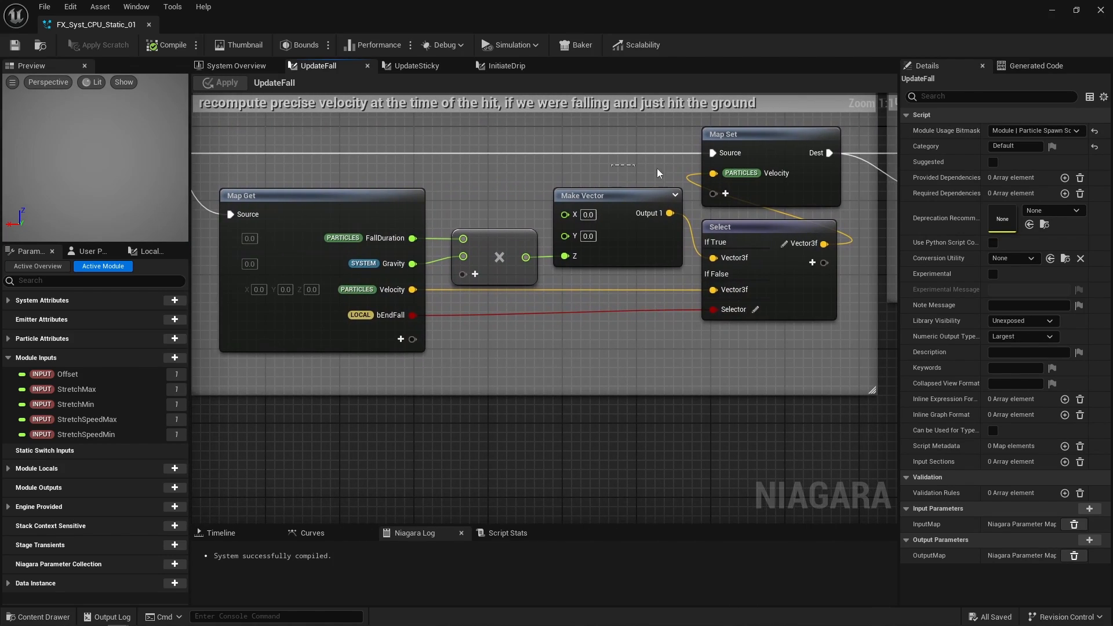
left_click_drag(659, 173, 718, 174)
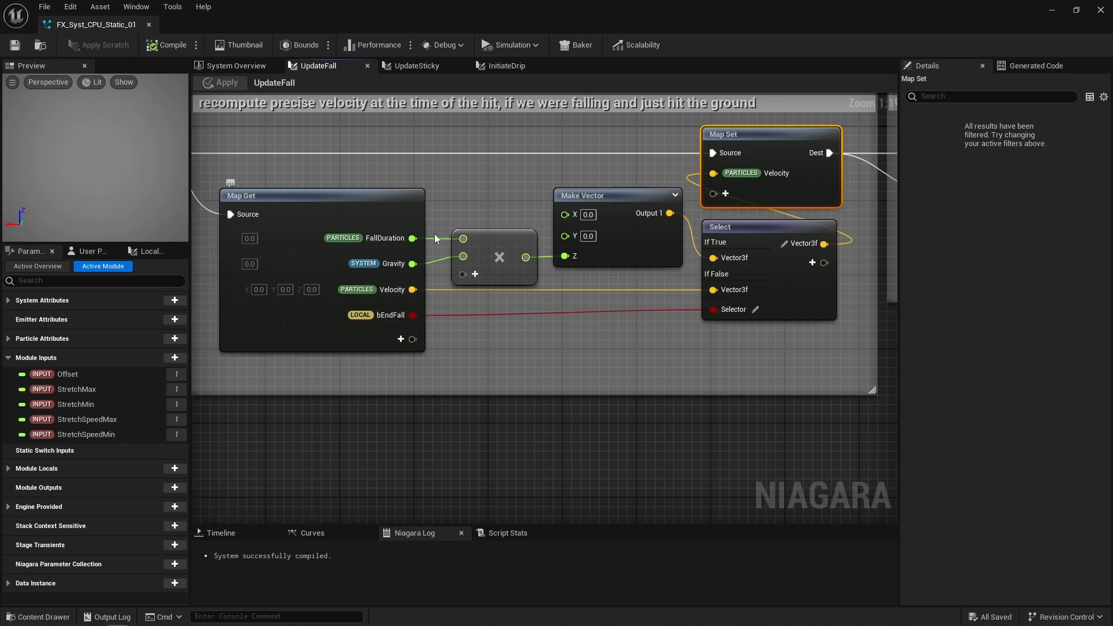
left_click_drag(434, 236, 622, 277)
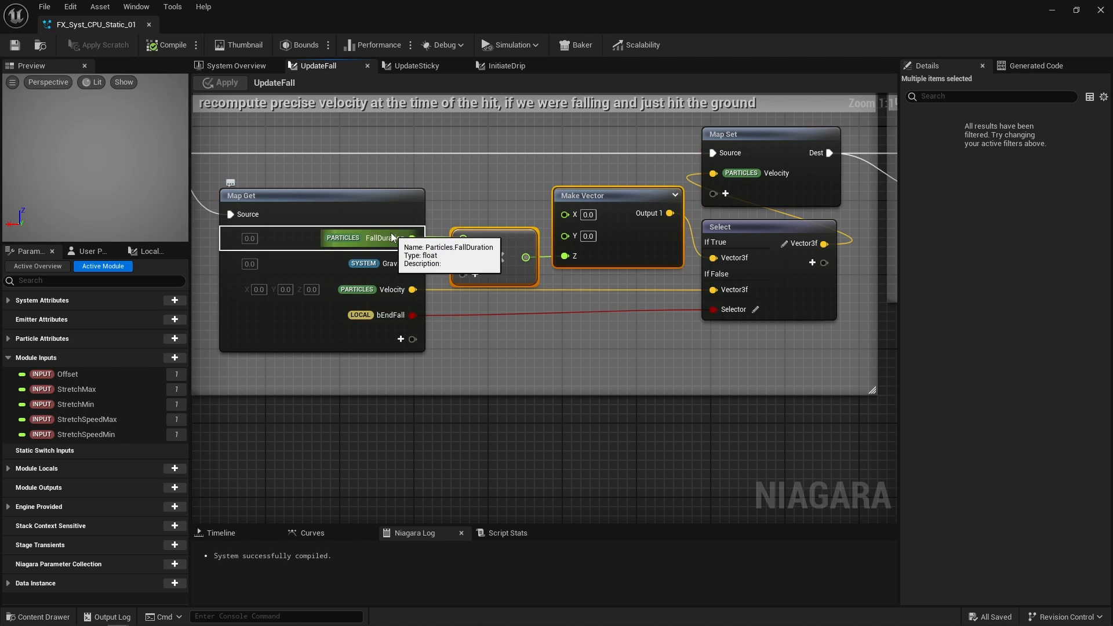
left_click(504, 188)
Review the final UpdateFall section, where bEndFall and the logic nodes drive the Alive attribute to kill particles.
right_click_drag(631, 173, 0, 208)
right_click_drag(198, 214, 198, 236)
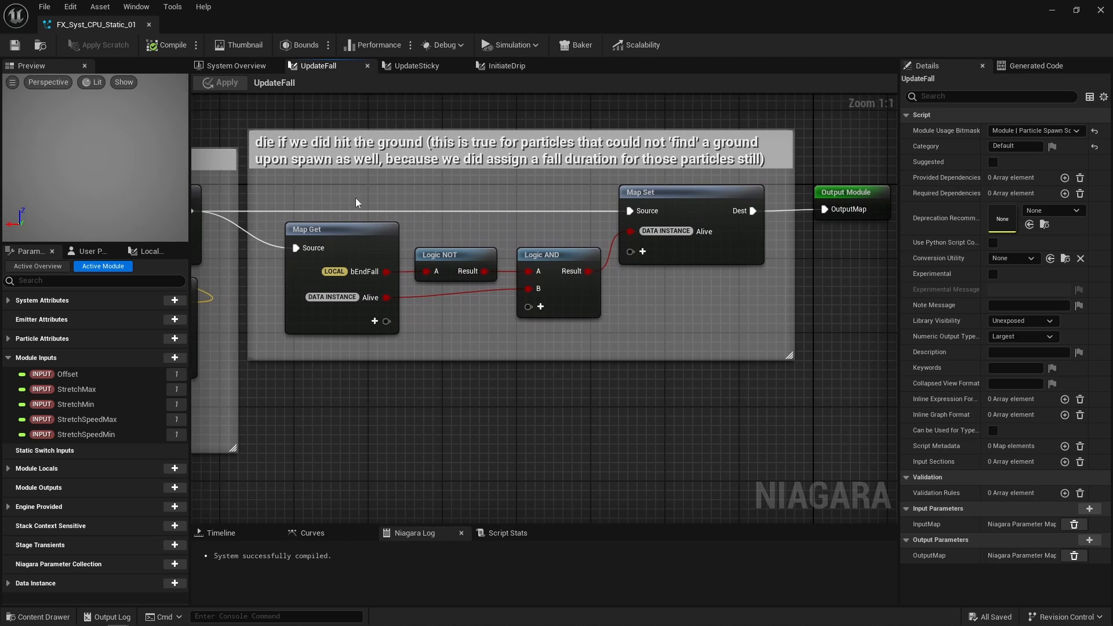
left_click_drag(356, 203, 660, 324)
left_click(660, 326)
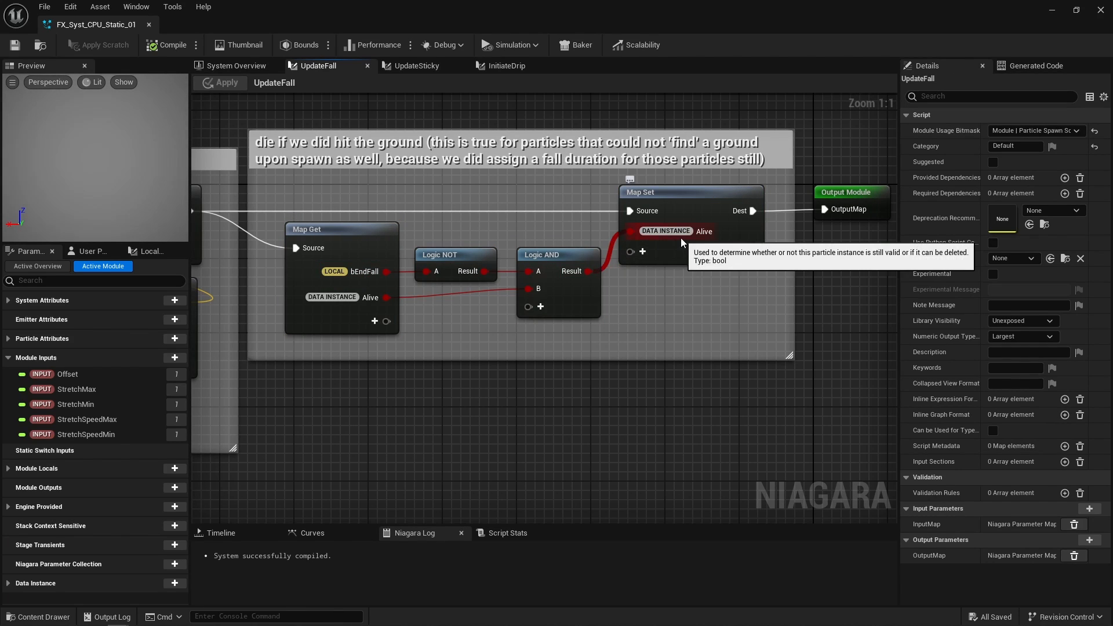
right_click_drag(680, 237, 892, 234)
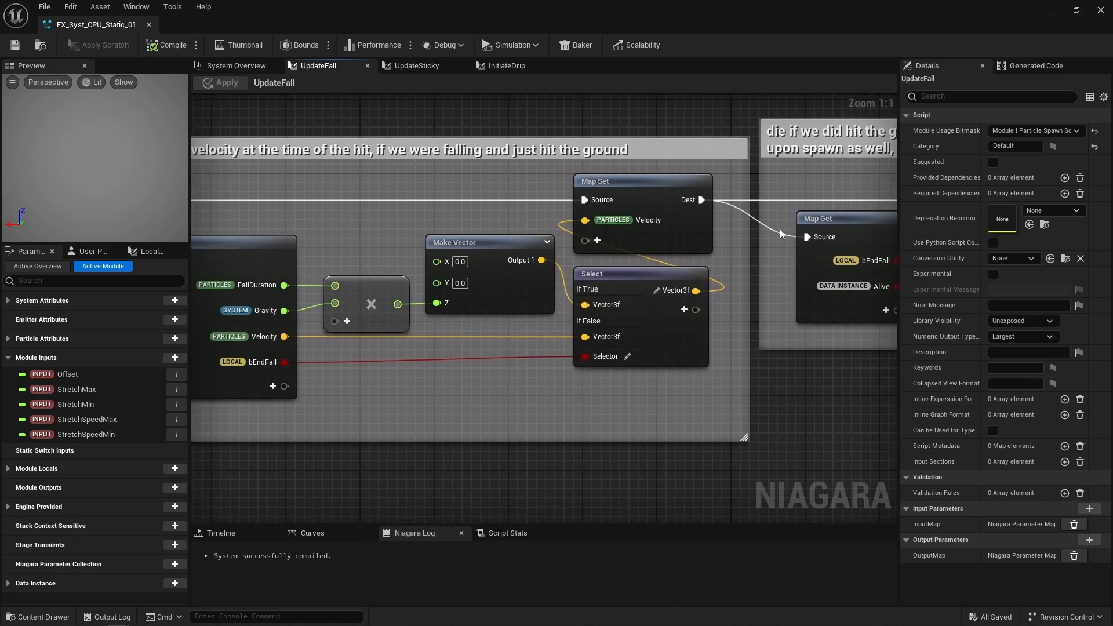
Go back over the impact velocity nodes and the ground position nodes in UpdateFall.
scroll(460, 229, "down", 1)
right_click_drag(461, 229, 610, 232)
left_click_drag(457, 197, 748, 308)
right_click_drag(528, 294, 892, 306)
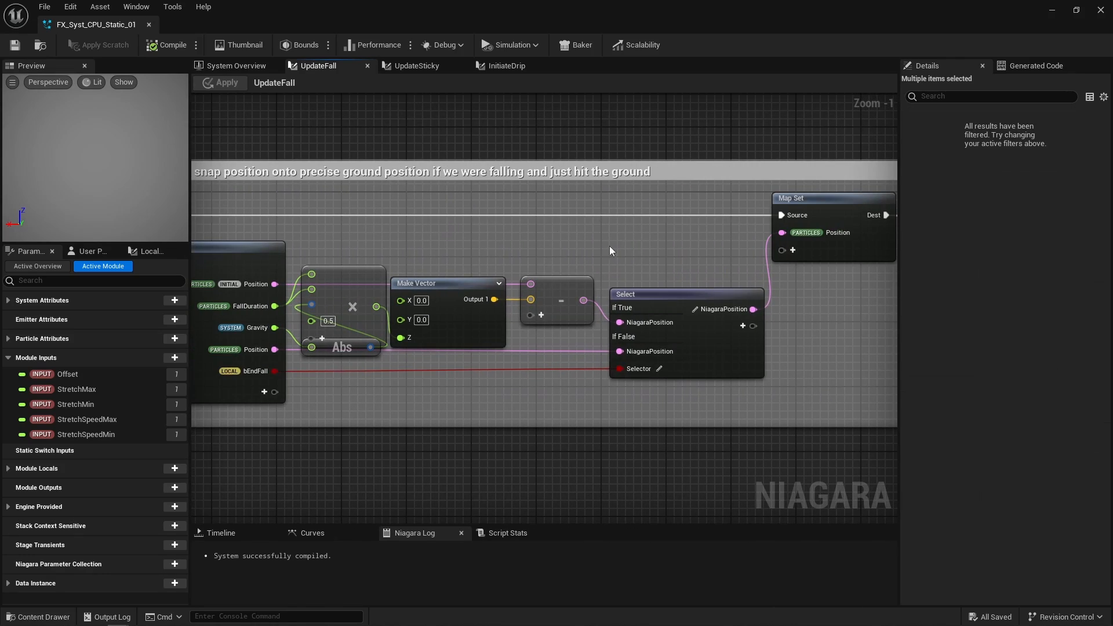
left_click_drag(386, 199, 815, 342)
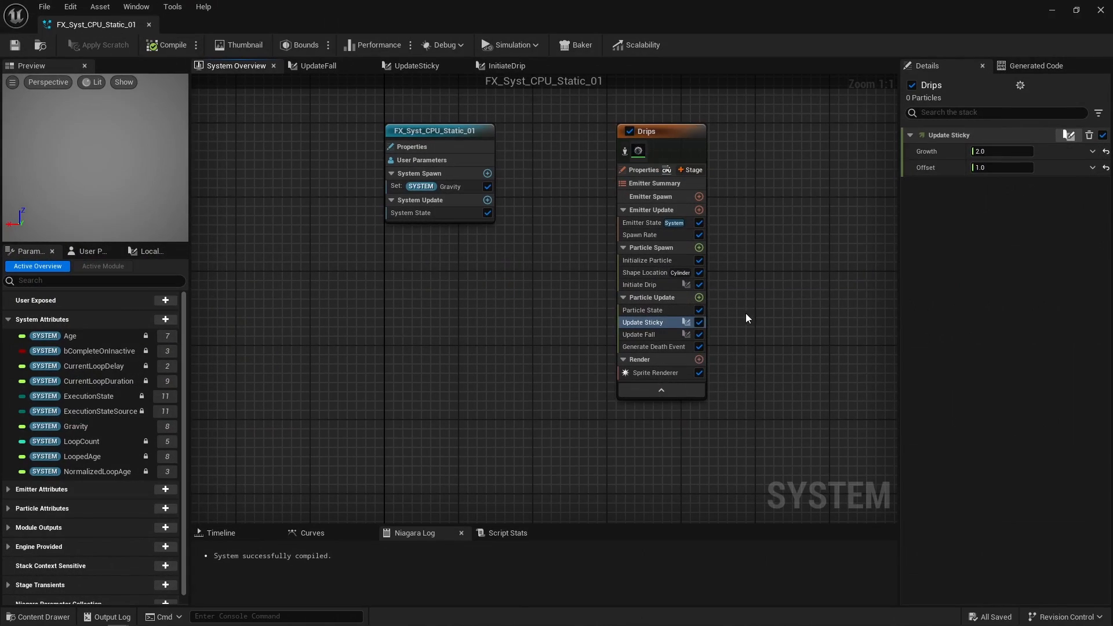
Show the Generate Death Event settings of the Drips emitter, including its advanced payload inputs.
left_click(658, 346)
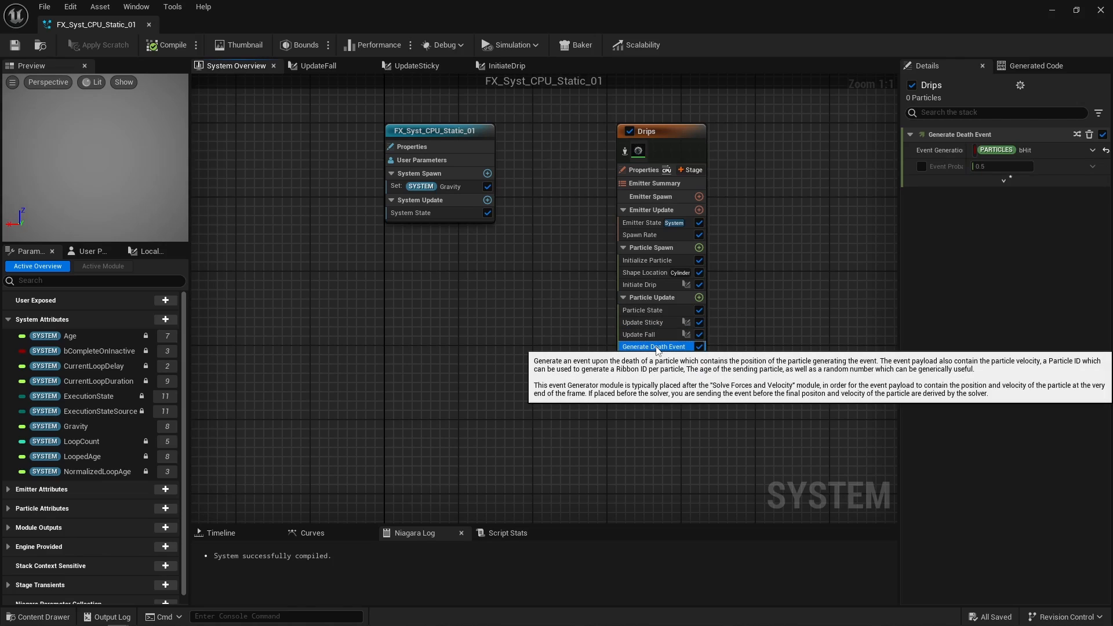
left_click(987, 180)
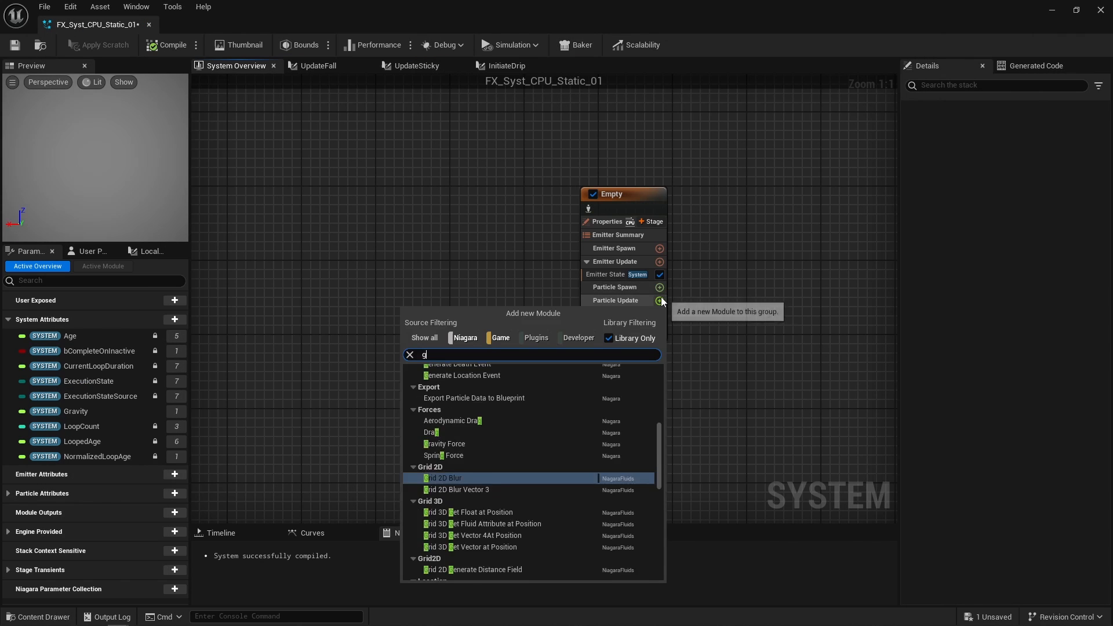
Add a Generate Death Event module to the Empty emitter's Particle Update and dismiss its dependency issue without fixing it.
type("gen")
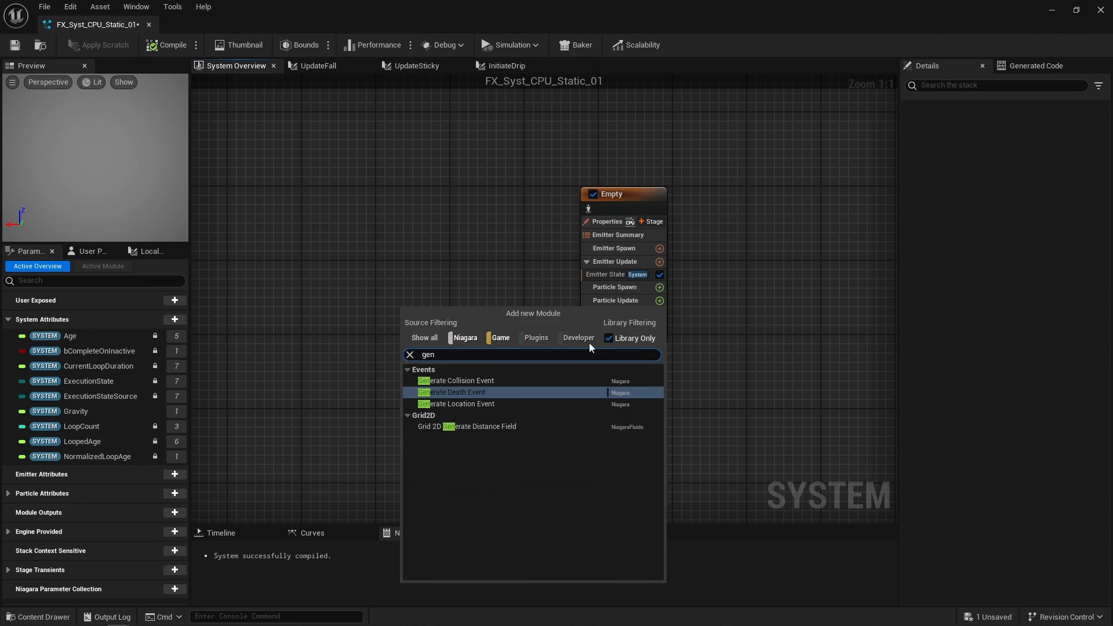
left_click(482, 392)
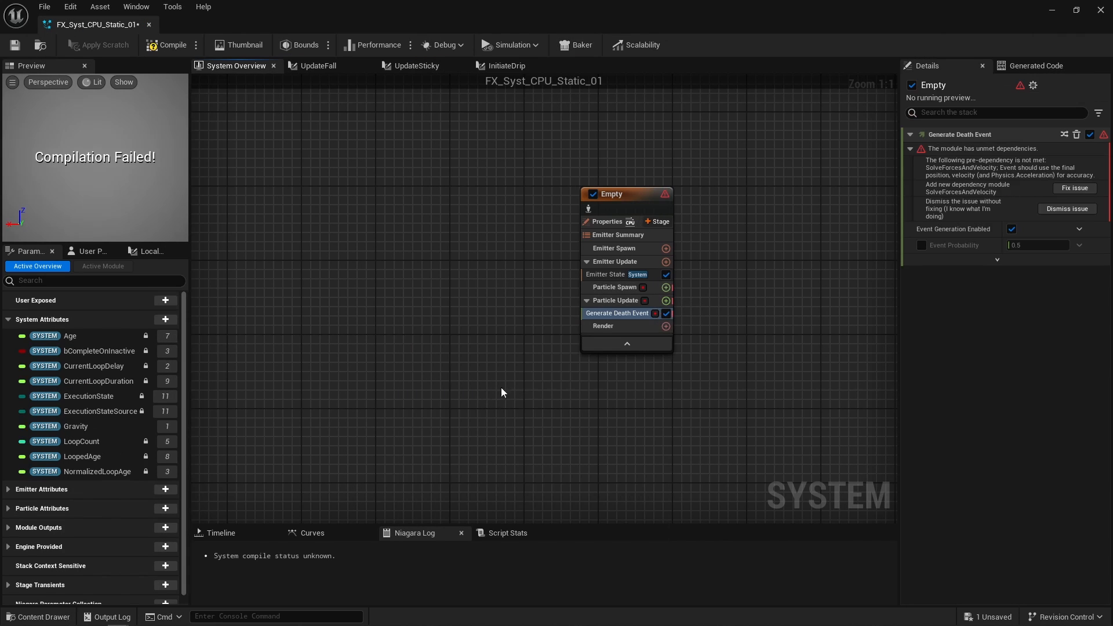
left_click(1055, 209)
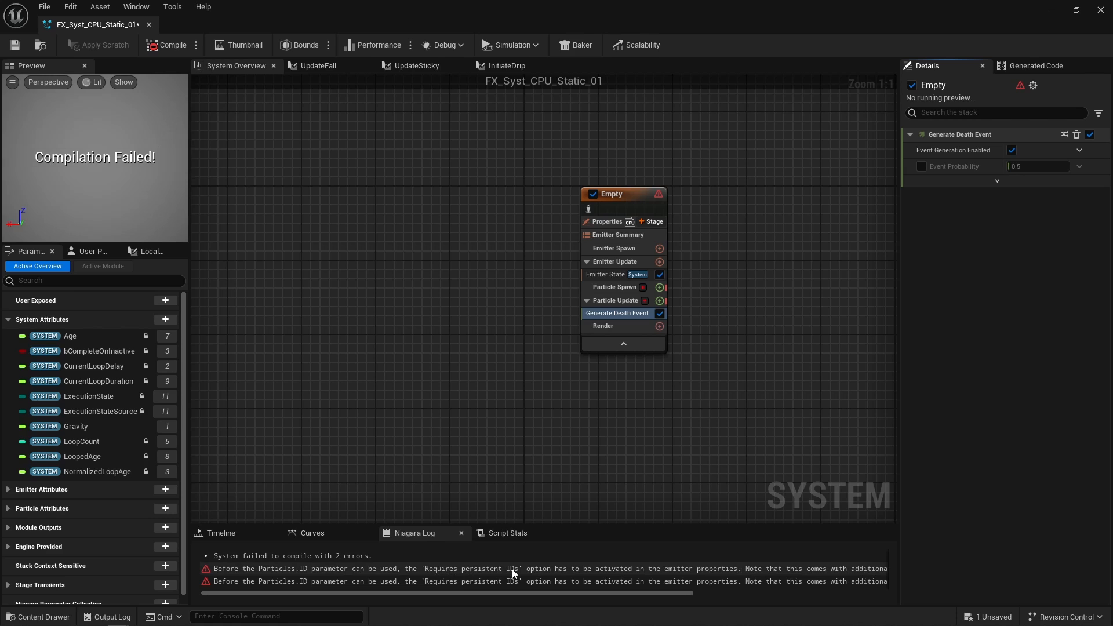
Check the Empty emitter's Requires Persistent IDs option and replace the death event's Niagara ID to Send as Particle ID input.
left_click(617, 222)
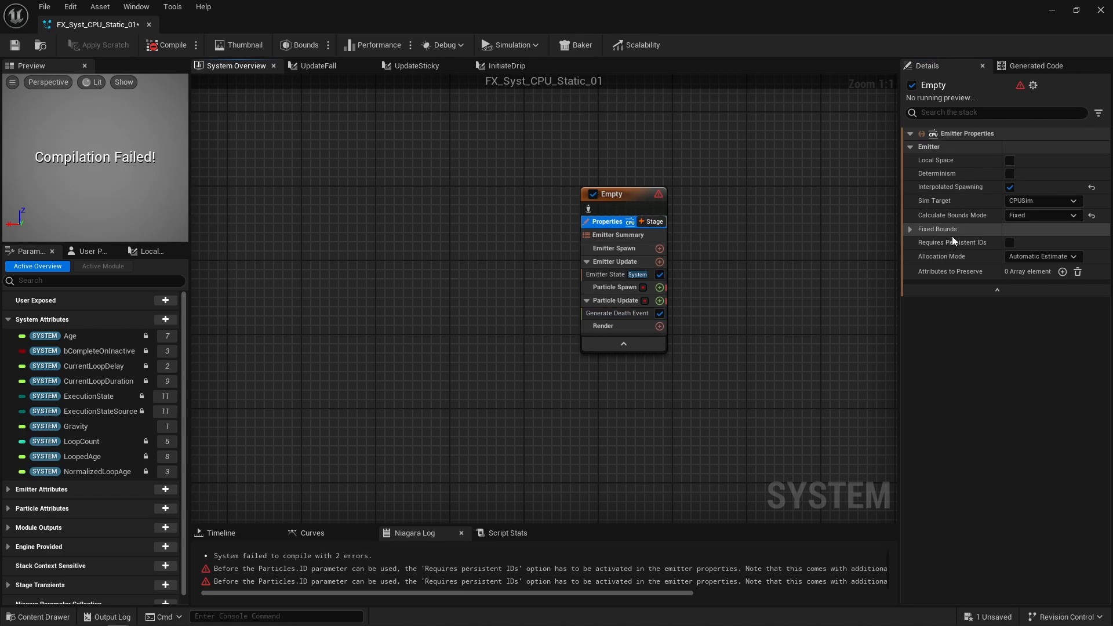
left_click(618, 314)
left_click(997, 180)
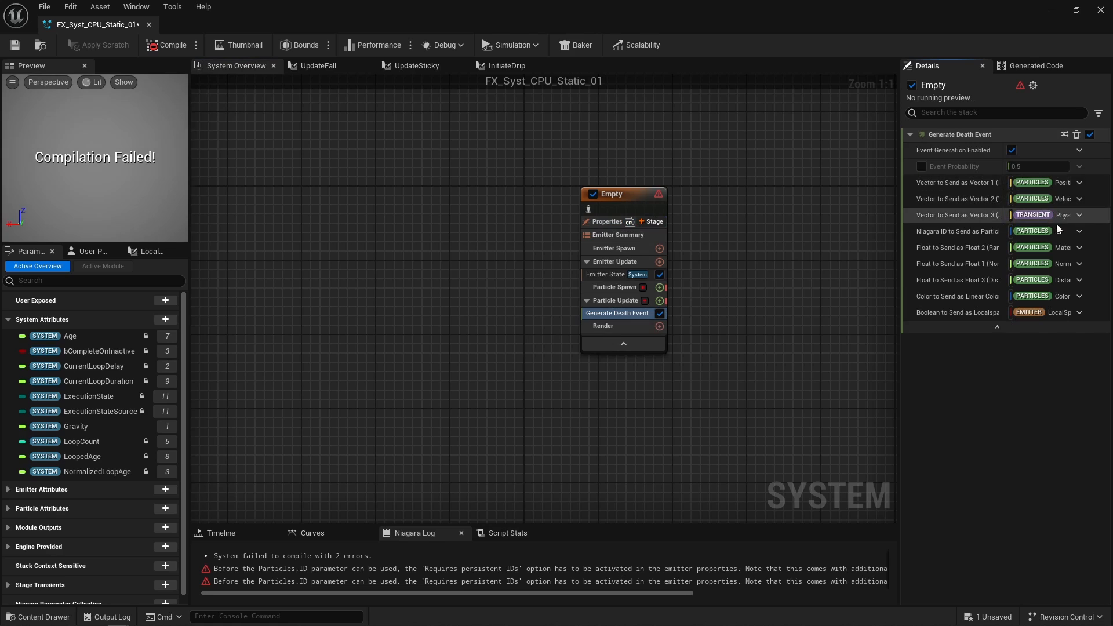
left_click(1079, 232)
left_click(888, 328)
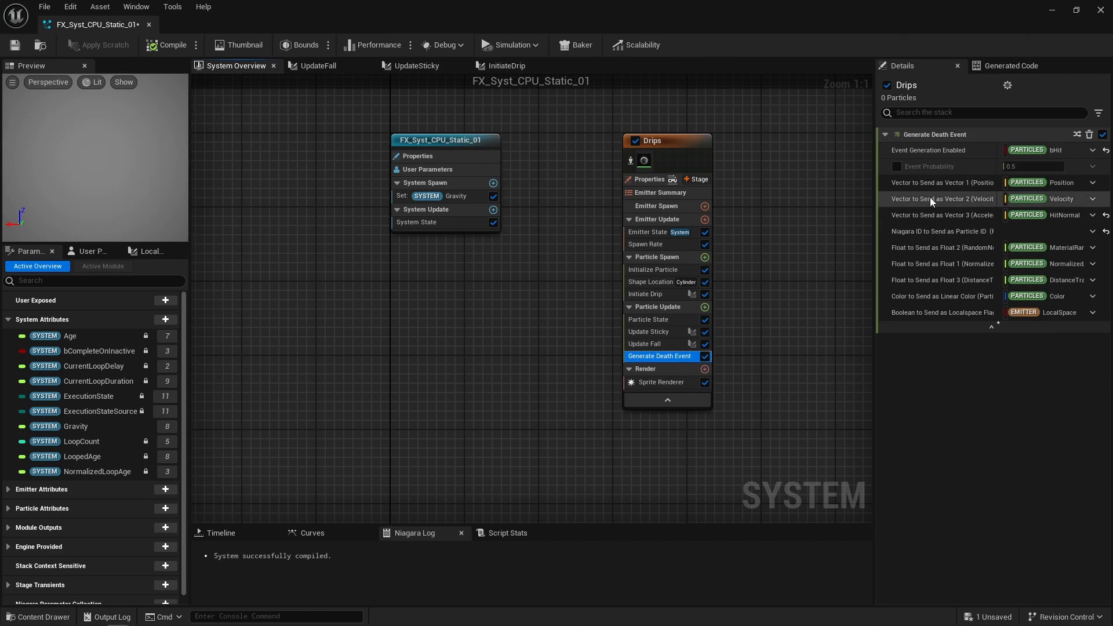
Trace in InitiateDrip how bHit and HitNormal are set from the downward collision query for the death event.
double_click(651, 295)
scroll(651, 297, "up", 10)
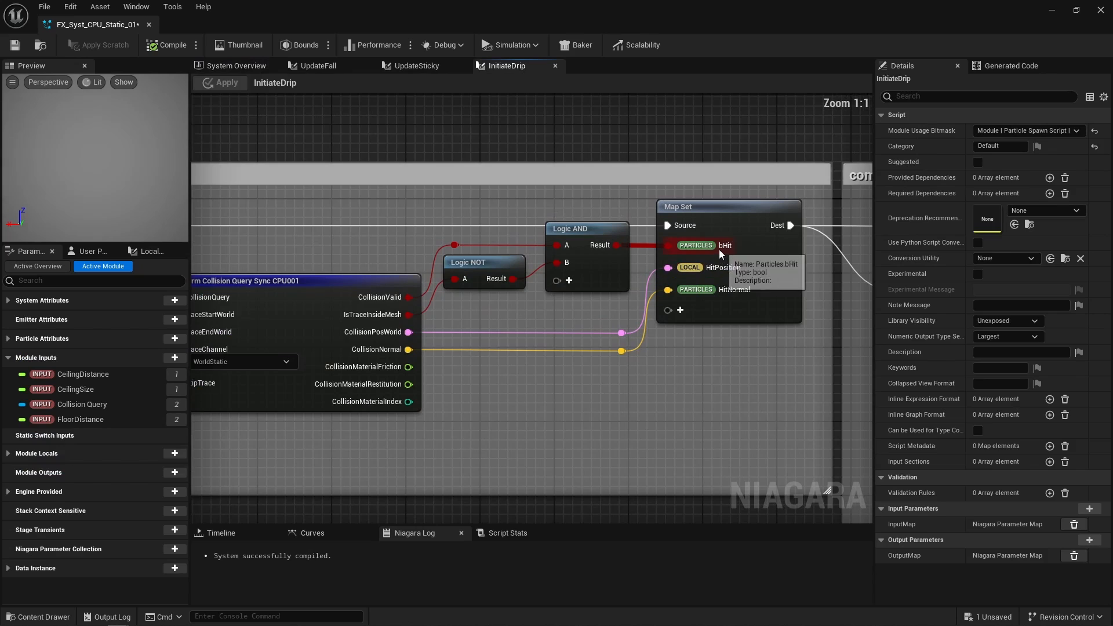
left_click_drag(368, 254, 473, 331)
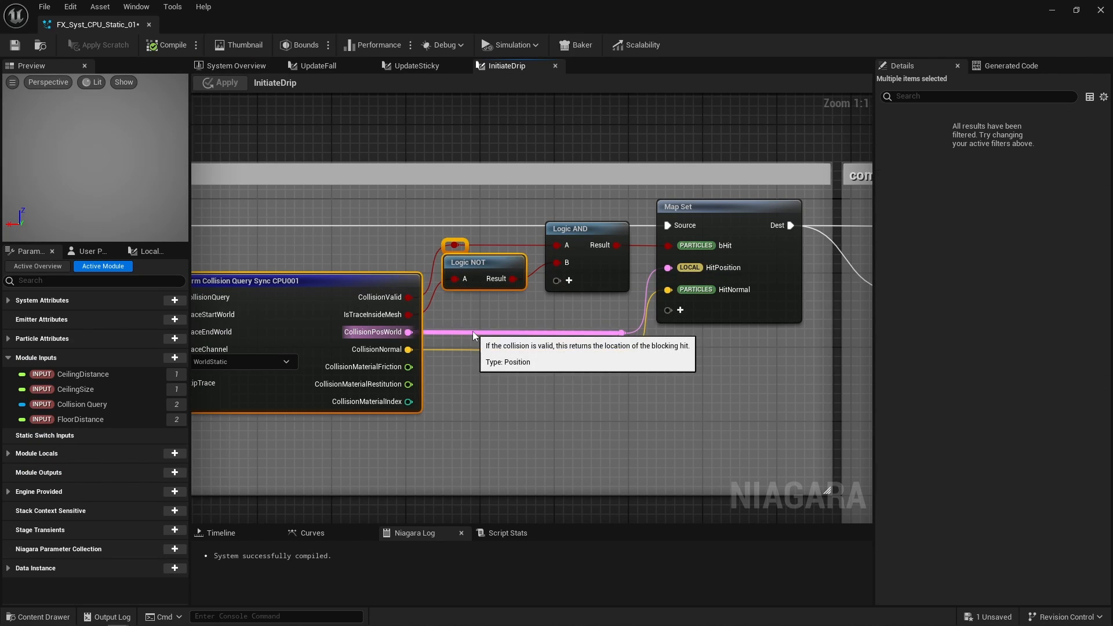
Return to the system overview and review the Drips emitter's Generate Death Event, Spawn Rate and Shape Location settings.
left_click(235, 66)
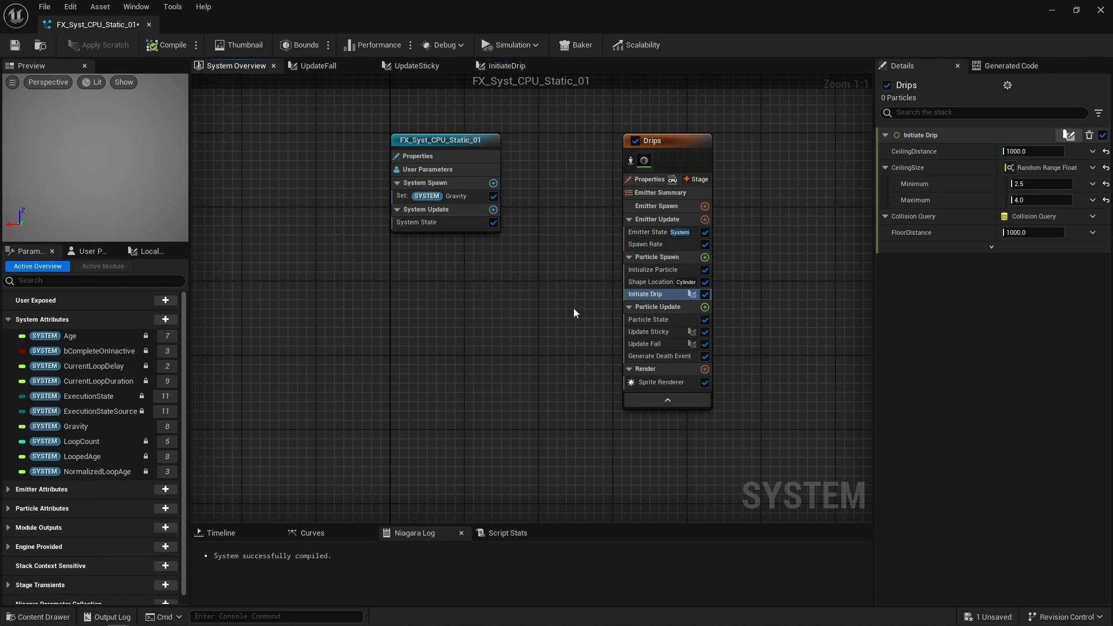
left_click(640, 356)
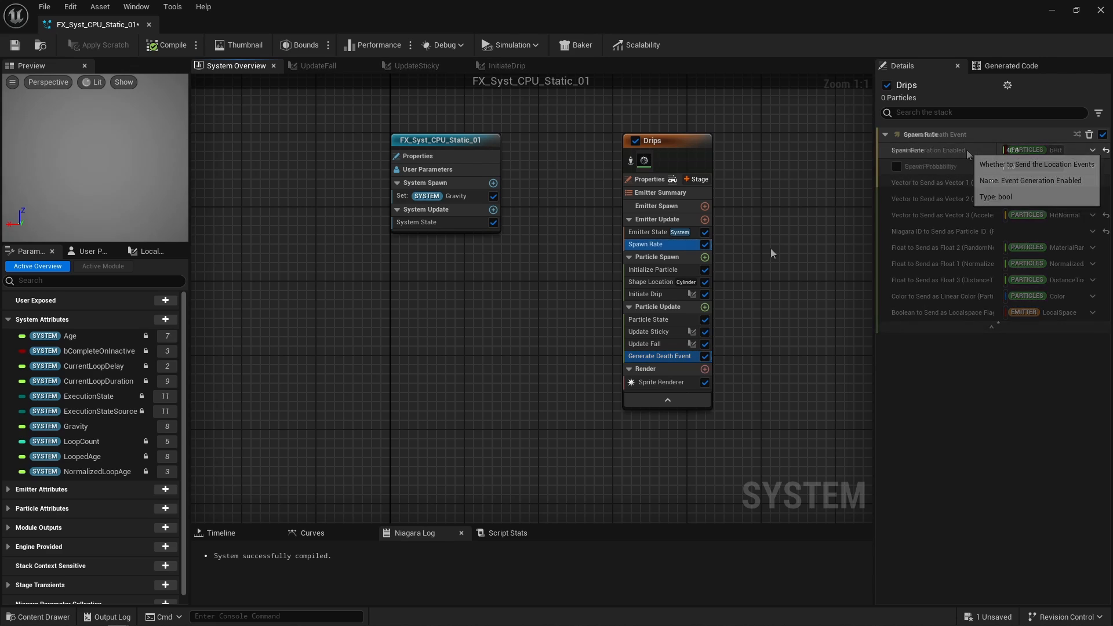
left_click(647, 283)
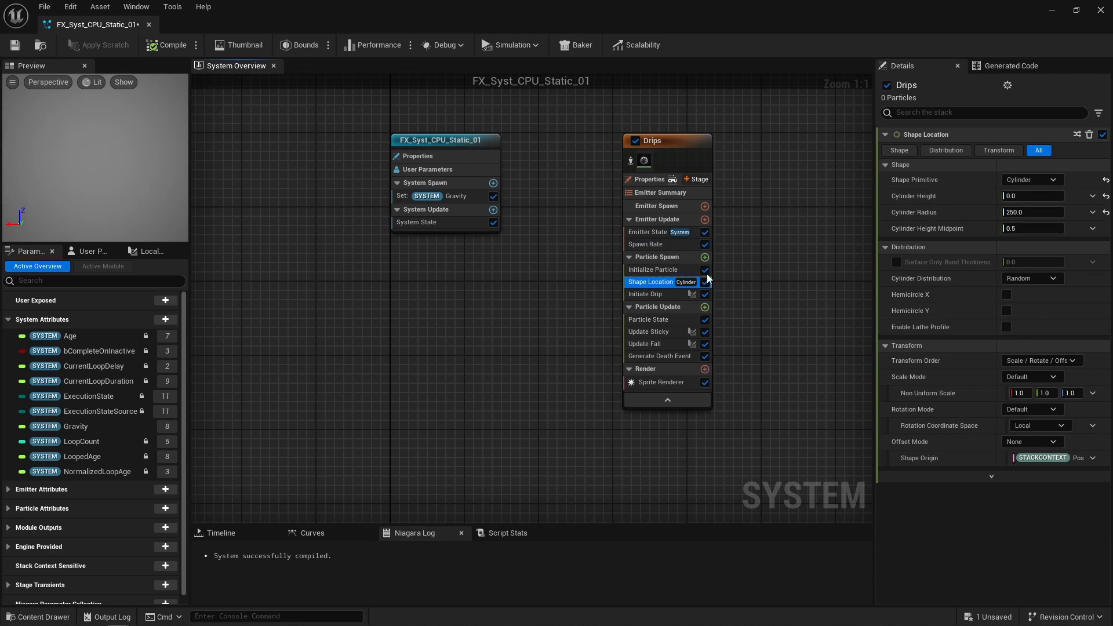
Recap InitiateDrip's ceiling trace, downward ground trace and FallDistance calculation.
double_click(648, 294)
scroll(307, 302, "up", 8)
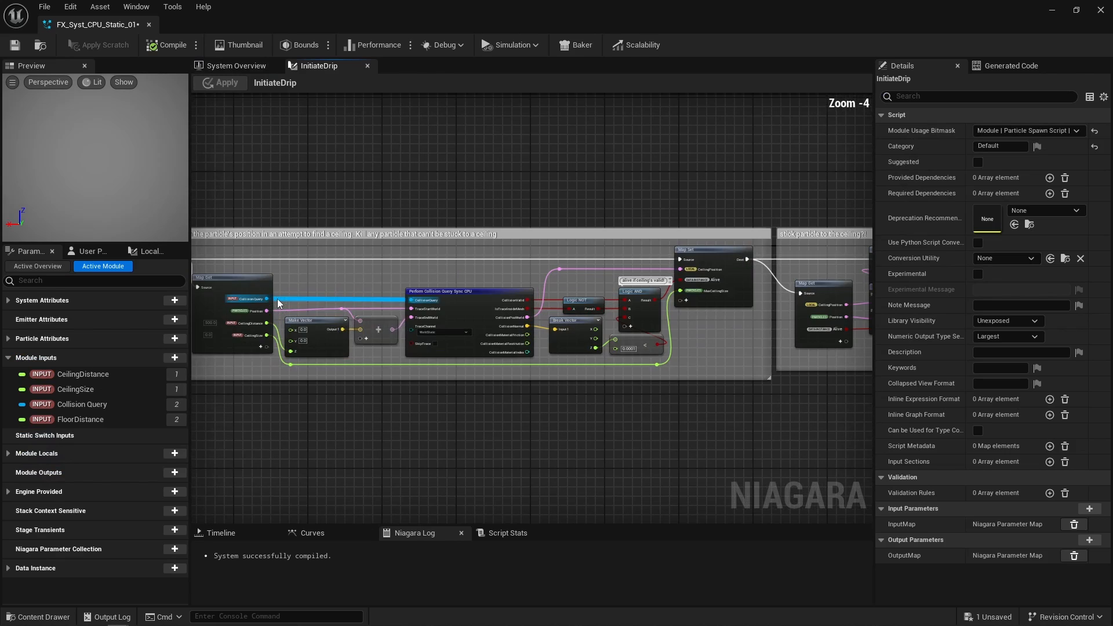
left_click_drag(465, 251, 792, 389)
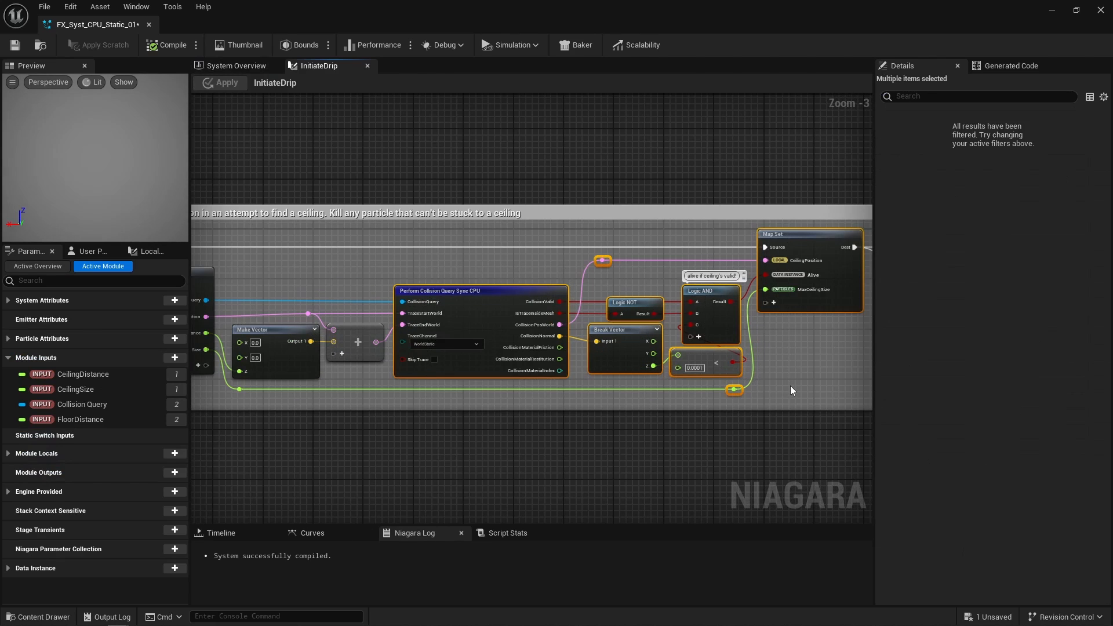
left_click(791, 386)
mouse_move(791, 386)
right_mouse_down()
mouse_move(278, 377)
mouse_move(194, 353)
right_mouse_up()
left_click_drag(278, 214, 699, 375)
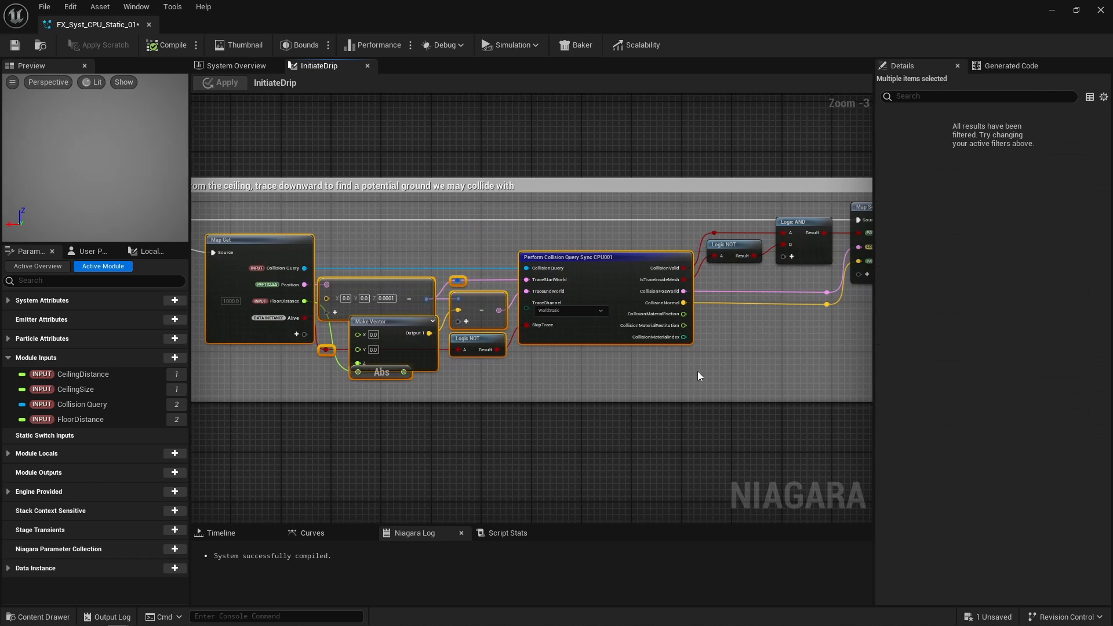
right_click_drag(705, 375, 193, 346)
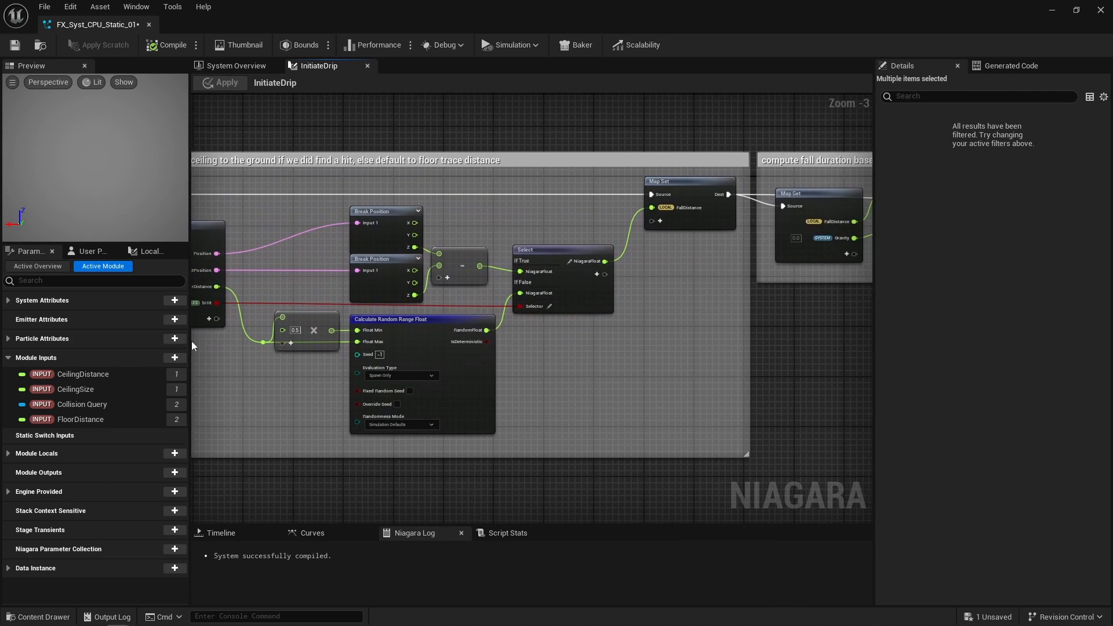
Review InitiateDrip's FallDuration calculation from FallDistance and Gravity, and the Map Set that initializes bFall.
right_click_drag(457, 280, 78, 289)
scroll(453, 278, "up", 2)
left_click_drag(506, 266, 783, 183)
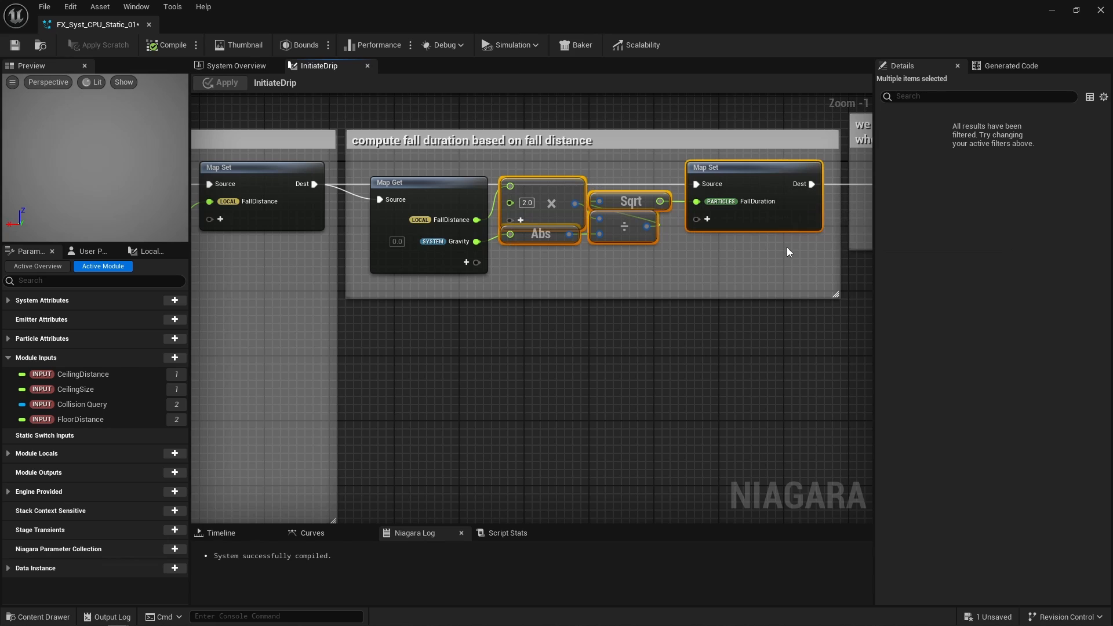
right_click_drag(787, 246, 276, 260)
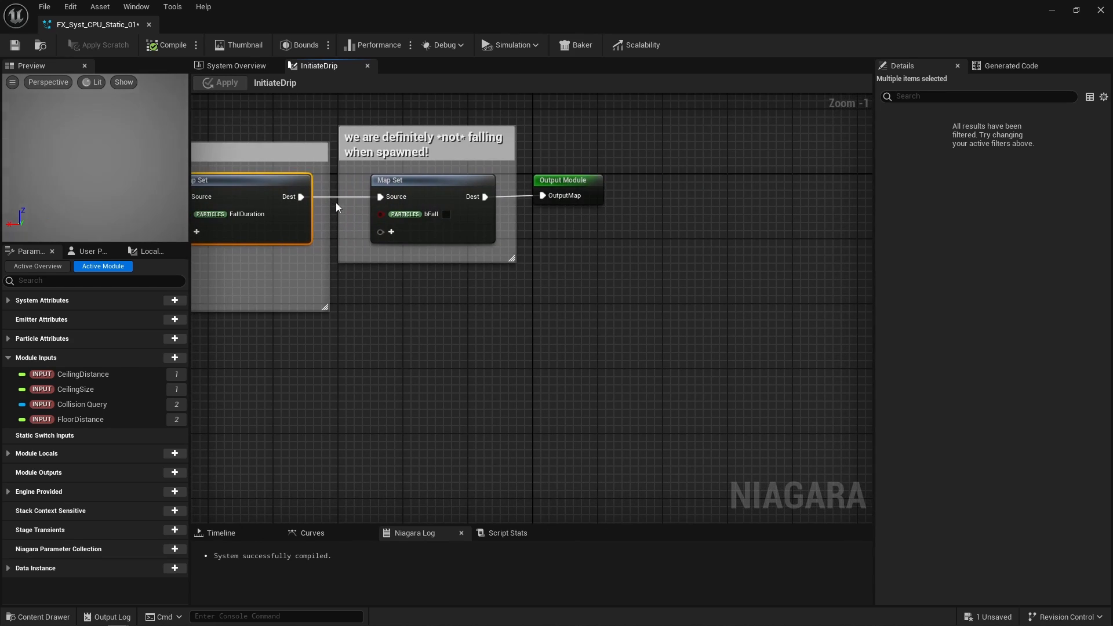
left_click_drag(346, 204, 428, 245)
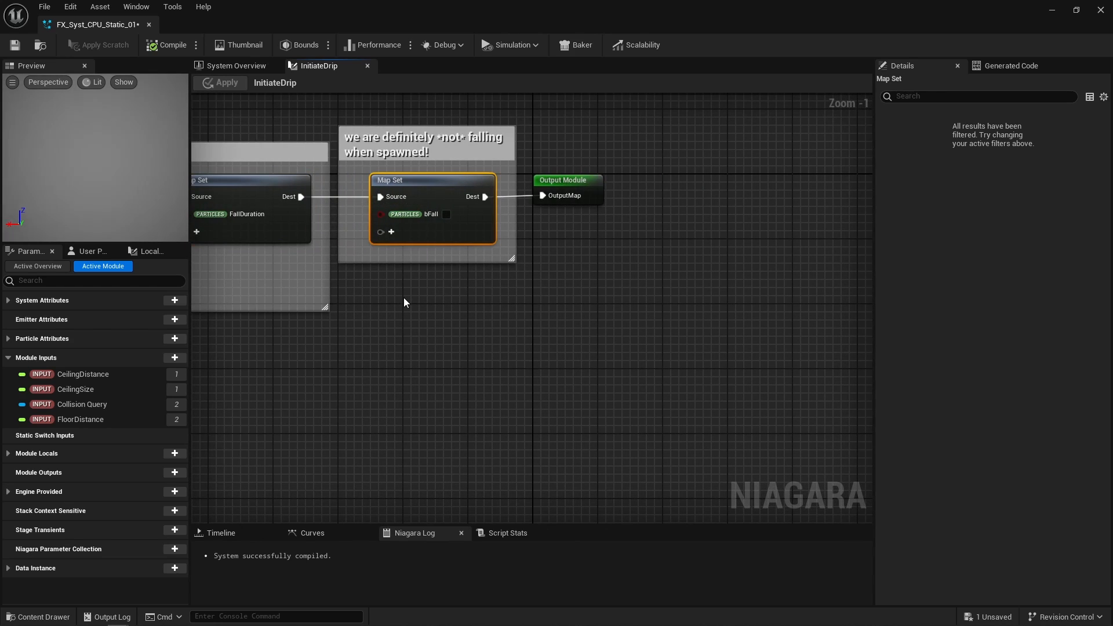
Open UpdateSticky and examine its opening node groups, including the bOversized check of NewSize against MaxCeilingSize.
left_click(234, 65)
double_click(658, 329)
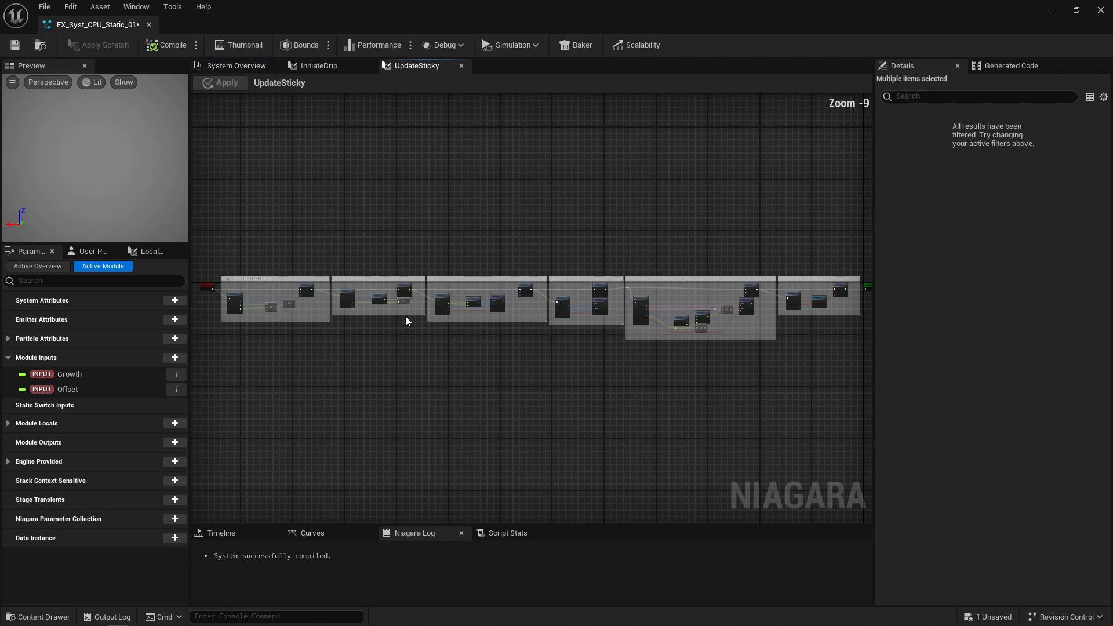
scroll(224, 307, "up", 3)
scroll(224, 308, "up", 1)
left_click_drag(323, 179, 739, 385)
right_click_drag(827, 425, 300, 385)
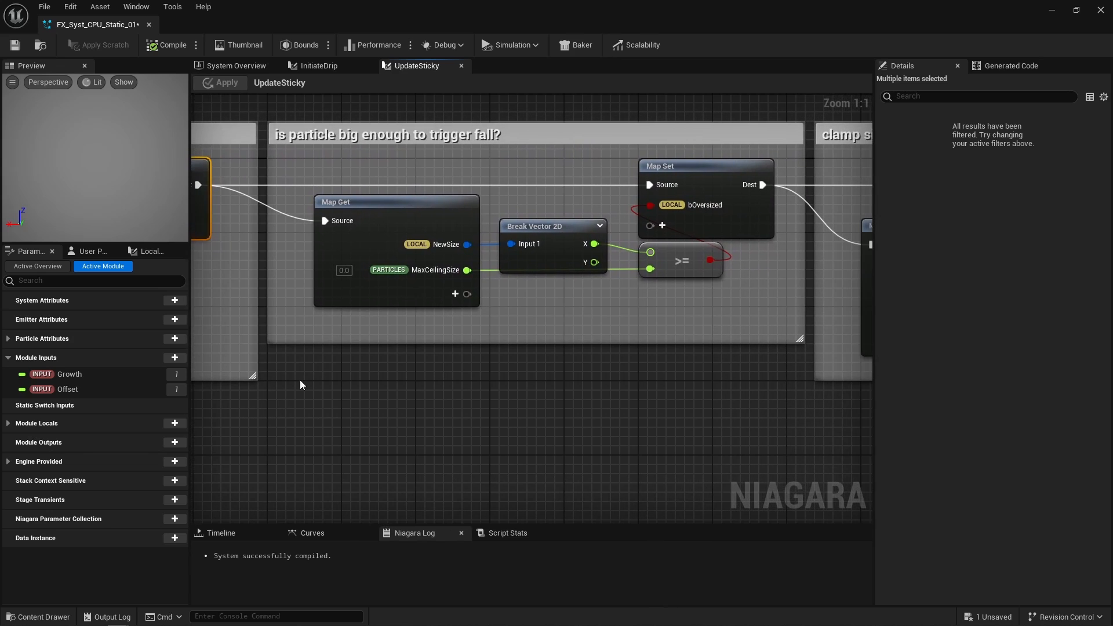
left_click_drag(362, 326, 746, 190)
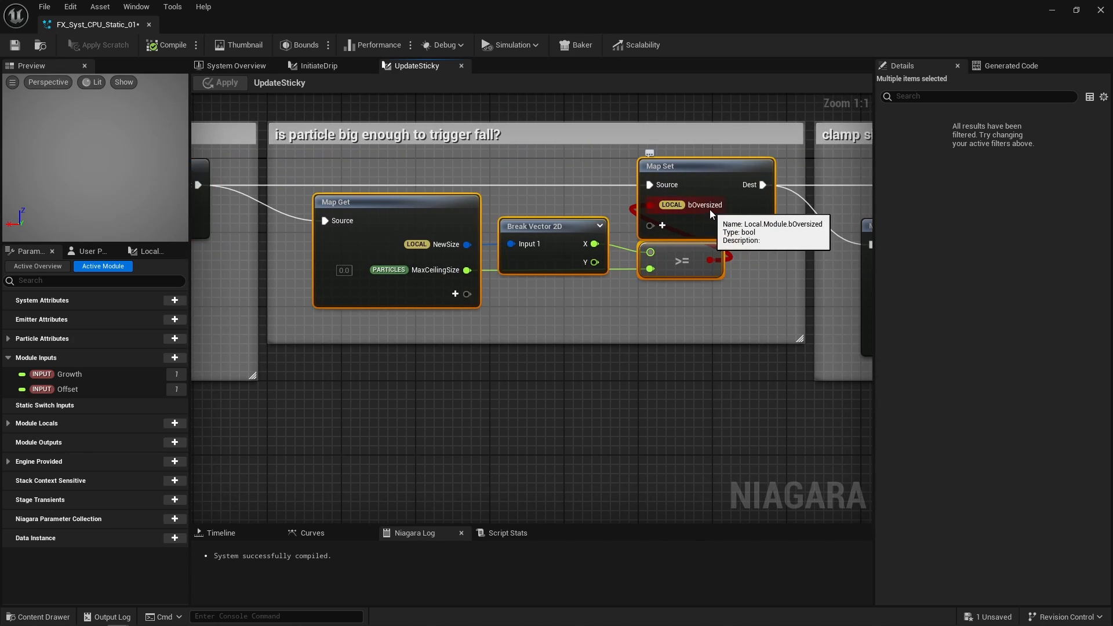
Examine the end of UpdateSticky, where bOversized and bFall are combined to set the particle's bFall.
scroll(709, 210, "down", 5)
right_click_drag(726, 238, 232, 291)
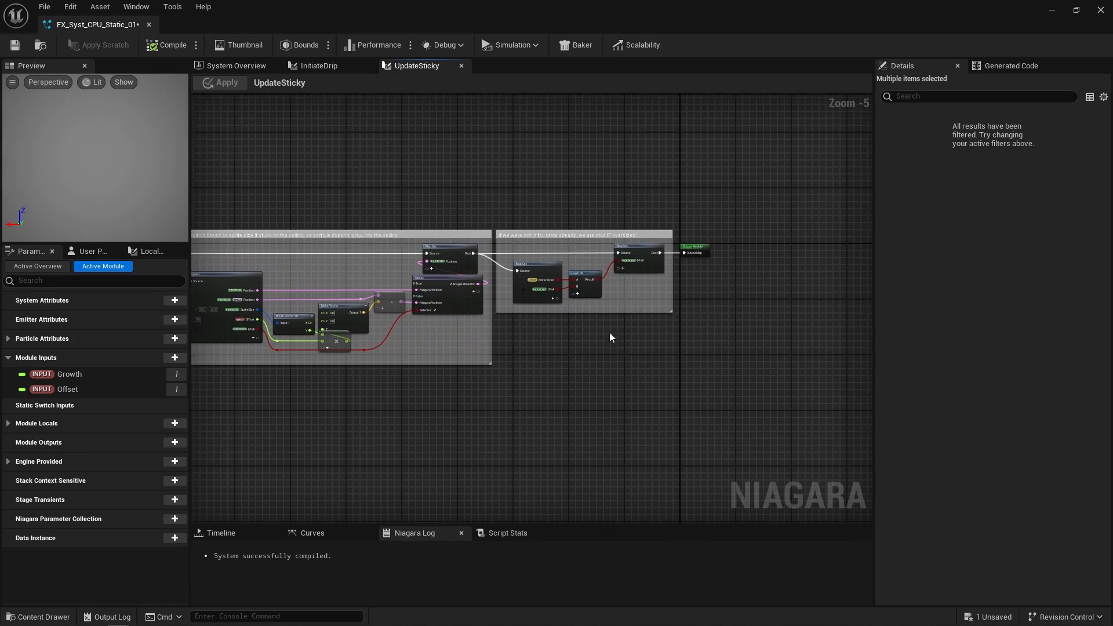
scroll(609, 338, "up", 5)
left_click(666, 105)
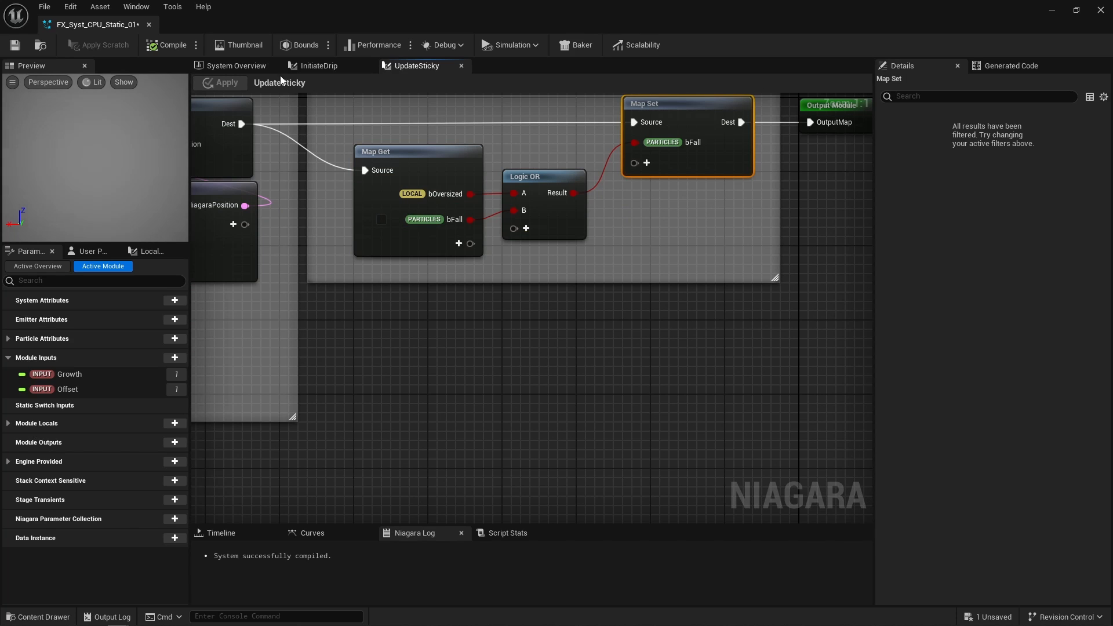
Open UpdateFall and review the FallTime increment for falling particles and the node group that follows it.
left_click(234, 66)
left_click(637, 345)
double_click(638, 346)
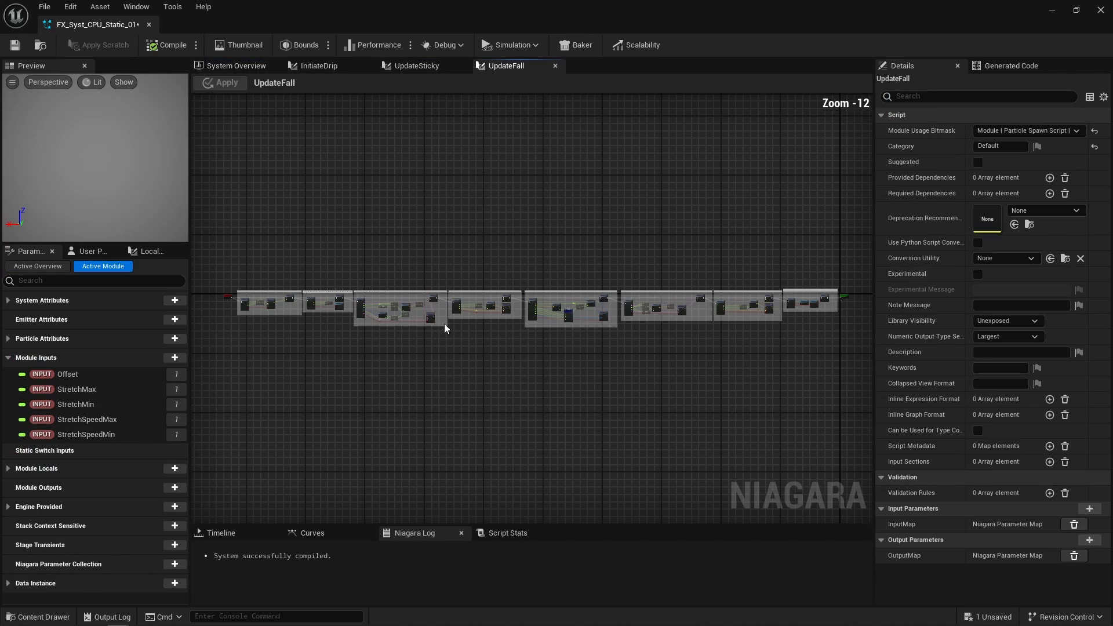
scroll(241, 317, "up", 12)
left_click_drag(339, 328, 776, 236)
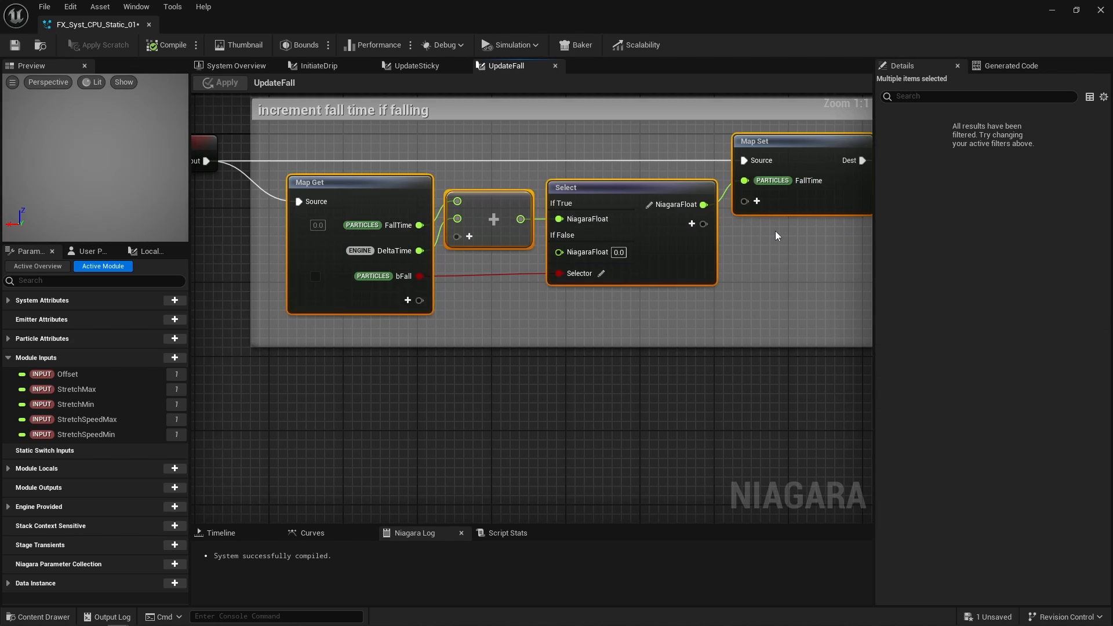
right_click_drag(777, 236, 276, 197)
left_click_drag(359, 149, 663, 295)
Examine the last UpdateFall group, where bEndFall and Alive determine whether the particle dies at the ground.
scroll(632, 189, "down", 1)
scroll(631, 190, "down", 5)
right_click_drag(709, 346, 200, 349)
right_click_drag(864, 231, 607, 237)
scroll(608, 238, "up", 7)
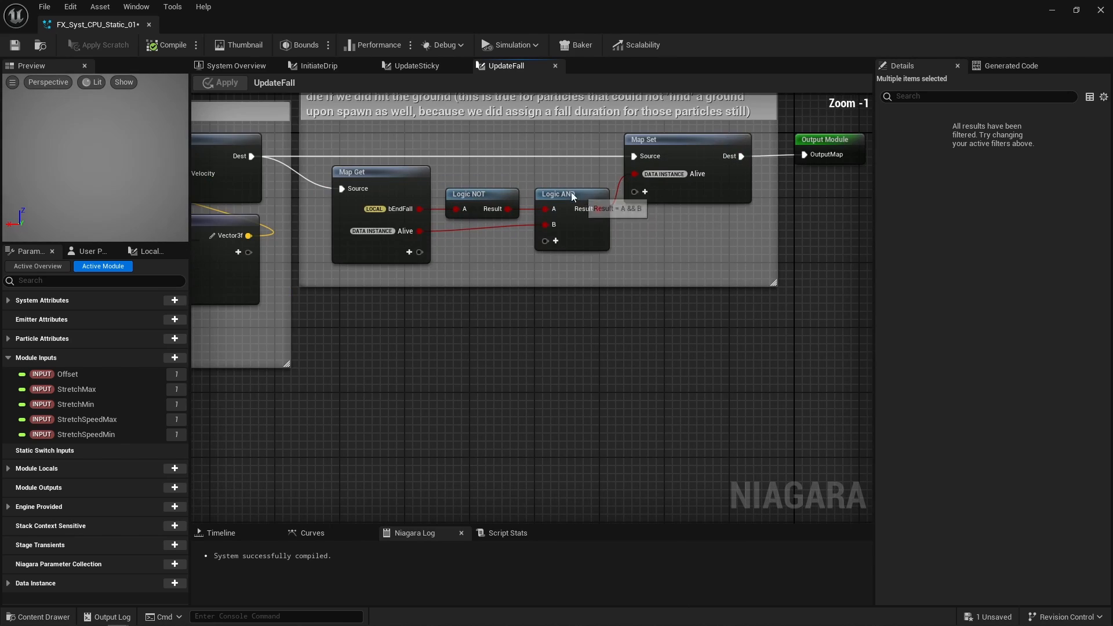
left_click_drag(399, 144, 635, 259)
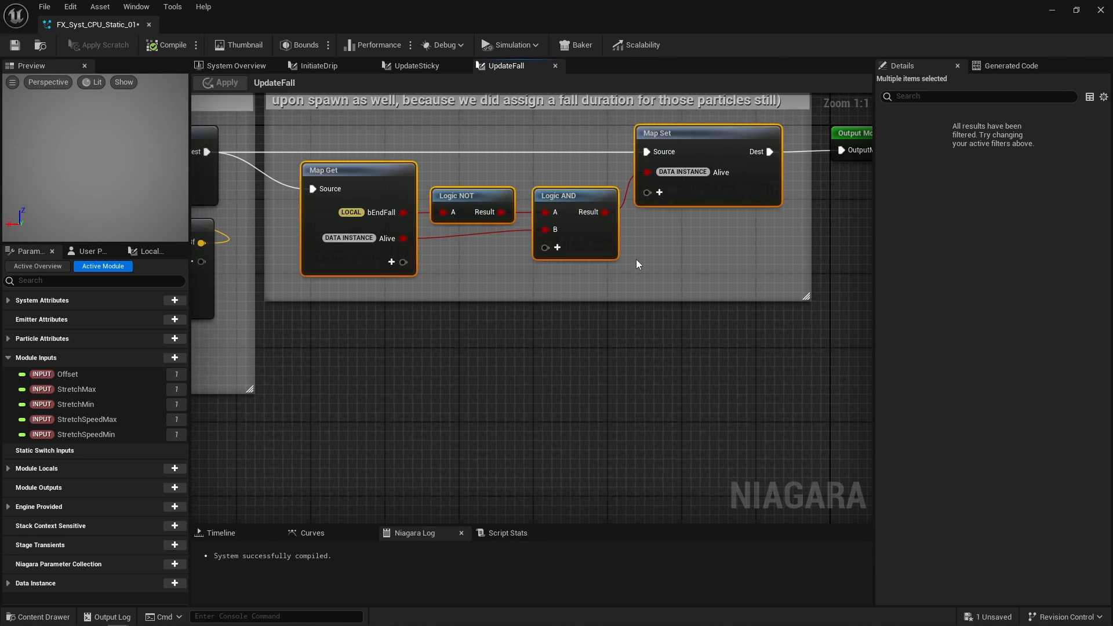
Examine UpdateFall's ballistic trajectory group, tracing how FallTime, Gravity and the initial Position feed the particle's Position.
scroll(645, 262, "down", 6)
right_click_drag(278, 287, 540, 284)
scroll(540, 284, "up", 5)
right_click_drag(454, 214, 402, 200)
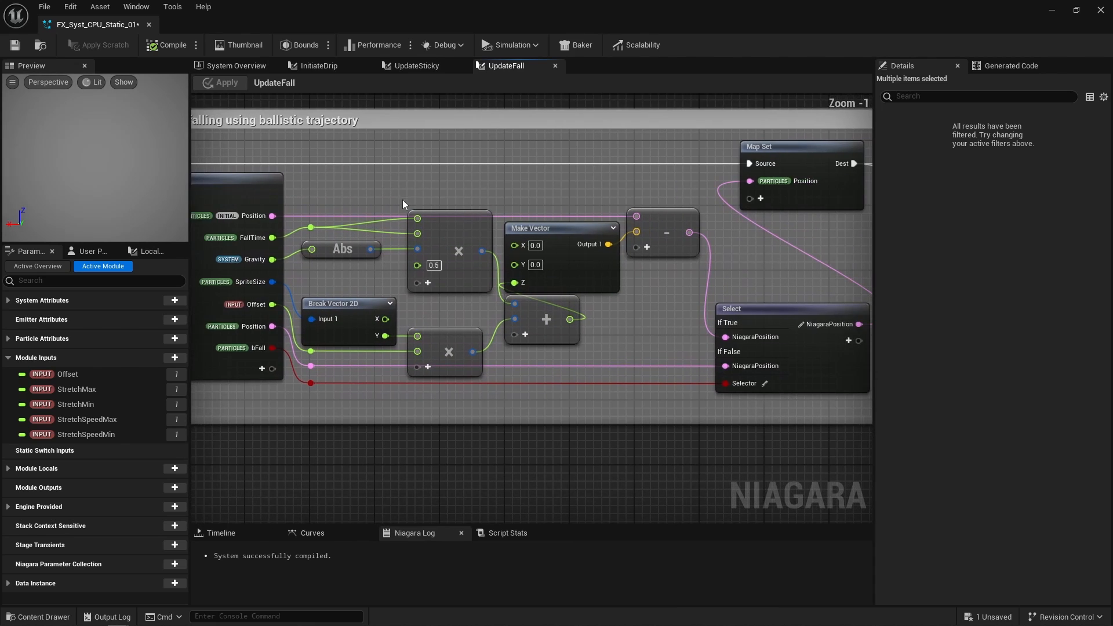
left_click(777, 189)
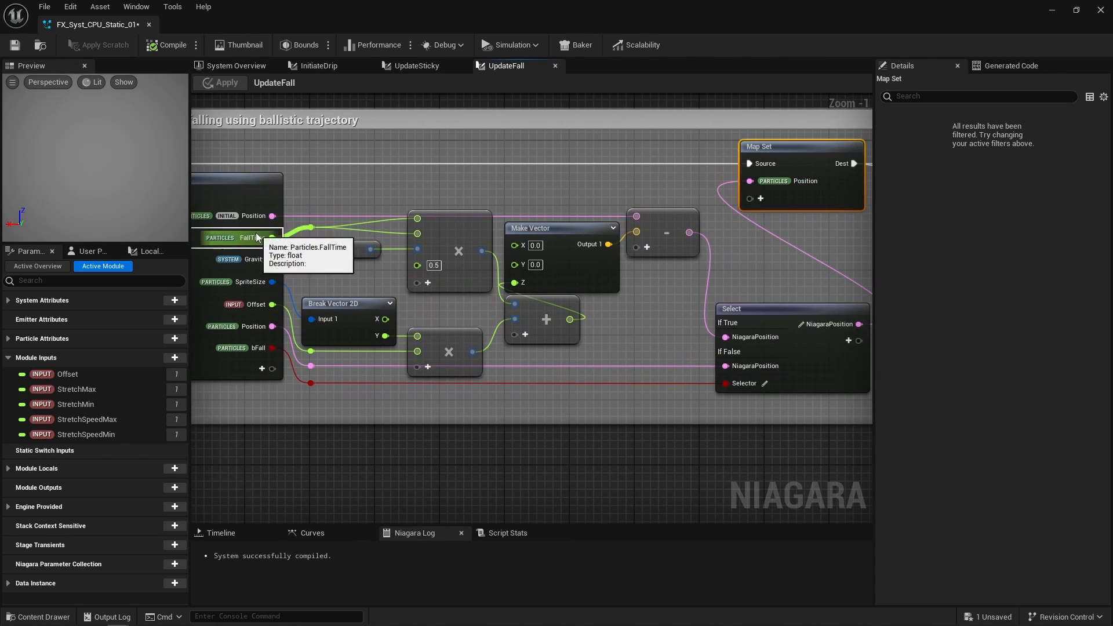
left_click(356, 200)
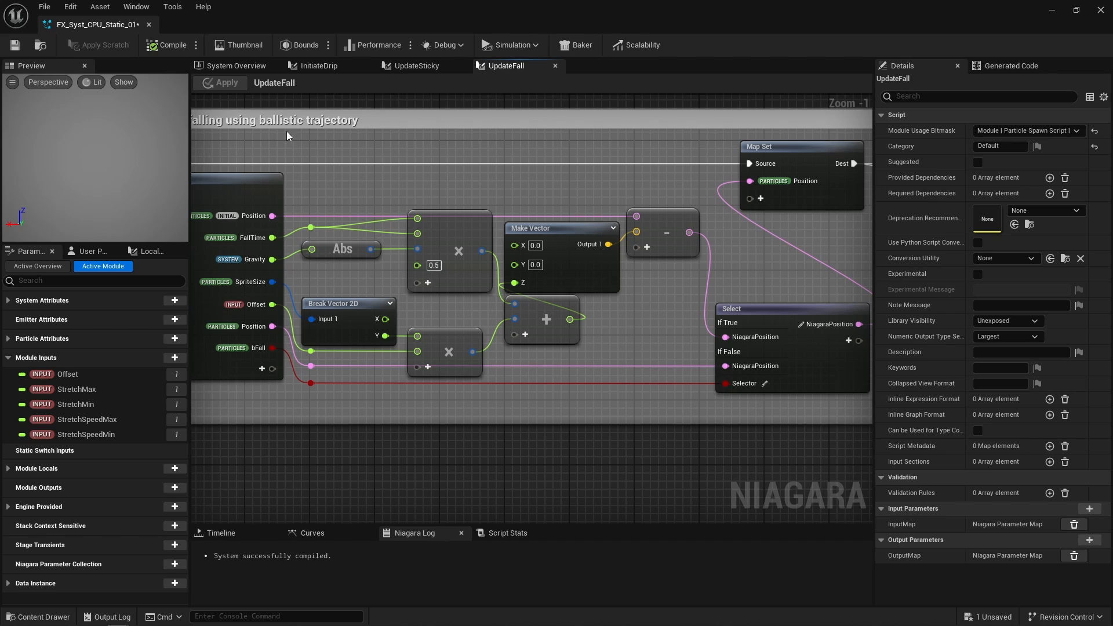
Return to the system overview and review the Drips Generate Death Event settings and the HitDroplets event handler.
left_click(248, 67)
left_click(653, 356)
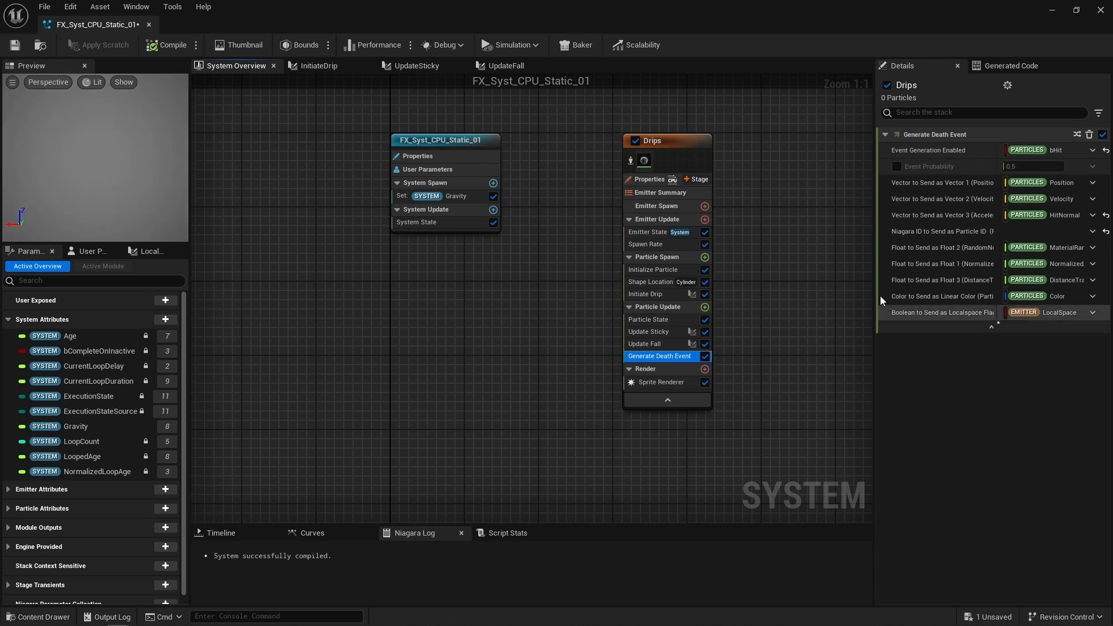
right_click_drag(794, 266, 360, 287)
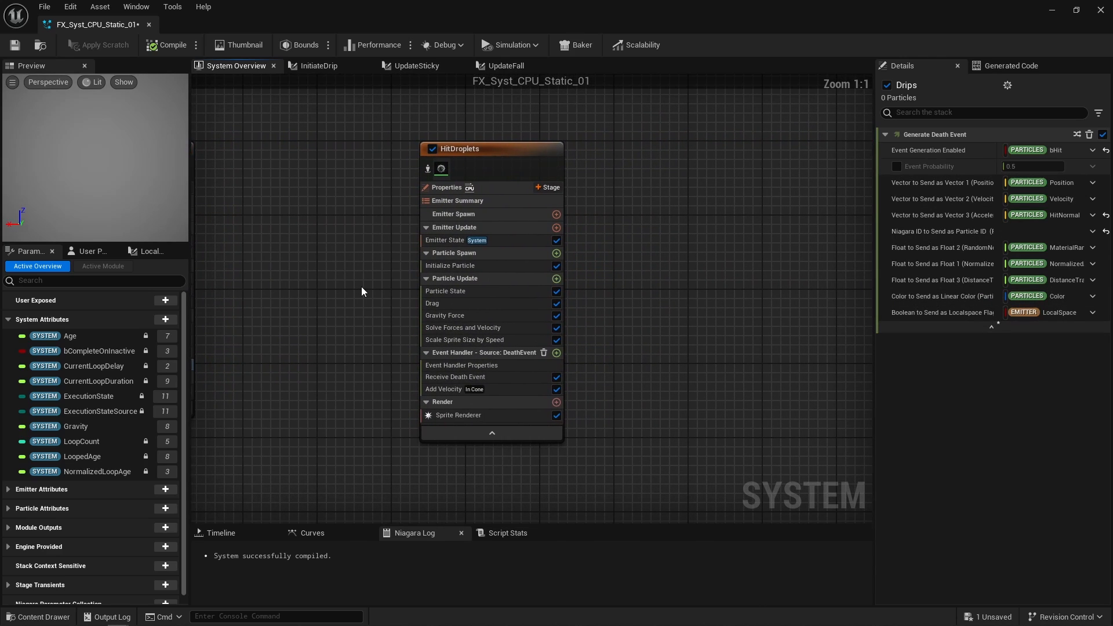
left_click(494, 353)
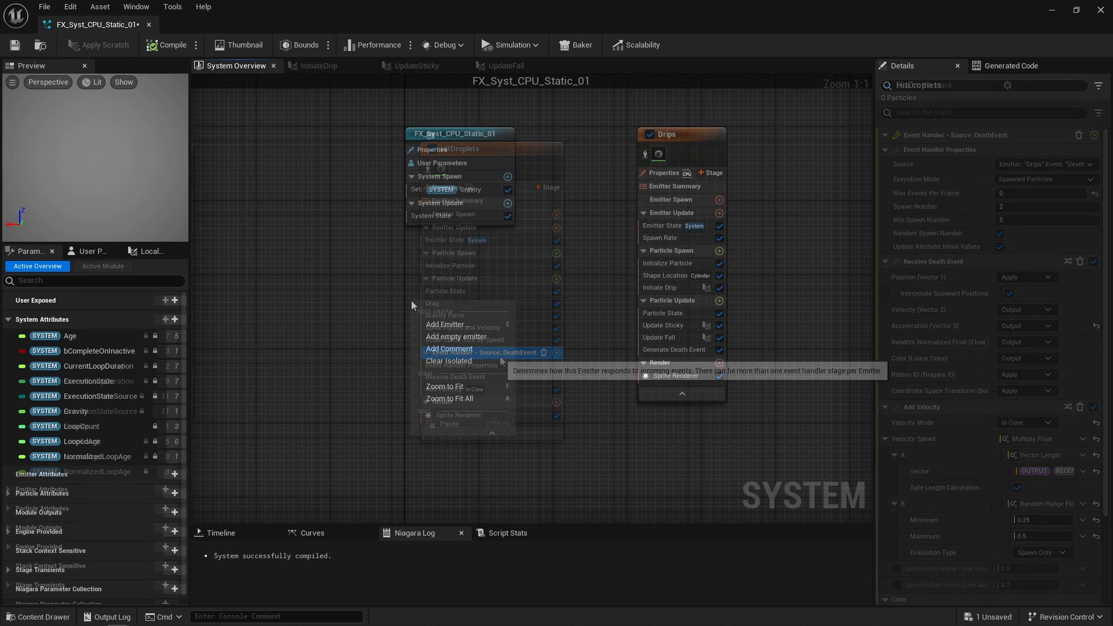
Add an empty emitter to the system and give it an Event Handler stage.
left_click(435, 331)
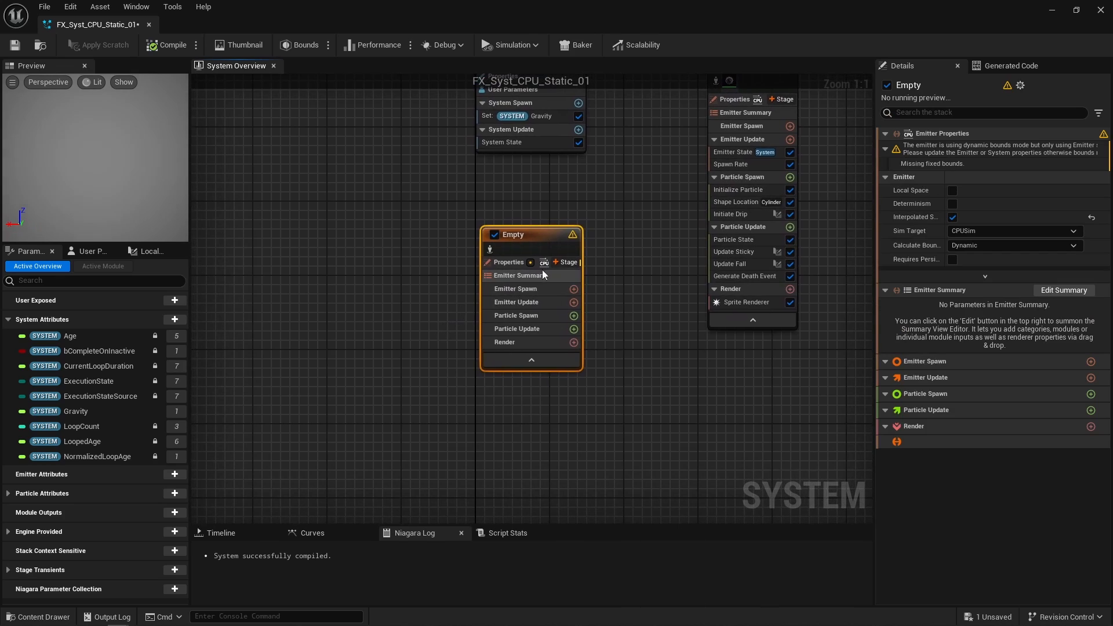
left_click(562, 261)
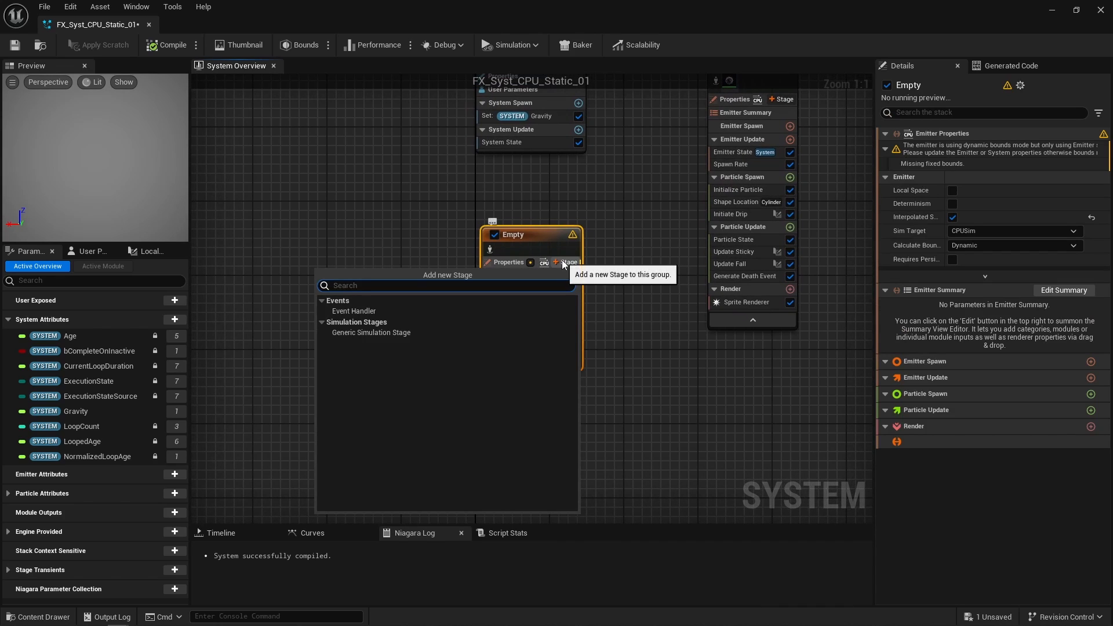
left_click(537, 307)
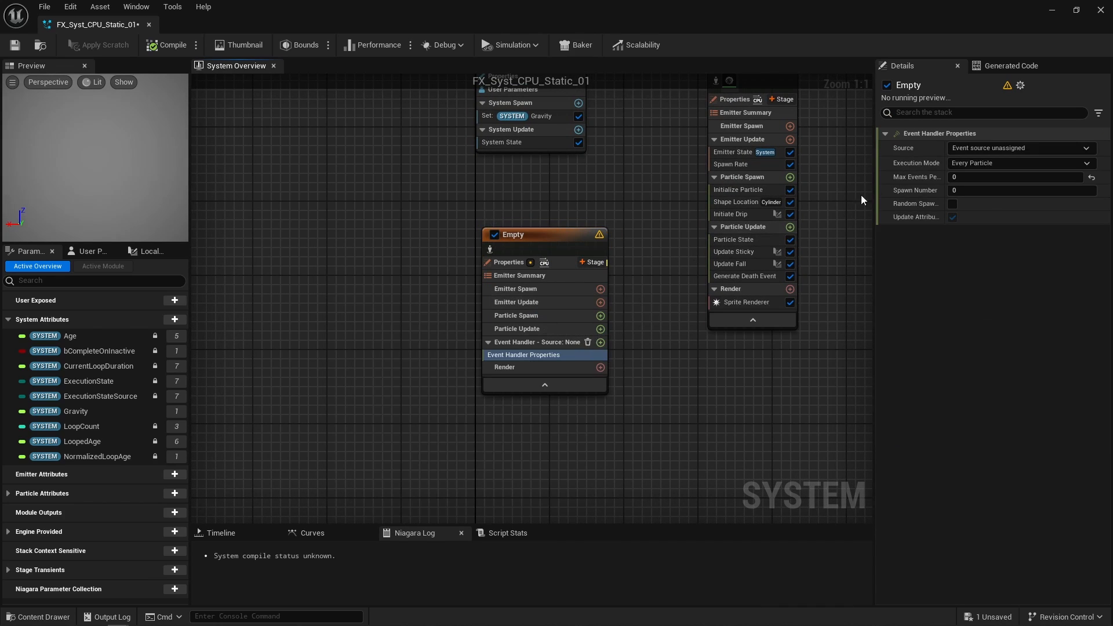
Set the Empty emitter's event handler source to the Drips Death Event and its execution mode to Spawned Particles.
left_click(983, 148)
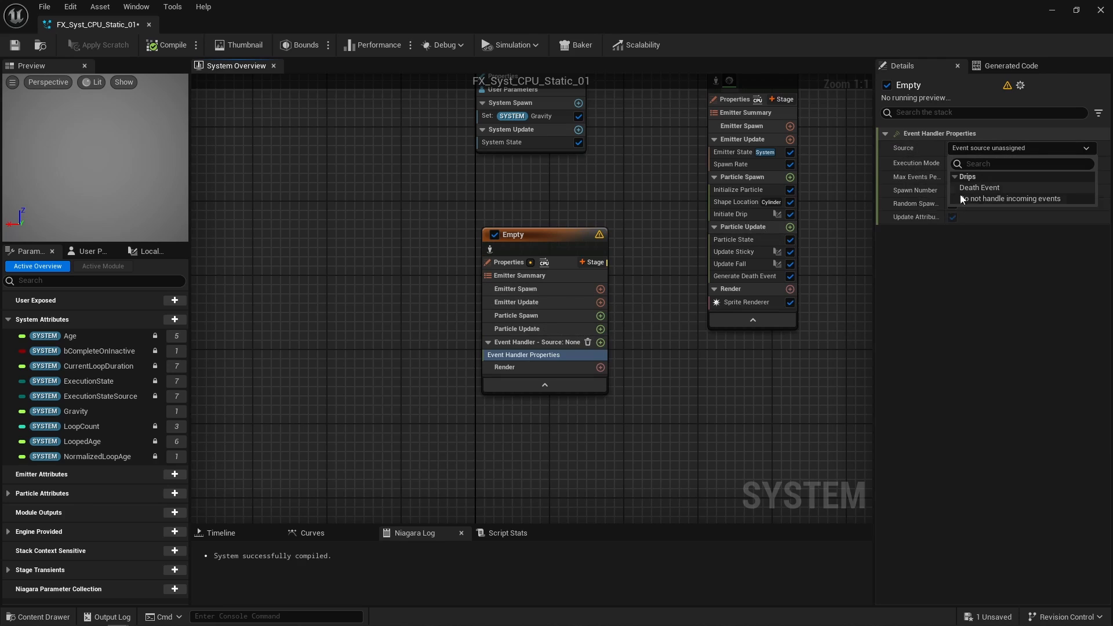
right_click_drag(668, 207, 627, 307)
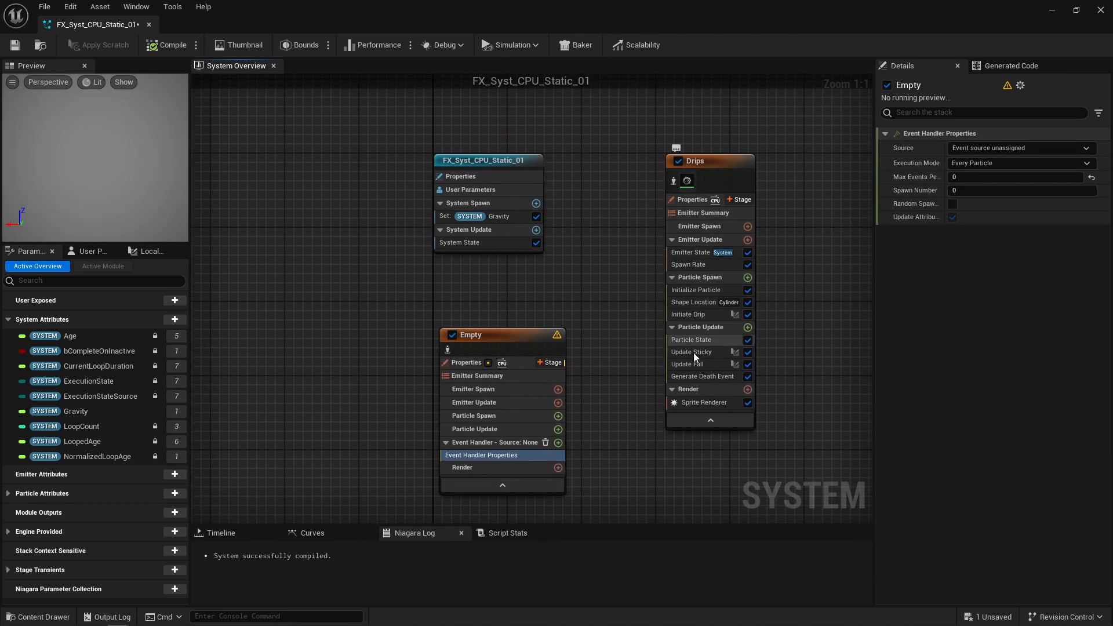
left_click(992, 149)
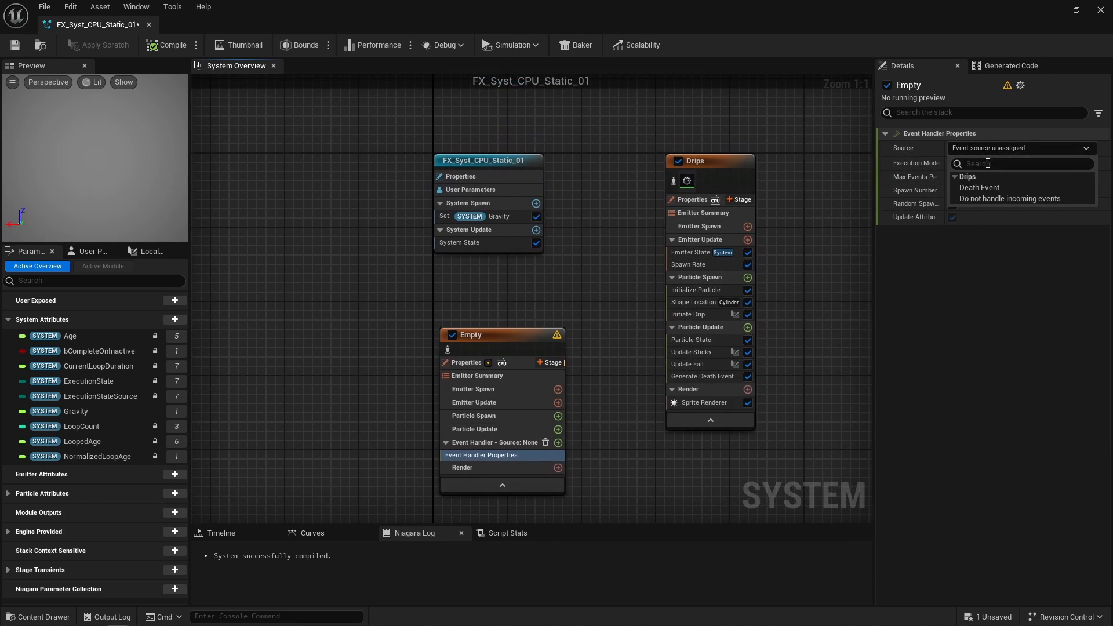
left_click(962, 187)
left_click(986, 165)
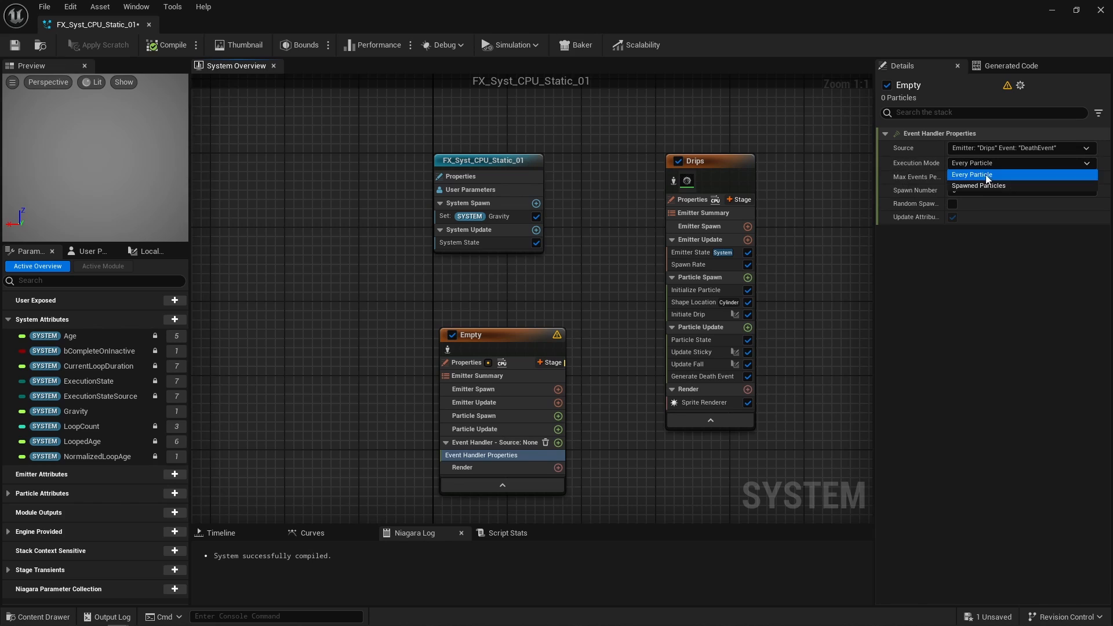
left_click(984, 184)
Set the event handler's Spawn Number to 5 and enable Random Spawn Number with a minimum of 2.
left_click(984, 188)
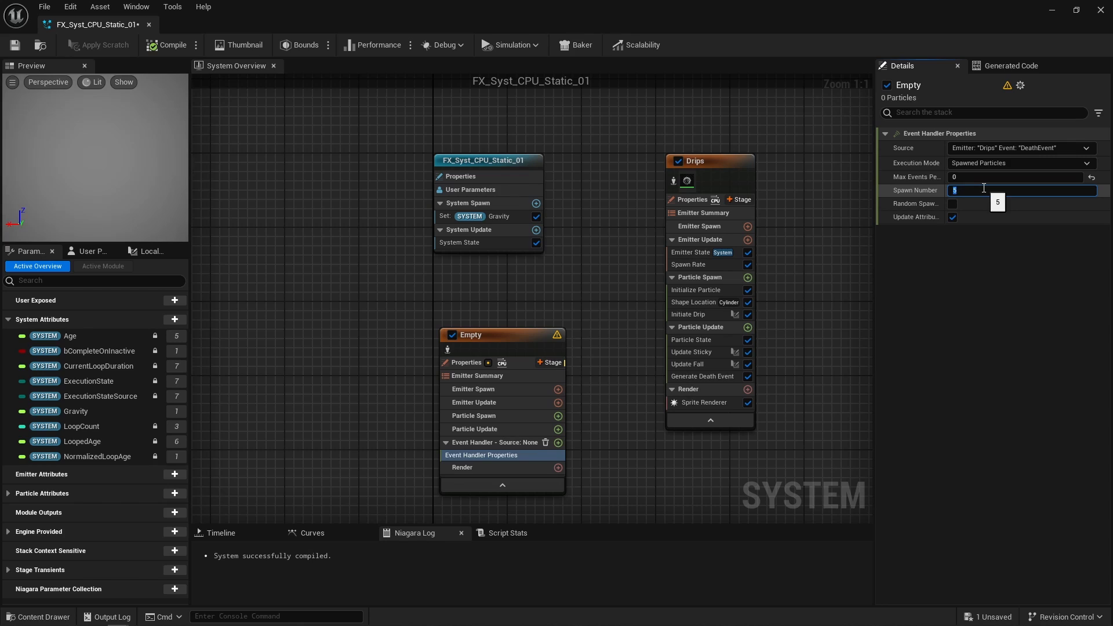
type("5")
left_click(952, 203)
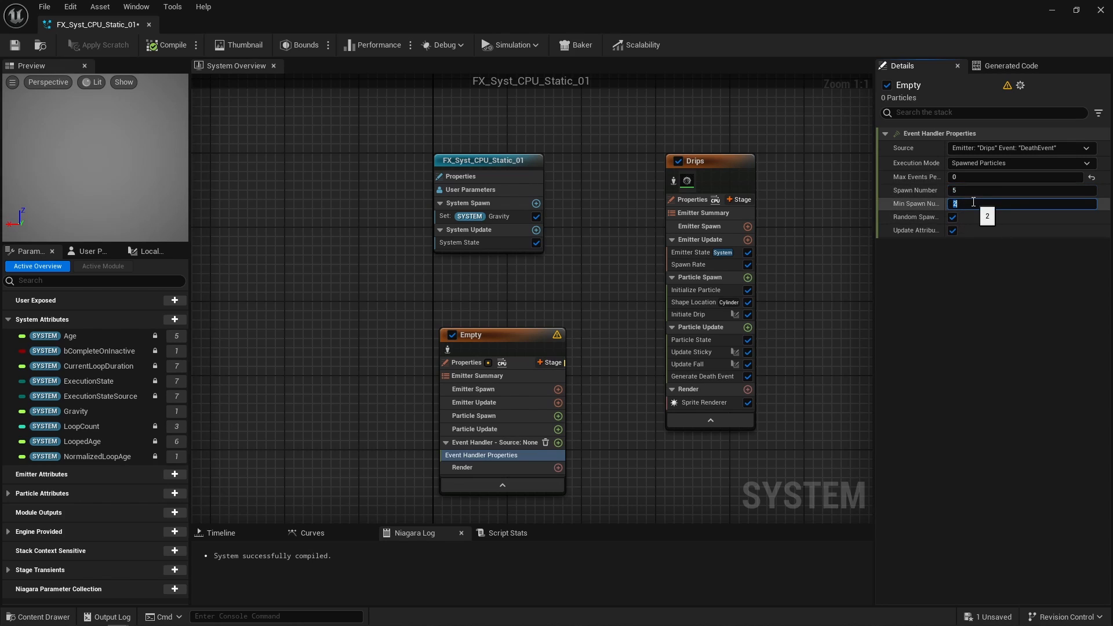
Add a Receive Death Event module to the Empty emitter's event handler.
left_click(558, 443)
type("rece")
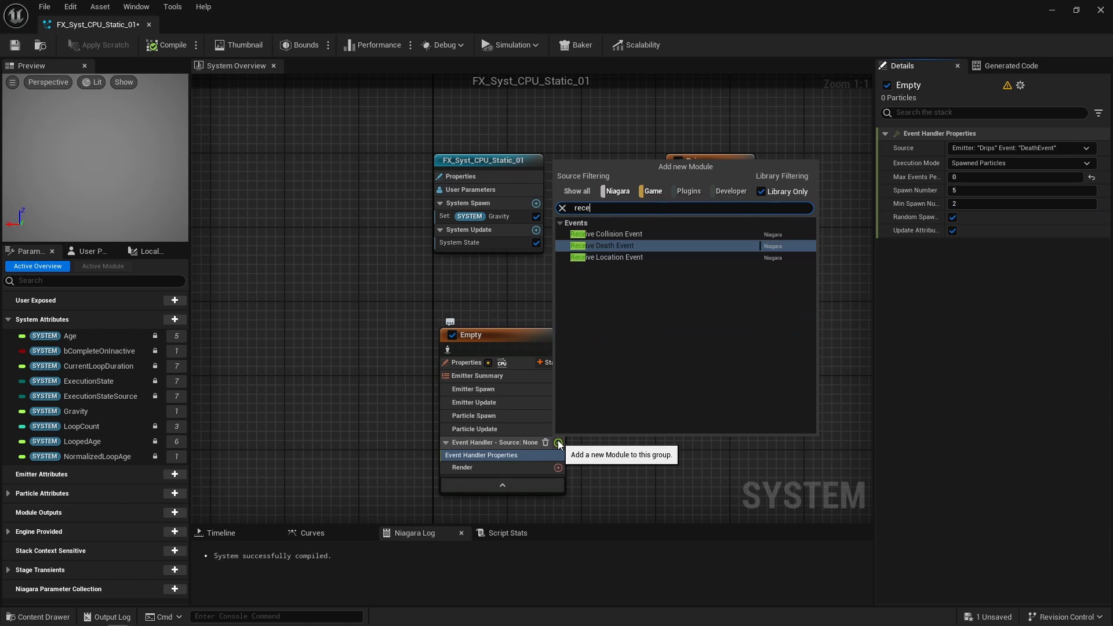
left_click(630, 245)
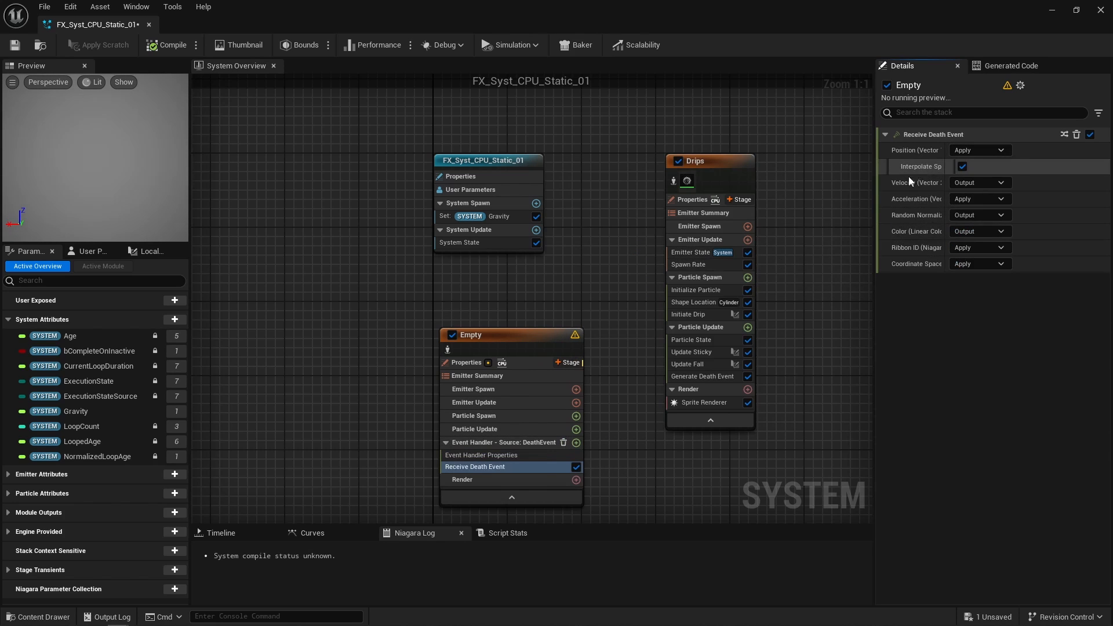
Set Acceleration, Ribbon ID and Coordinate Space Transform to Output in the Receive Death Event module.
mouse_move(918, 271)
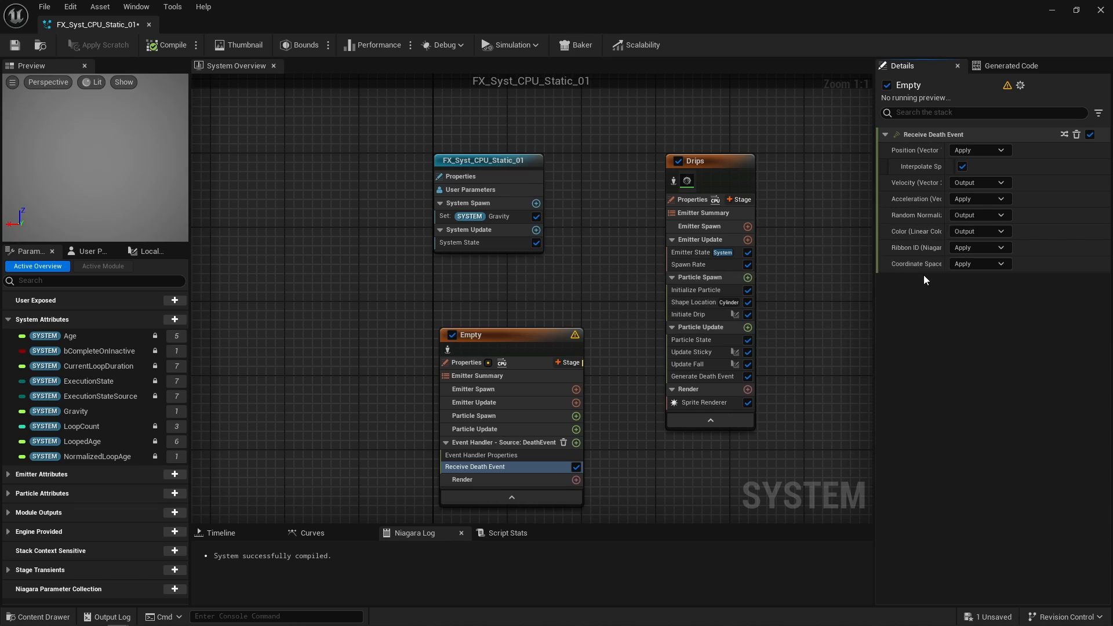
mouse_move(994, 153)
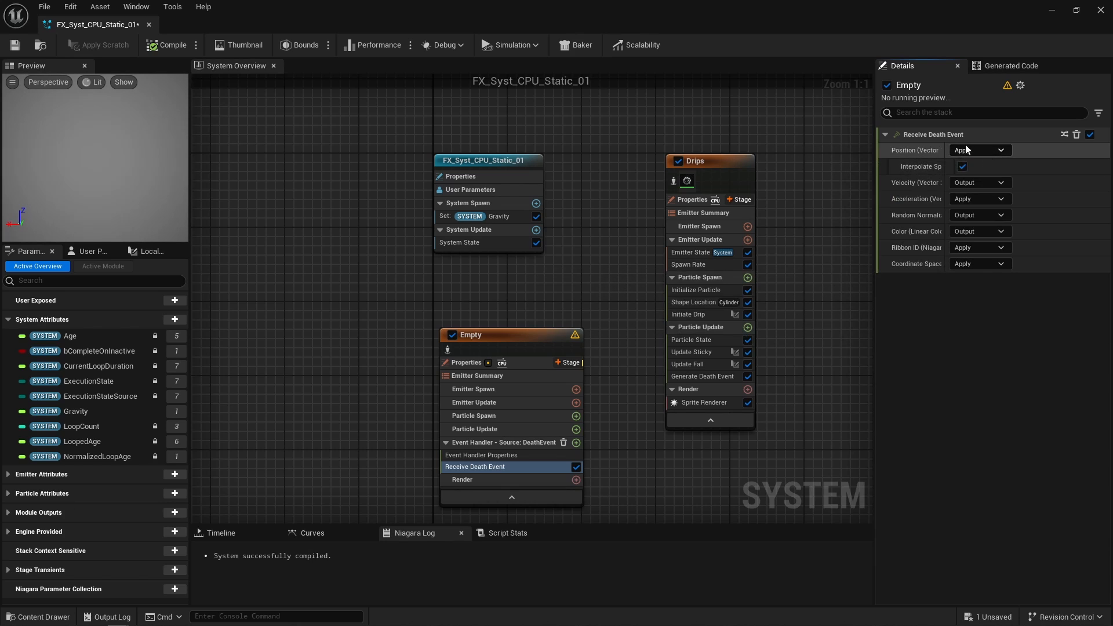
left_click(981, 199)
left_click(996, 247)
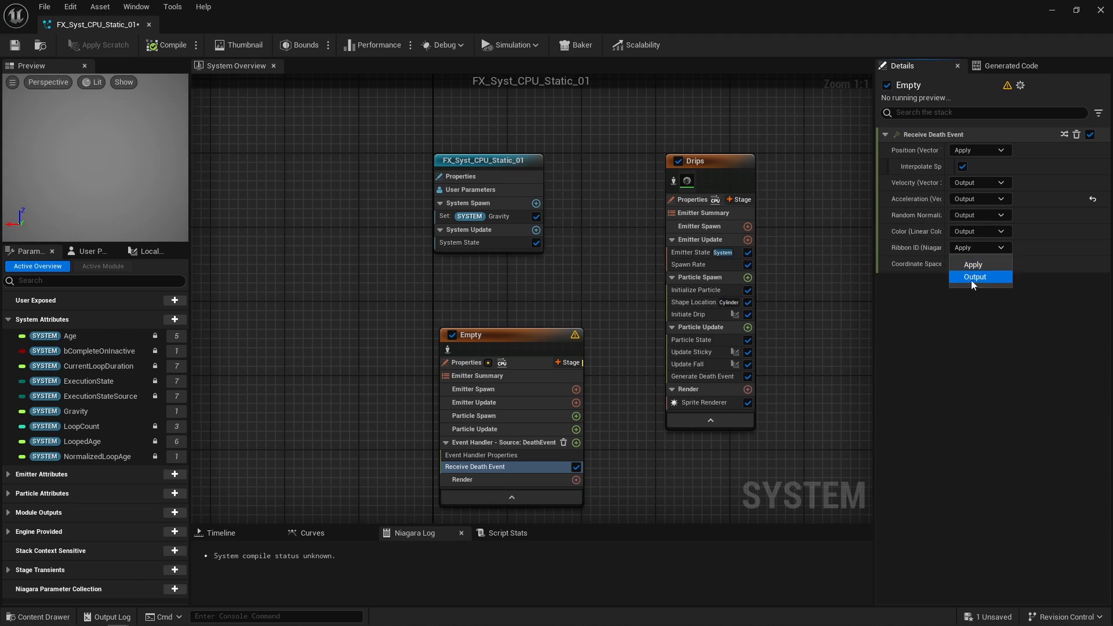
left_click(971, 277)
left_click(974, 263)
left_click(967, 293)
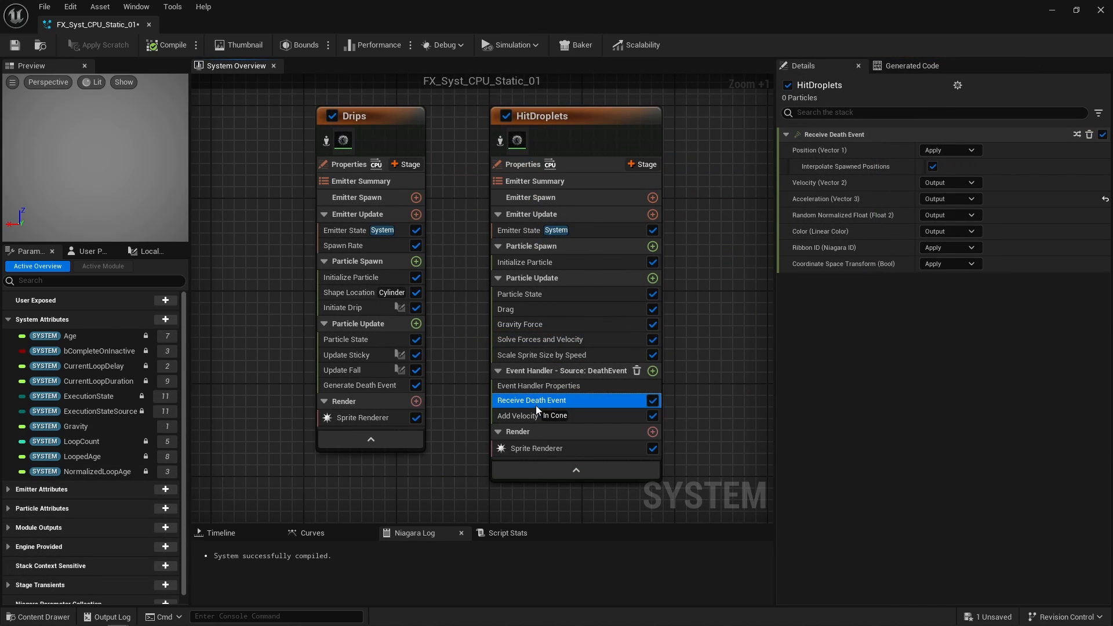
Compare the vectors used by HitDroplets' Add Velocity module with those sent by the Drips Generate Death Event.
left_click(536, 414)
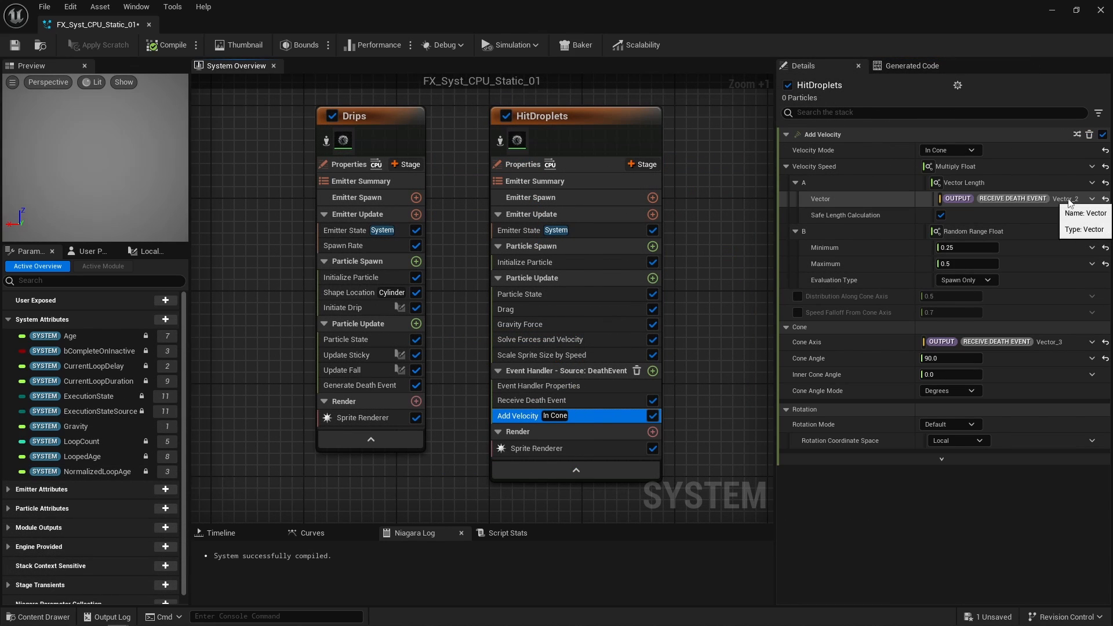
left_click(373, 386)
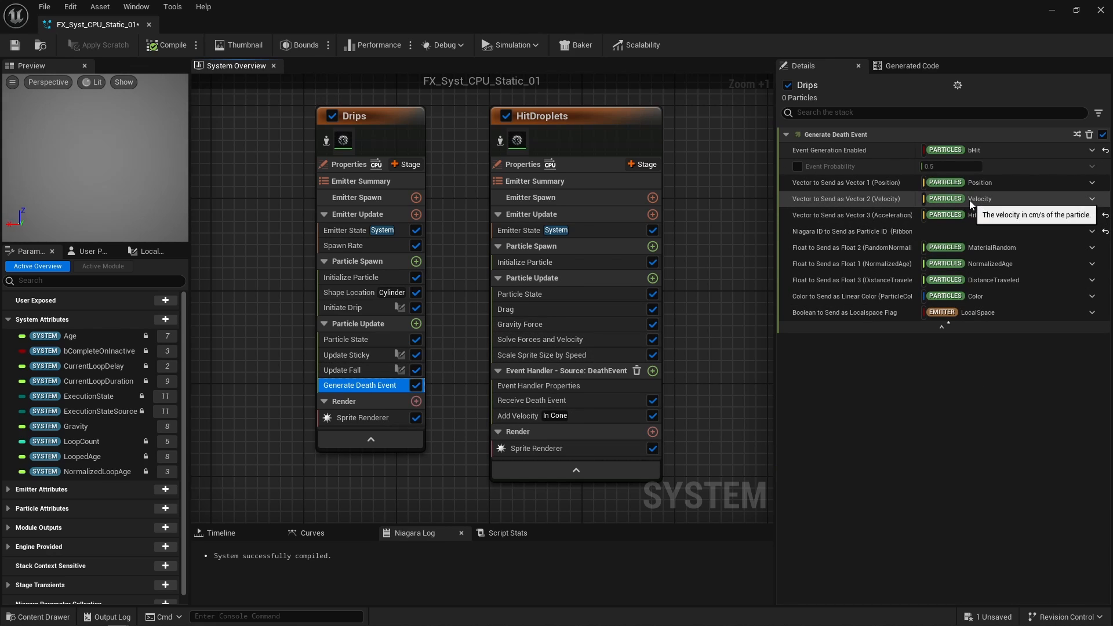
Check the Cone Axis of HitDroplets' Add Velocity module against Vector 3 sent by the Drips Generate Death Event.
left_click(522, 413)
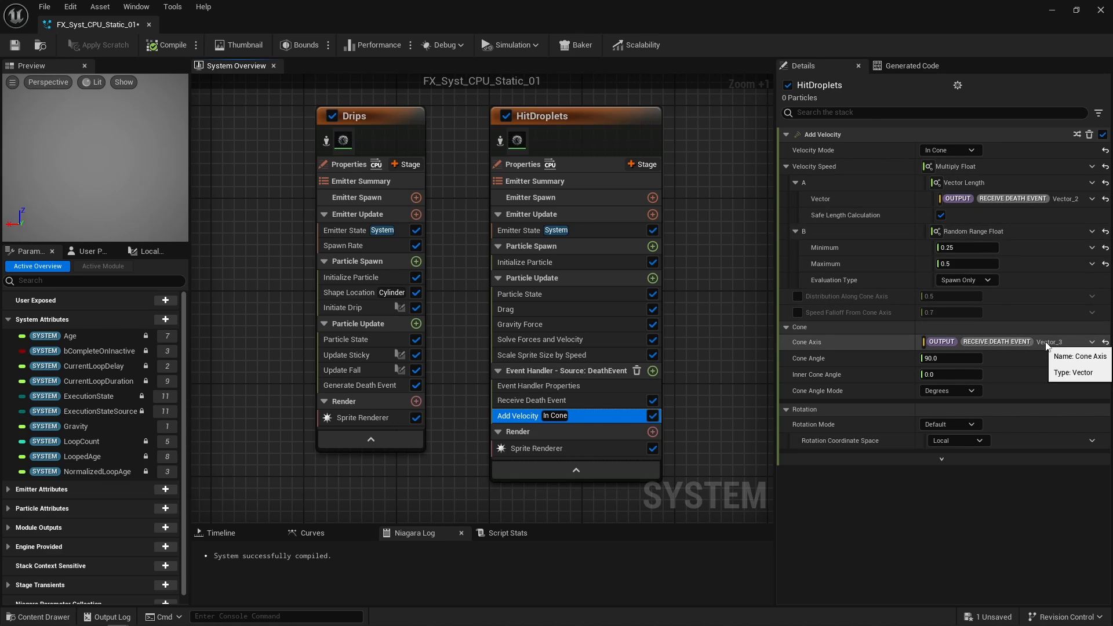
left_click(360, 385)
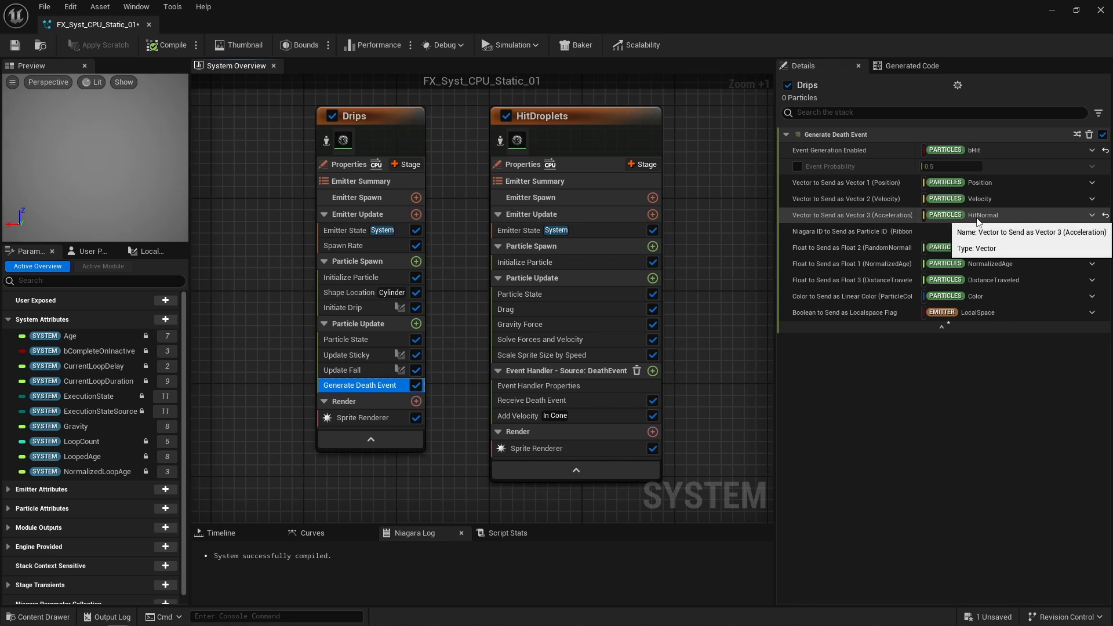
left_click(535, 413)
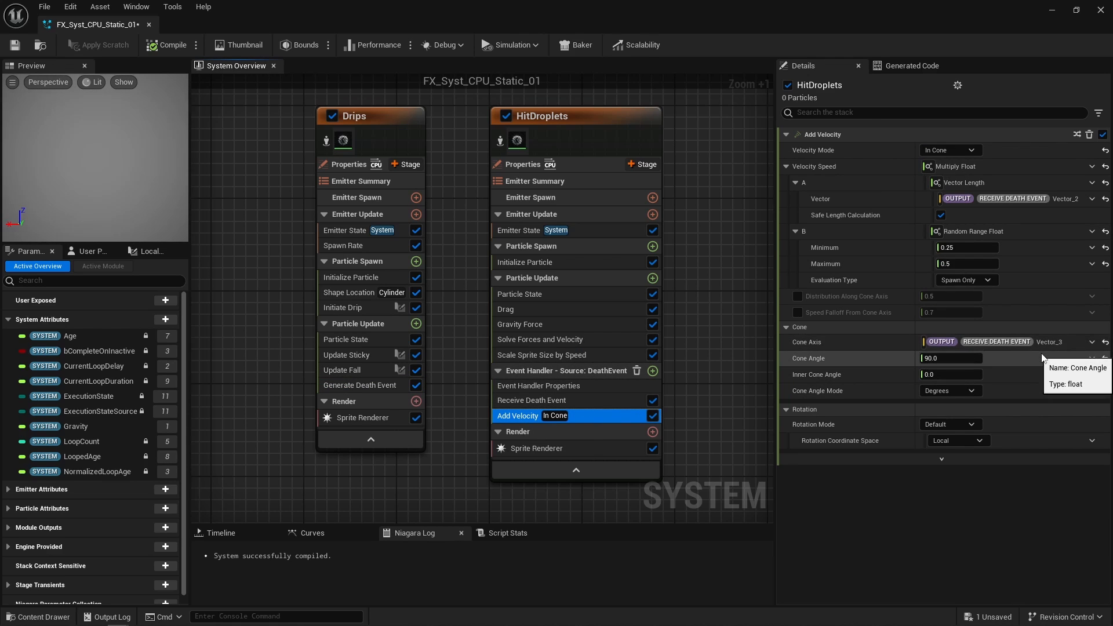
Review HitDroplets' Gravity Force, Solve Forces and Velocity, Scale Sprite Size by Speed and death event handler settings.
left_click(534, 325)
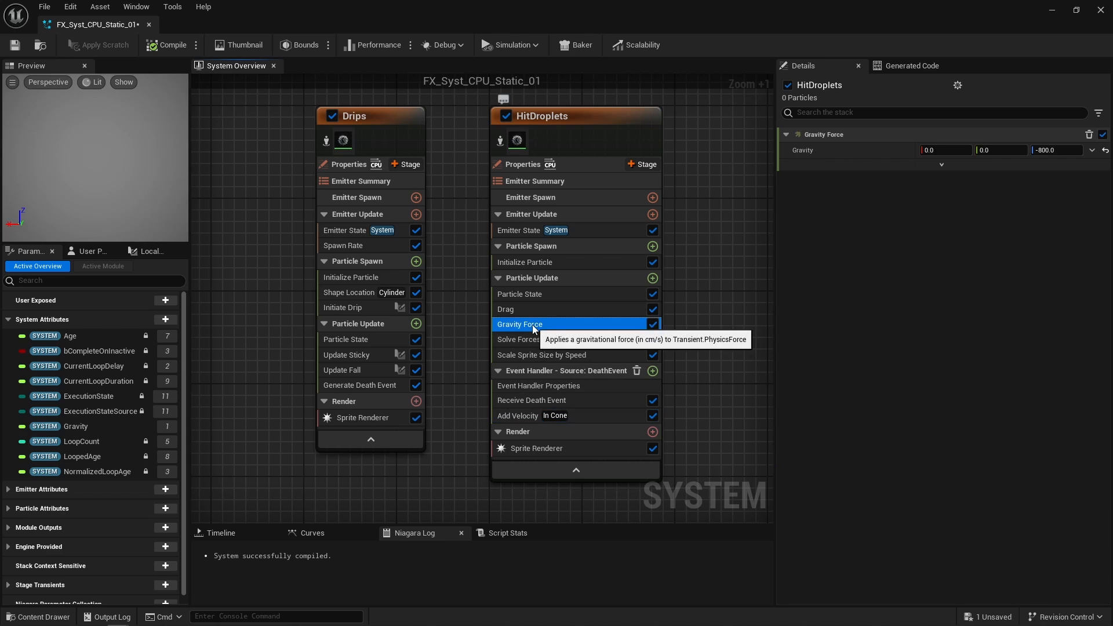
left_click(575, 338)
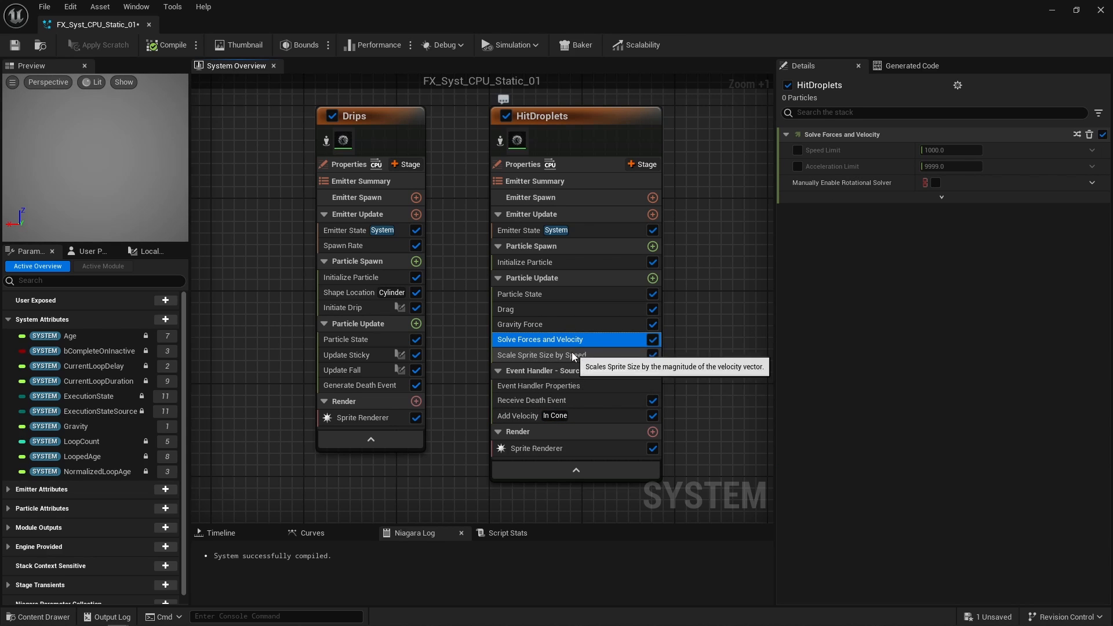
left_click(571, 354)
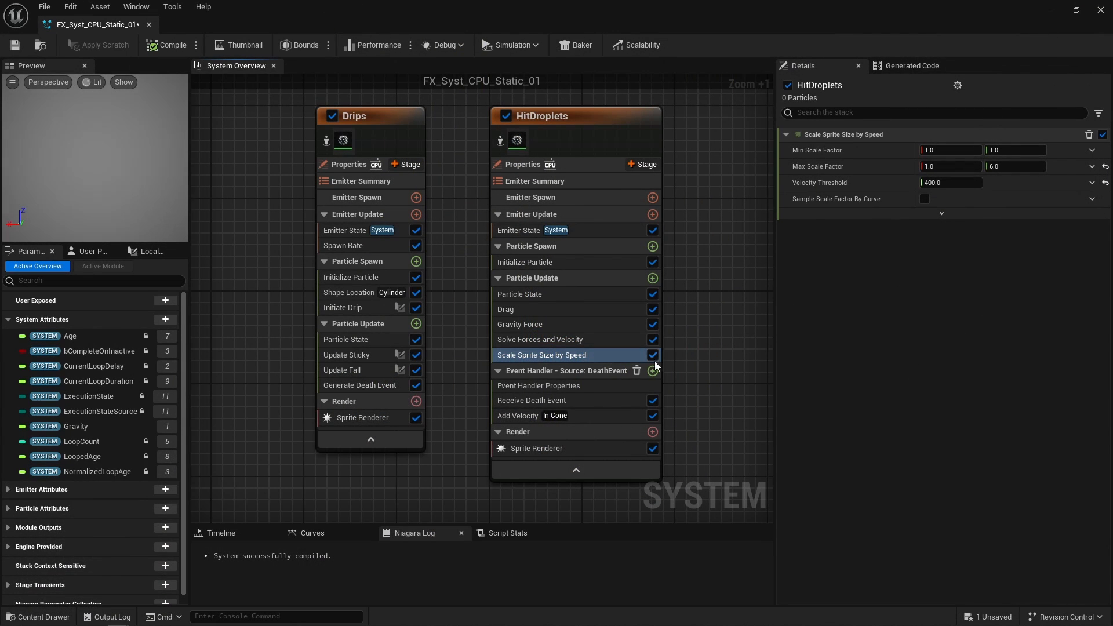
left_click(512, 371)
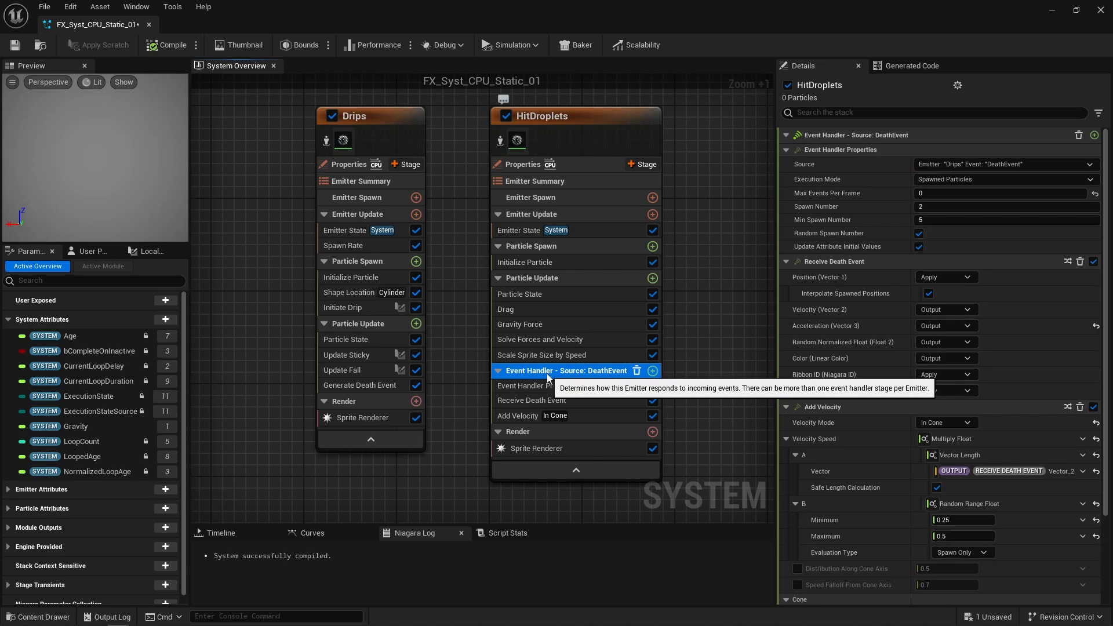
Review the Drips and HitDroplets emitters in turn, ending with HitDroplets' emitter properties.
left_click_drag(284, 243, 599, 338)
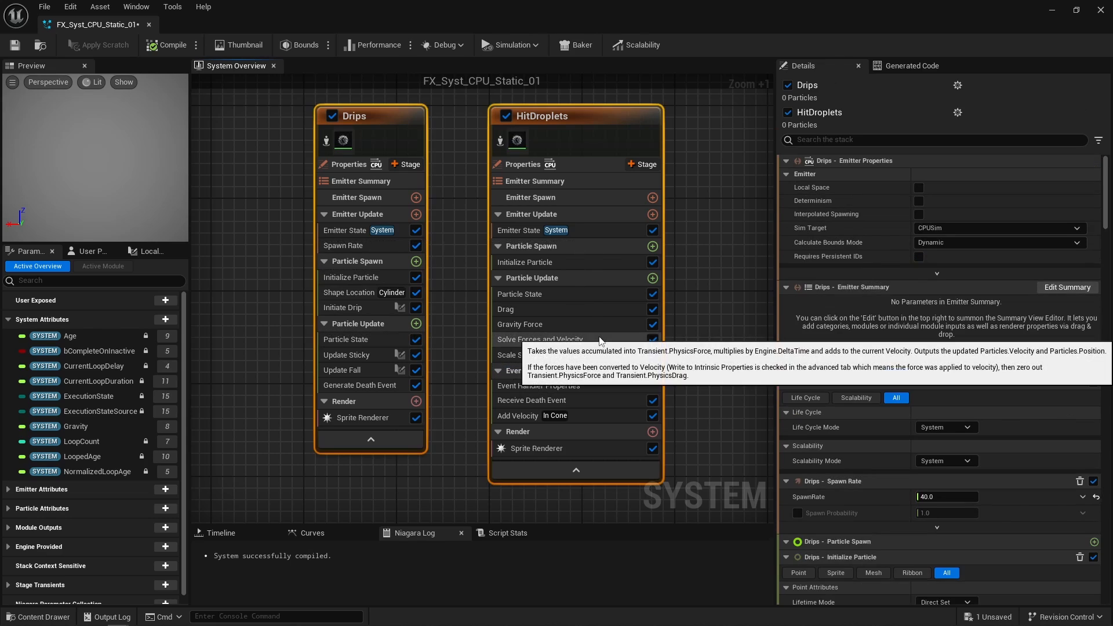
left_click(349, 238)
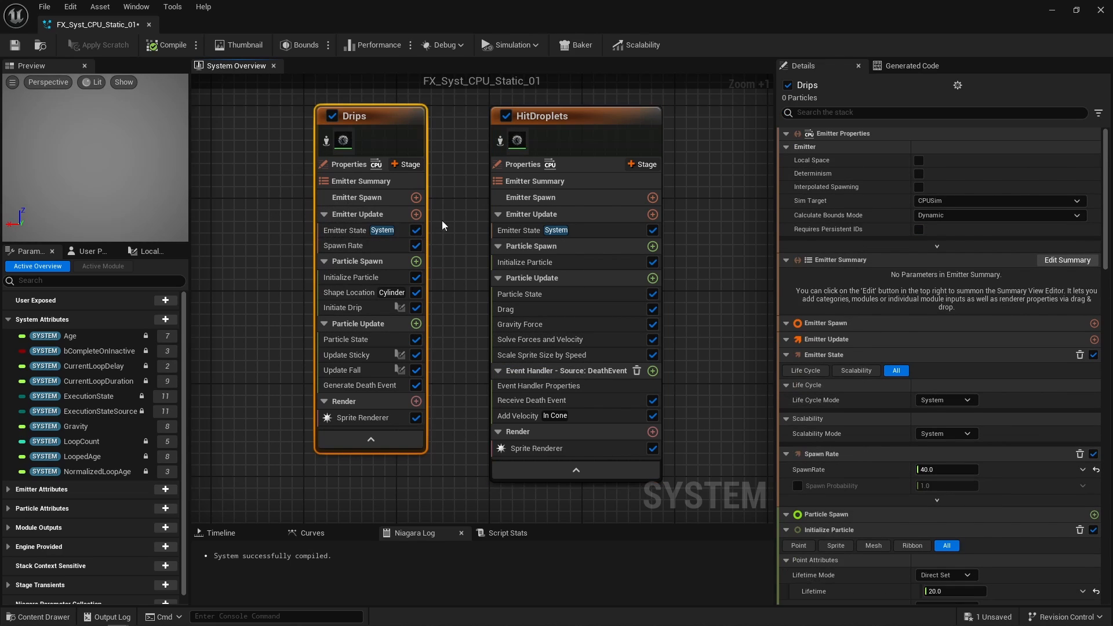
left_click(458, 191)
left_click(544, 231)
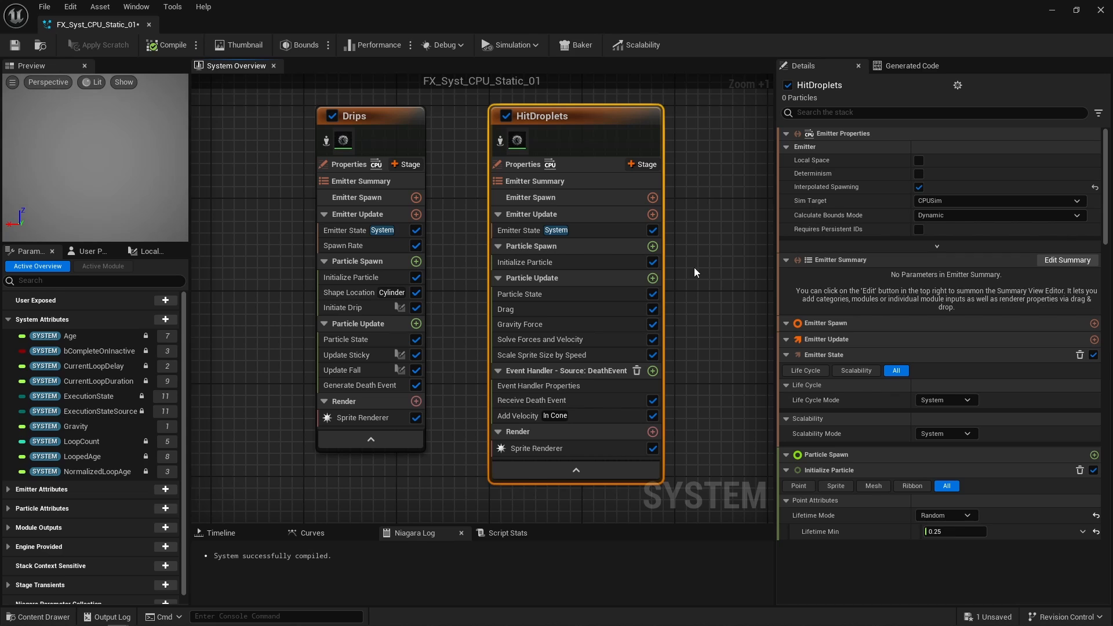
left_click(694, 272)
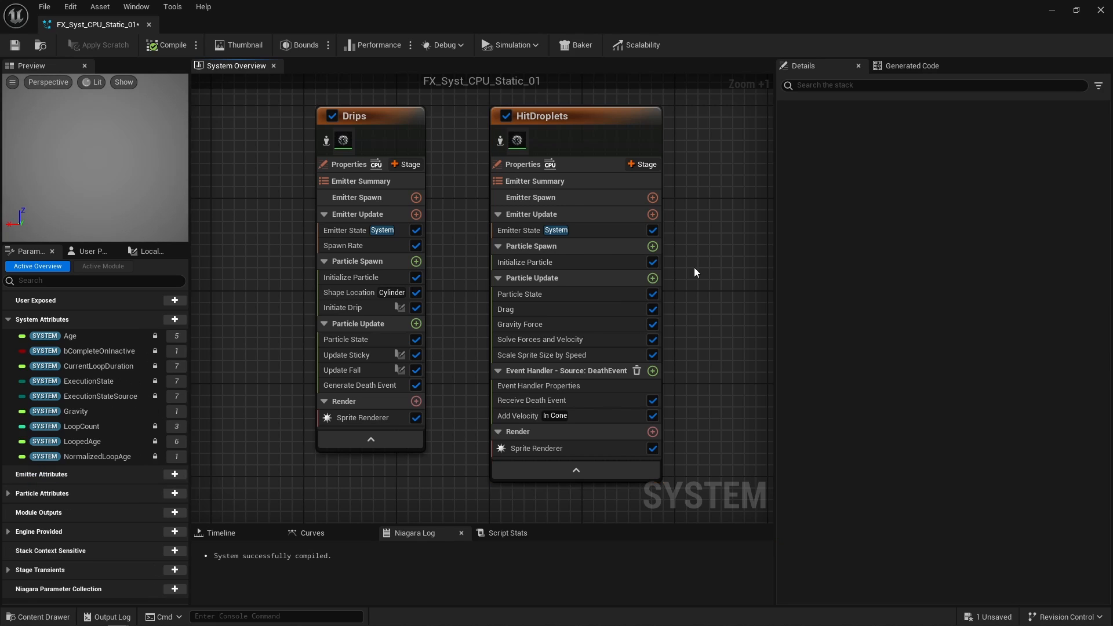
left_click(554, 375)
left_click(530, 163)
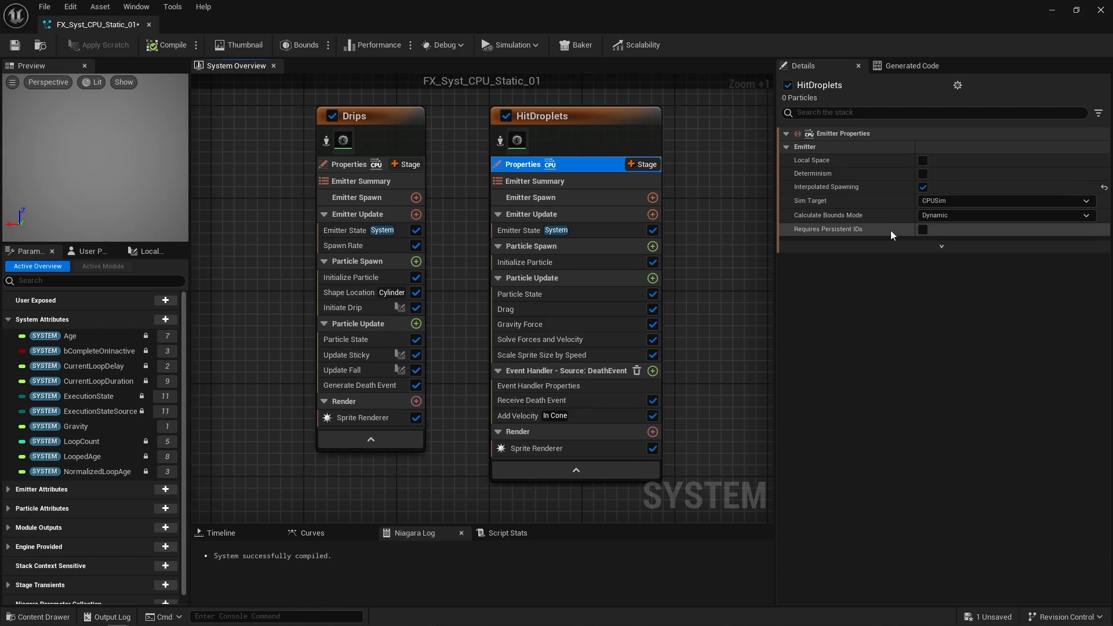
Examine the downward ground collision query in the Initiate Drip module, then return to the system overview.
double_click(357, 309)
right_click_drag(320, 318, 429, 322)
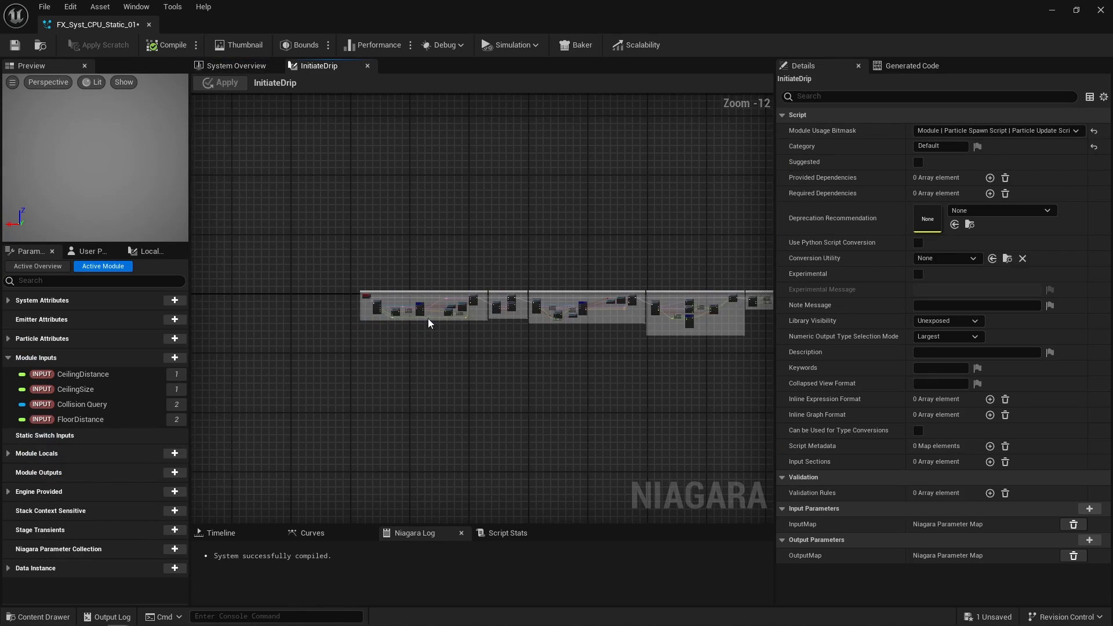
scroll(417, 304, "up", 10)
left_click(459, 277)
right_click_drag(636, 307, 191, 285)
left_click(509, 266)
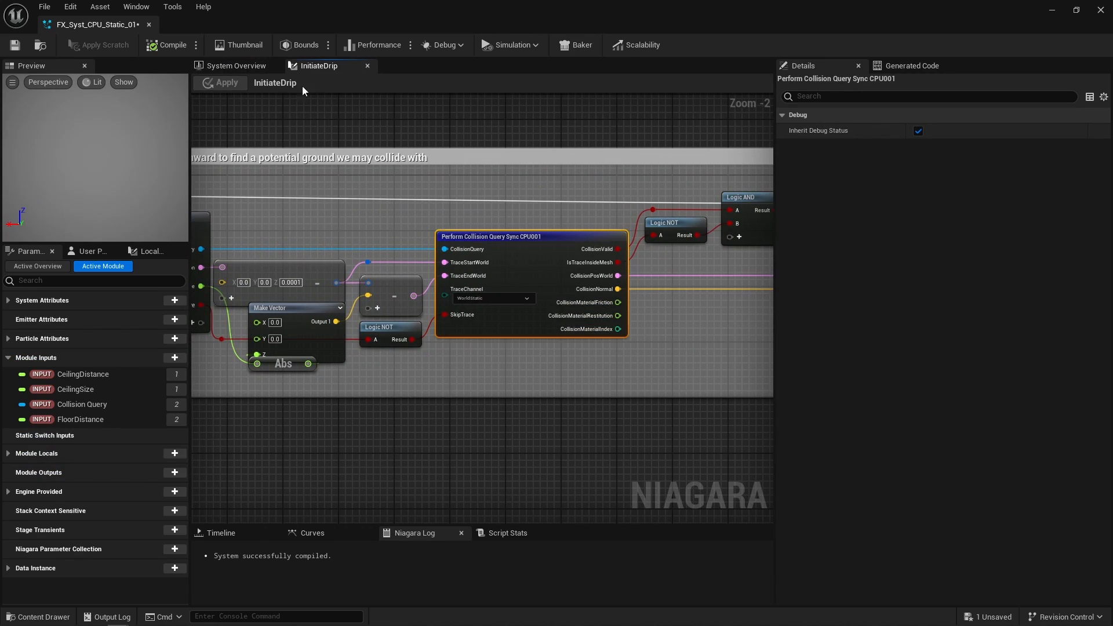
left_click(234, 66)
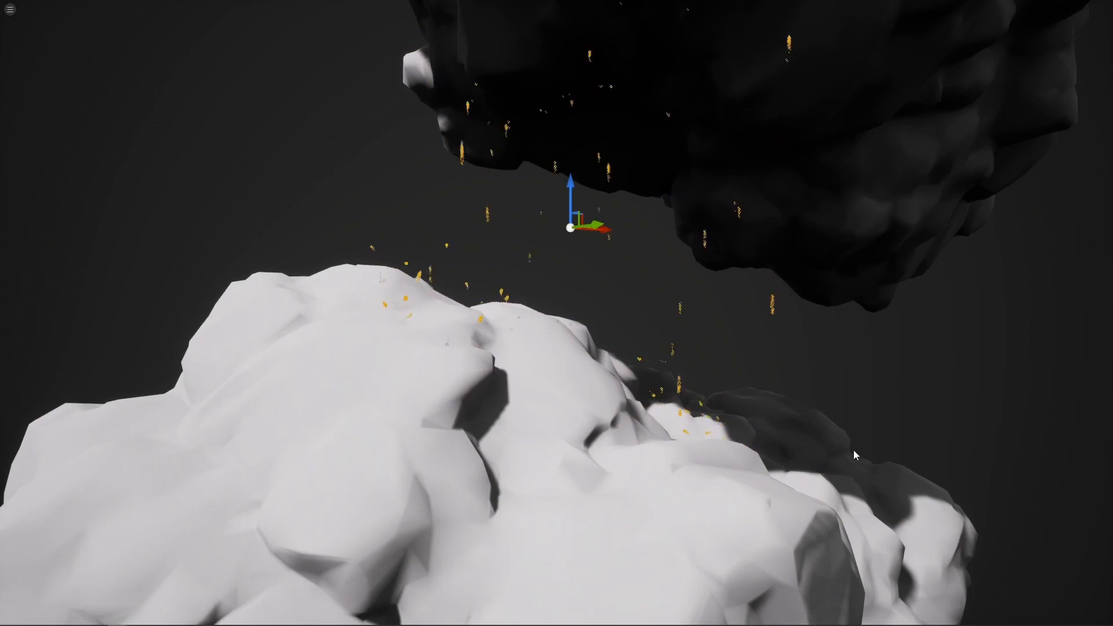
Move the lower rock in the level and view the drips around the rock and sphere from different angles.
left_click_drag(657, 619, 475, 474)
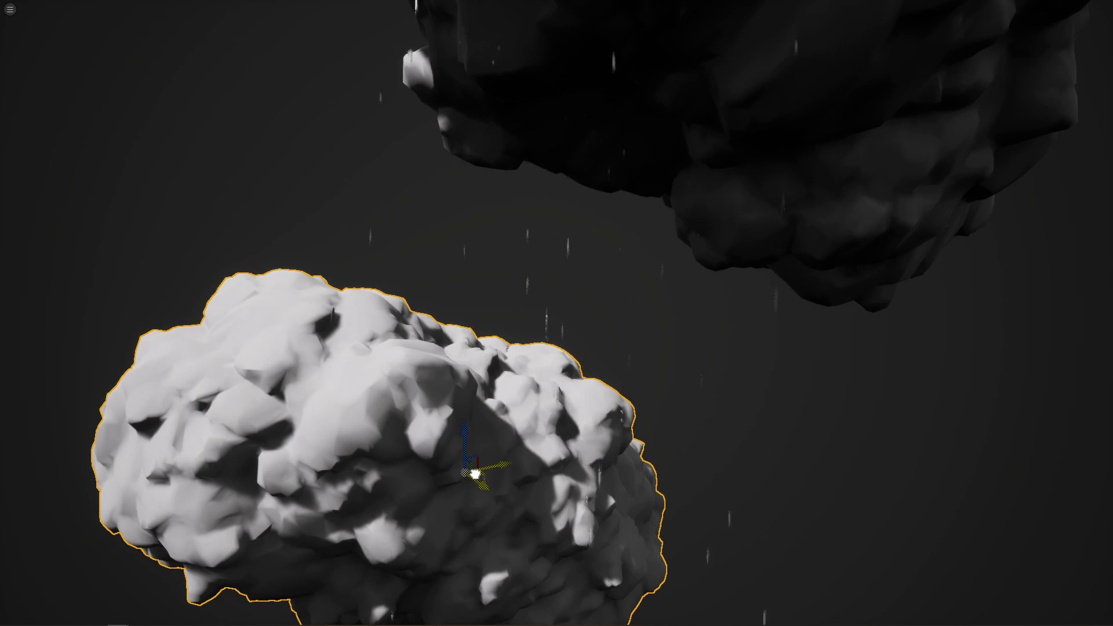
left_click_drag(475, 474, 596, 534)
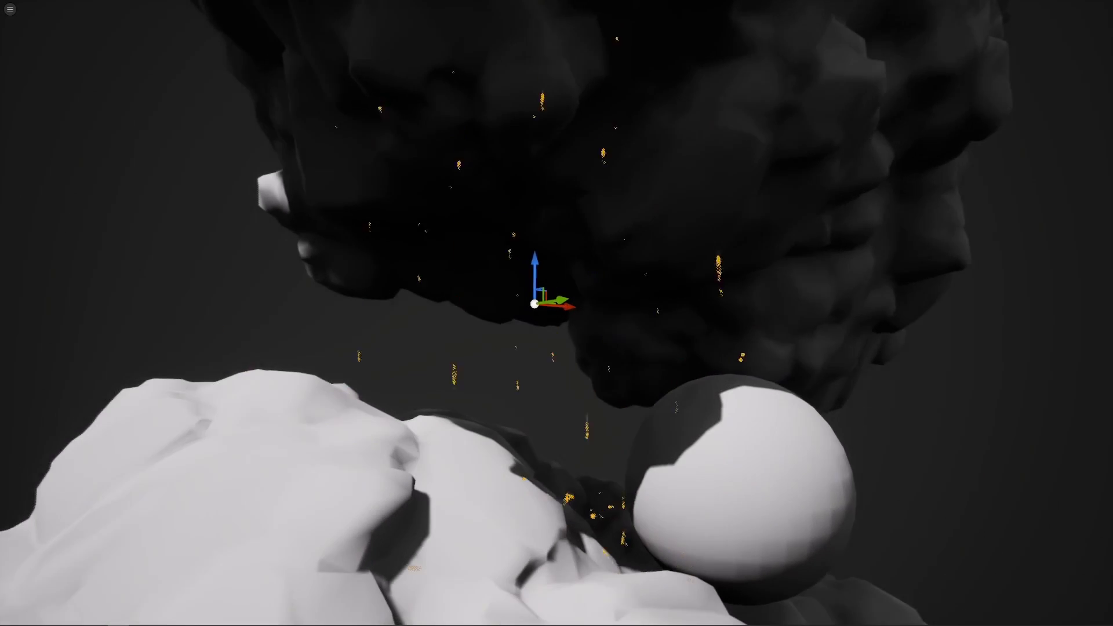
right_click_drag(557, 313, 629, 313)
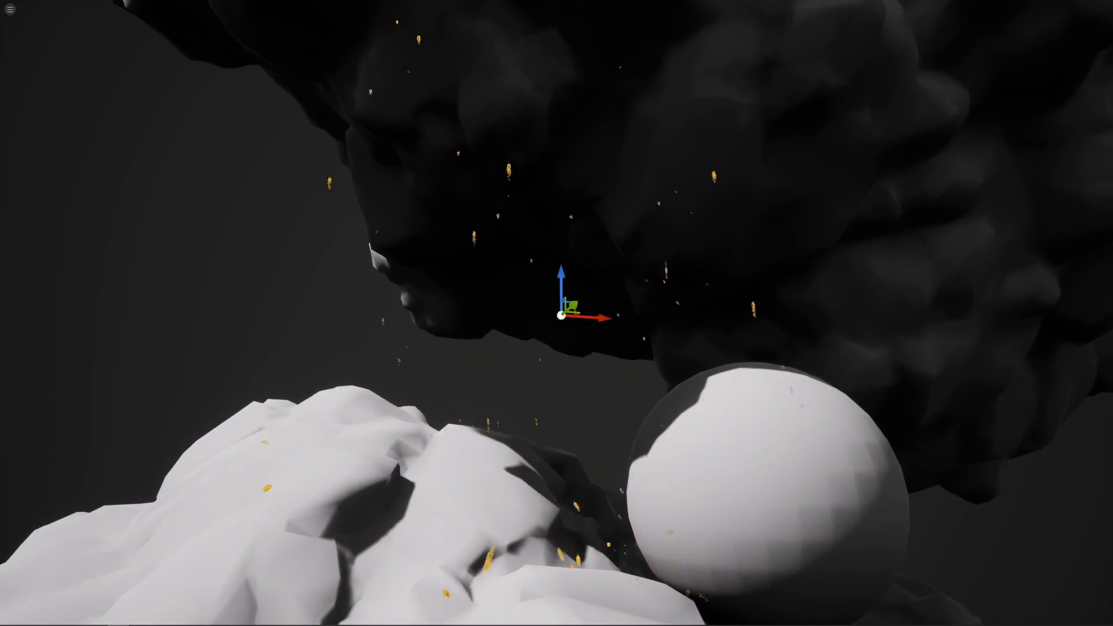
right_click_drag(557, 313, 655, 310)
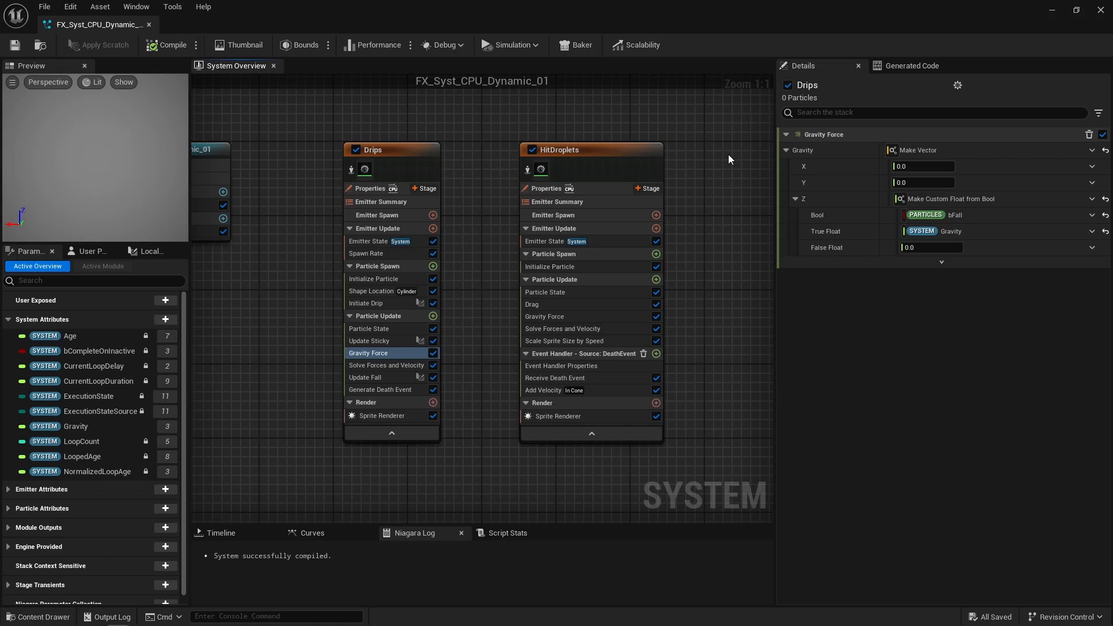
In FX_Syst_CPU_Dynamic_01, open Drips' Initiate Drip module and examine its graph from the ceiling collision query to the output.
left_click_drag(728, 154, 468, 259)
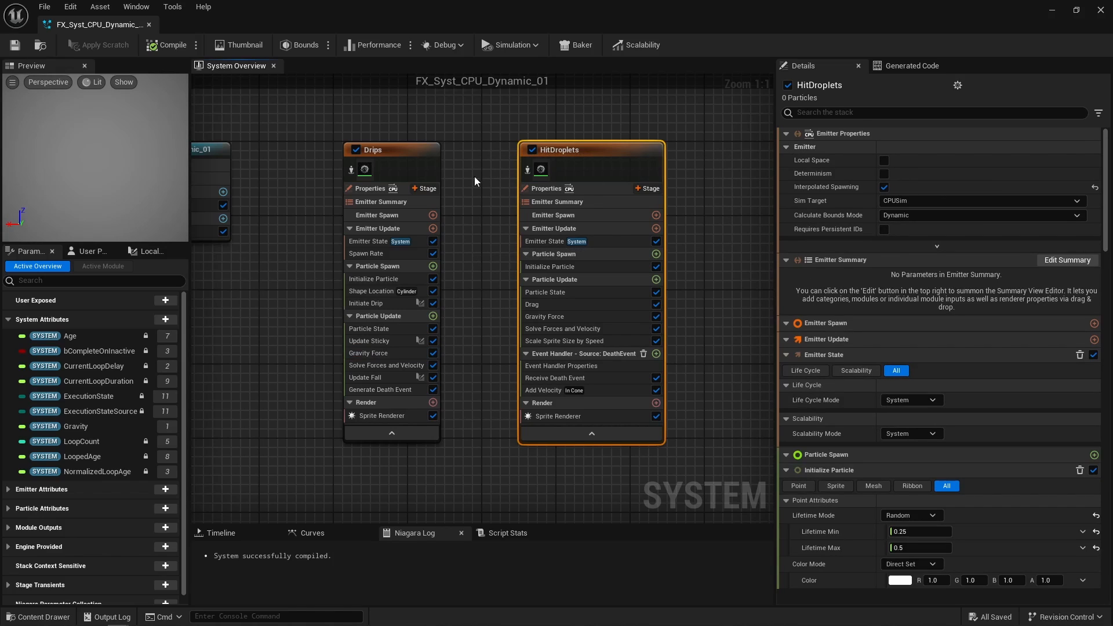
left_click_drag(472, 155, 284, 246)
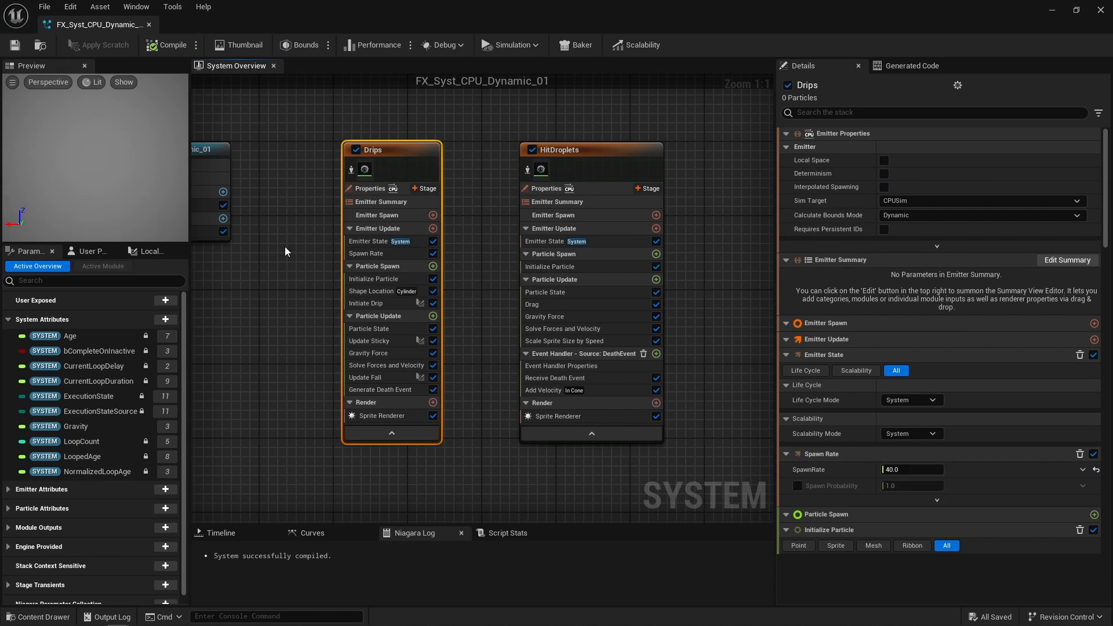
double_click(378, 304)
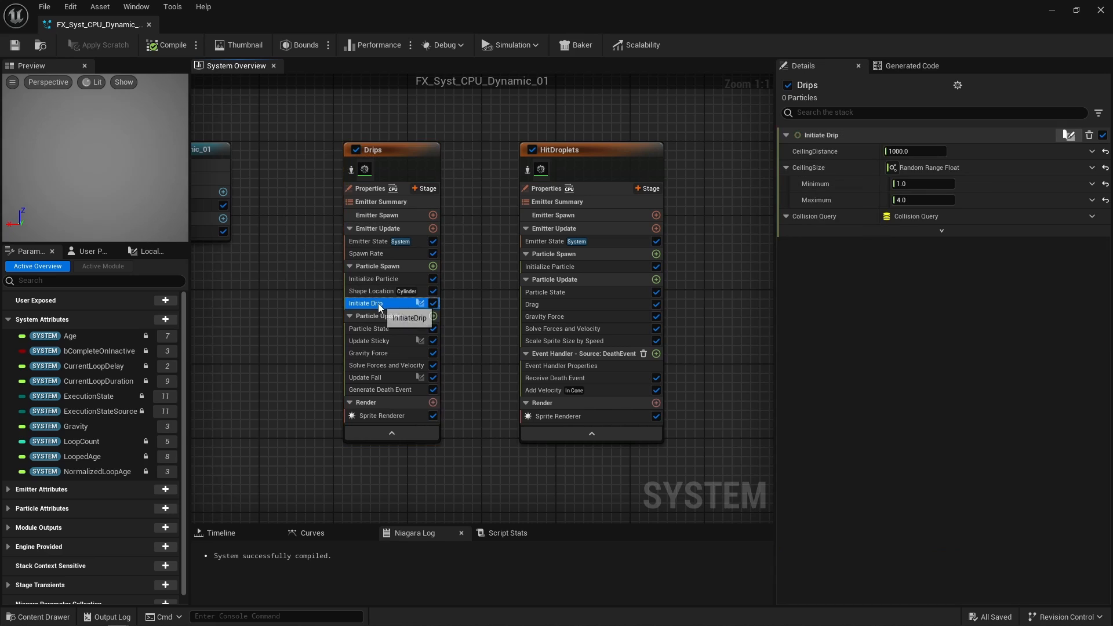
scroll(374, 310, "up", 6)
left_click_drag(373, 295, 593, 417)
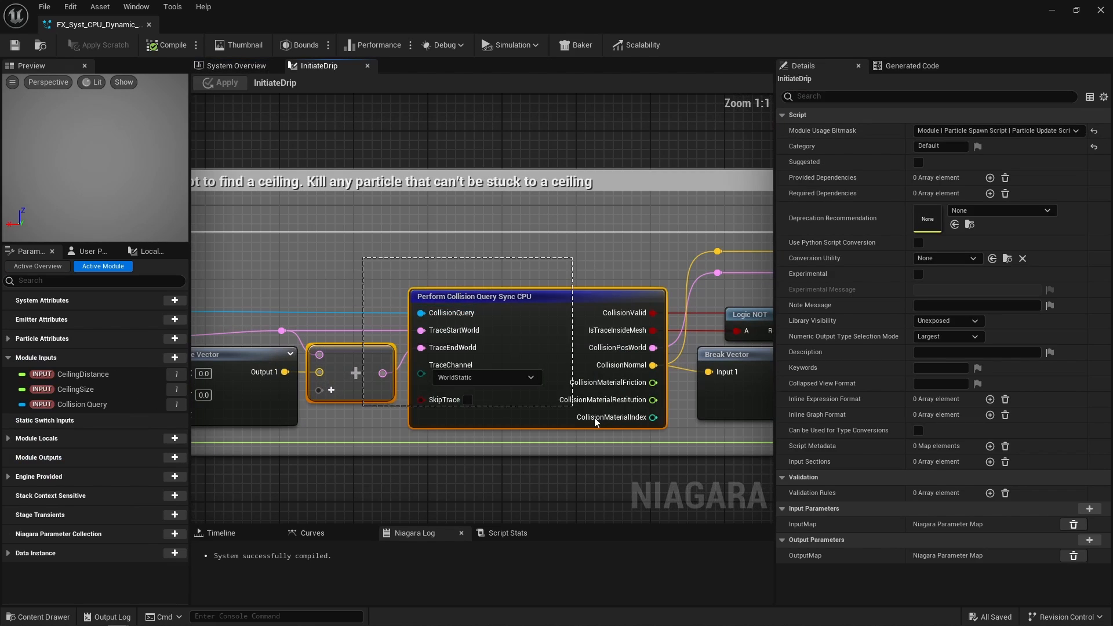
scroll(595, 418, "down", 4)
right_click_drag(643, 436, 316, 408)
scroll(400, 401, "down", 1)
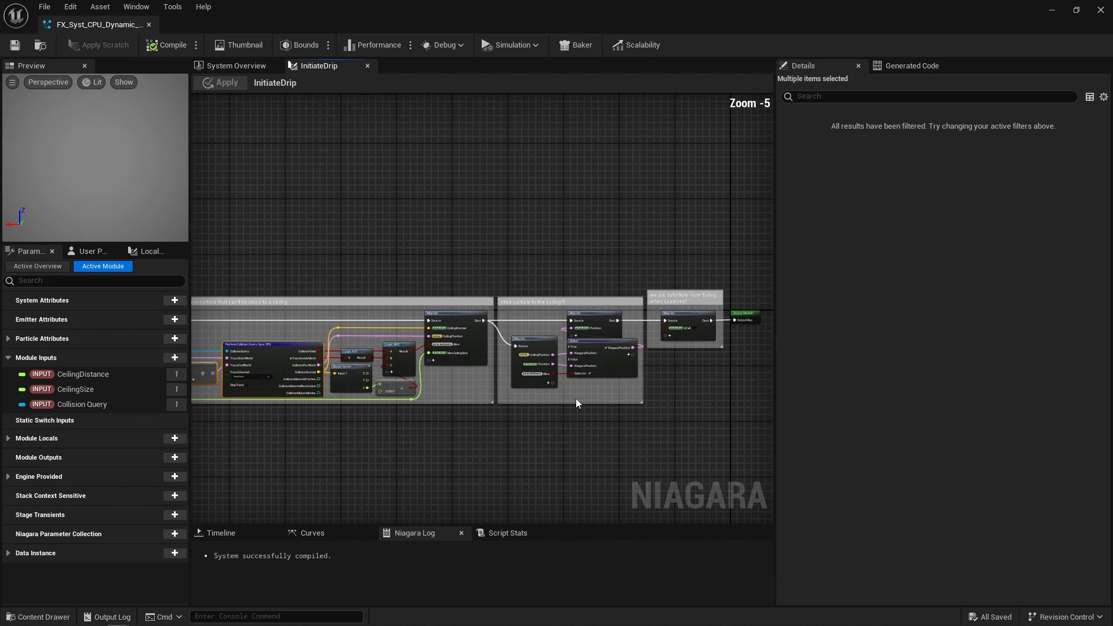
right_click_drag(579, 397, 436, 386)
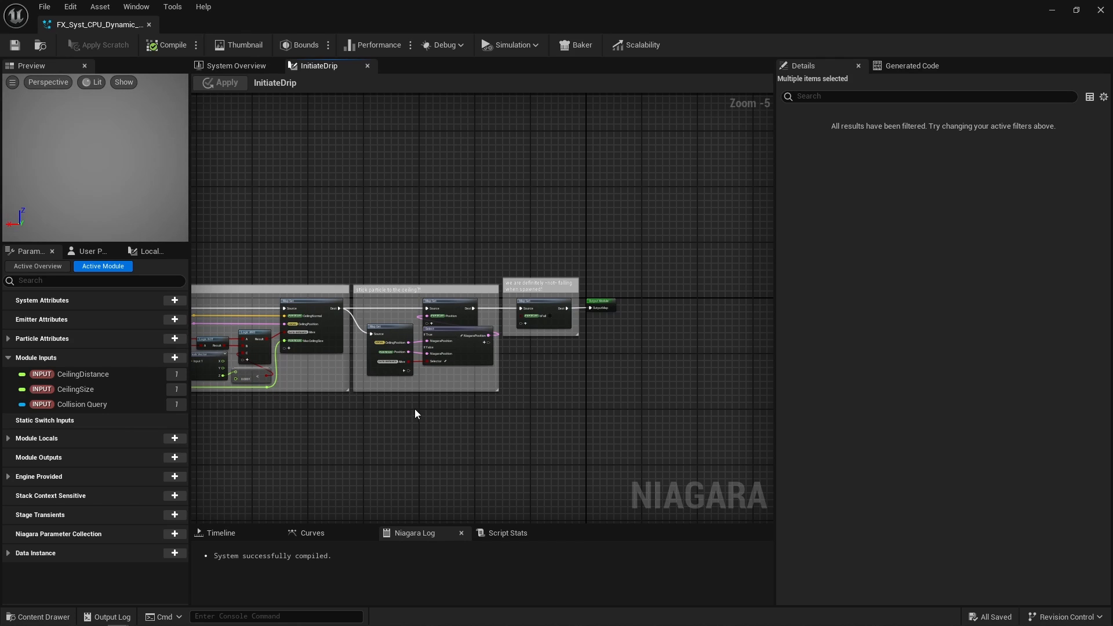
Back in the system overview, review Drips' Gravity Force, Solve Forces and Velocity, Update Sticky and Update Fall settings.
left_click(231, 66)
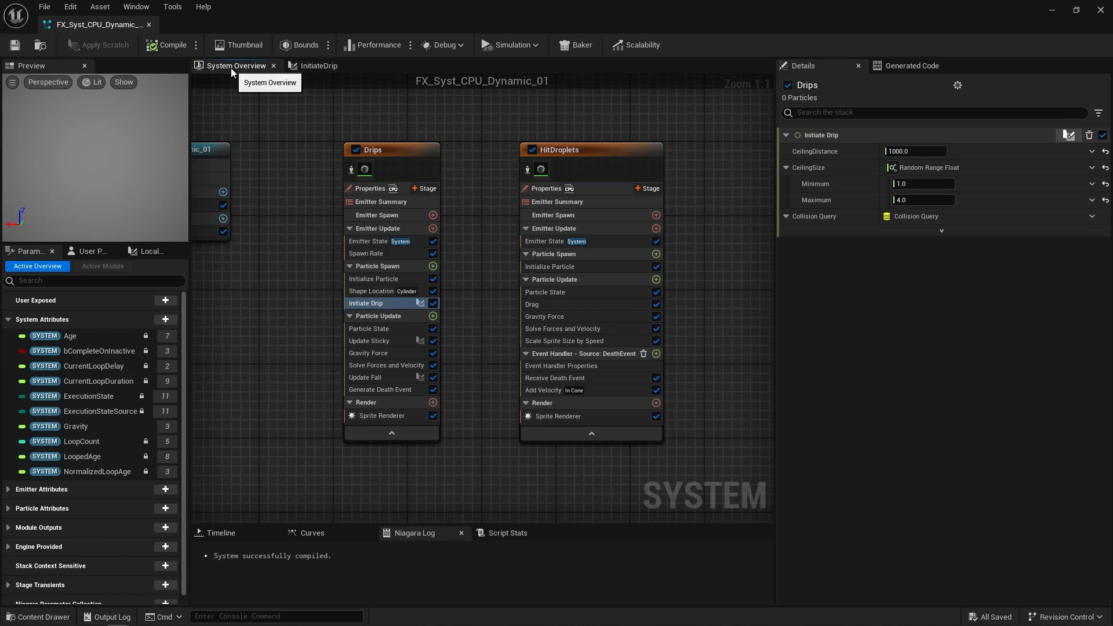
left_click(374, 354)
left_click(396, 367)
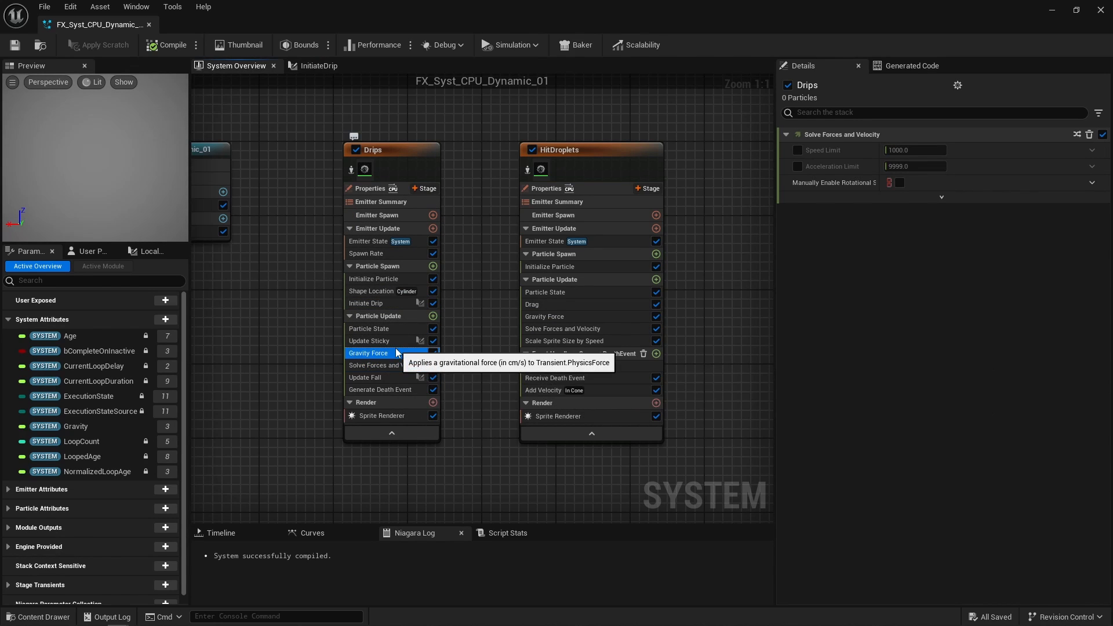
left_click(376, 353)
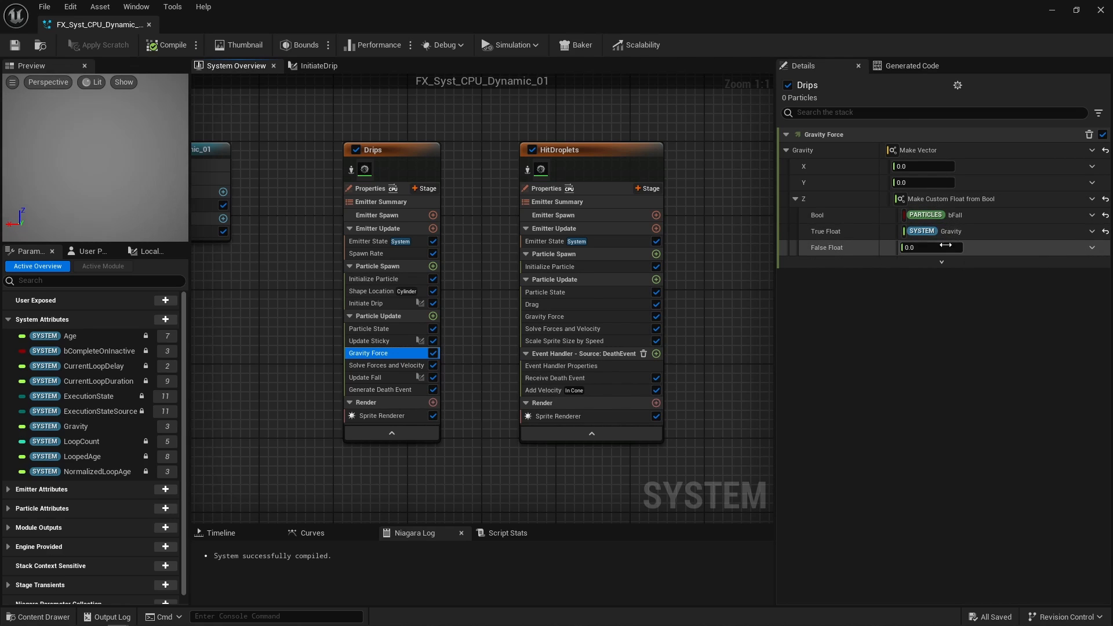
left_click(390, 340)
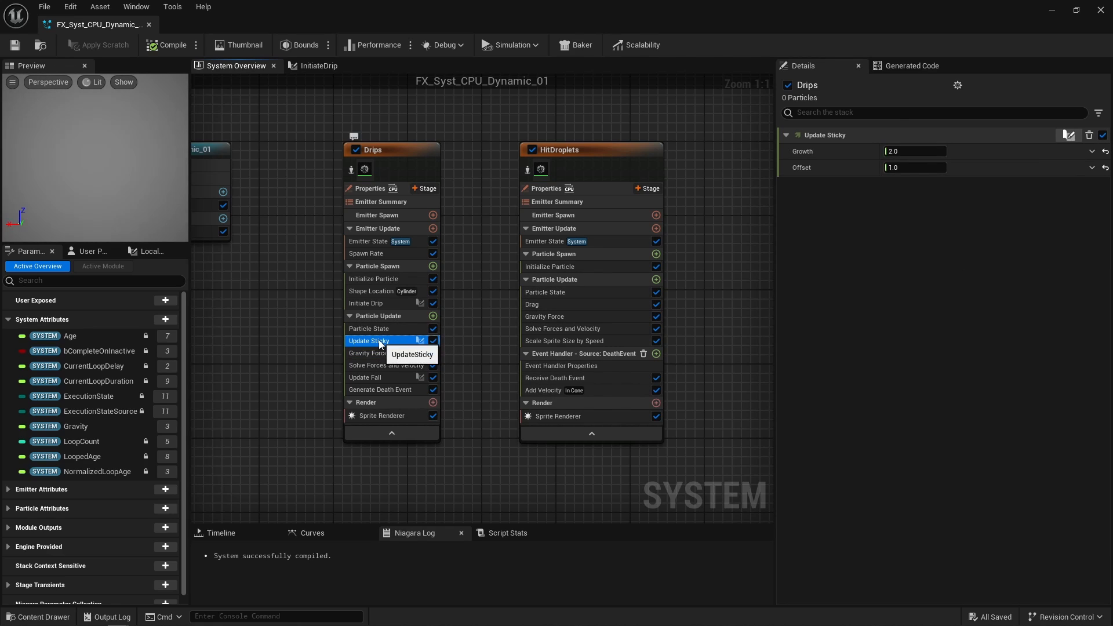
left_click(382, 380)
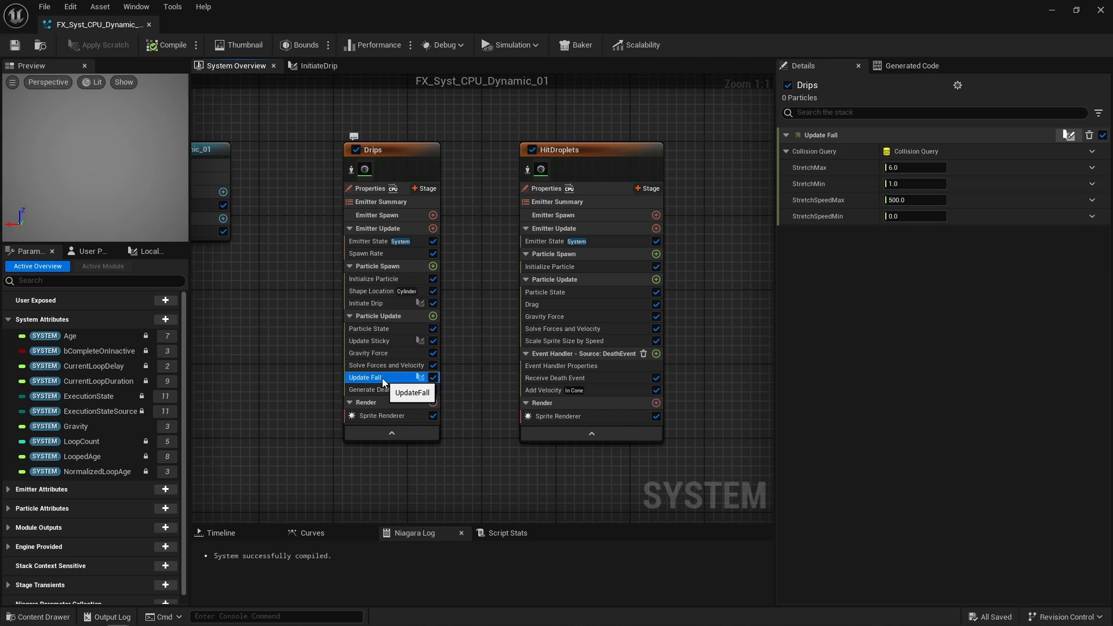
Open the Update Fall module and examine how its collision query traces ahead using velocity and delta time.
double_click(382, 380)
scroll(550, 309, "up", 9)
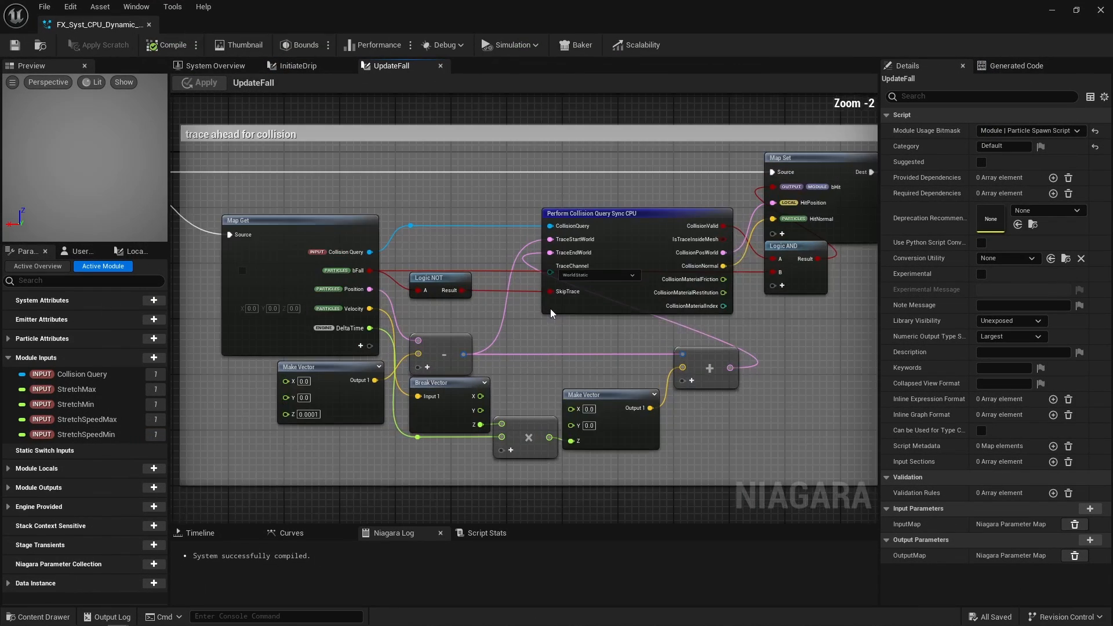
right_click_drag(550, 316, 512, 327)
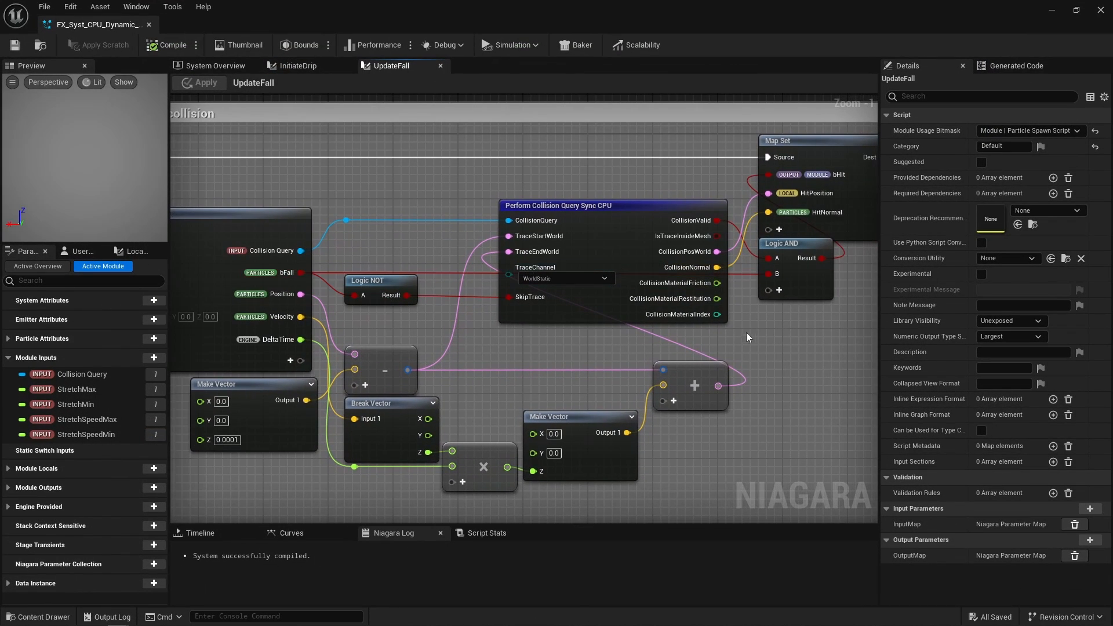
left_click(803, 280)
left_click(593, 261)
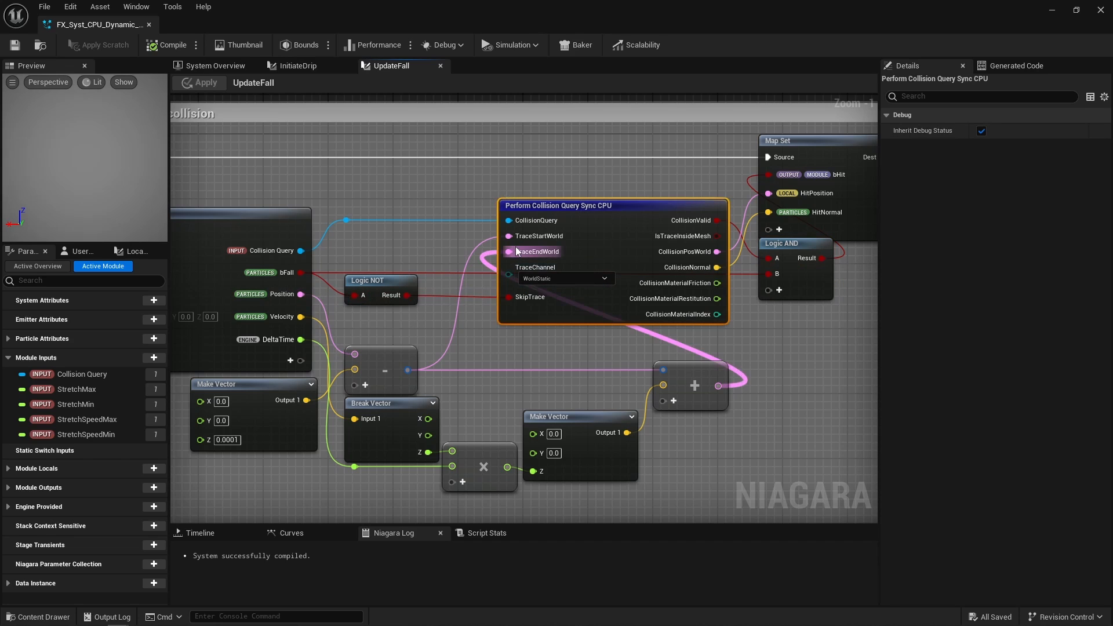
left_click_drag(547, 327, 671, 383)
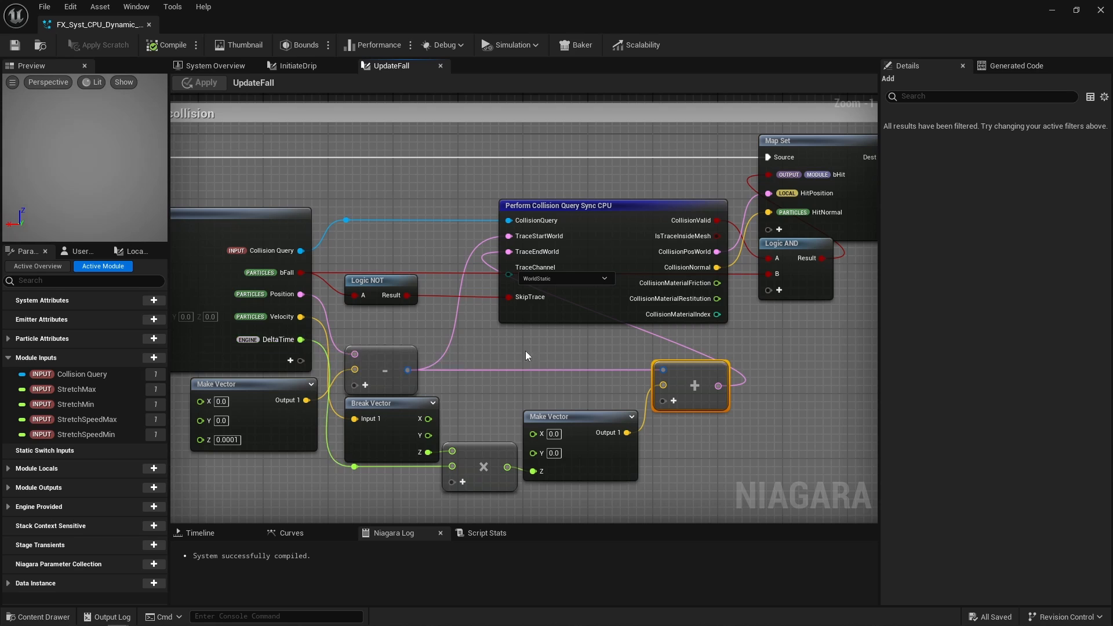
Examine the Update Fall section that projects the particle position onto the hit location.
scroll(684, 343, "down", 3)
right_click_drag(760, 350, 300, 359)
scroll(499, 323, "up", 1)
scroll(502, 325, "up", 2)
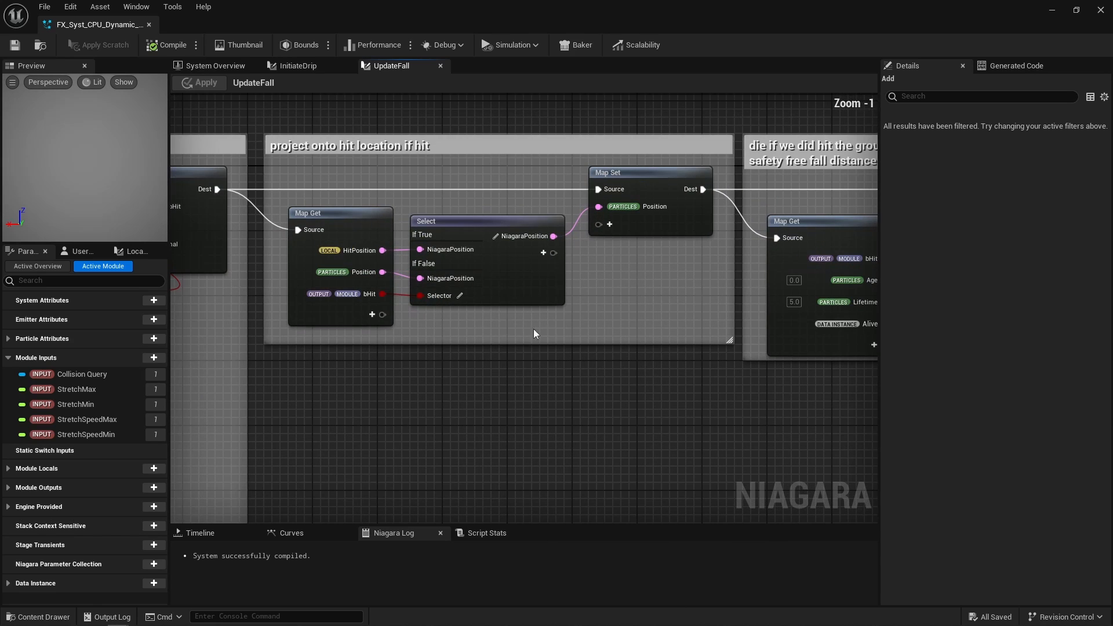
Examine Update Fall's section projecting onto the hit location and its section killing particles on ground hit or lifetime expiry.
left_click_drag(658, 326, 392, 199)
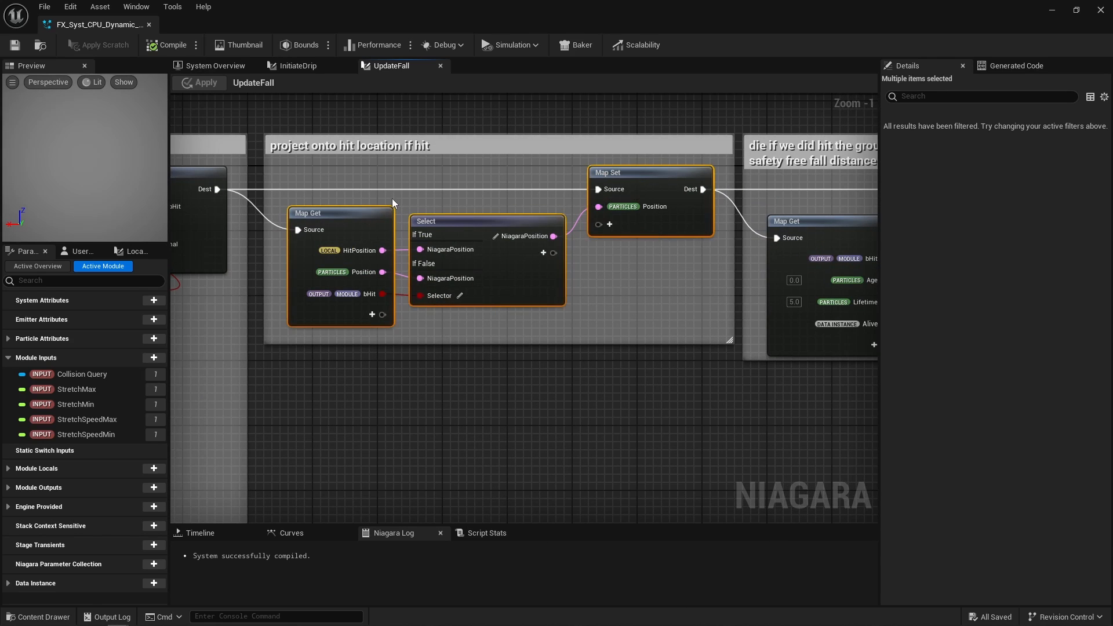
left_click(392, 198)
right_click_drag(688, 295, 196, 293)
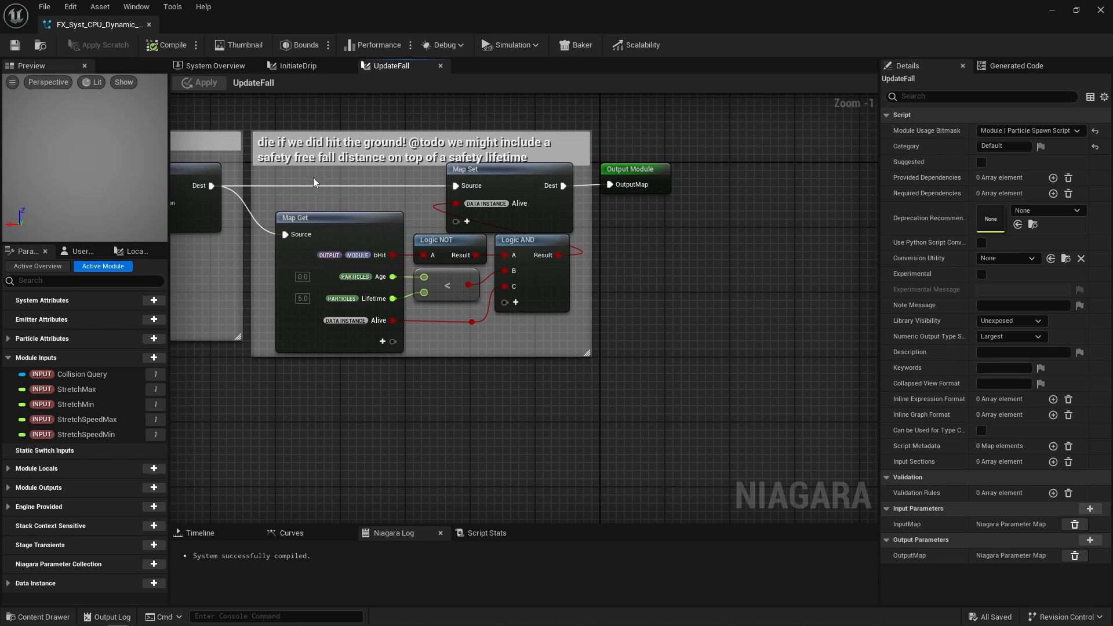
left_click_drag(313, 177, 513, 327)
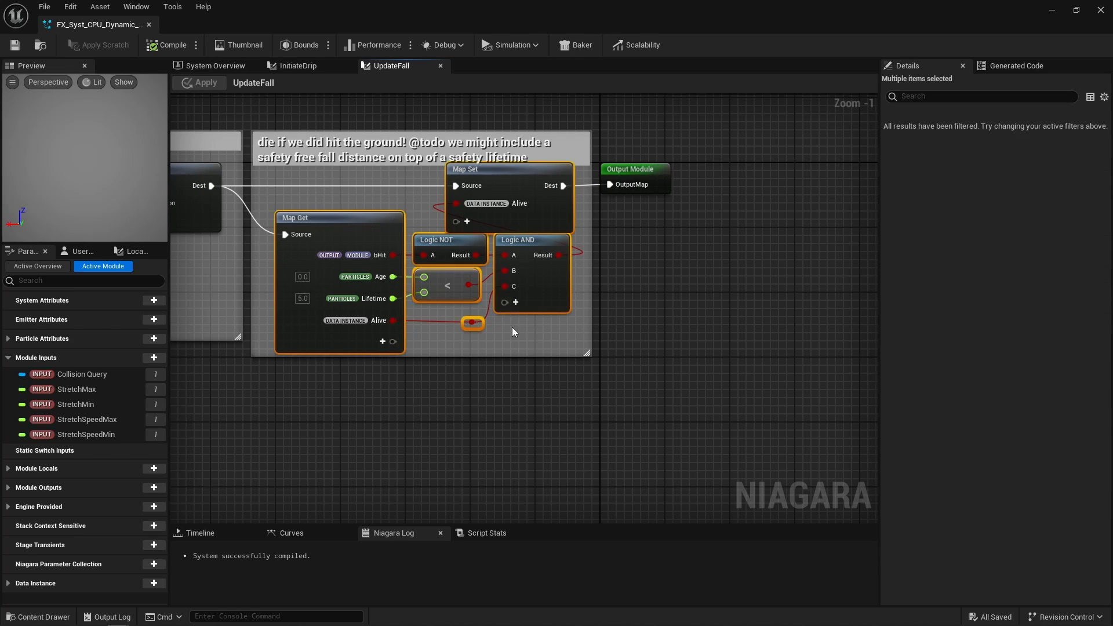
left_click(513, 326)
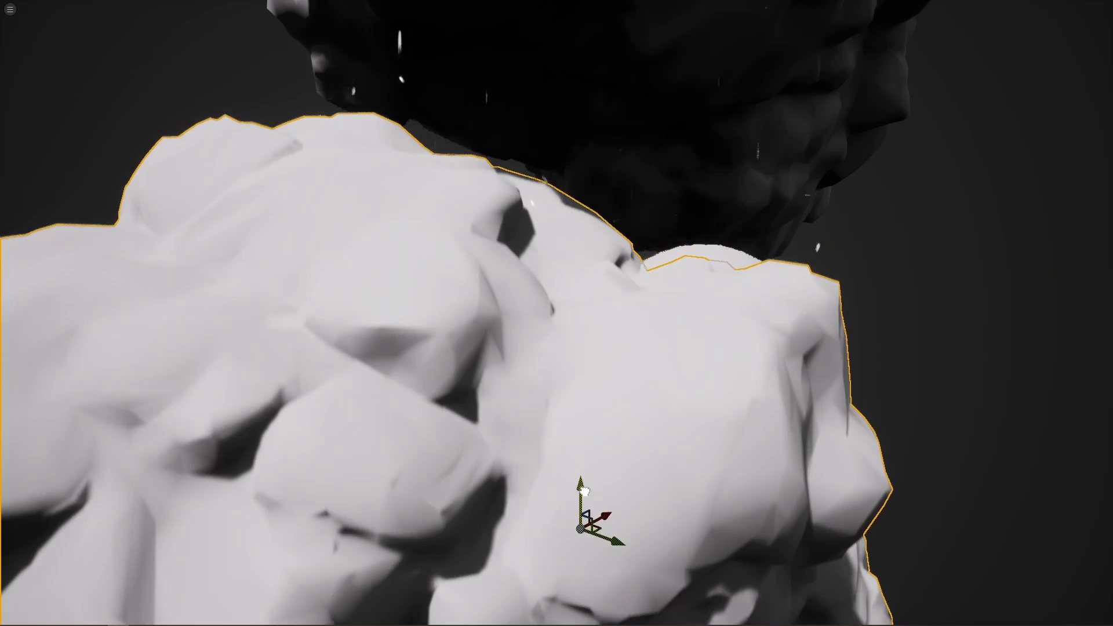
In the level, lower the floor rock and shift it horizontally to test the drips against moving geometry.
left_click_drag(584, 492, 600, 557)
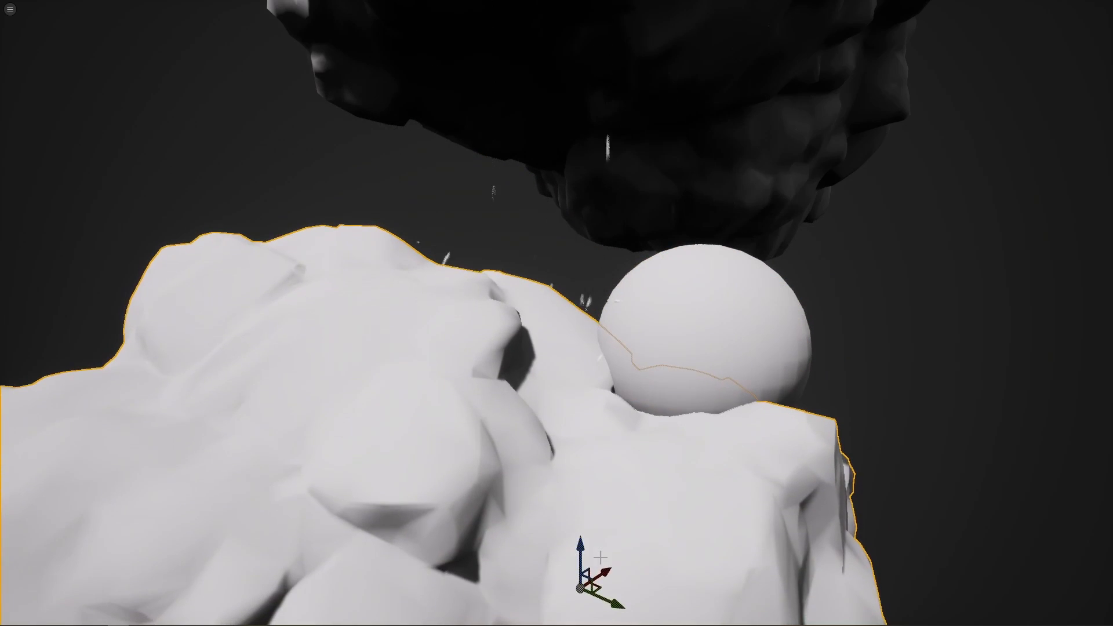
left_click_drag(612, 604, 495, 513)
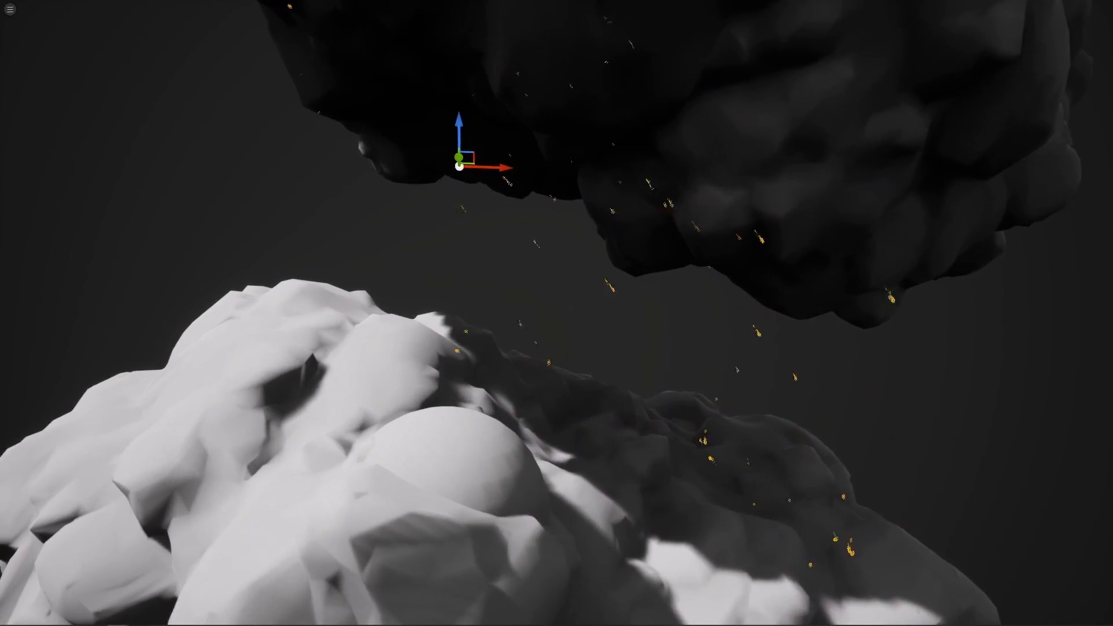
left_click_drag(556, 313, 536, 279, "alt")
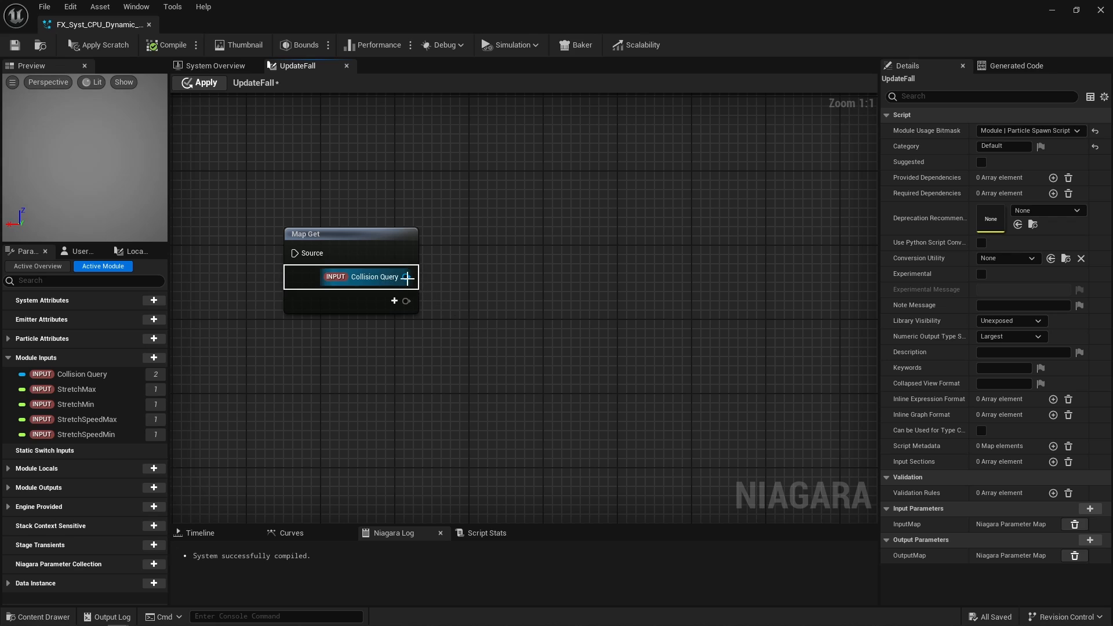
In FX_Syst_CPU_Dynamic_01_Async's UpdateFall graph, add a Perform Collision Query Async CPU node fed by the Collision Query input.
left_click_drag(407, 276, 546, 273)
type("async")
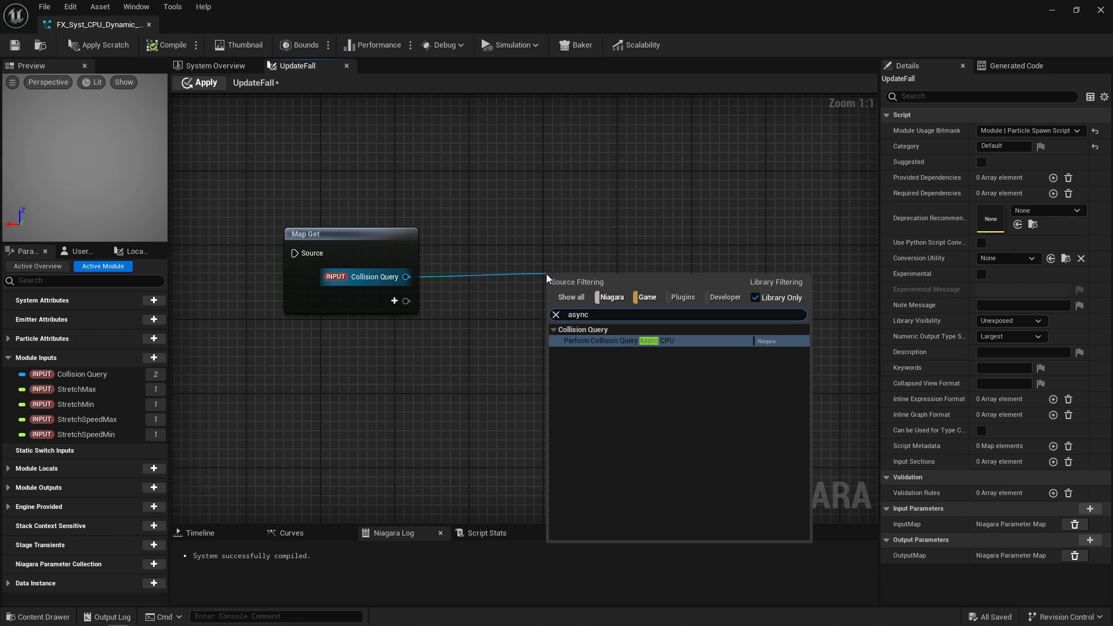
left_click(628, 338)
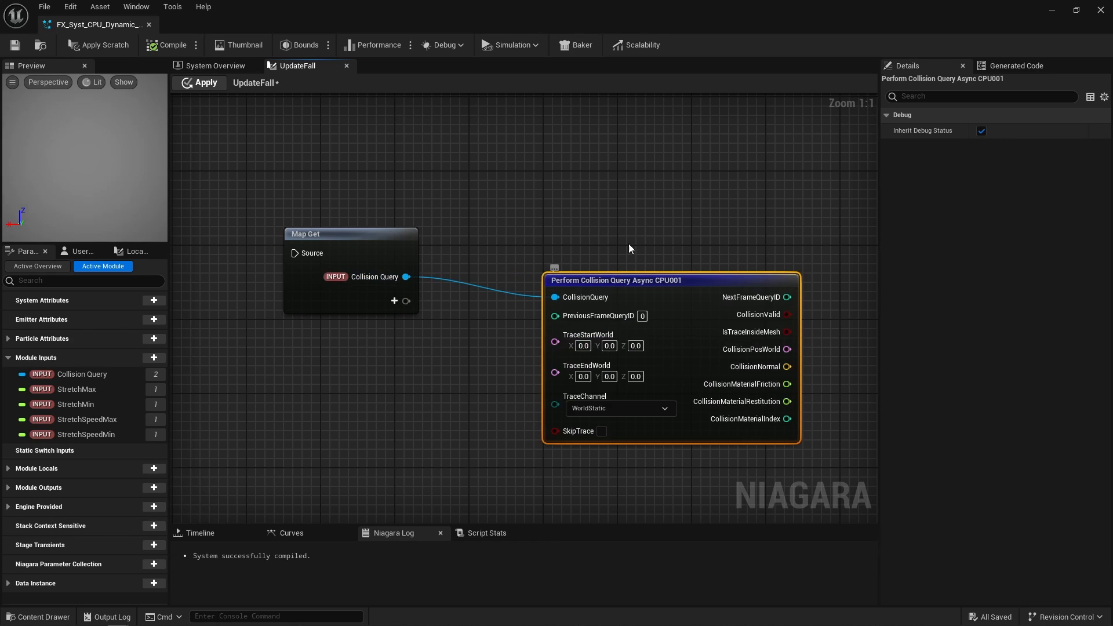
left_click(833, 344)
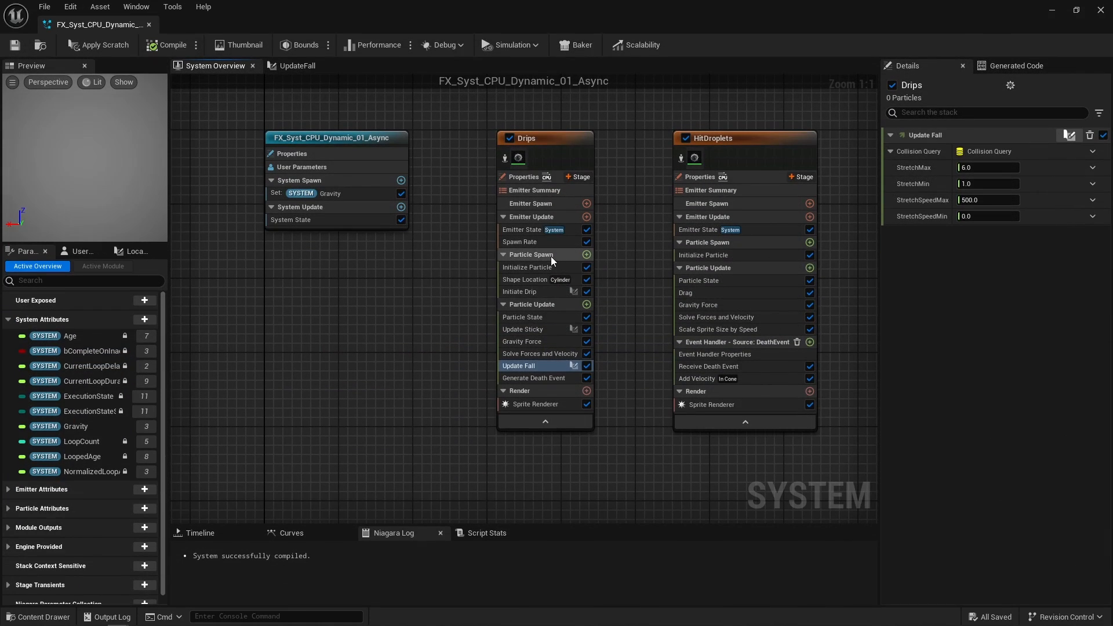
Open Drips' Initiate Drip module, examine its Perform Collision Query Sync CPU node, and return to the system overview.
left_click(550, 256)
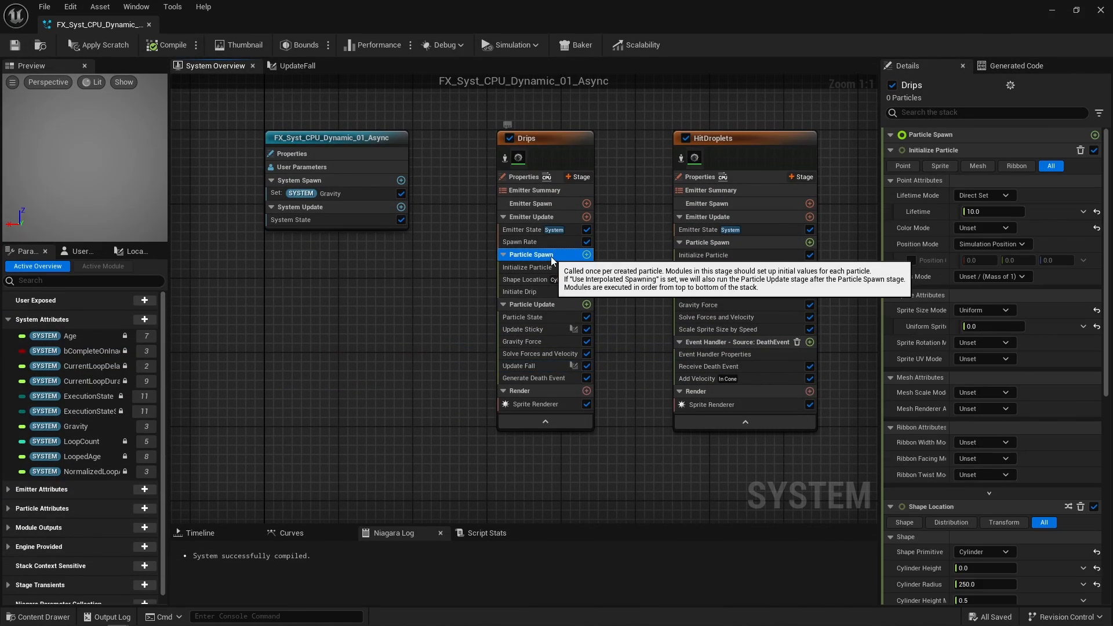
double_click(526, 292)
scroll(408, 307, "up", 4)
left_click_drag(637, 325, 639, 327)
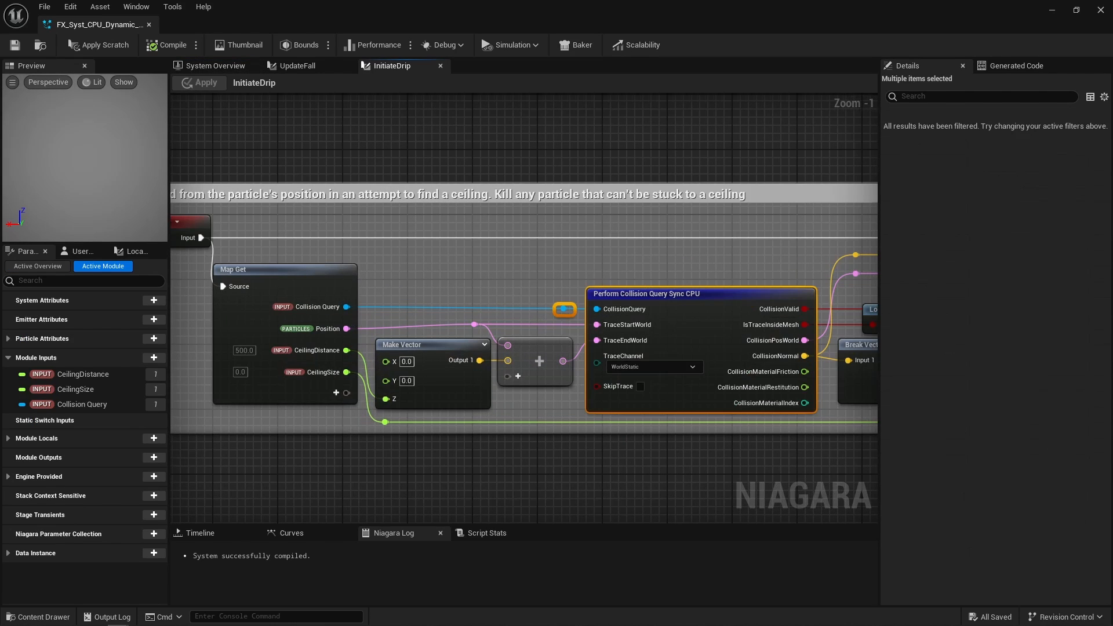
right_click_drag(688, 260, 516, 255)
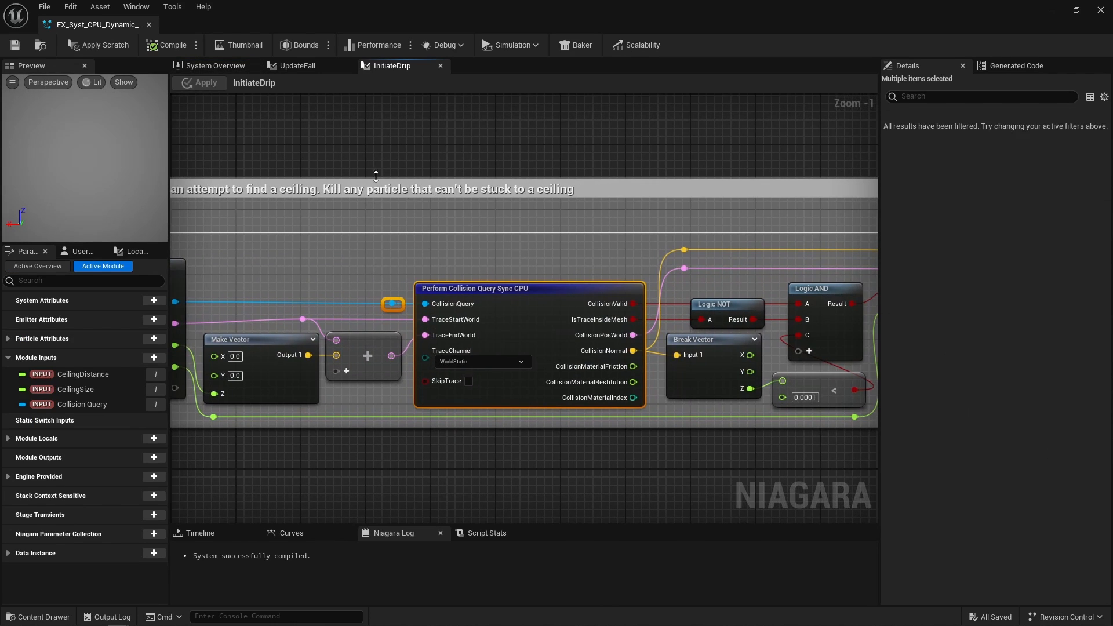
left_click(223, 66)
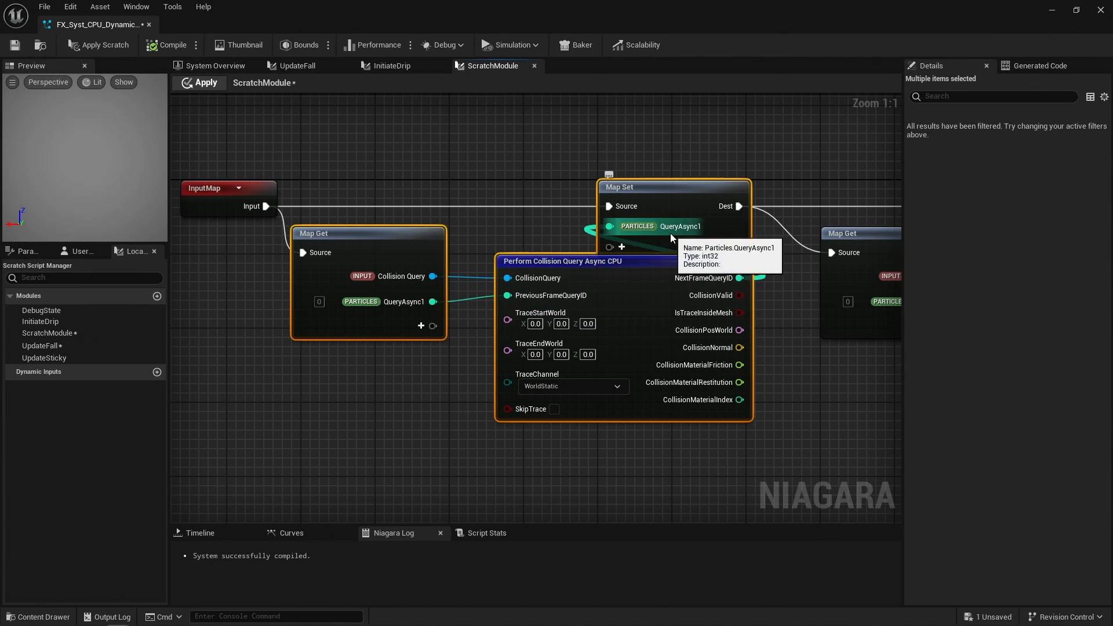
Examine the chained async collision queries in the ScratchModule graph, following the nodes after the QueryAsync1 output.
right_click_drag(774, 287, 225, 301)
left_click_drag(335, 154, 670, 364)
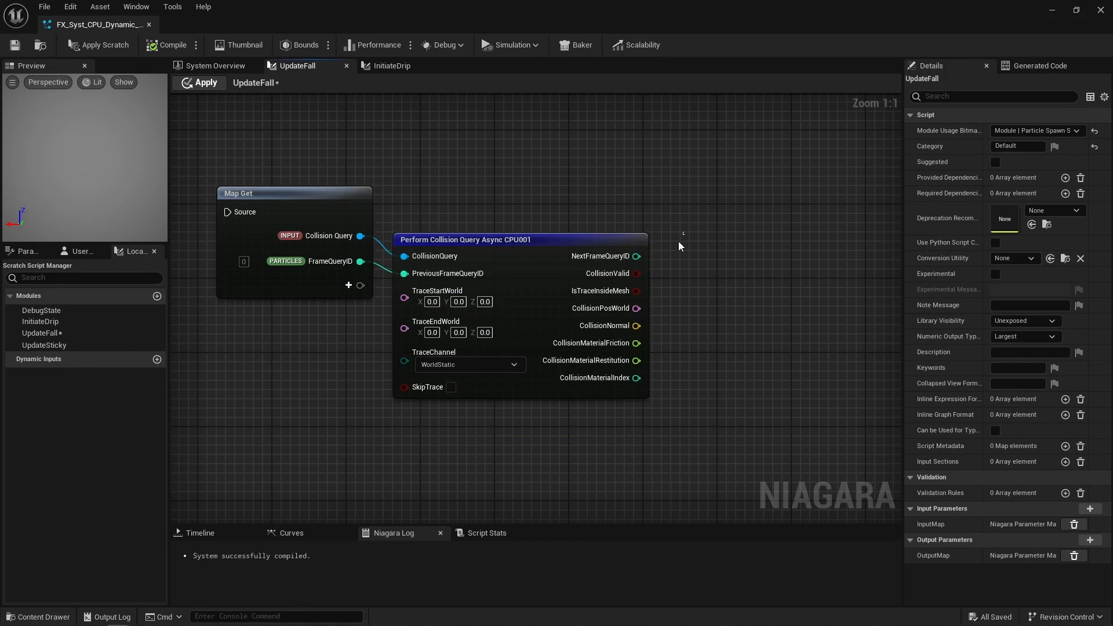
In UpdateFall, add a Greater Than node comparing the particle's FrameQueryID with 0, converting the second input to an integer.
left_click(631, 300)
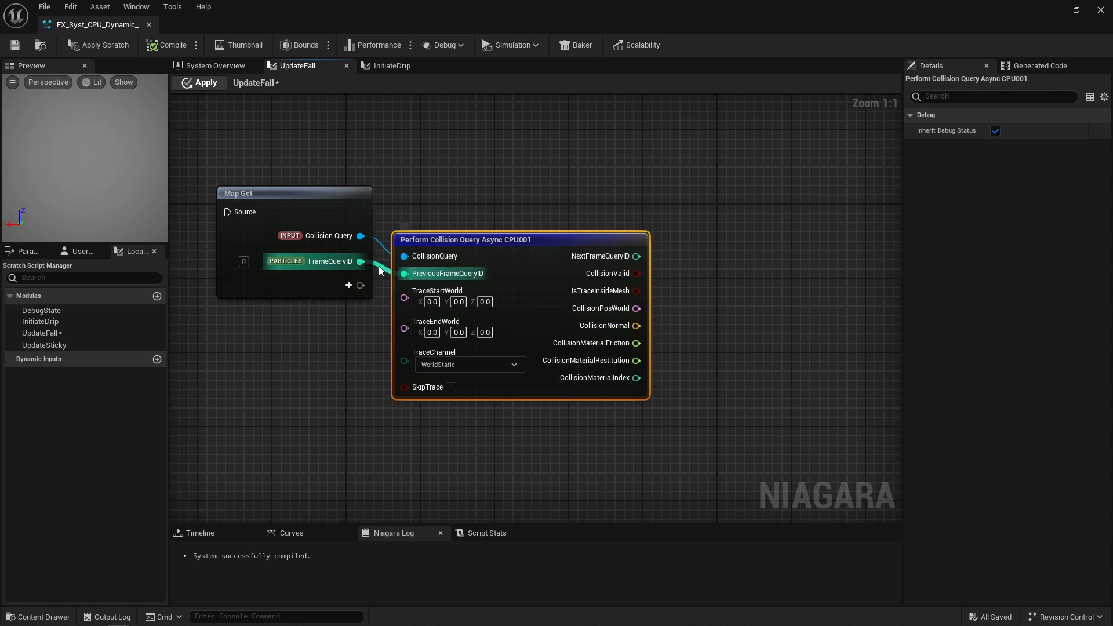
left_click_drag(360, 262, 720, 262)
type(">")
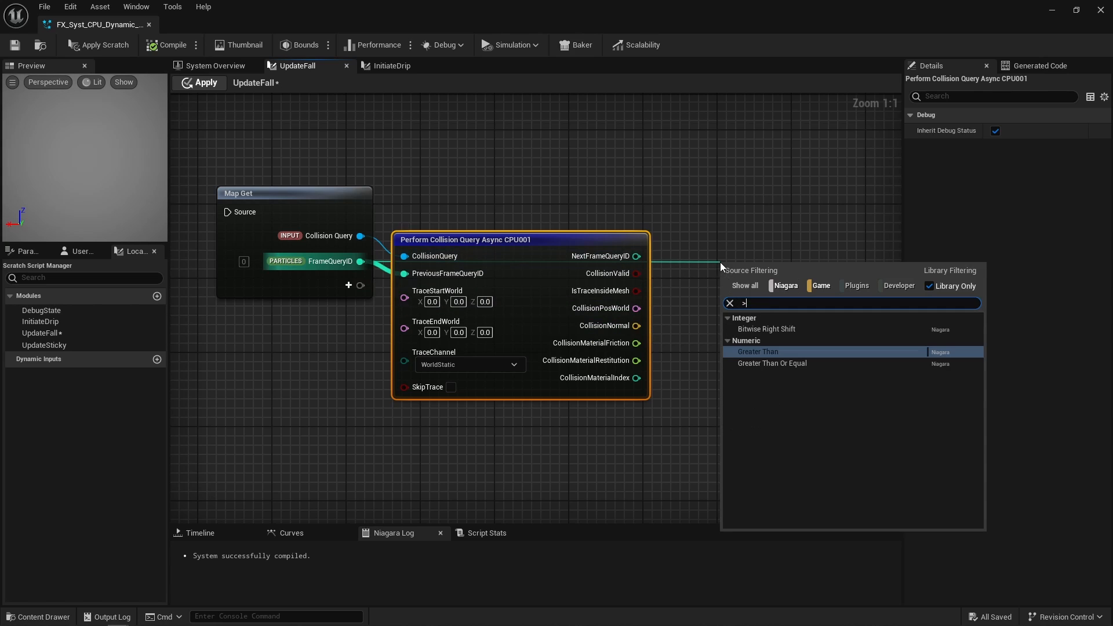
key("Return")
right_click(729, 287)
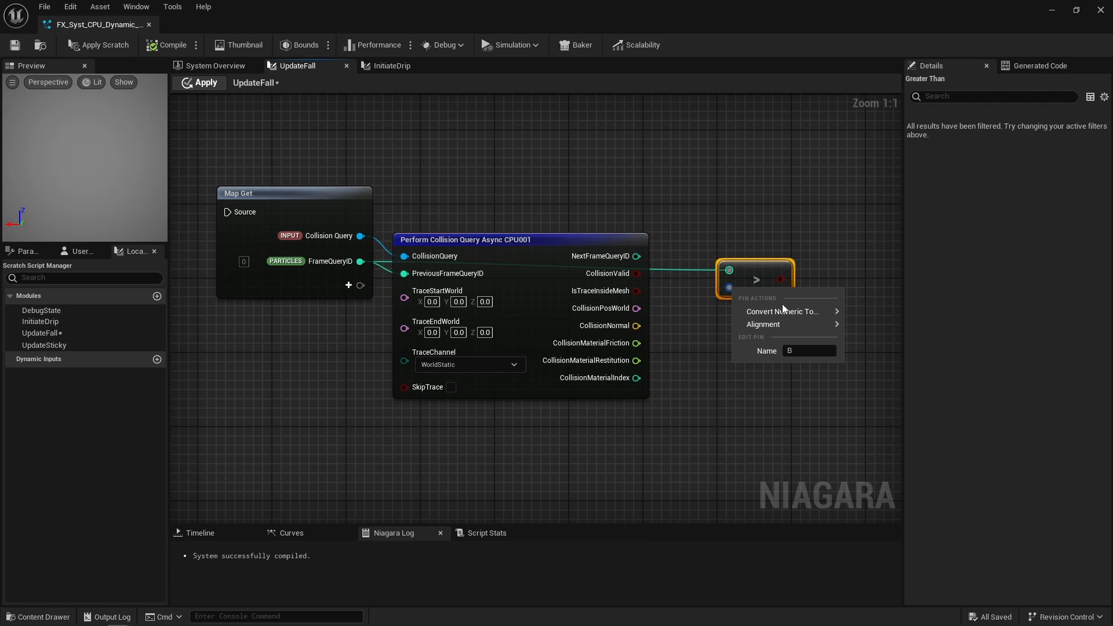
mouse_move(783, 311)
left_click(874, 335)
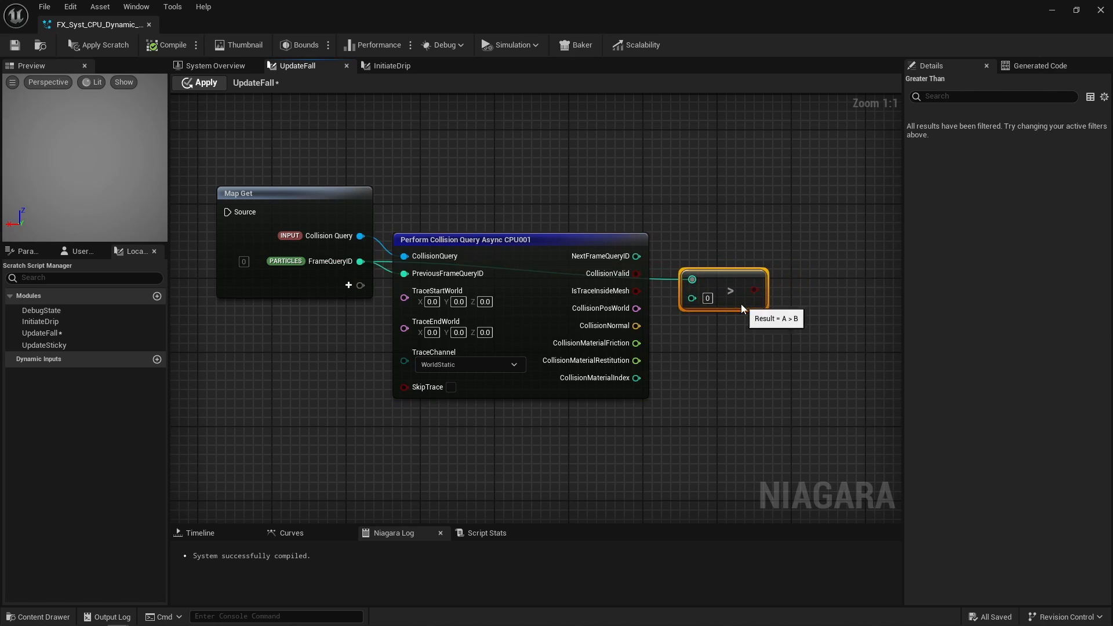
Add a Select node driven by the comparison result and connect CollisionPosWorld to its If True input.
left_click_drag(741, 305, 742, 314)
left_click_drag(754, 299, 809, 254)
type("select")
key("Return")
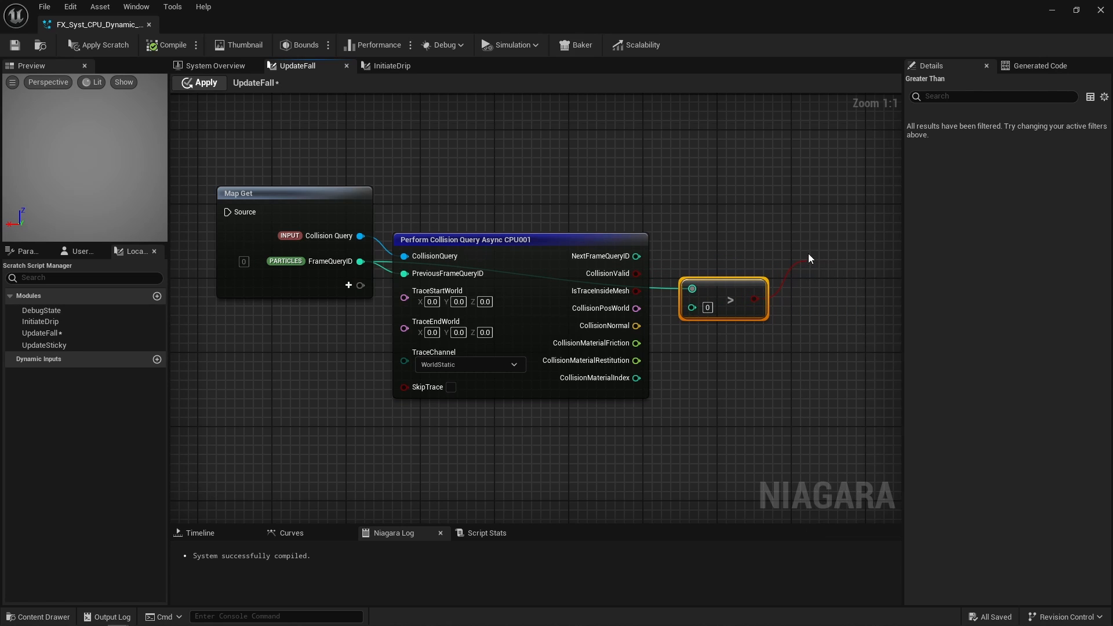
left_click_drag(812, 299, 629, 311)
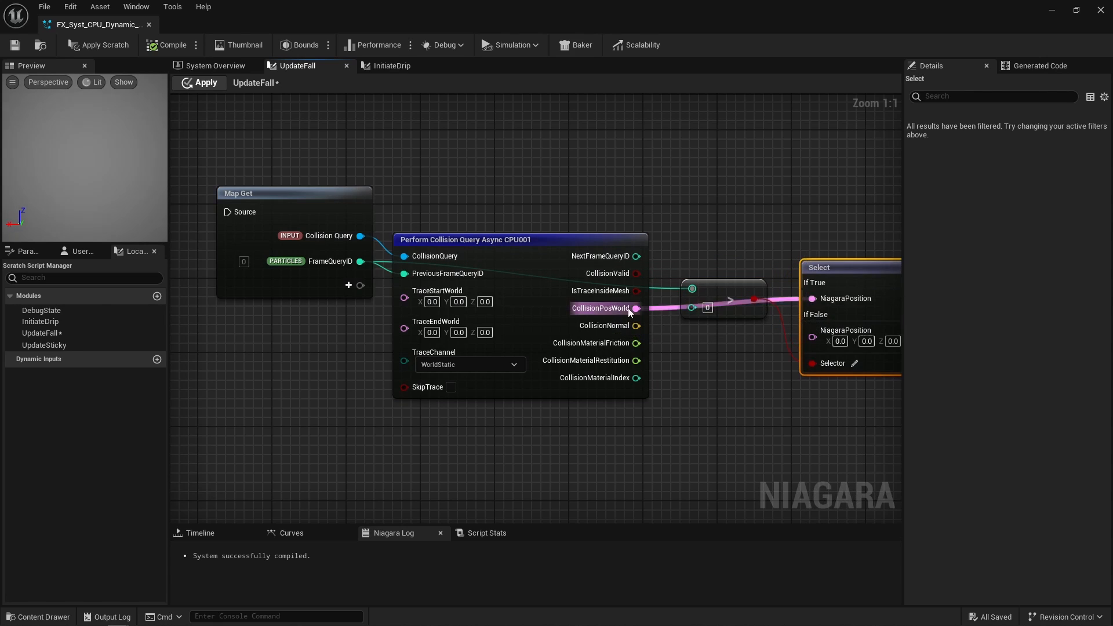
right_click_drag(628, 308, 468, 311)
left_click_drag(828, 287, 849, 204)
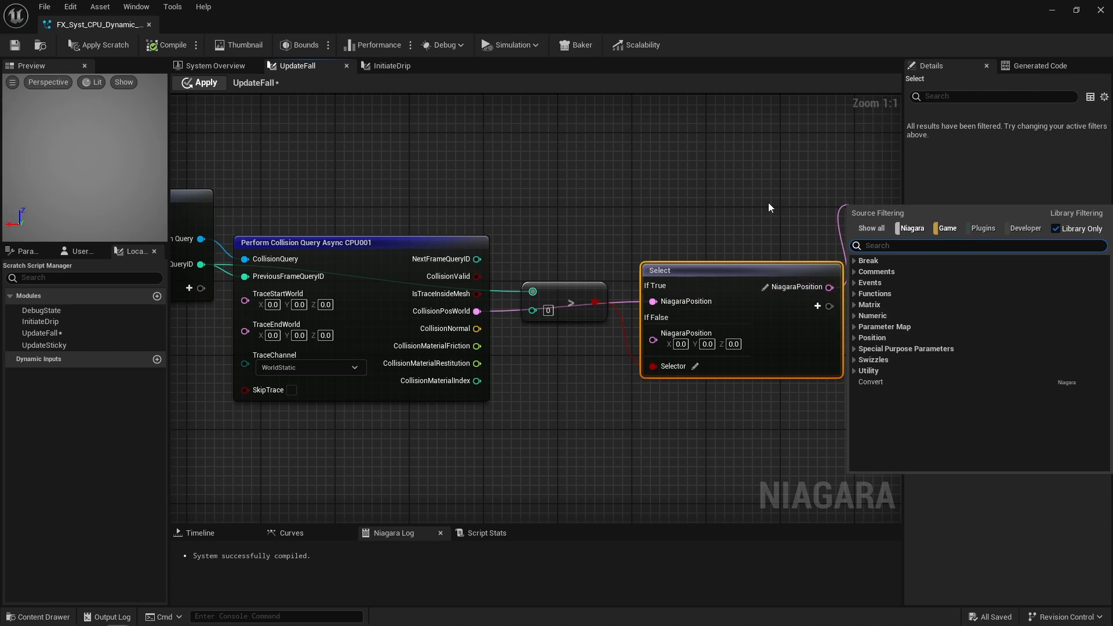
left_click(767, 203)
Delete the async query, comparison and Select example nodes from the UpdateFall graph.
scroll(766, 203, "down", 2)
left_click_drag(714, 213, 293, 391)
key("Delete")
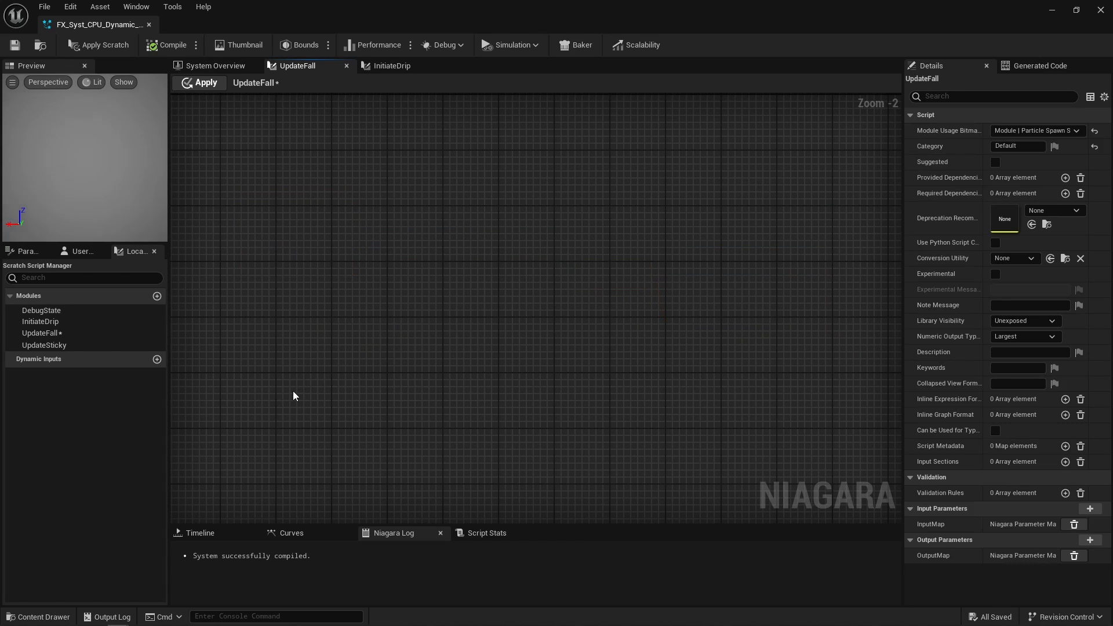
Examine UpdateFall's async trace section around the Perform Collision Query Async CPU node and its FrameQueryID, trace and SkipTrace connections.
right_click_drag(430, 234, 468, 625)
right_click_drag(464, 480, 470, 500)
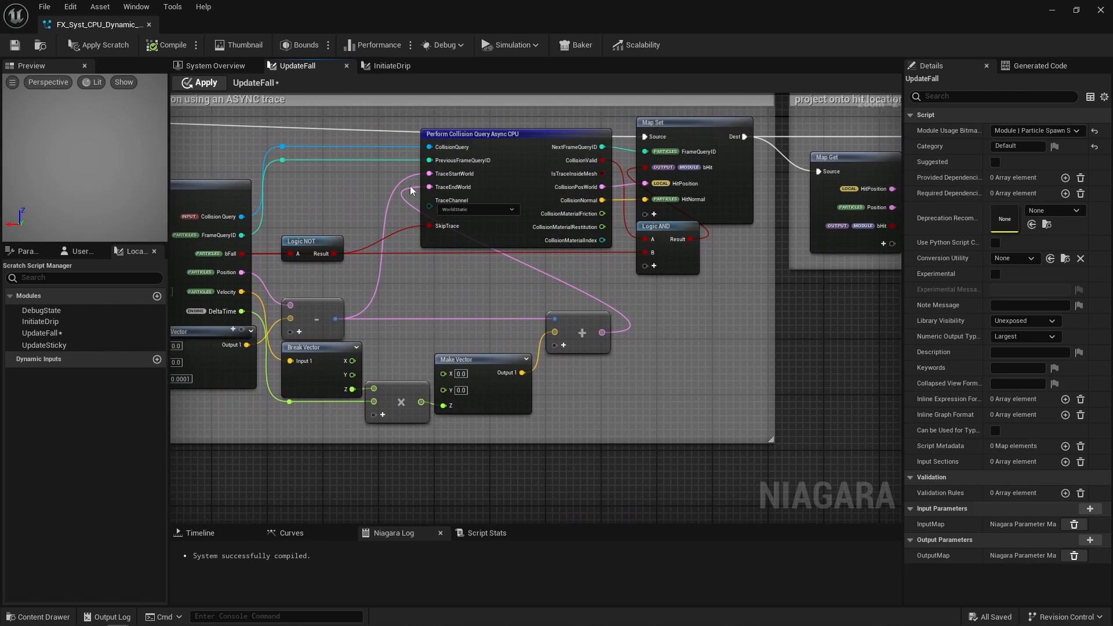
right_click_drag(374, 162, 418, 192)
left_click_drag(398, 149, 663, 305)
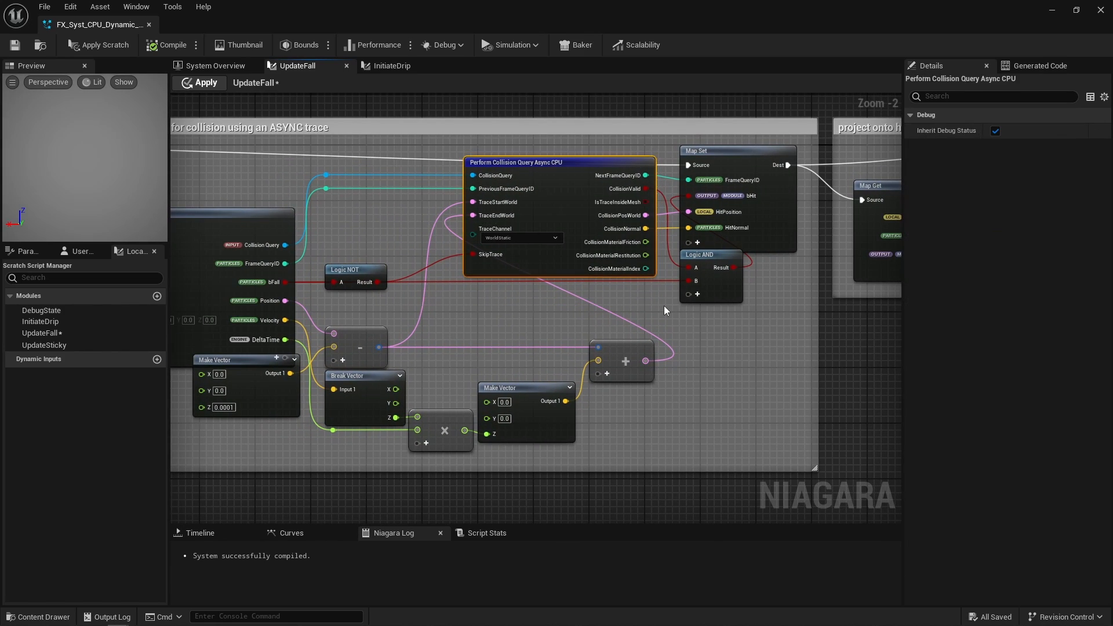
left_click(662, 305)
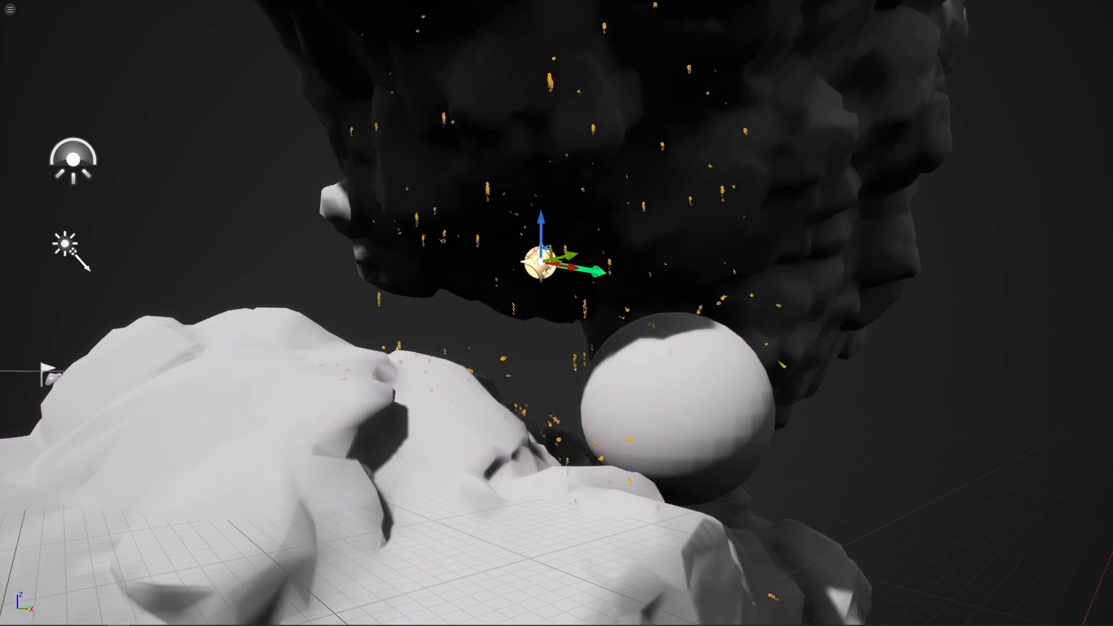
In the level, select the floor rock and shift it horizontally to test the async drip collisions.
right_click_drag(666, 328, 665, 328)
left_click(583, 463)
scroll(583, 462, "down", 5)
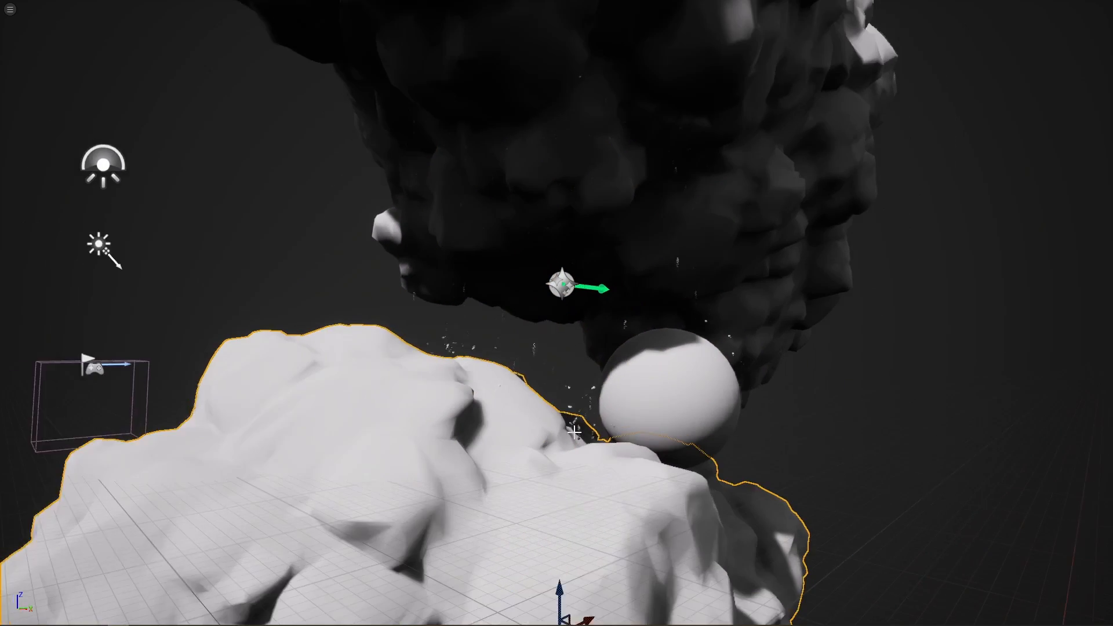
left_click_drag(586, 616, 570, 552)
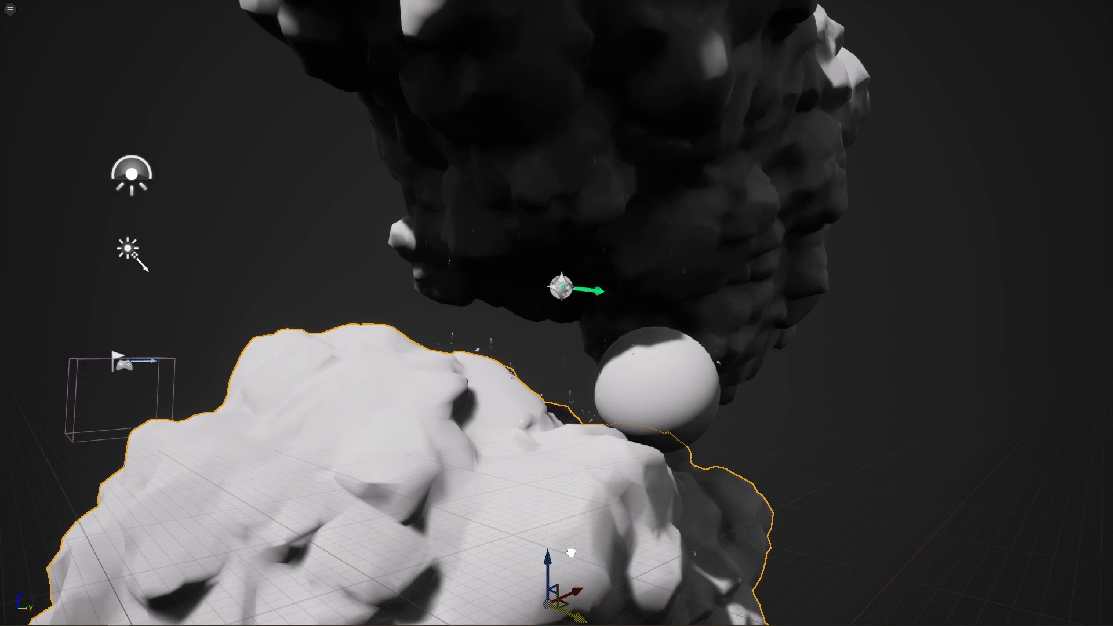
Select the ceiling rock and move it back and forth above the floor rock and sphere.
left_click(653, 195)
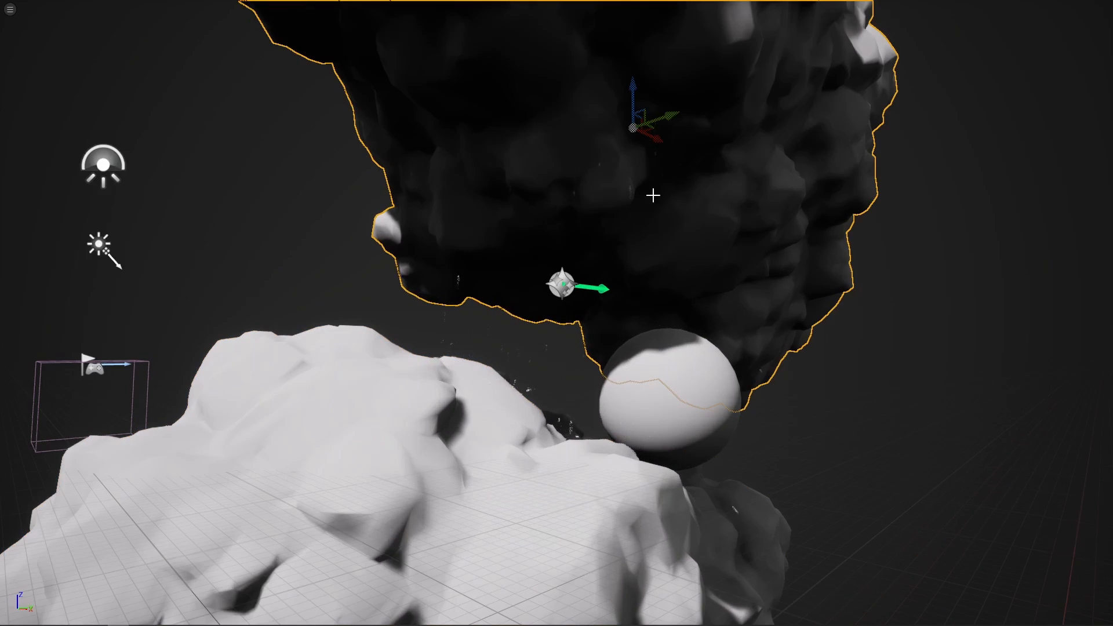
left_click_drag(659, 115, 436, 170)
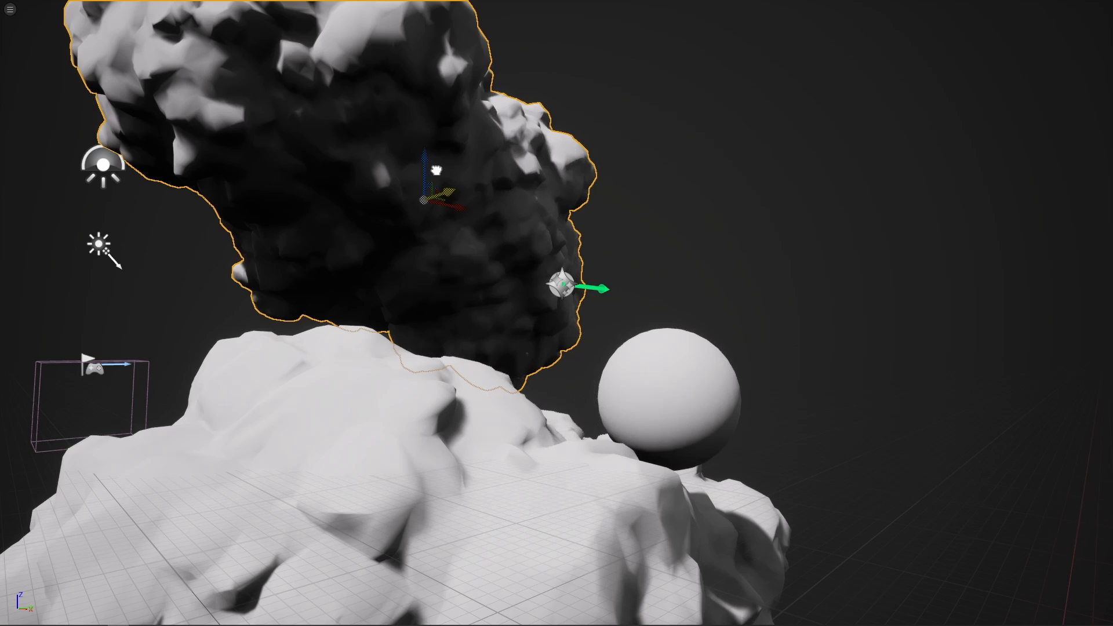
left_click_drag(436, 171, 647, 129)
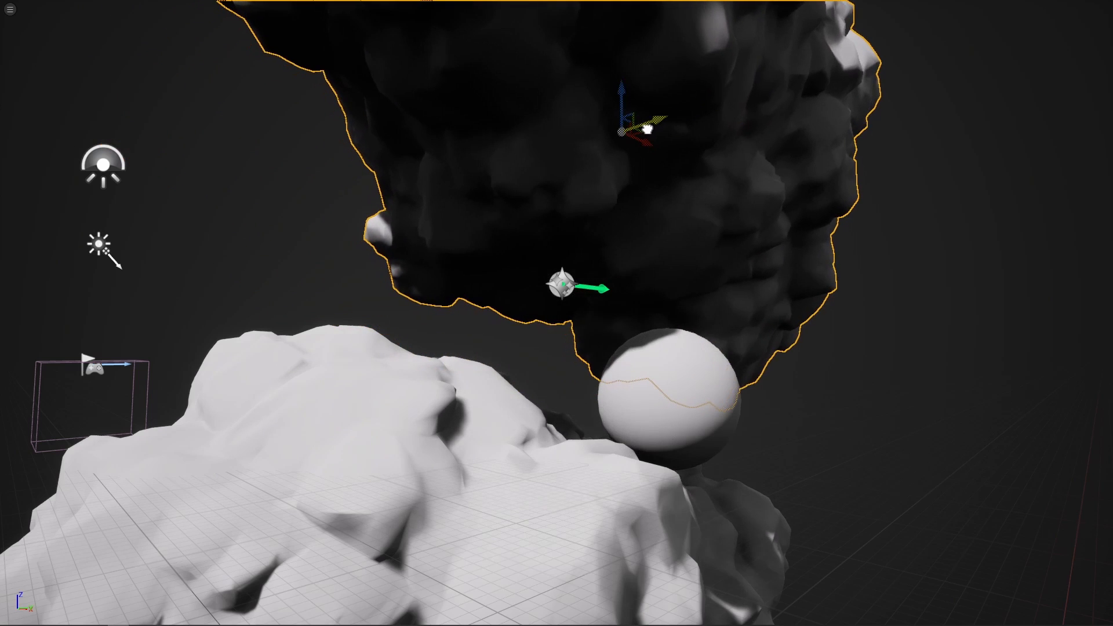
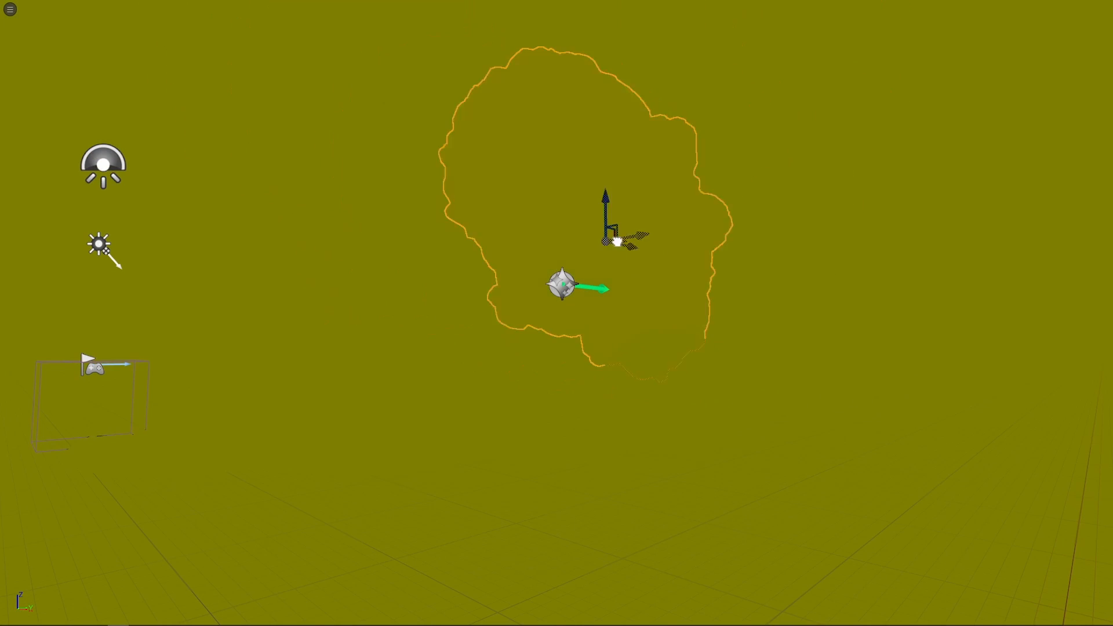
left_click_drag(618, 242, 755, 211)
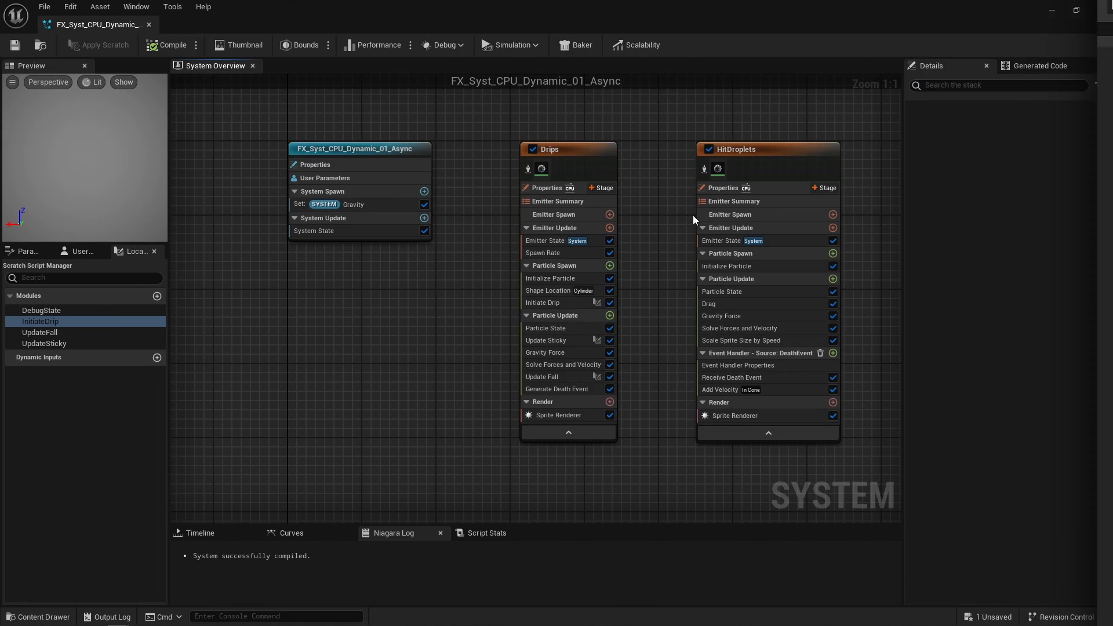
Select Drips' properties in the system overview and shift the ceiling rock slightly in the level.
left_click(549, 185)
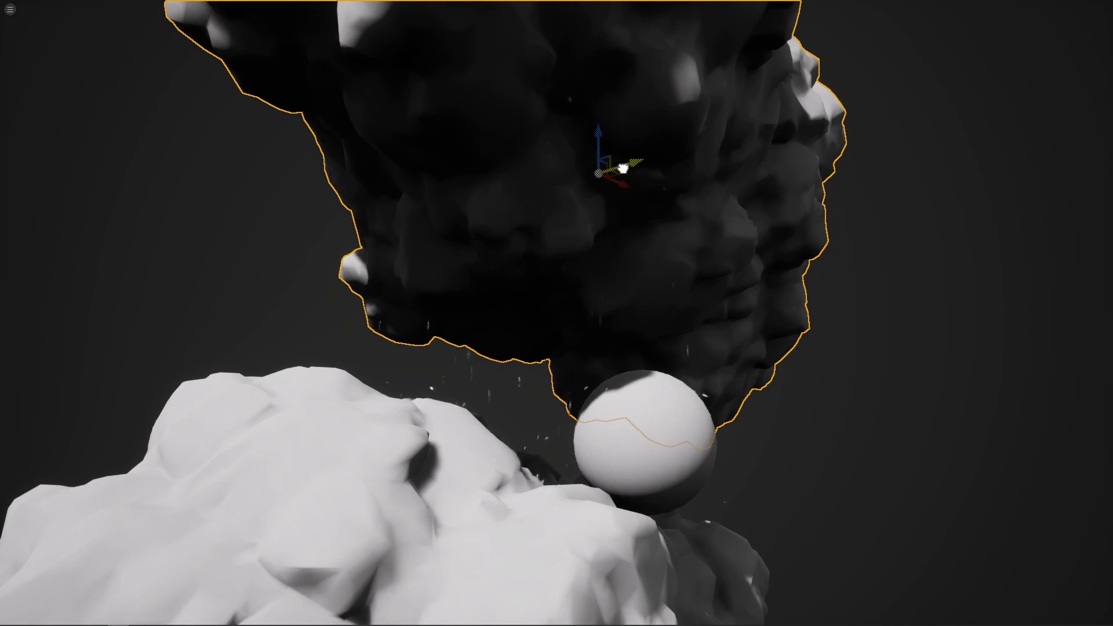
mouse_move(623, 168)
left_mouse_down()
mouse_move(661, 158)
mouse_move(608, 168)
left_mouse_up()
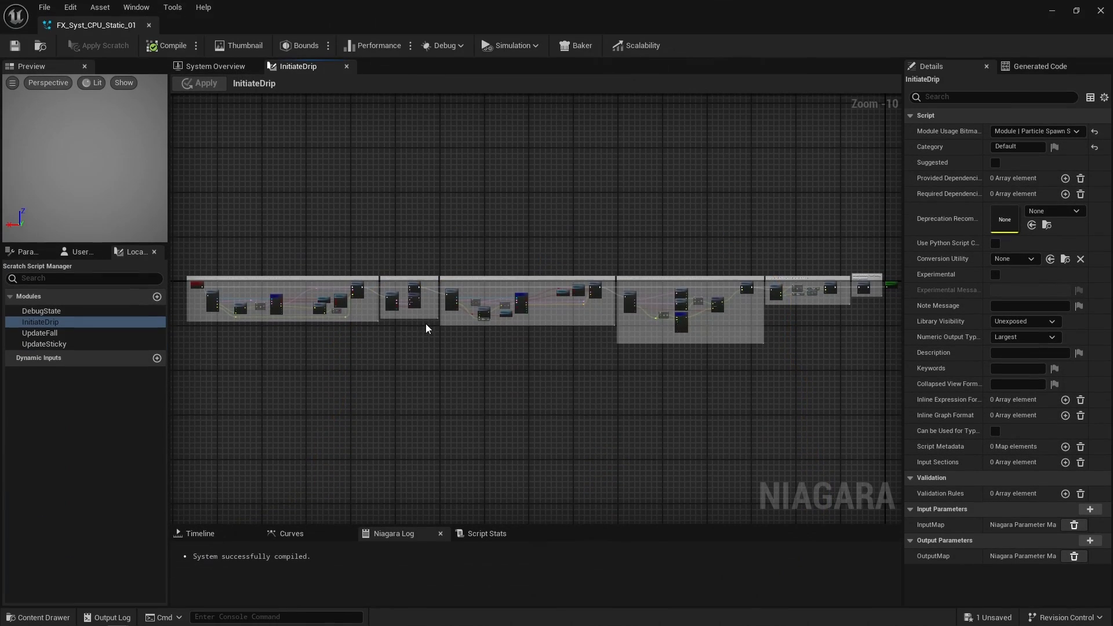
Examine InitiateDrip's collision section around the Perform Collision Query Sync CPU001 node and its connections to the Map Set node.
scroll(484, 310, "up", 4)
scroll(597, 257, "up", 3)
left_click_drag(387, 229, 723, 395)
left_click(722, 398)
right_click_drag(722, 397, 386, 404)
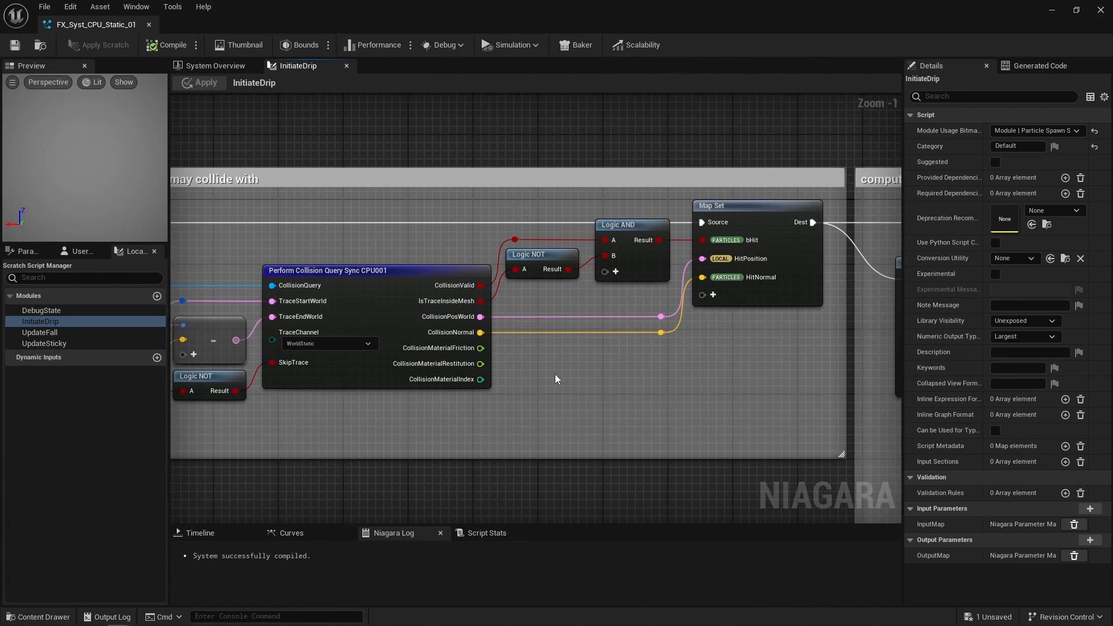
left_click_drag(555, 375, 753, 270)
left_click(745, 353)
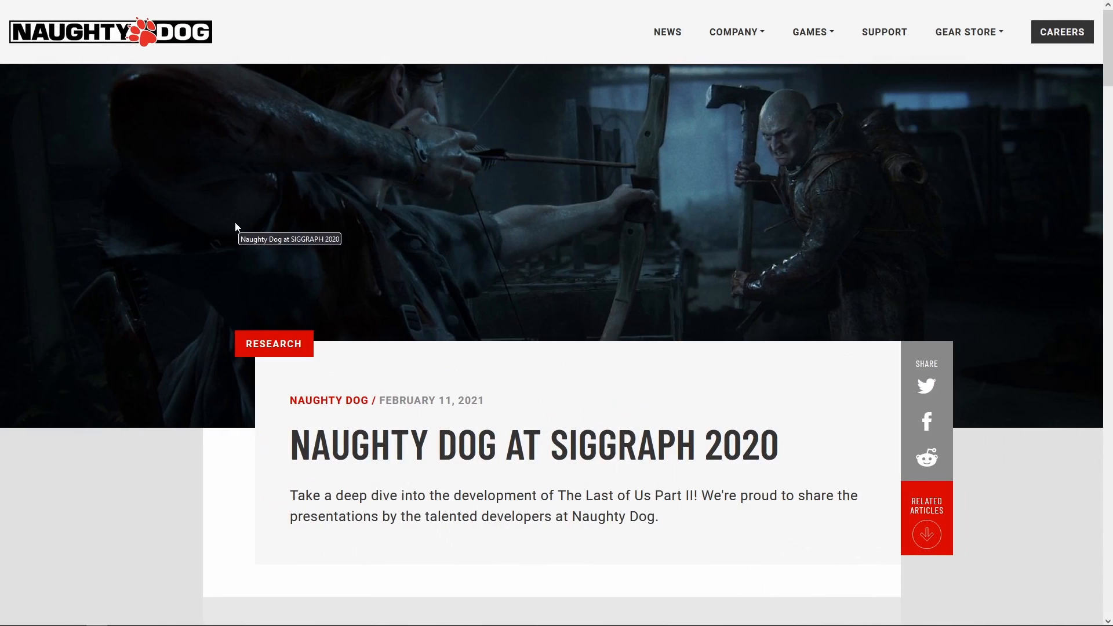
On Naughty Dog's SIGGRAPH 2020 page, play the GPU Driven Effects of The Last of Us Part II talk and skip through its particle sections.
middle_click(234, 222)
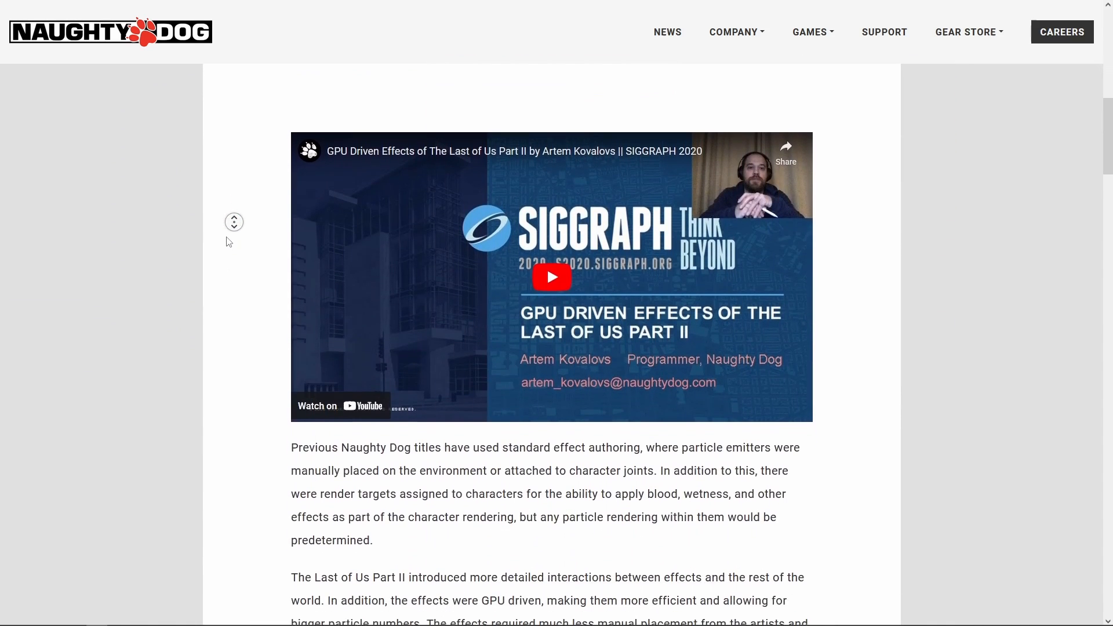
middle_click(227, 238)
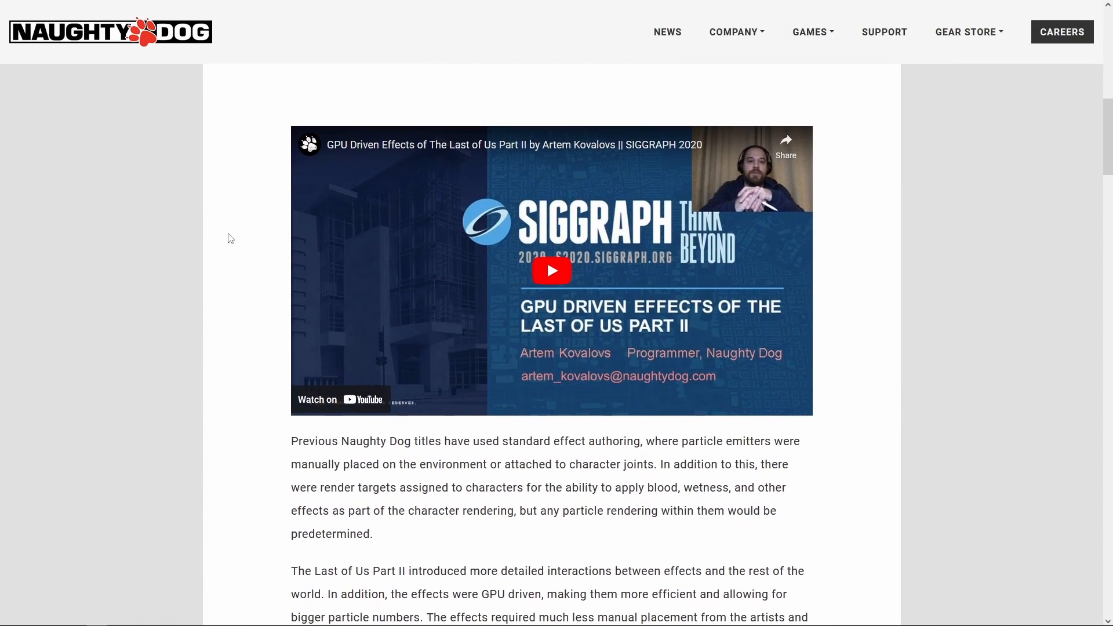
left_click(545, 269)
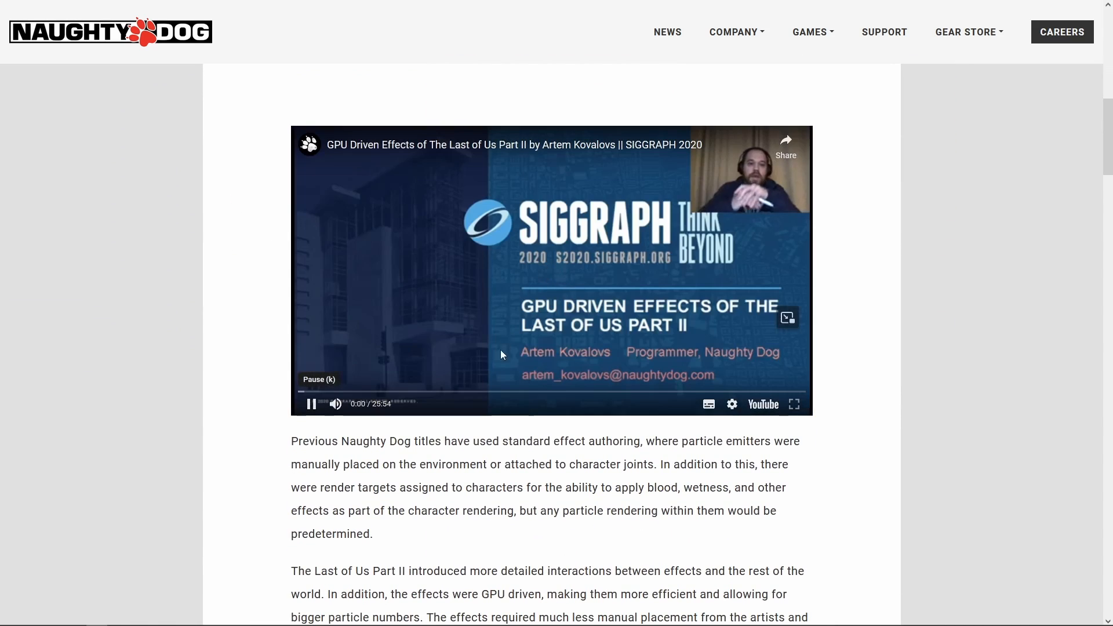
left_click(492, 393)
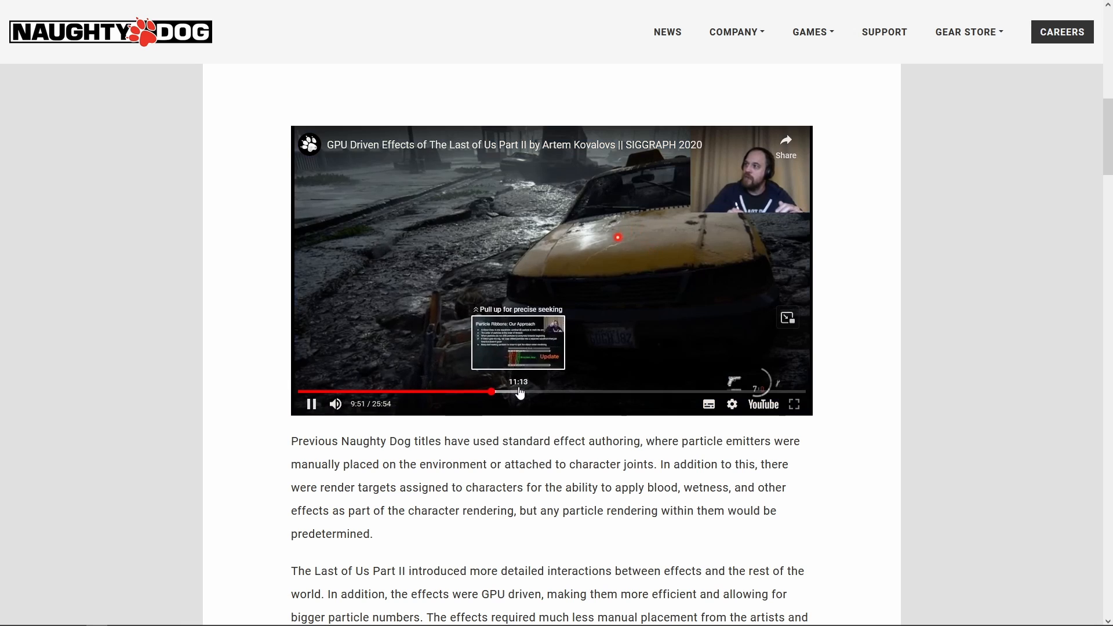
left_click(521, 393)
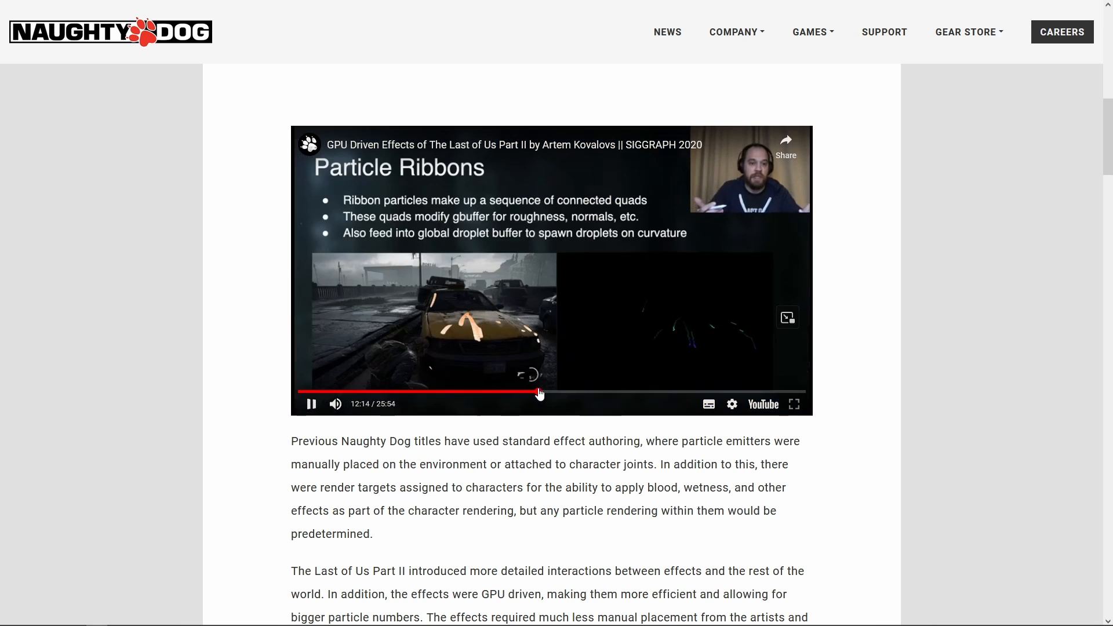
left_click(539, 392)
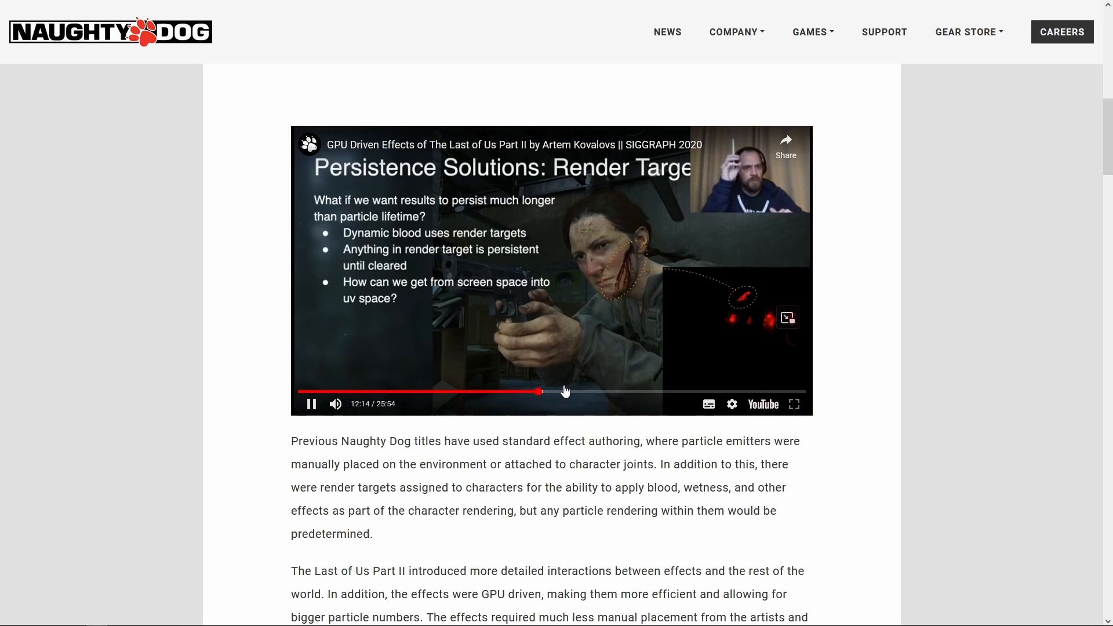
left_click(568, 393)
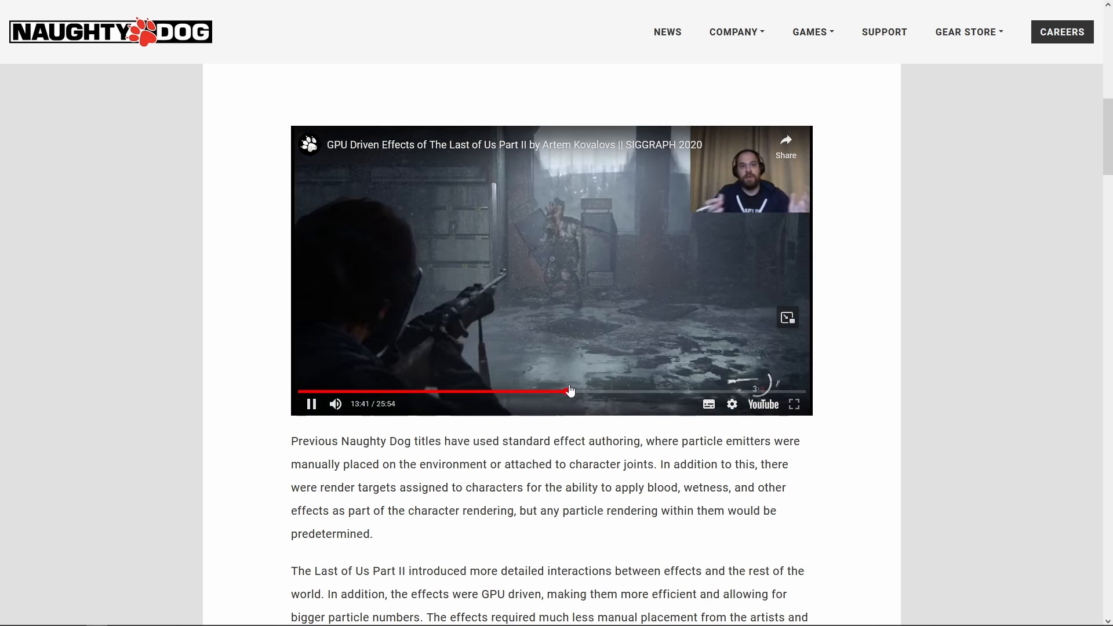
left_click(590, 392)
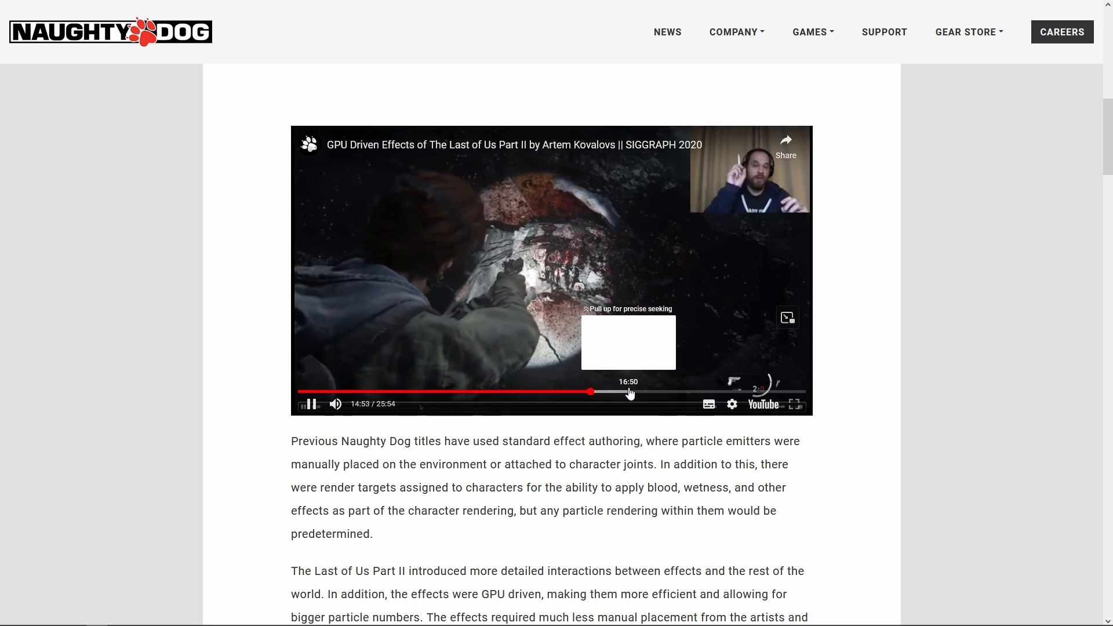
left_click(629, 392)
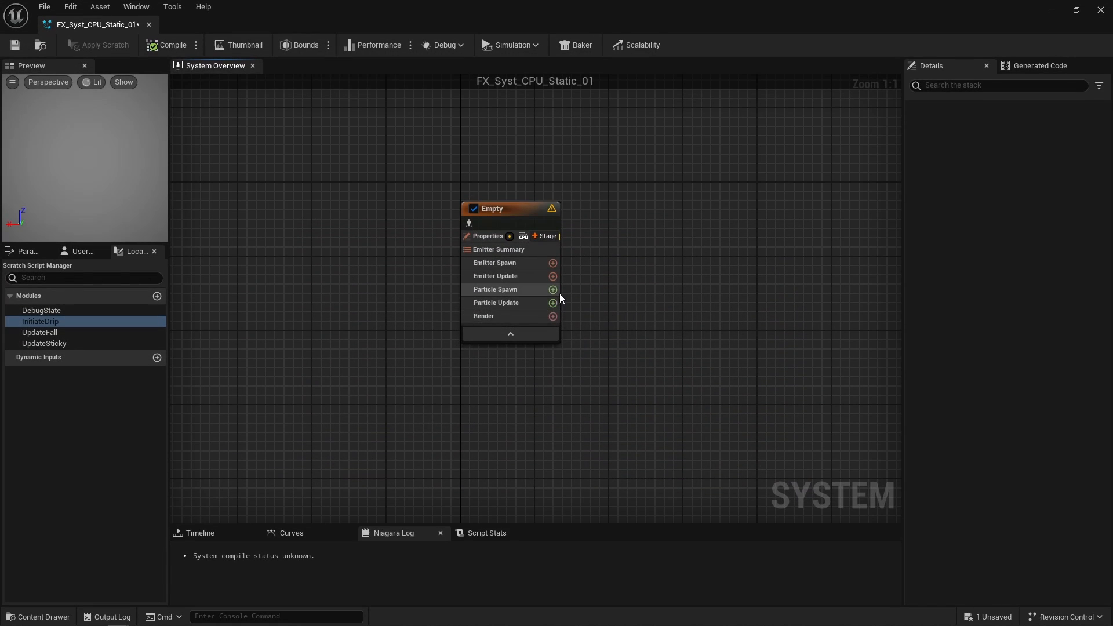
In FX_Syst_CPU_Static_01, add a Static Mesh Location module to the Empty emitter's Particle Spawn stage and review its sampling settings.
left_click(553, 289)
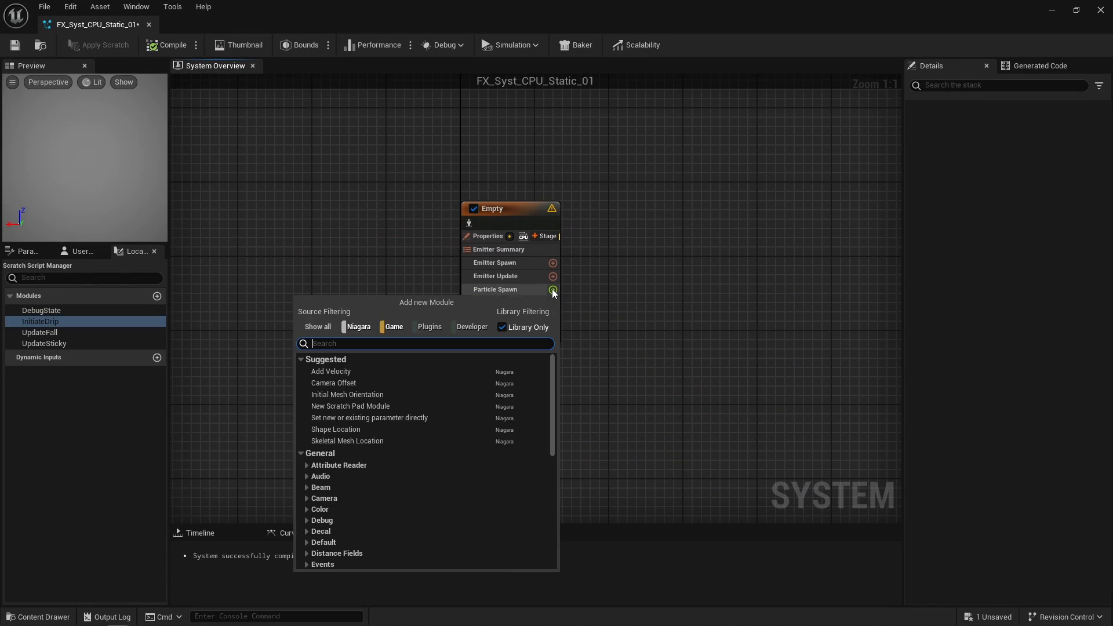
type("static mesh")
key("Return")
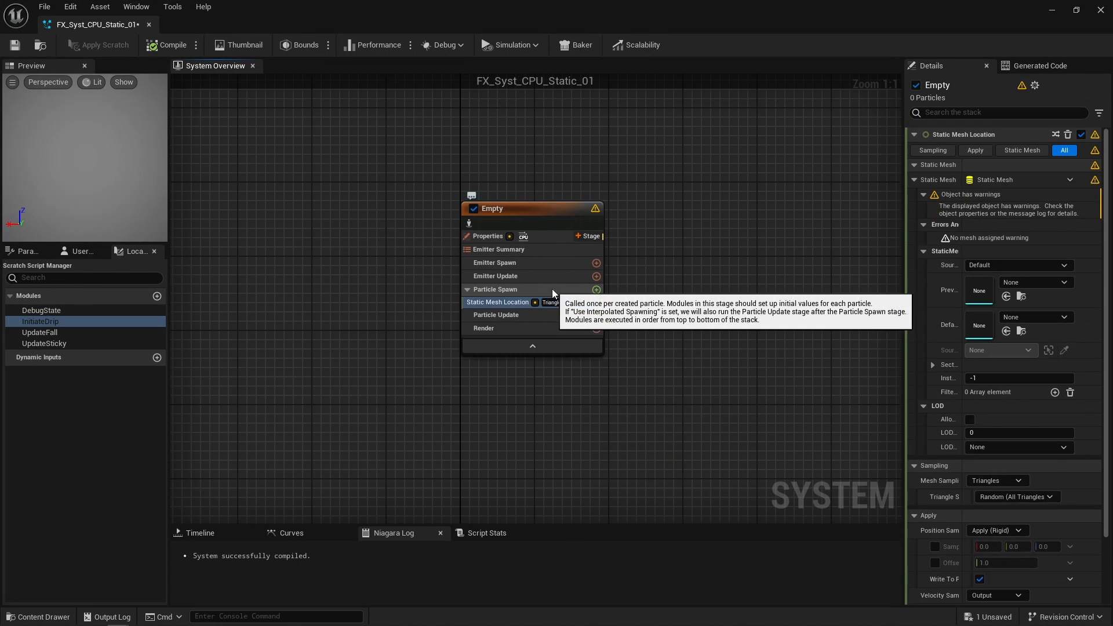
scroll(1039, 407, "down", 2)
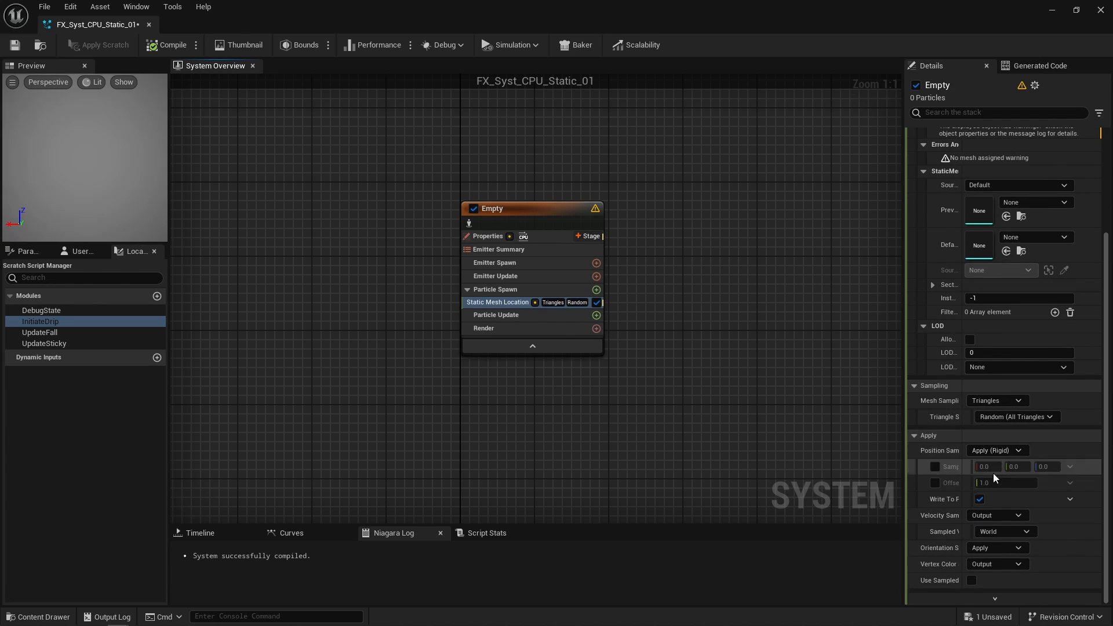
scroll(932, 422, "up", 3)
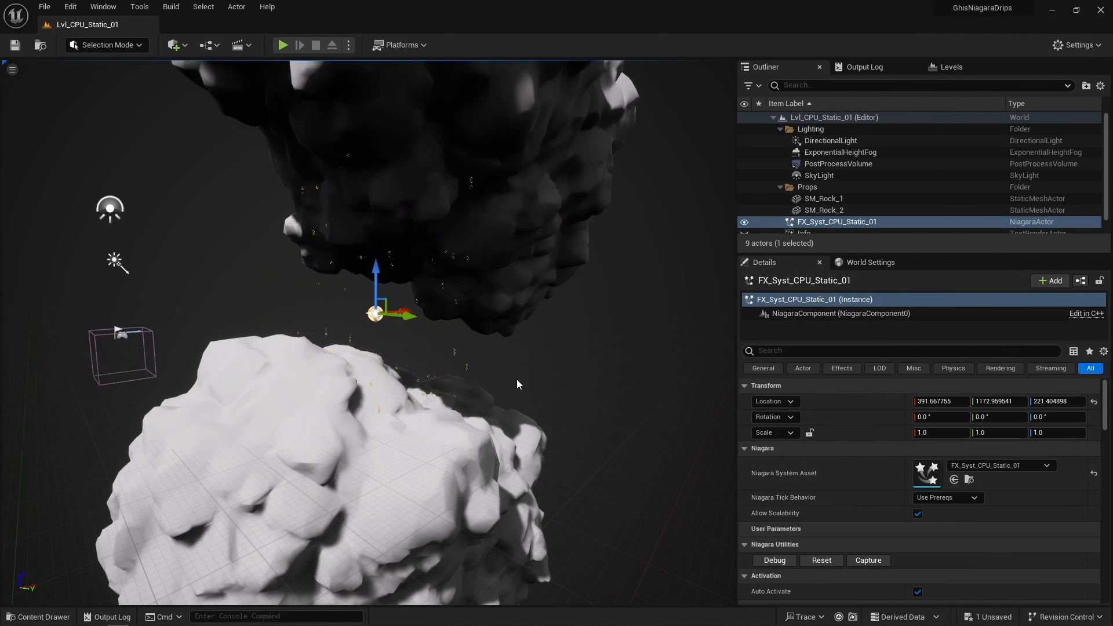
Place two more FX_Syst_CPU_Static_01 instances in the level, one on each side of the existing drip system under the ceiling rock.
key("ctrl+space")
left_click_drag(340, 475, 551, 313)
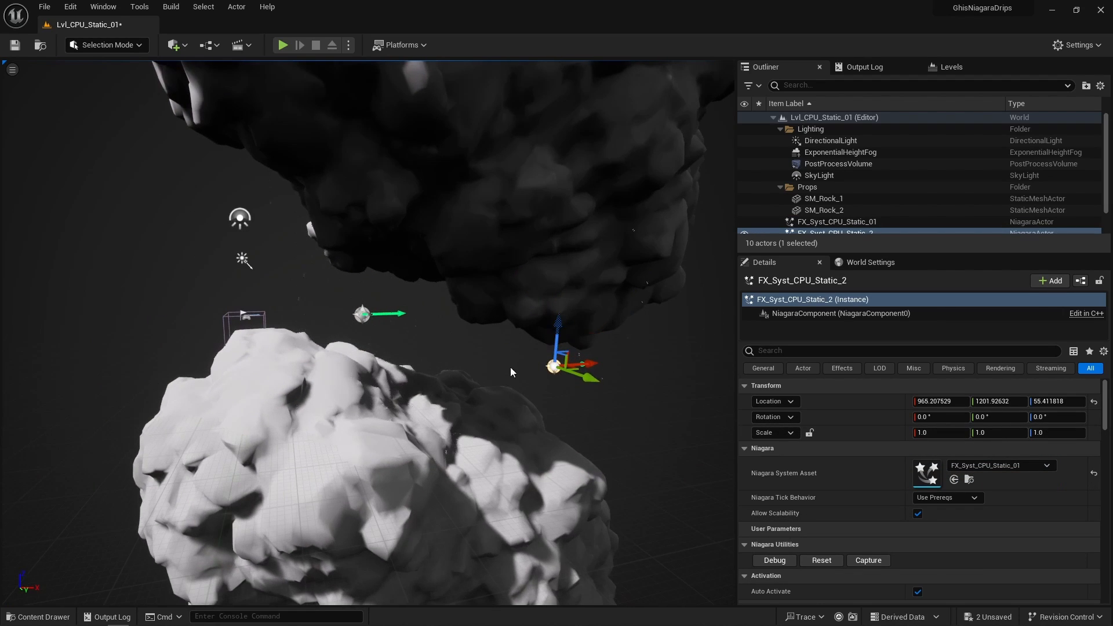
left_click_drag(510, 367, 497, 362, "alt")
key("ctrl+space")
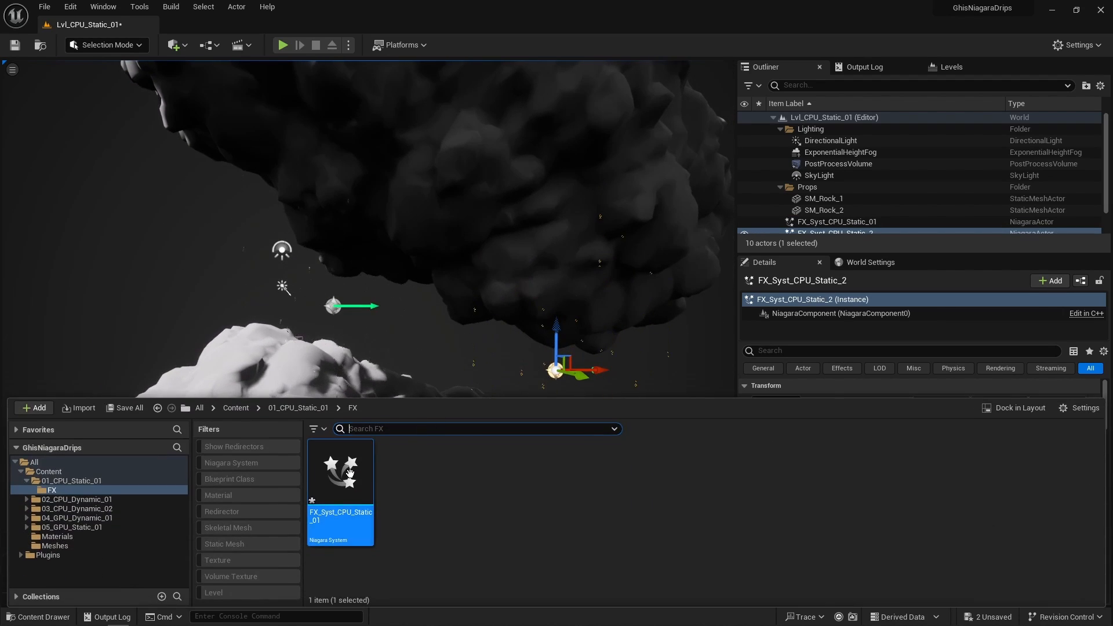
left_click_drag(350, 472, 262, 201)
left_click_drag(203, 142, 203, 142)
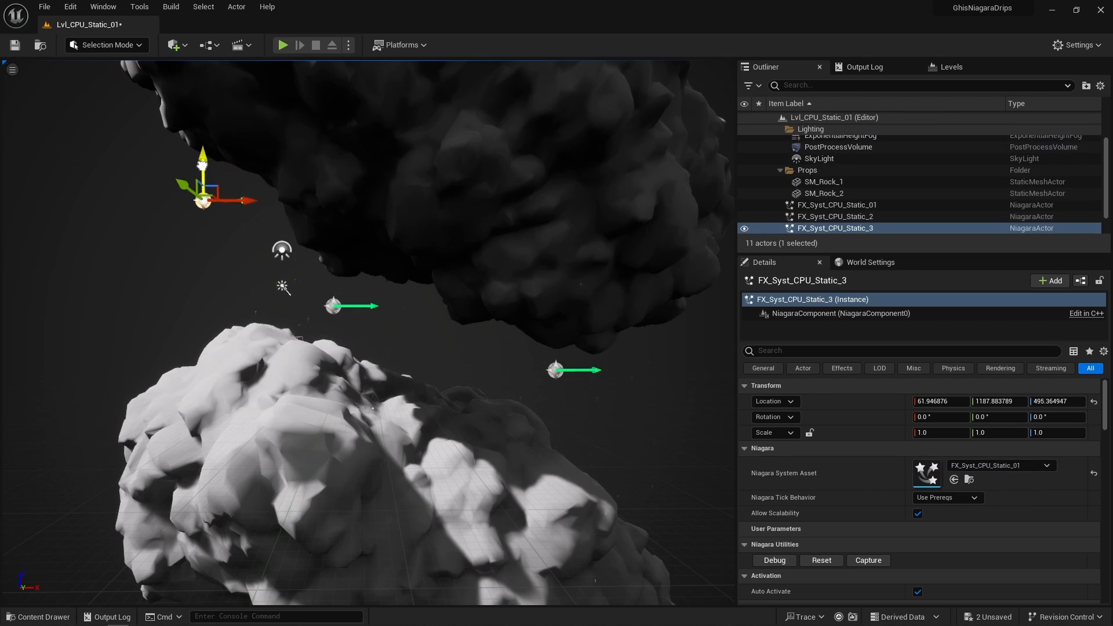
left_click_drag(436, 308, 434, 301, "alt")
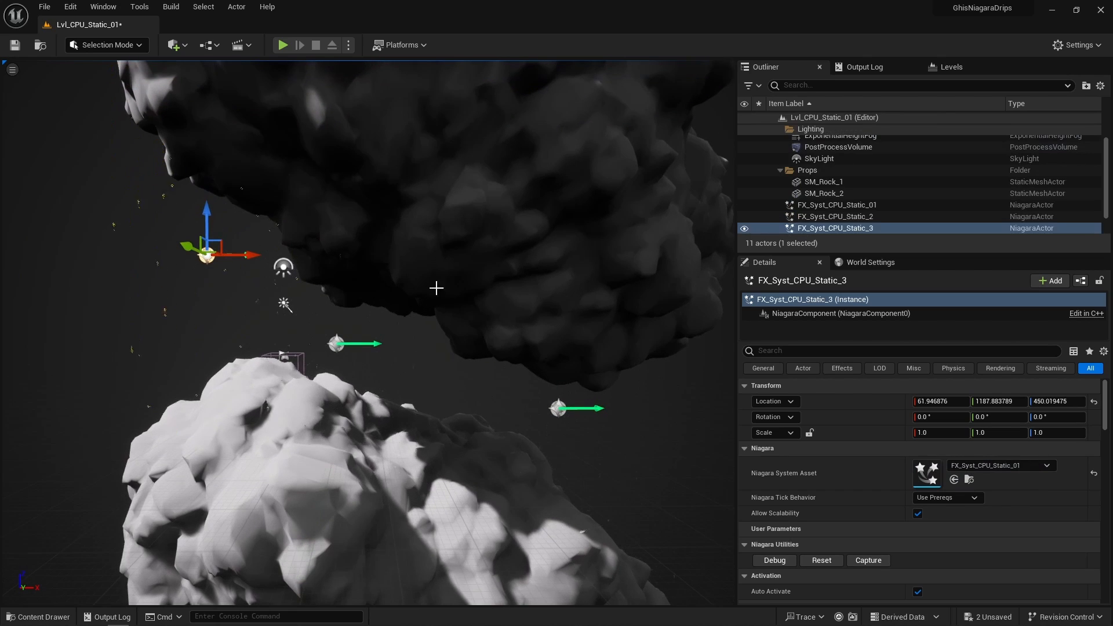
Duplicate the ceiling rock, set the copy's Z rotation to 90°, and shift it horizontally to extend the ceiling.
left_click(444, 318)
right_click_drag(444, 320, 475, 293)
key("ctrl+d")
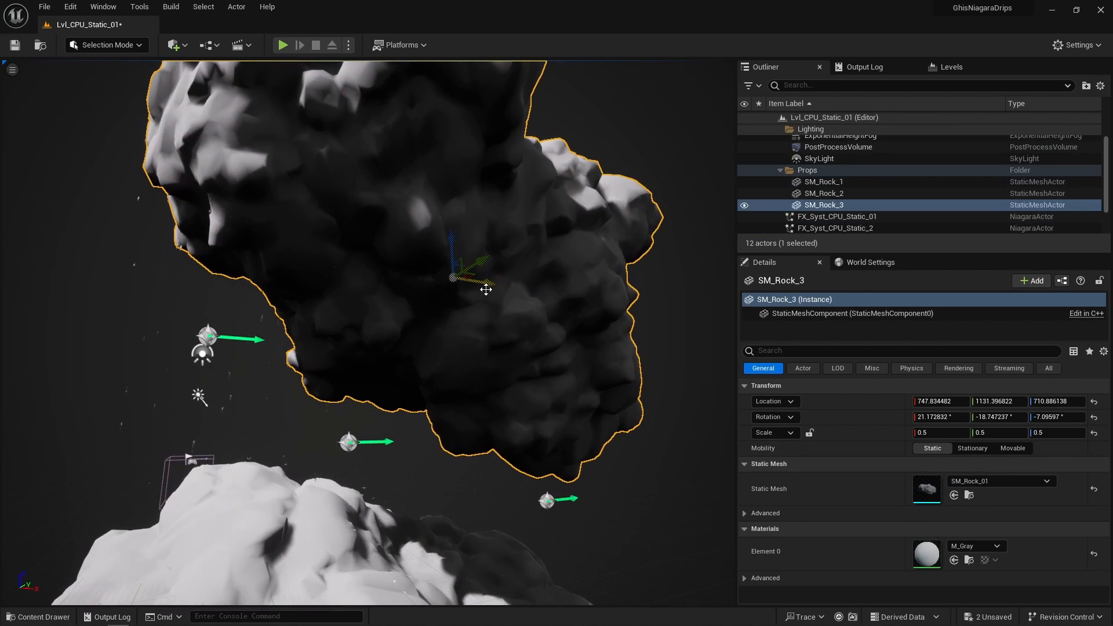
left_click(1041, 417)
type("90")
key("Return")
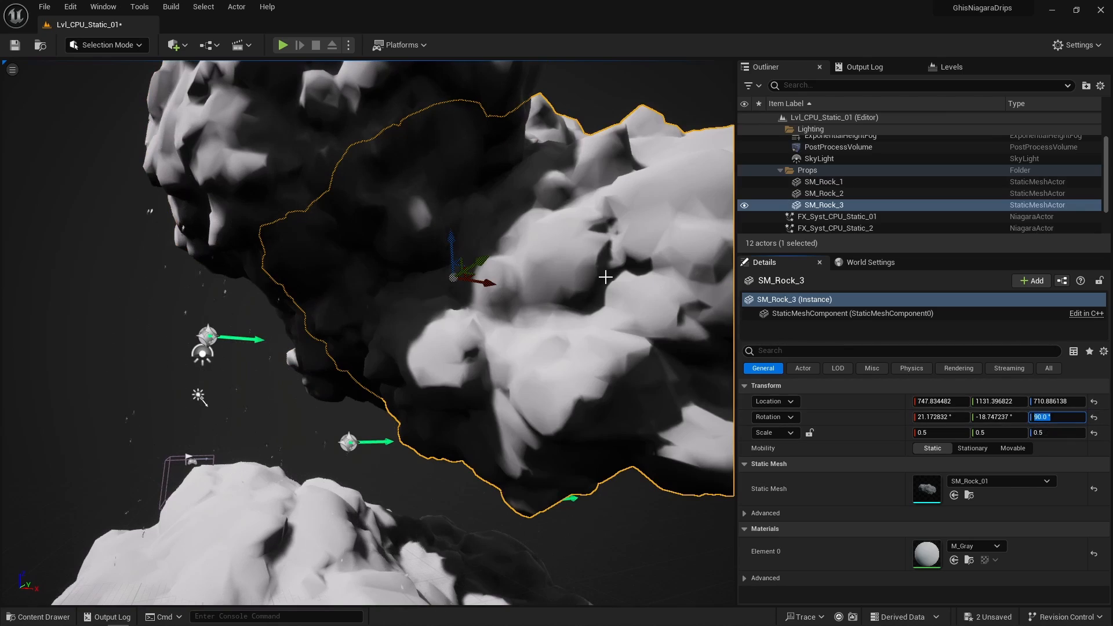
left_click_drag(484, 261, 498, 253)
right_click_drag(471, 389, 452, 306)
Select the original drip system and a neighbouring instance beneath the ceiling rocks to inspect their drips.
left_click(358, 329)
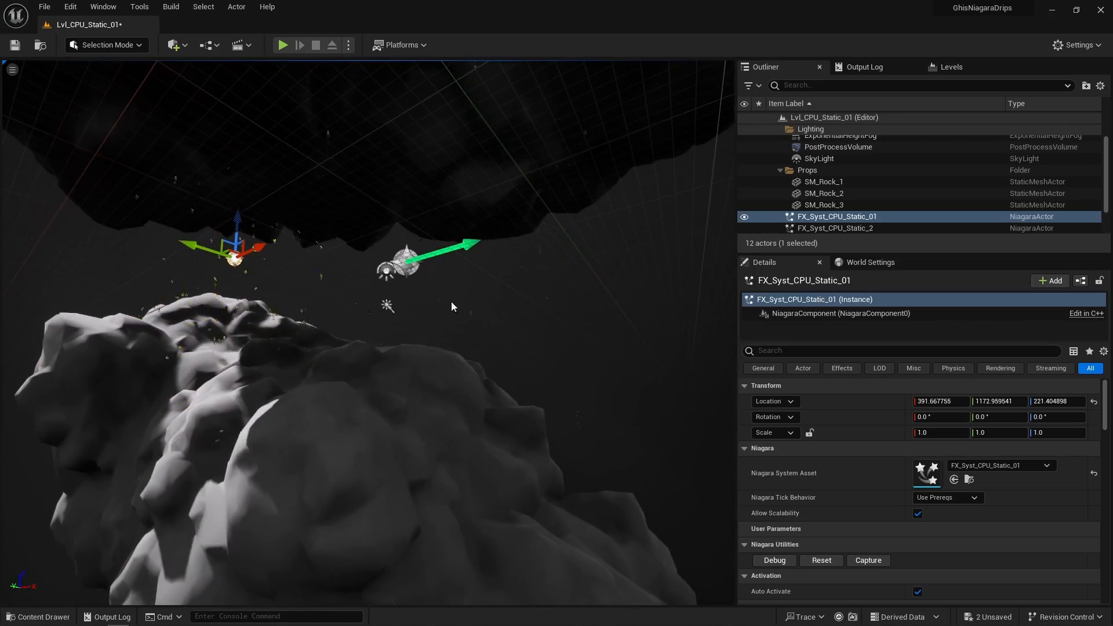
left_click(411, 261)
mouse_move(411, 262)
right_mouse_down()
mouse_move(371, 264)
mouse_move(342, 229)
mouse_move(409, 260)
mouse_move(435, 255)
mouse_move(408, 261)
right_mouse_up()
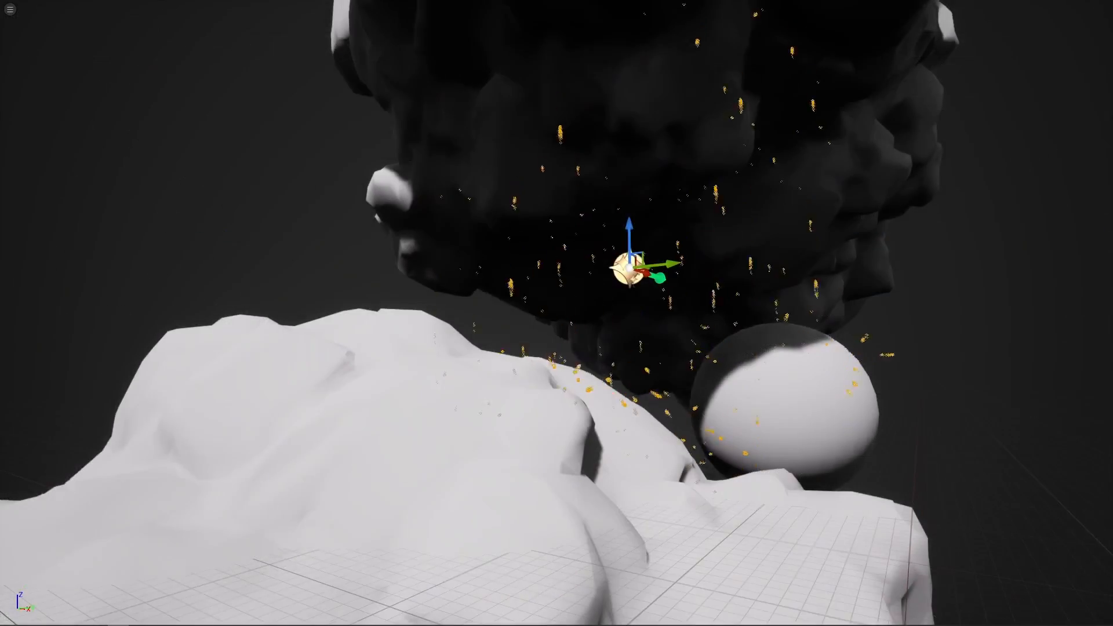
In the level with the sphere, select the floor rock and shift it to test the drip collisions.
right_click_drag(556, 313, 525, 312)
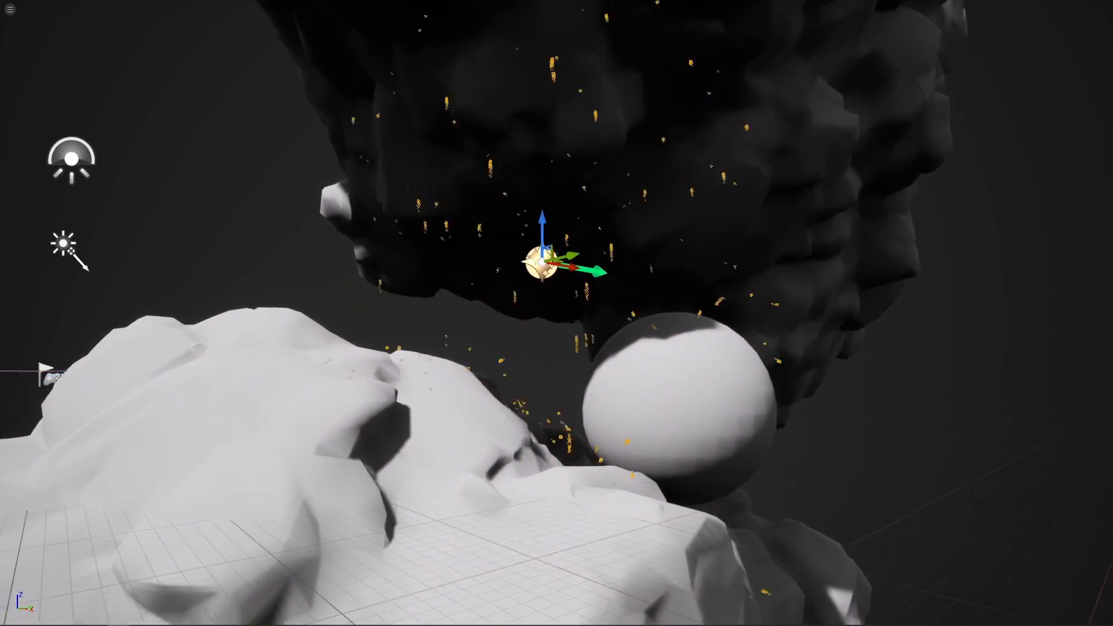
right_click_drag(722, 308, 721, 307)
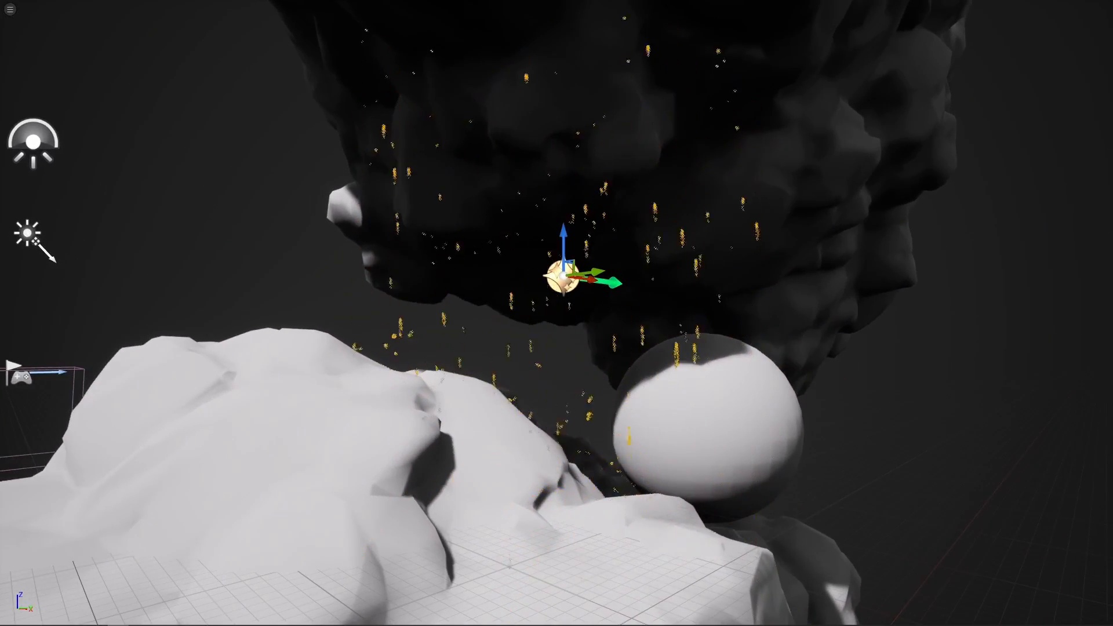
left_click(592, 537)
scroll(591, 537, "down", 5)
left_click_drag(588, 616, 571, 553)
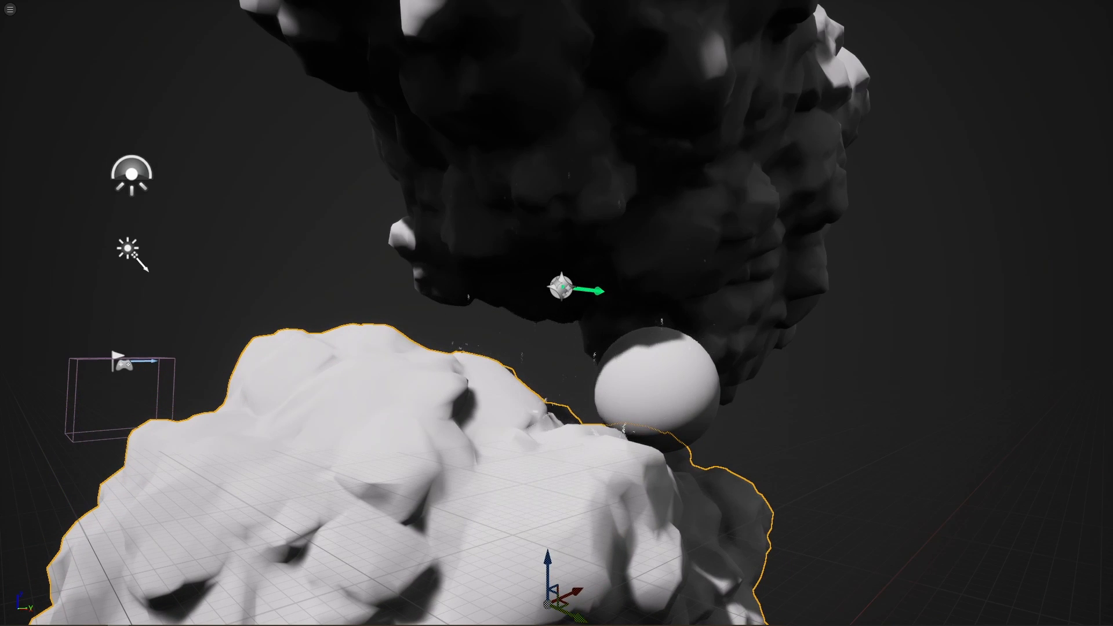
Select the ceiling rock and move it away from the sphere and back above it to test drip spawning.
left_click(652, 222)
left_click_drag(658, 116, 436, 170)
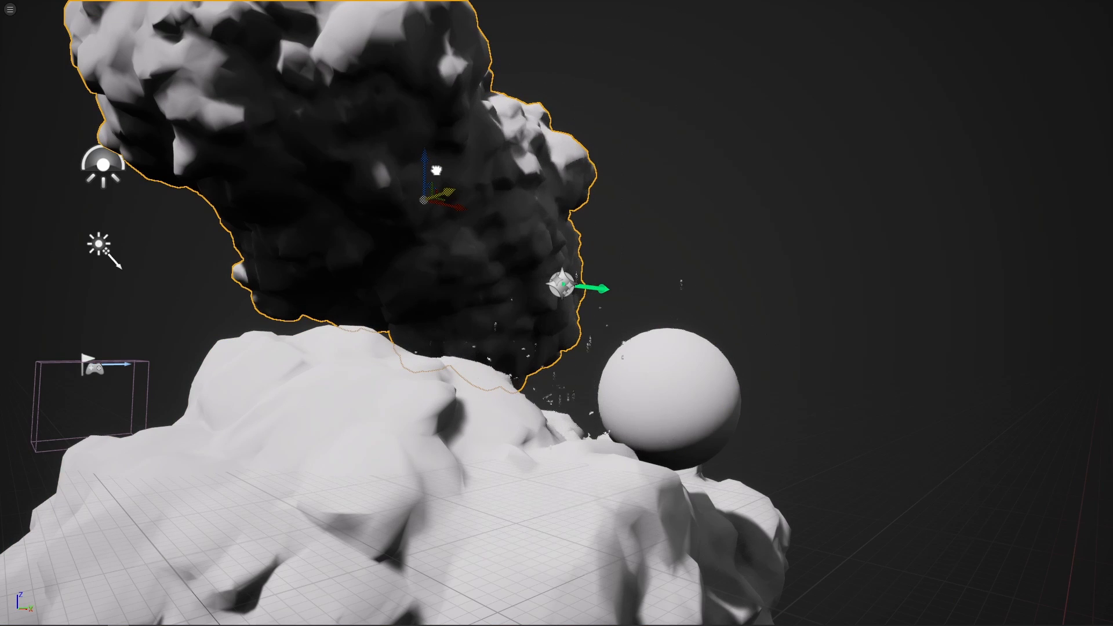
left_click_drag(436, 170, 647, 129)
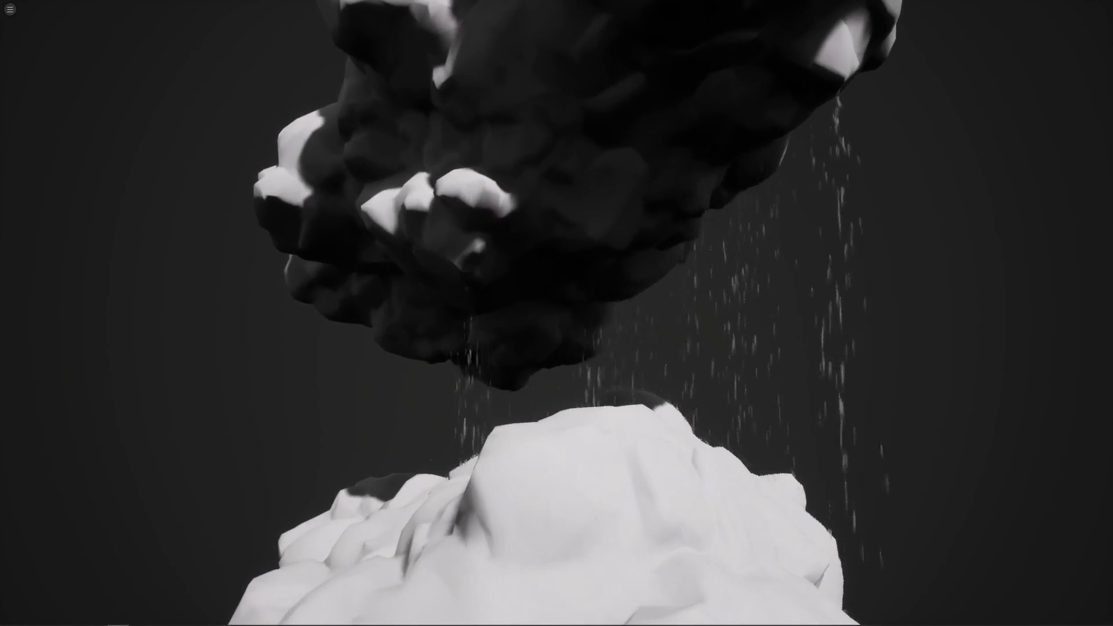
Move the drip system horizontally above the sphere and inspect its drips on the rocks from several angles.
left_click_drag(842, 185, 588, 188, "alt")
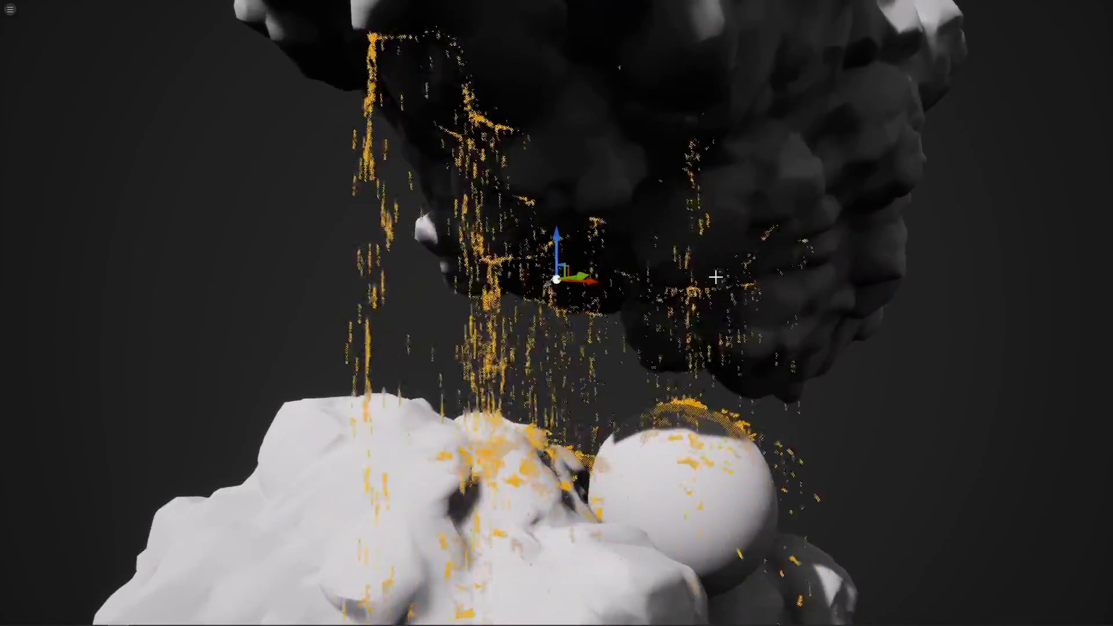
left_click_drag(588, 280, 694, 328)
left_click_drag(881, 397, 748, 385, "alt")
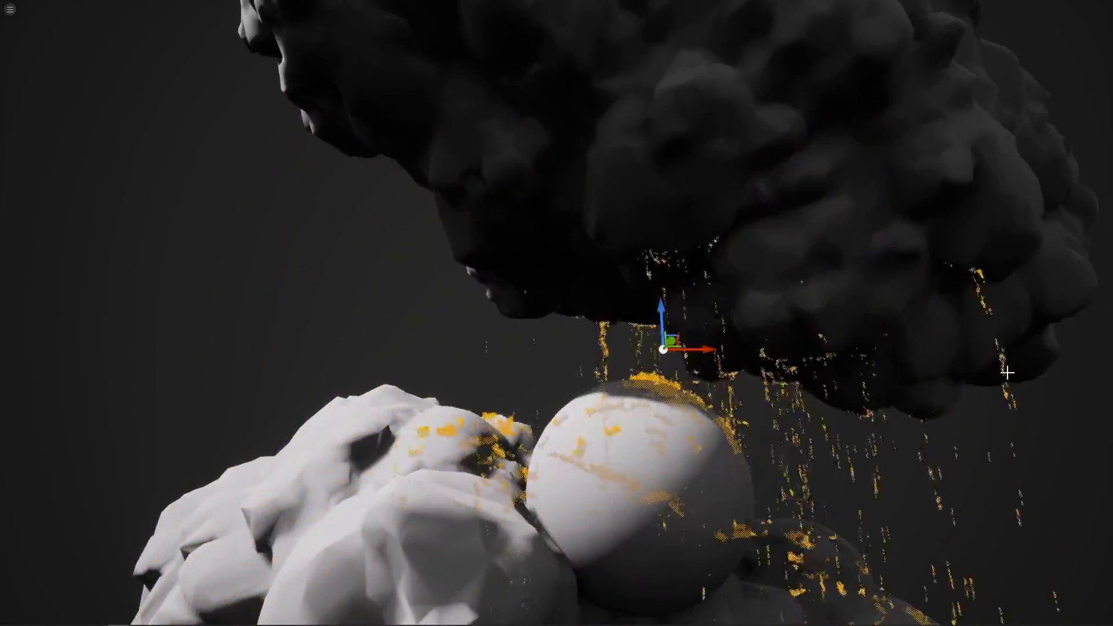
left_click_drag(1007, 372, 637, 350, "alt")
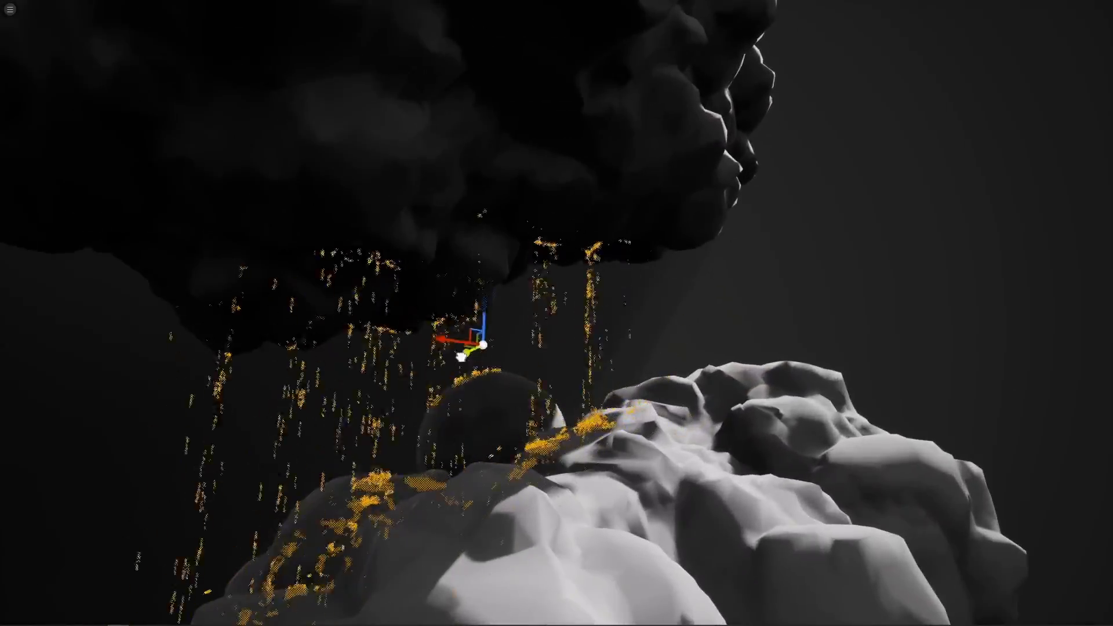